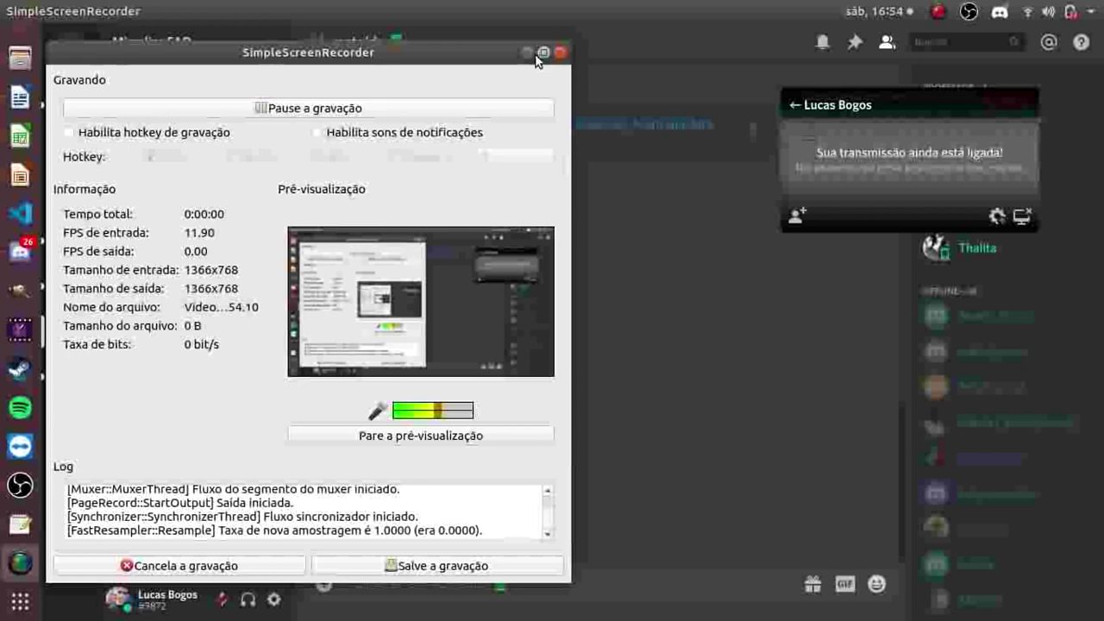
Step: Start the screen recording and minimize the SimpleScreenRecorder window
left_click(527, 52)
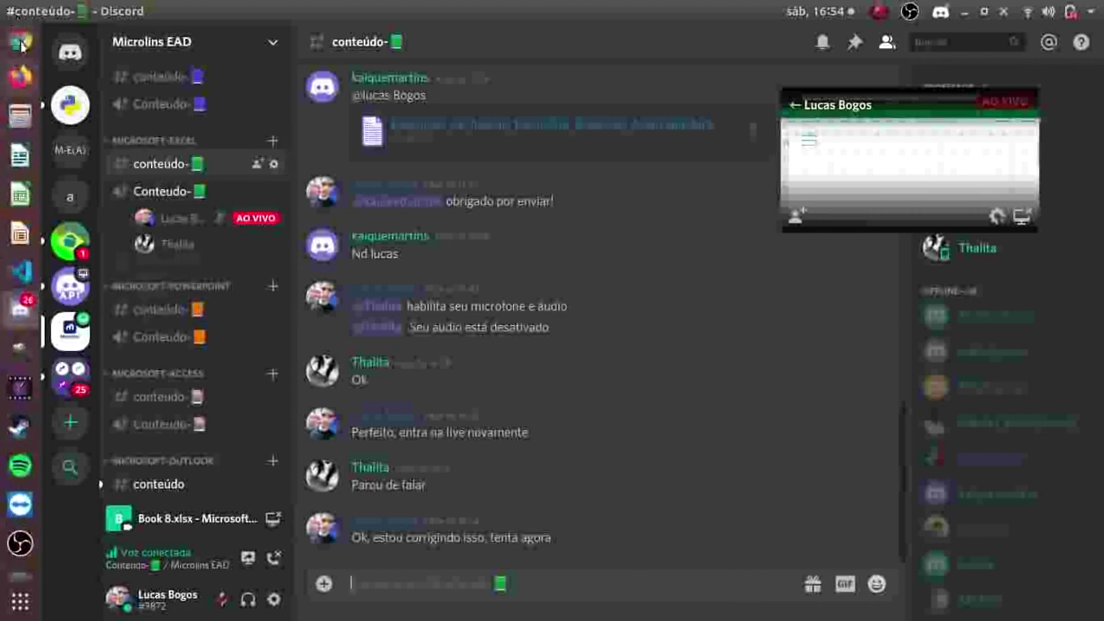
Step: Switch from Discord to the Book 8.xlsx workbook open in Chrome
left_click(21, 42)
left_click(147, 114)
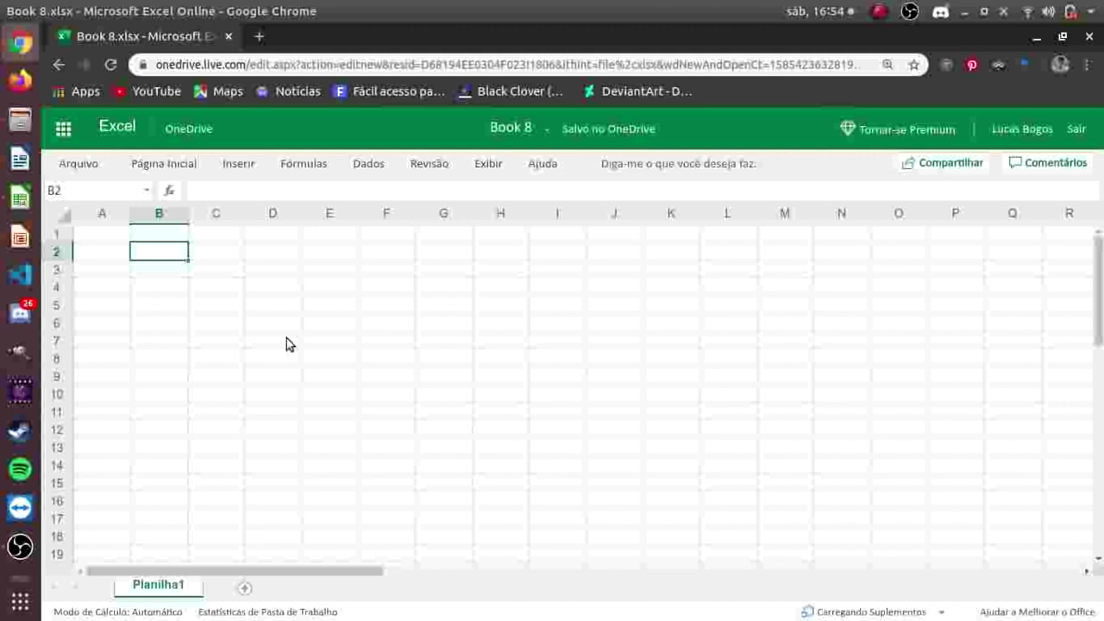
Step: Enter the title 'Despesas Mensais' in B2, with 'Janeiro' in B3 and 'Fevereiro' in C3
type("Despe")
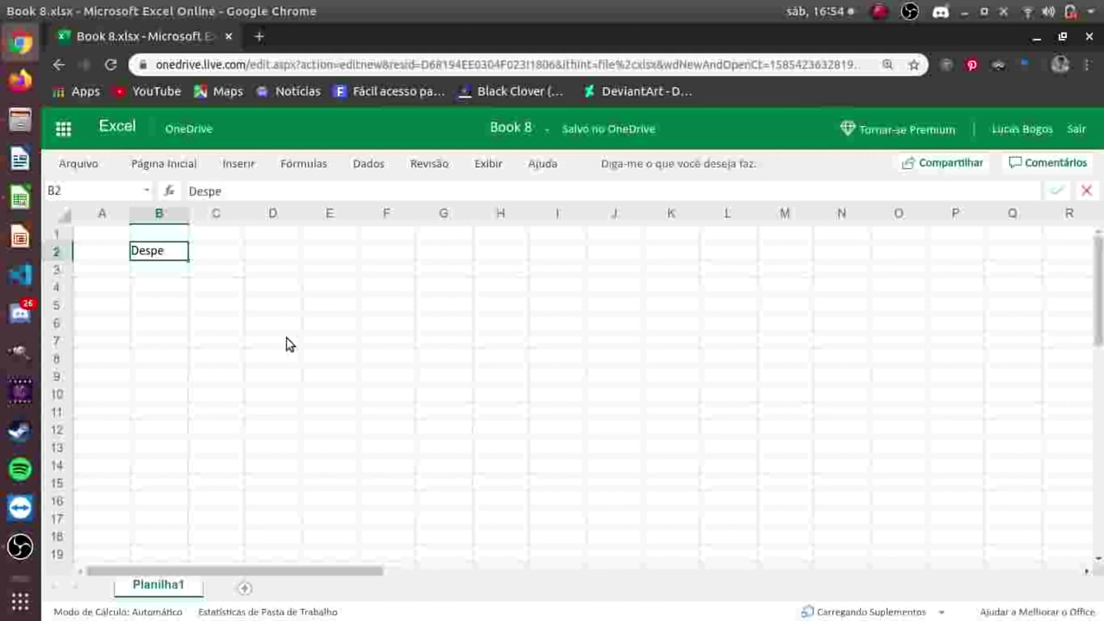
type("sas ")
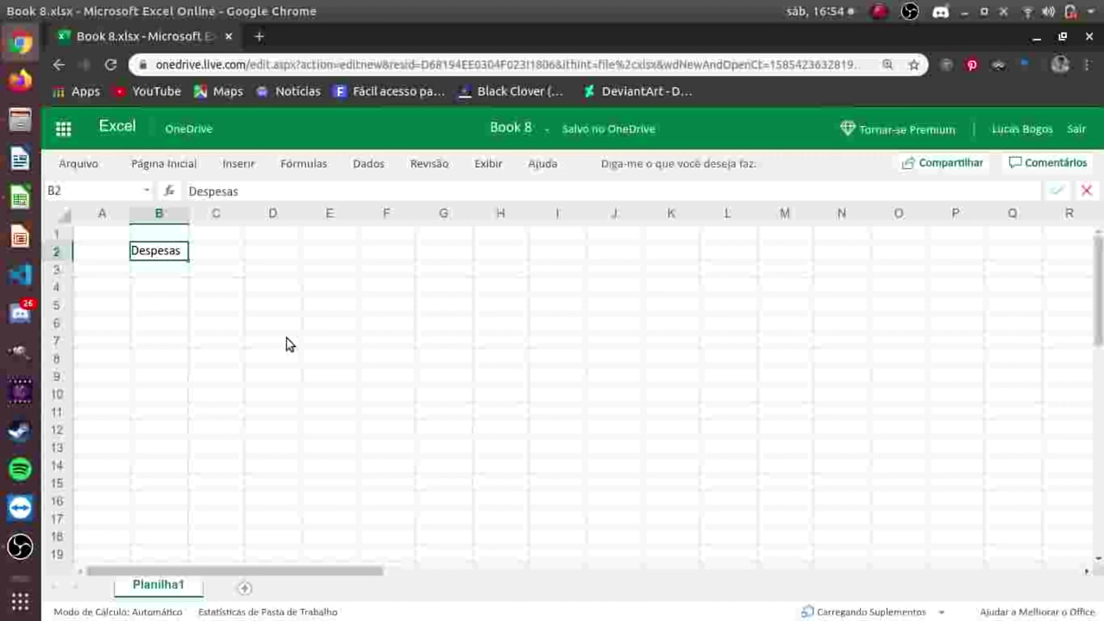
type("Mens")
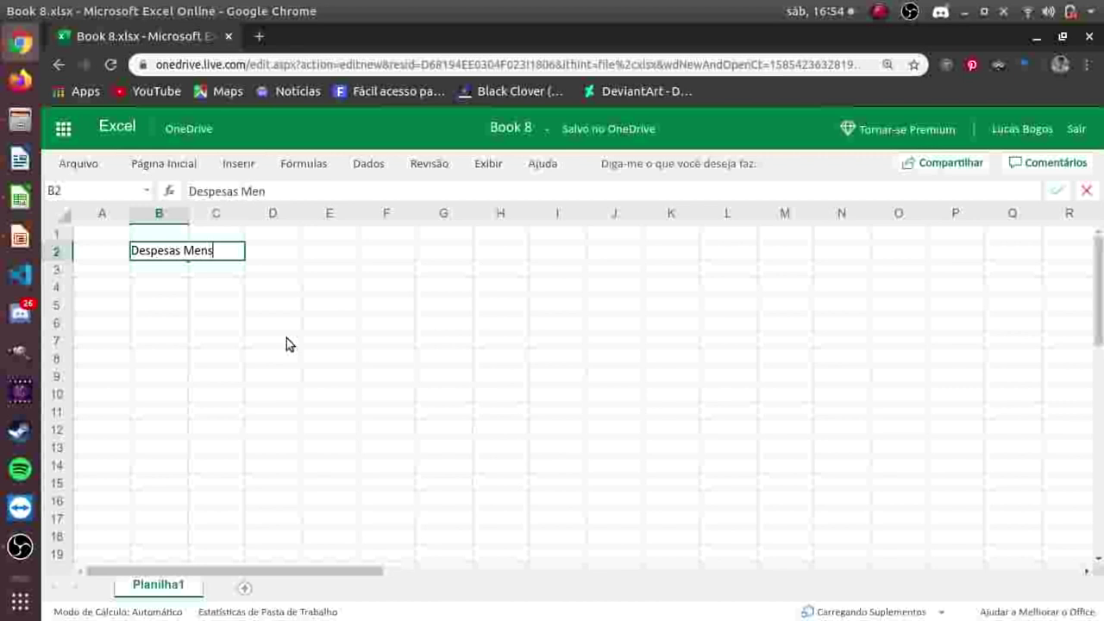
type("ais")
left_click(156, 273)
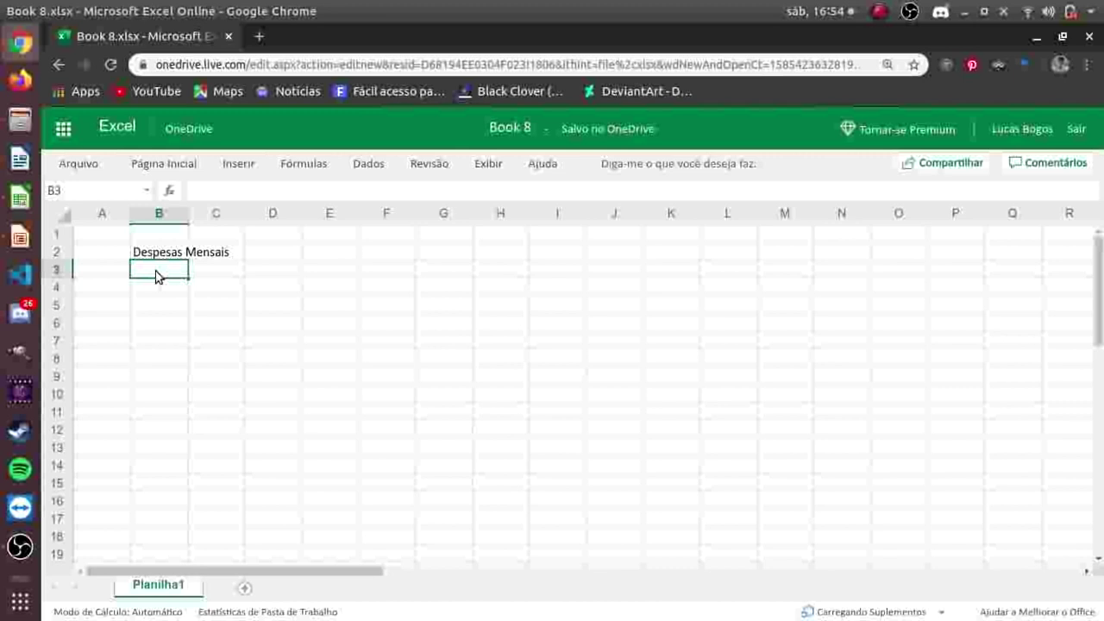
type("J")
type("aneiro")
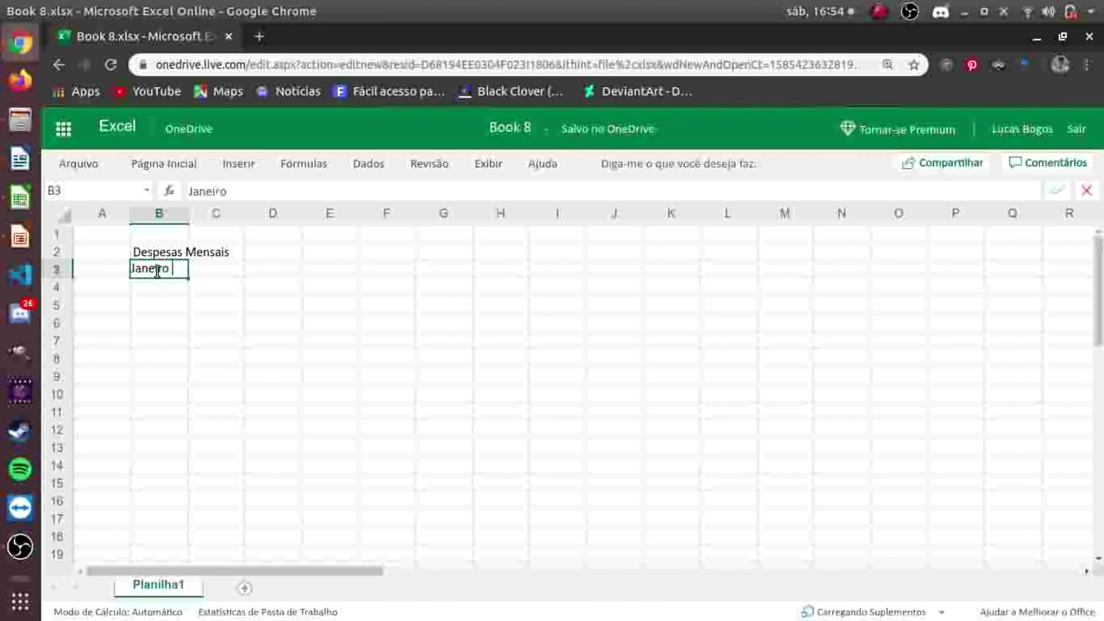
key("Tab")
type("Fe")
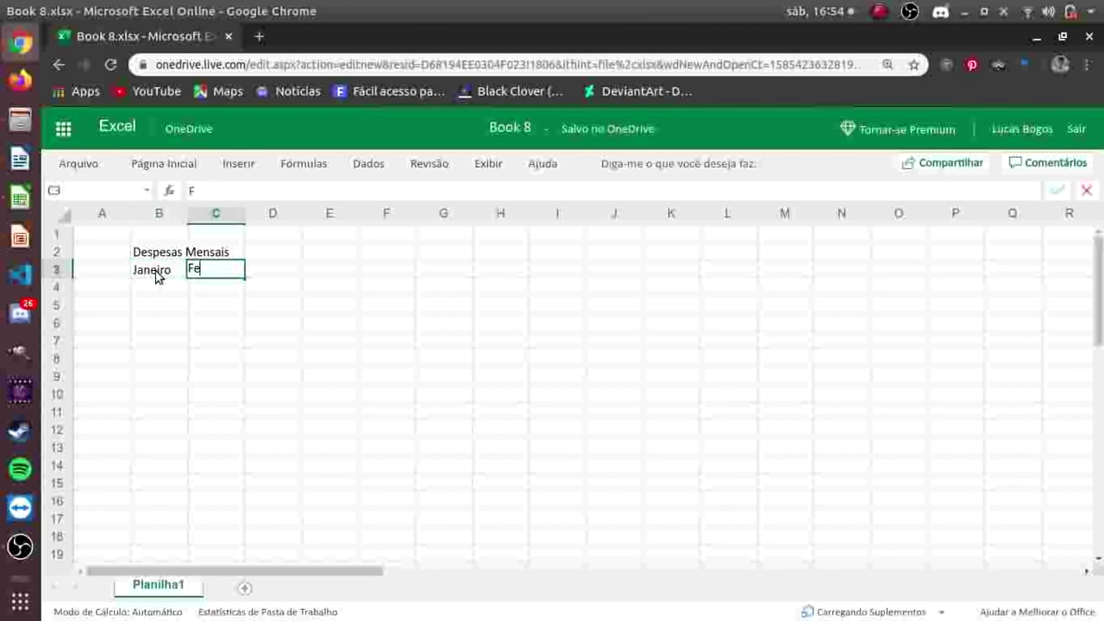
type("vereir")
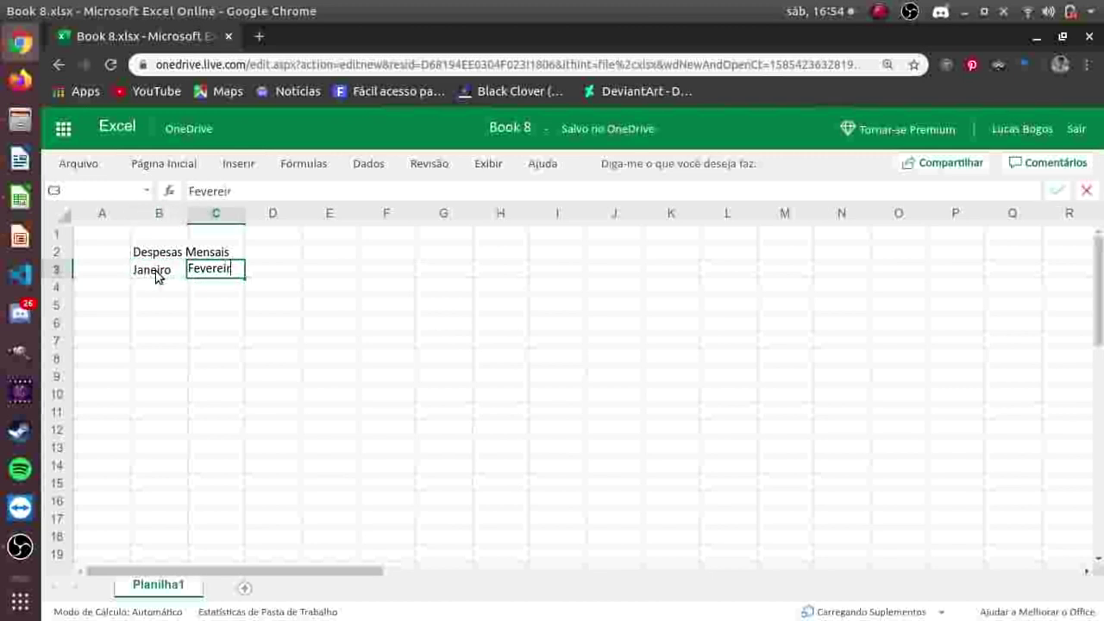
type("o")
key("Tab")
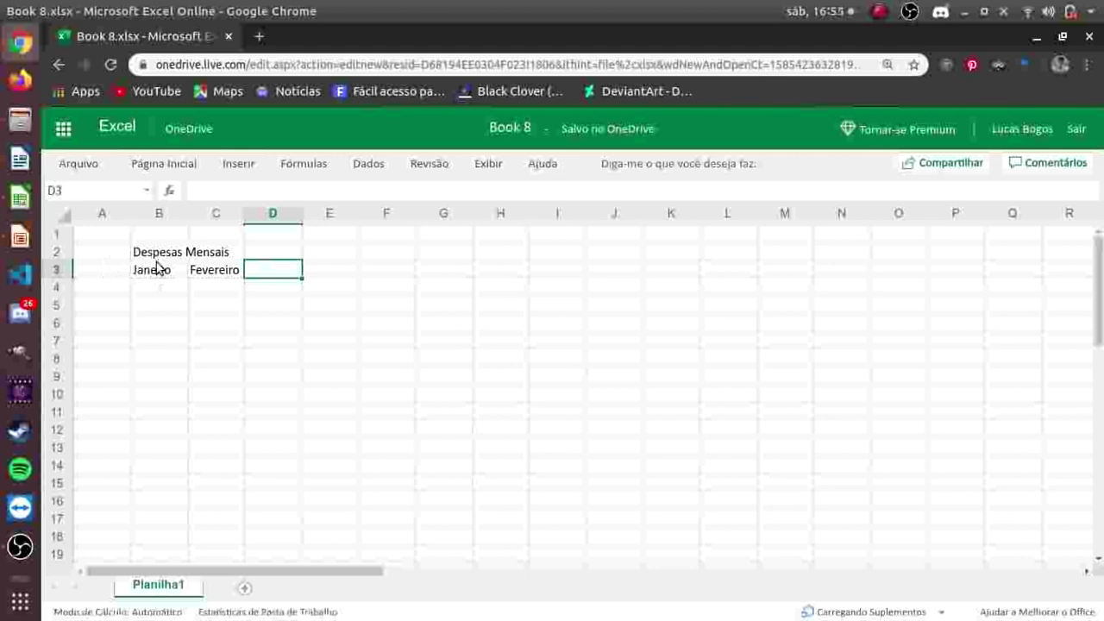
left_click_drag(157, 267, 237, 271)
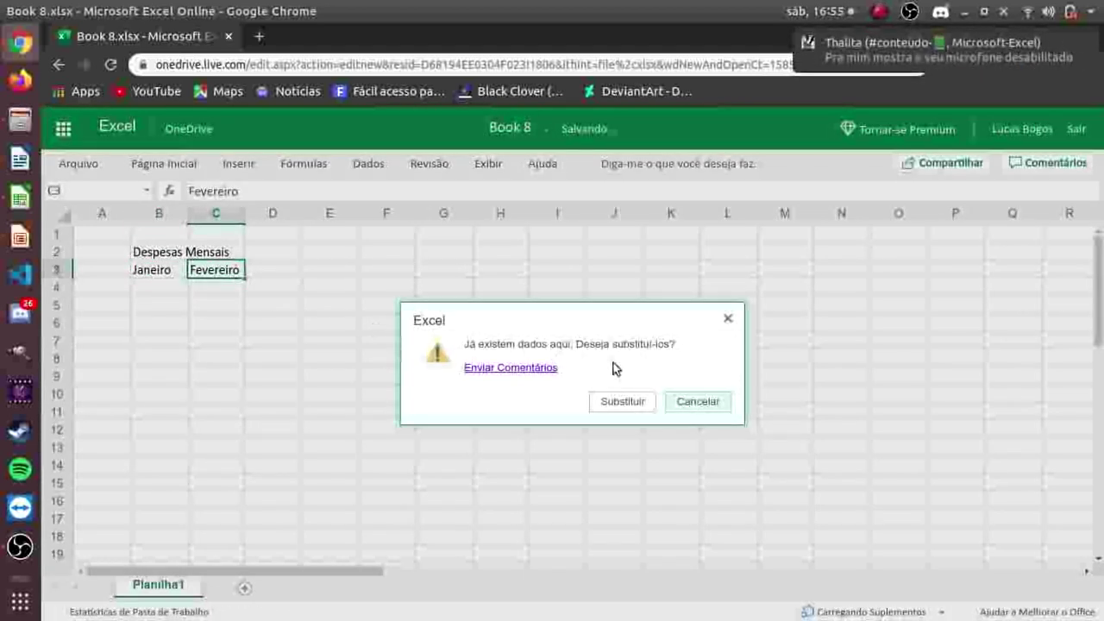
Step: Autofill the months Janeiro through Junho across B3:G3 and clear the extra Julho from H3
left_click(706, 404)
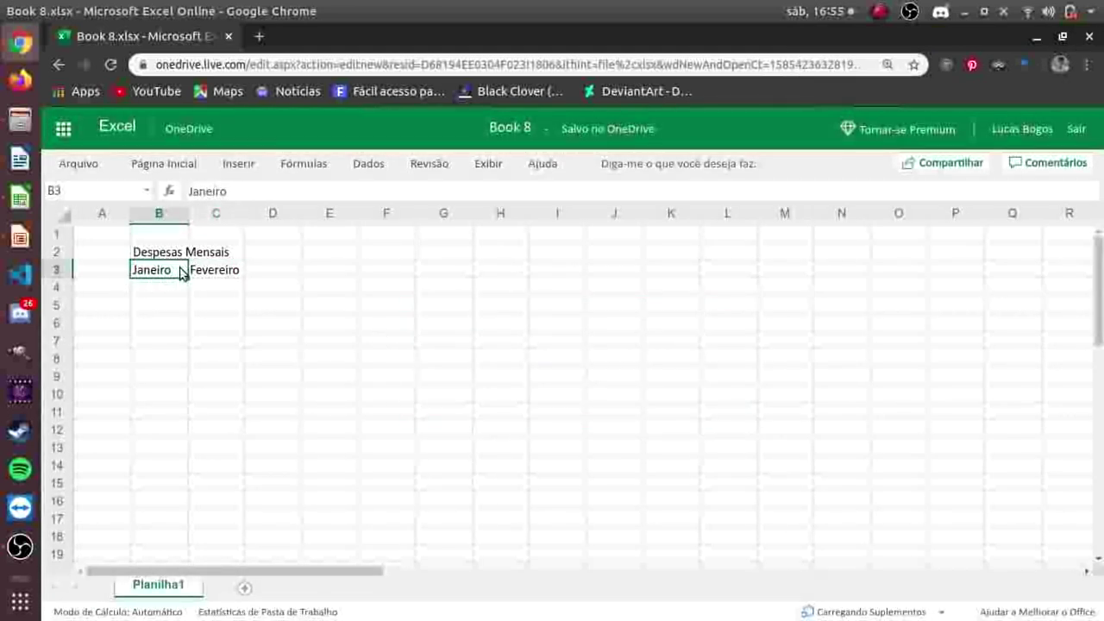
left_click(232, 272, "shift")
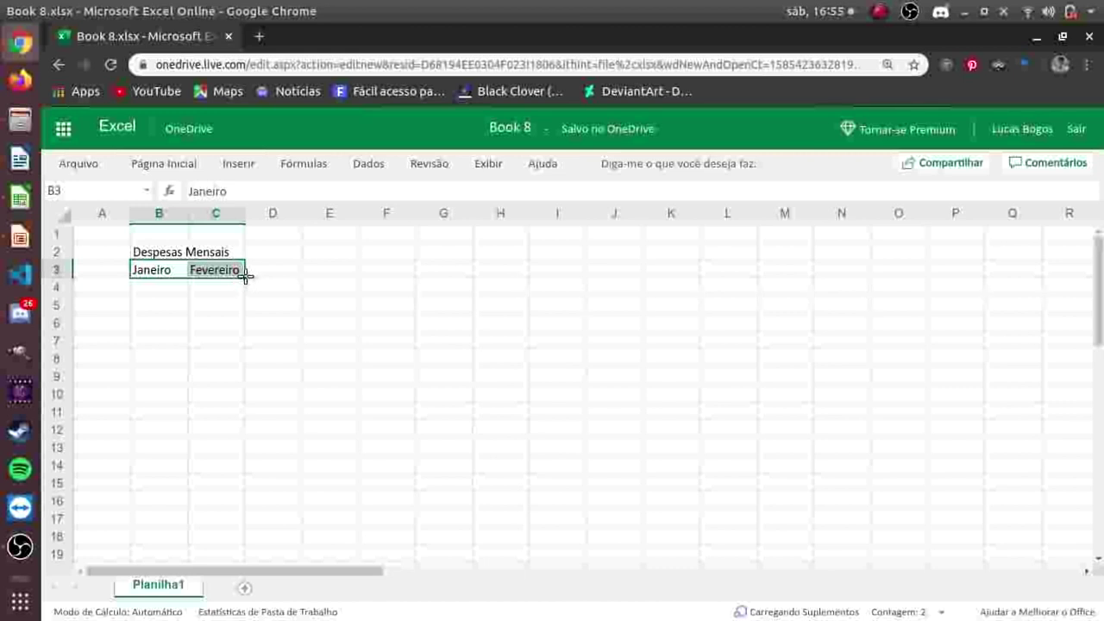
left_click_drag(245, 276, 541, 284)
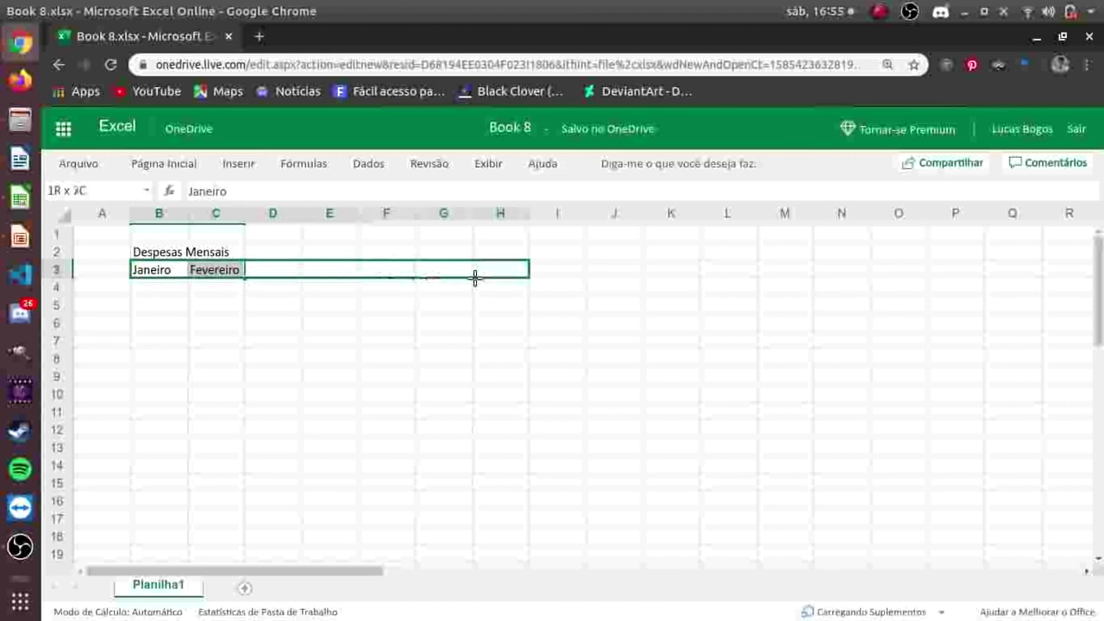
left_click_drag(541, 284, 507, 284)
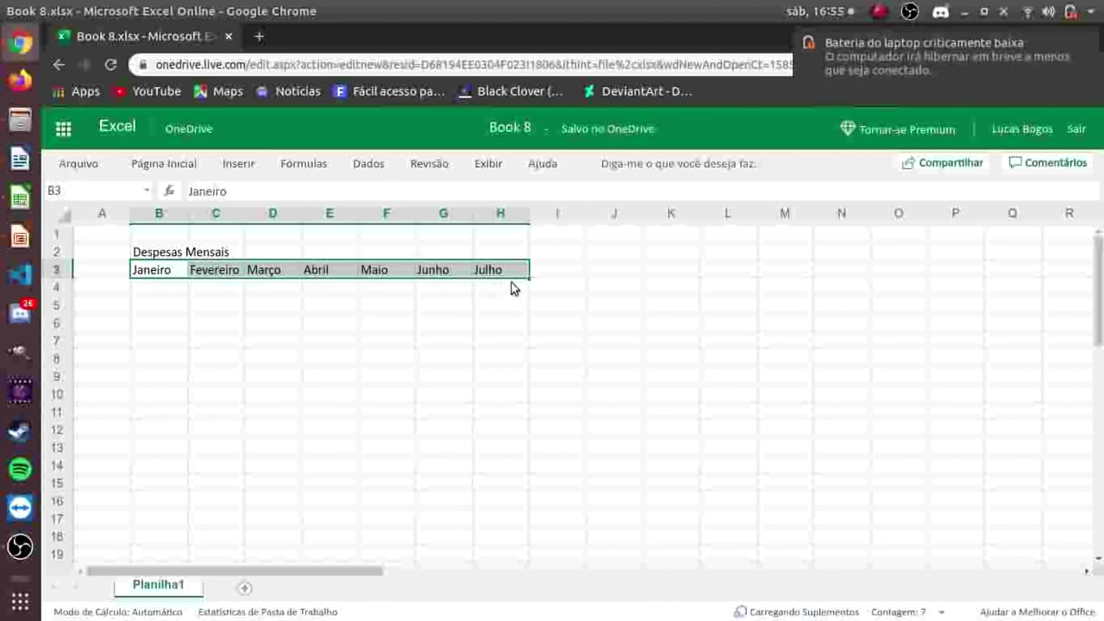
left_click(495, 284)
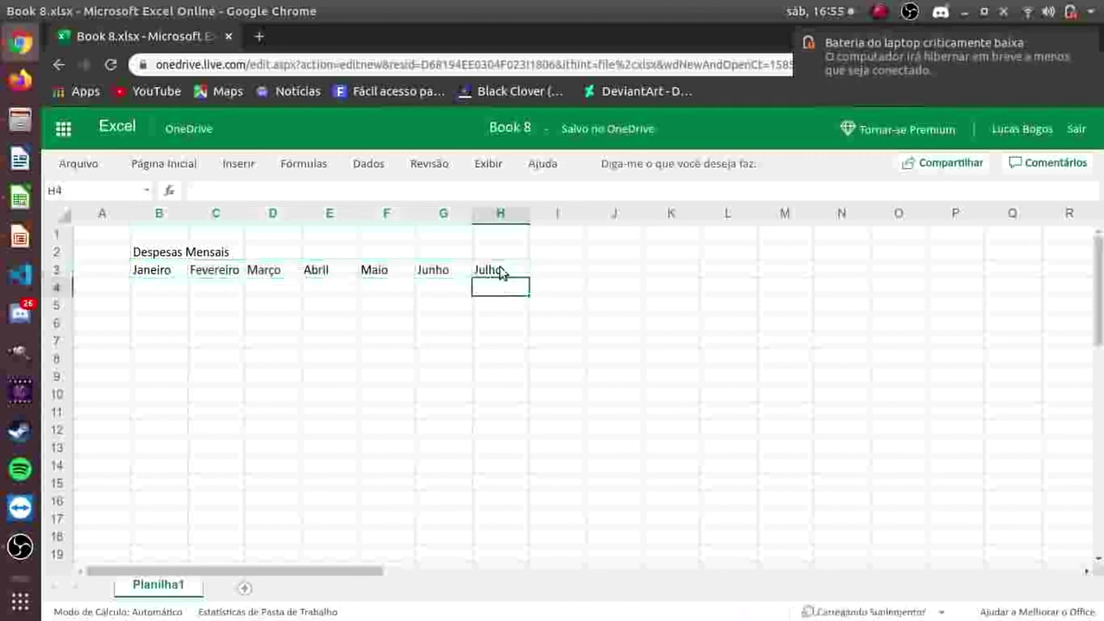
left_click(500, 273)
key("Delete")
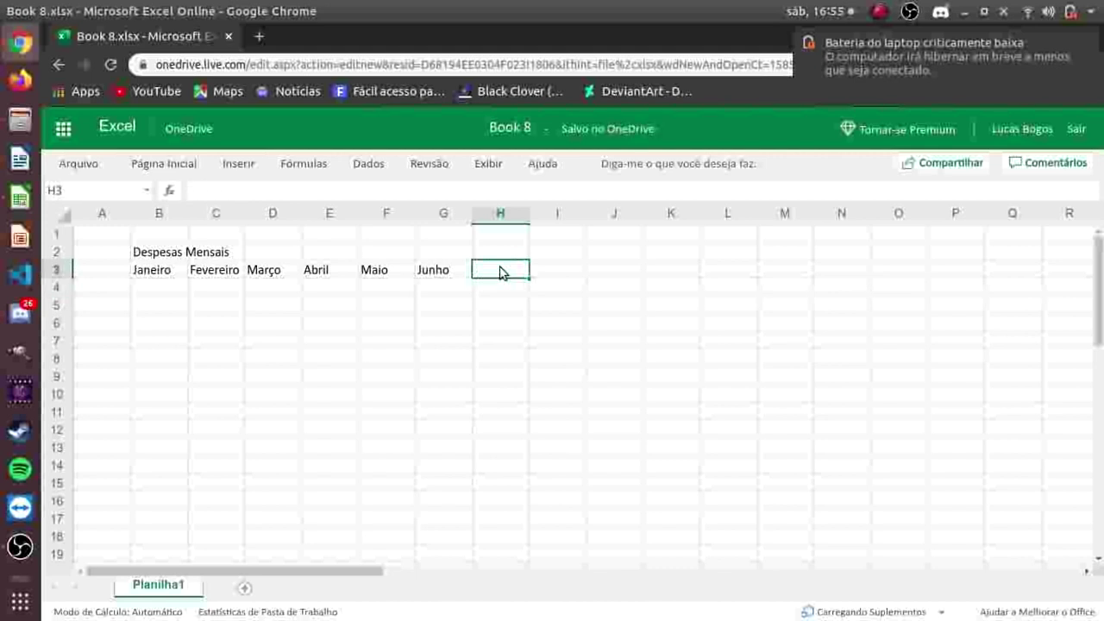
Step: Type the row labels 'Compra 1', 'Compra 2' and 'Compra 3' down A4:A6
left_click(109, 287)
type("C")
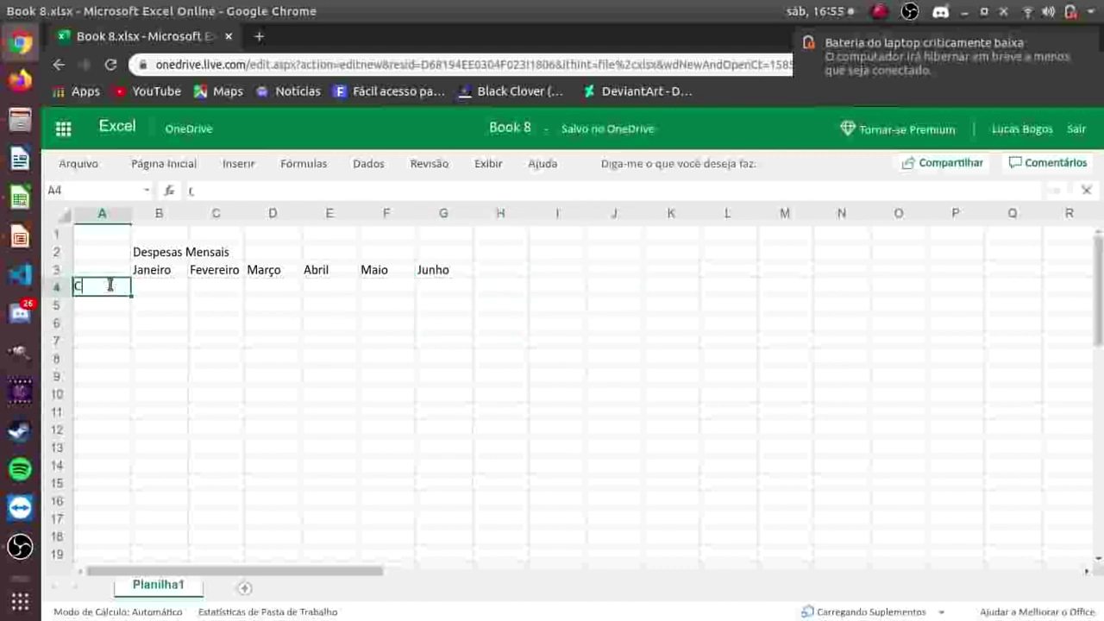
type("ompra")
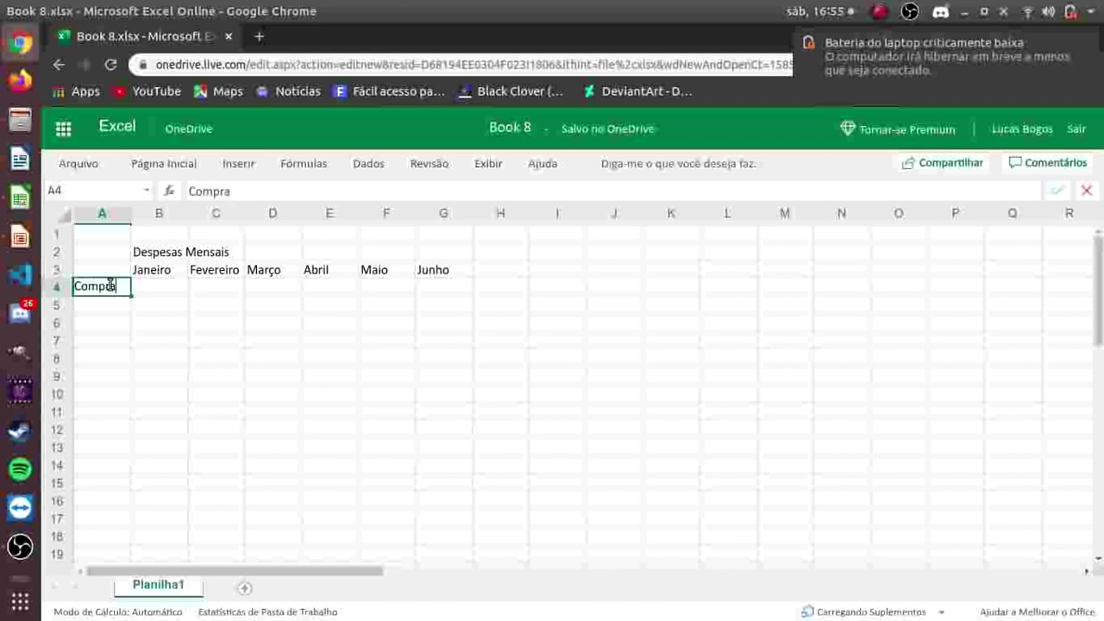
type(" 1")
key("Return")
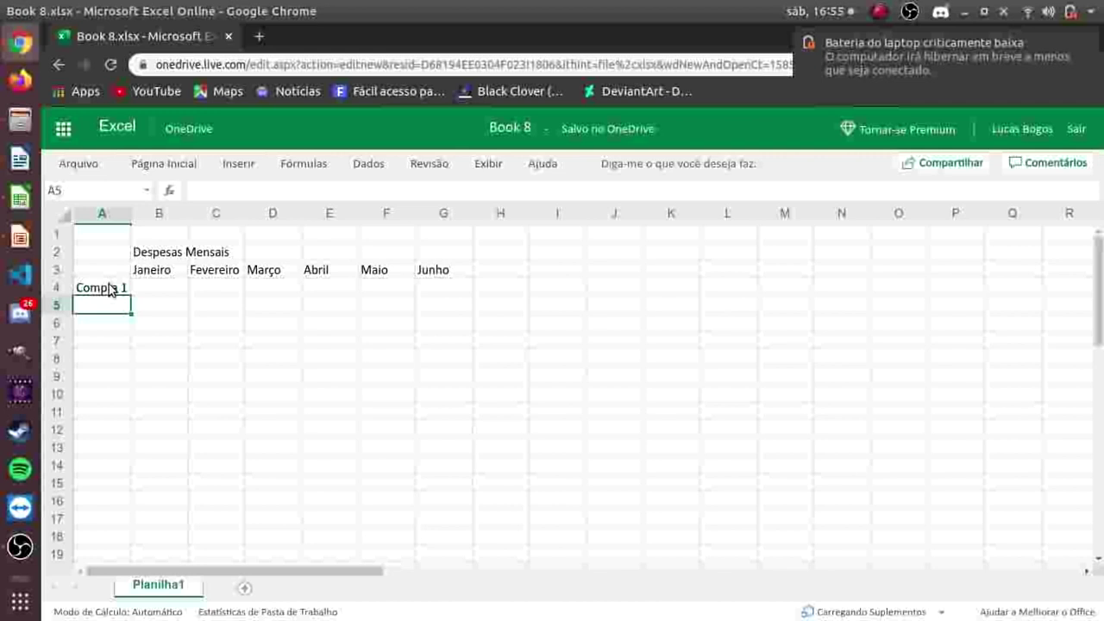
left_click(109, 289)
left_click(108, 300)
type("Compra ")
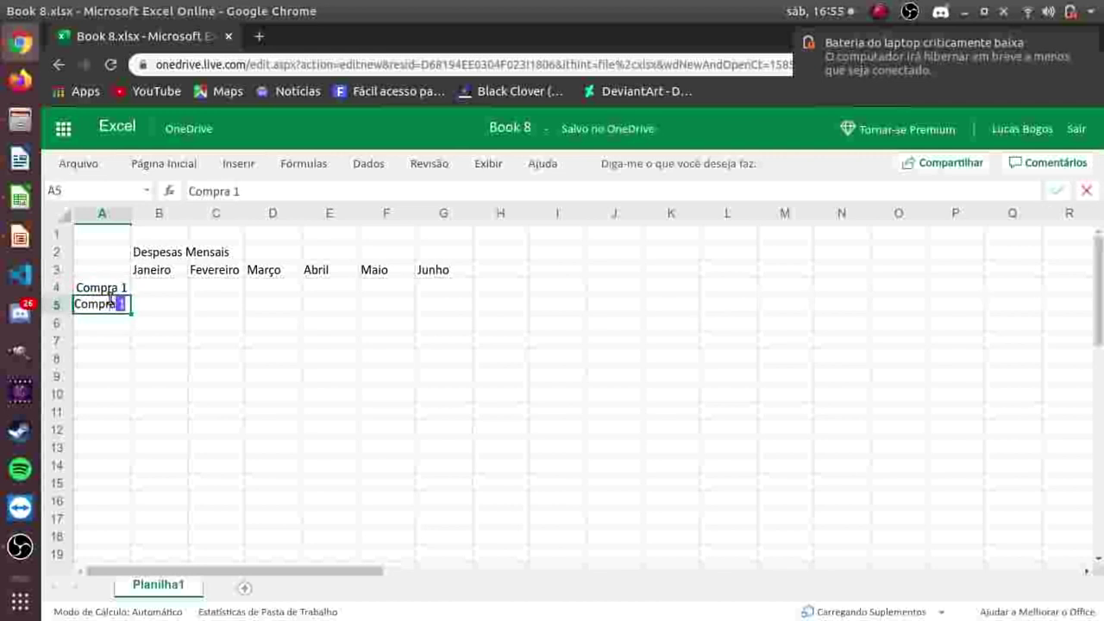
type("2")
key("Return")
type("Com")
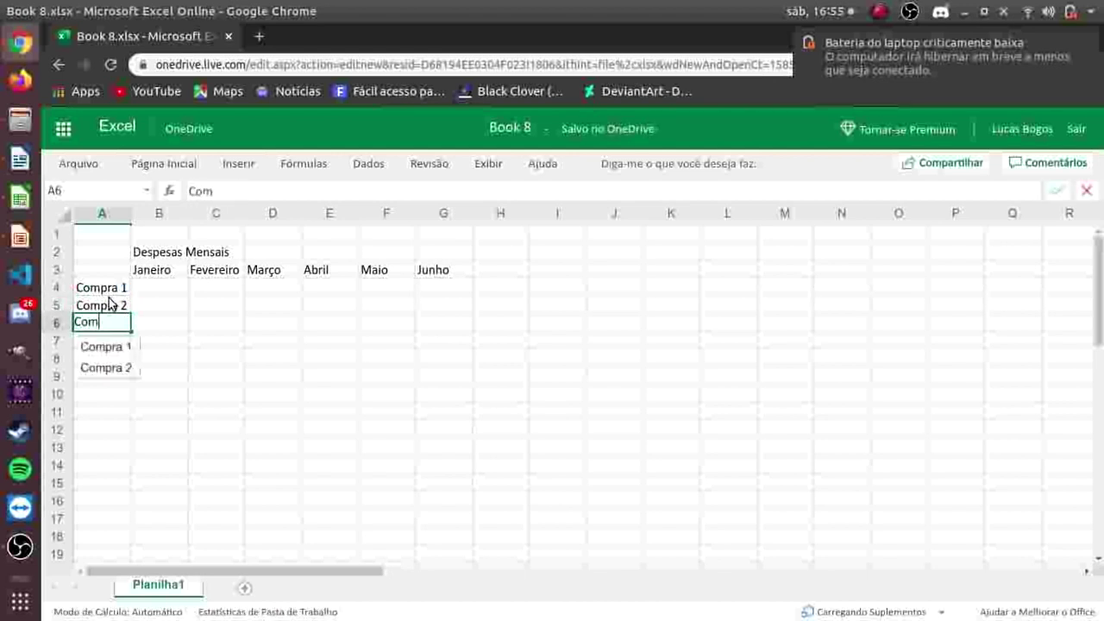
type("pra ")
type("3")
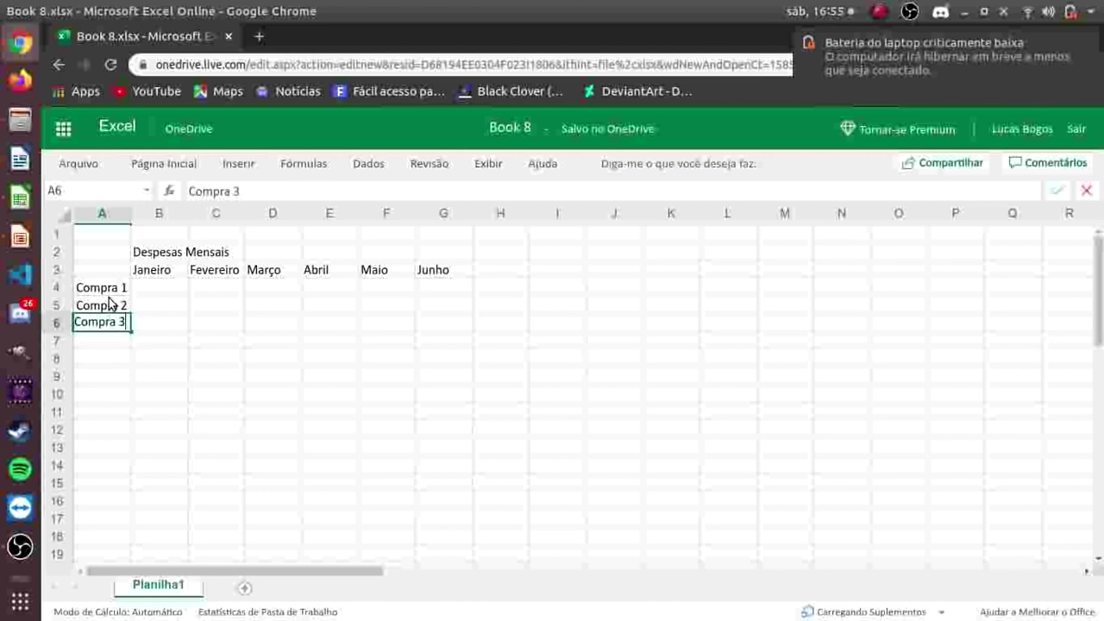
Step: Commit 'Compra 3' in A6 and select the empty B4:G6 expense grid
left_click(162, 287)
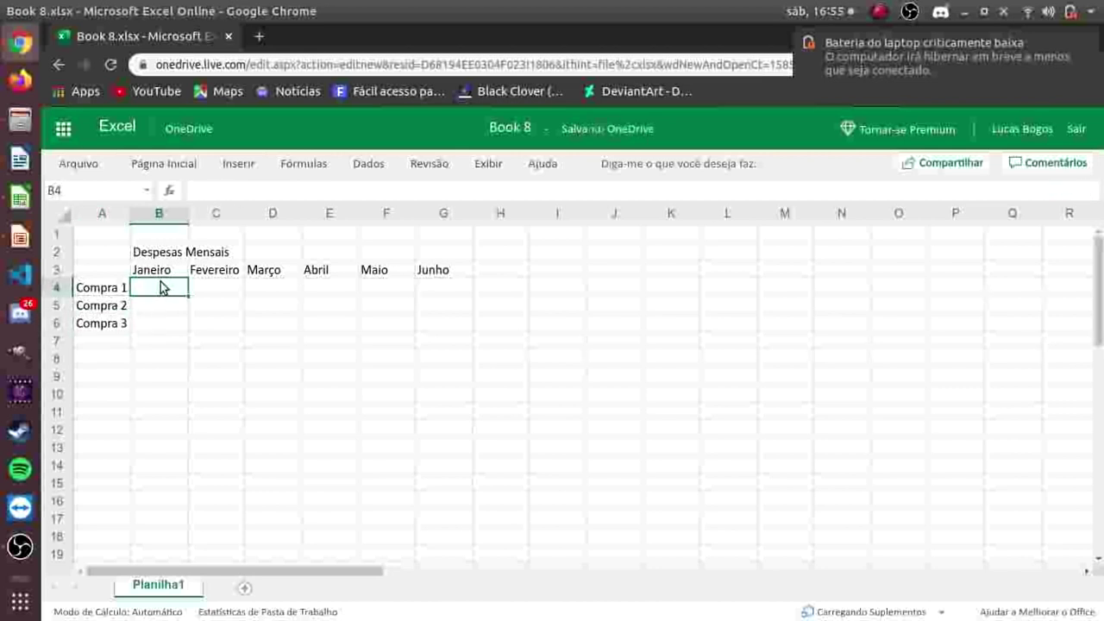
left_click_drag(162, 287, 444, 322)
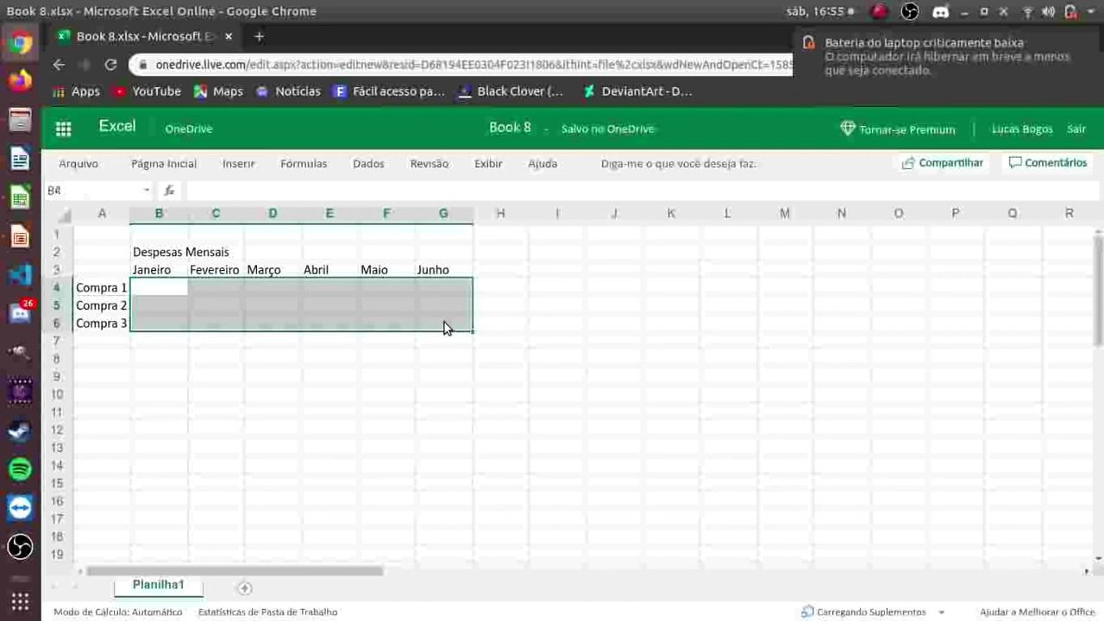
left_click(156, 347)
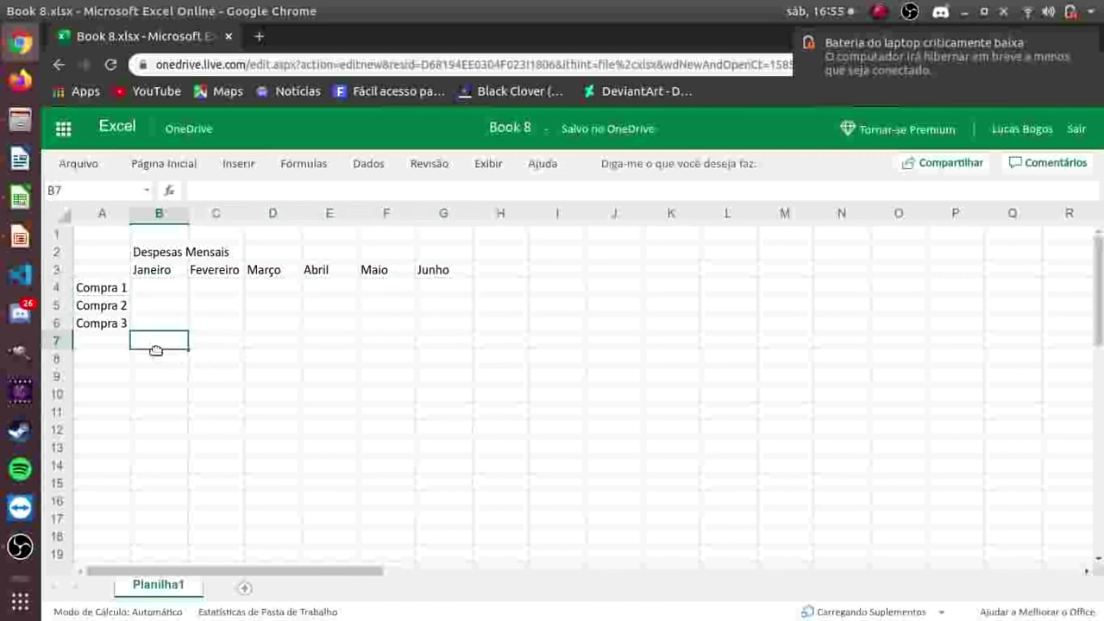
left_click(176, 355)
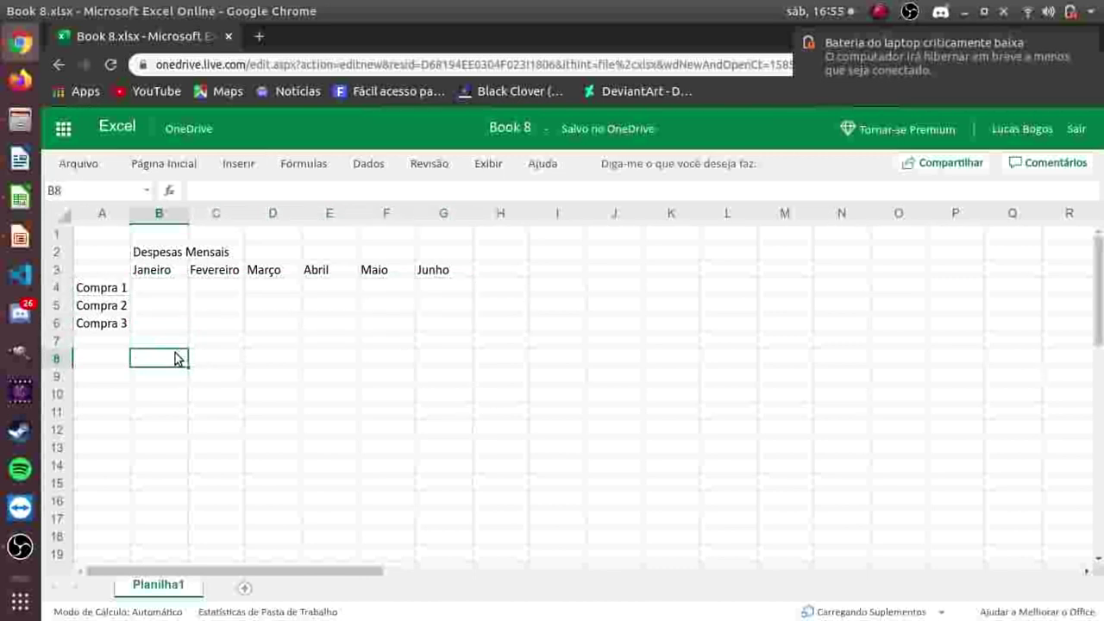
left_click(462, 364)
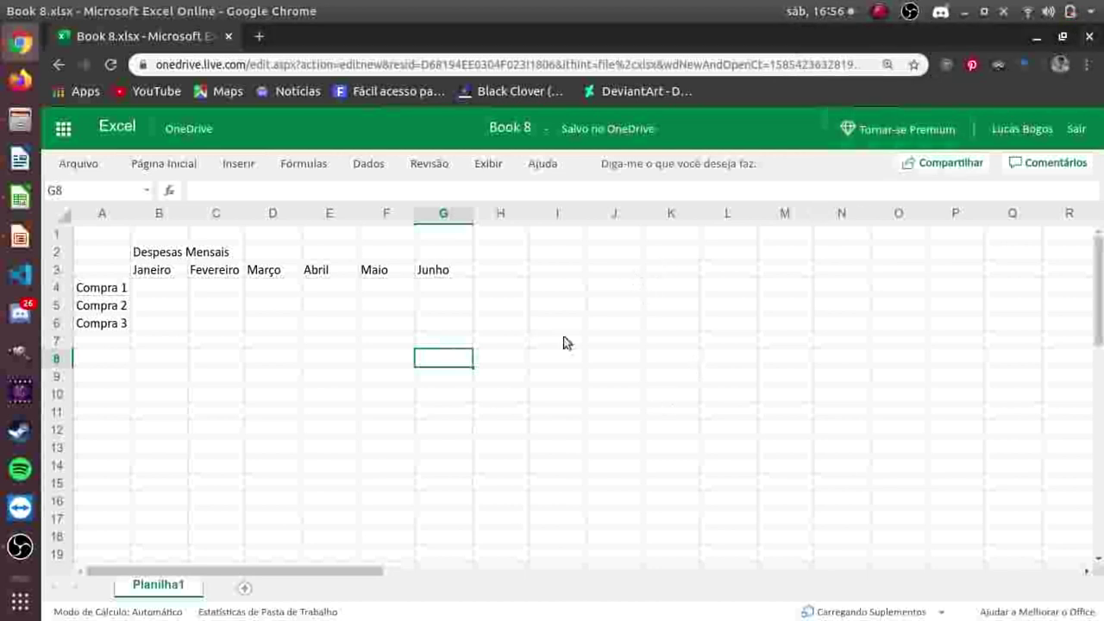
left_click(98, 289)
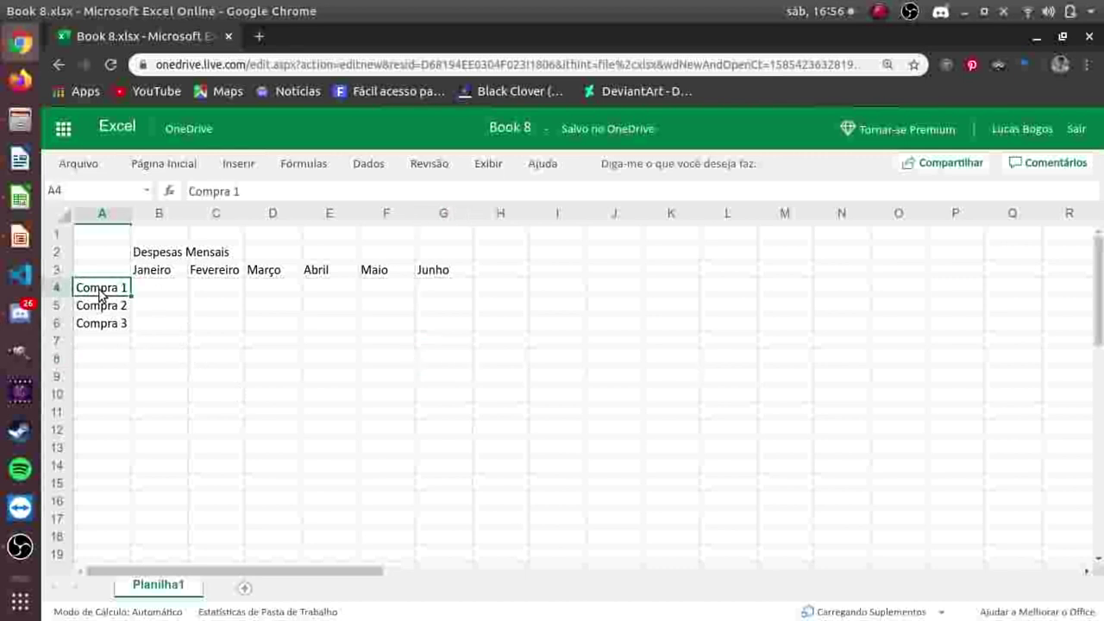
left_click(180, 357)
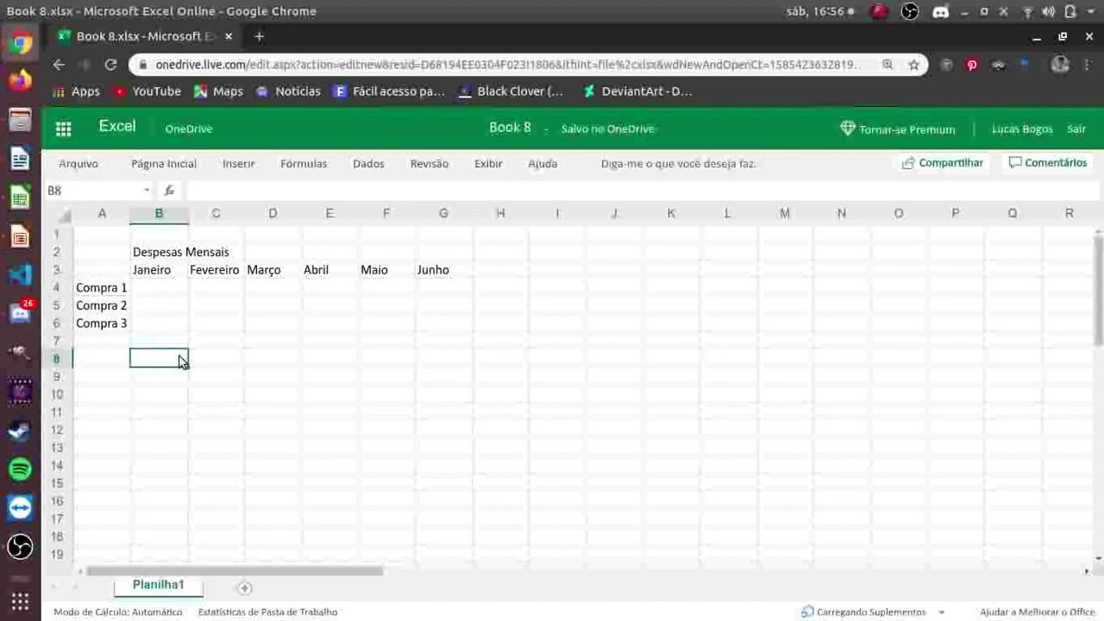
left_click(148, 289)
left_click_drag(149, 288, 441, 331)
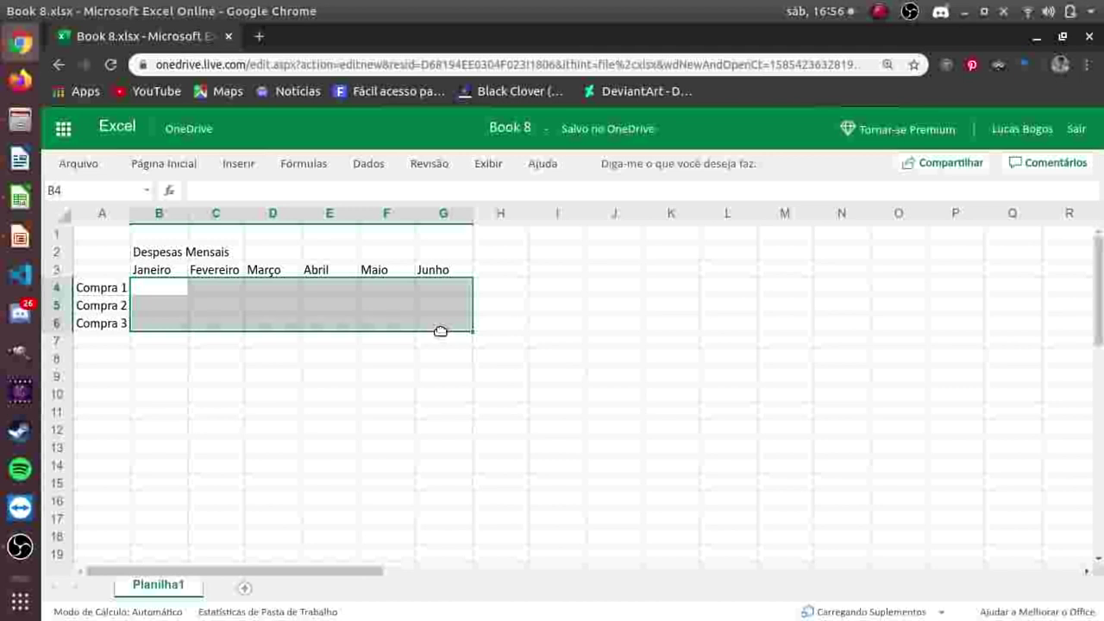
Step: Apply All Borders from Página Inicial to every cell of B4:G6
left_click(189, 166)
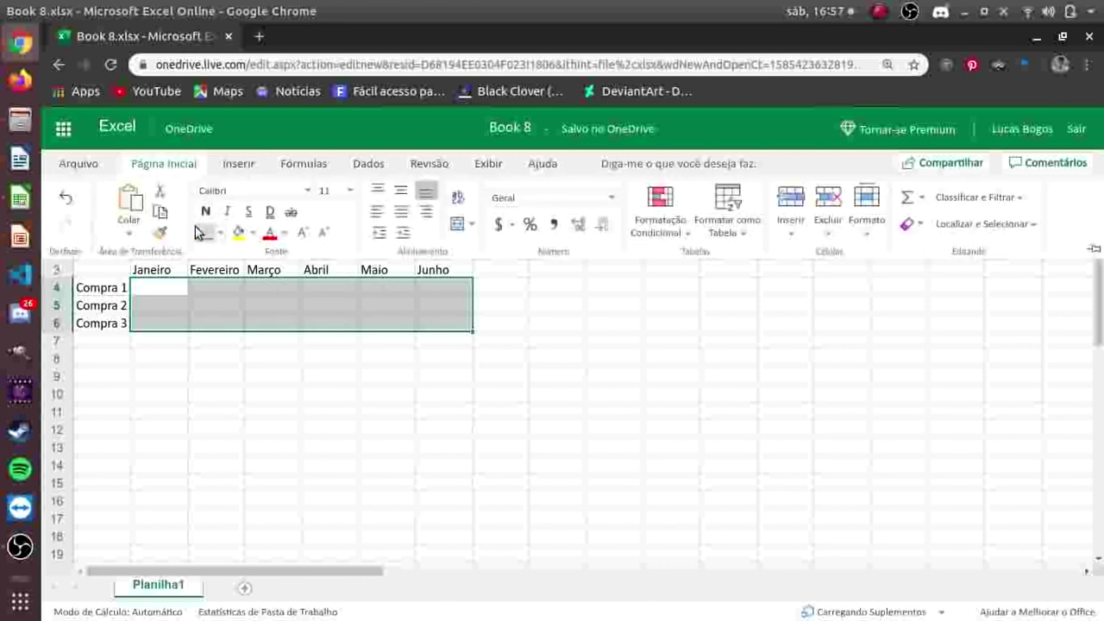
left_click(220, 233)
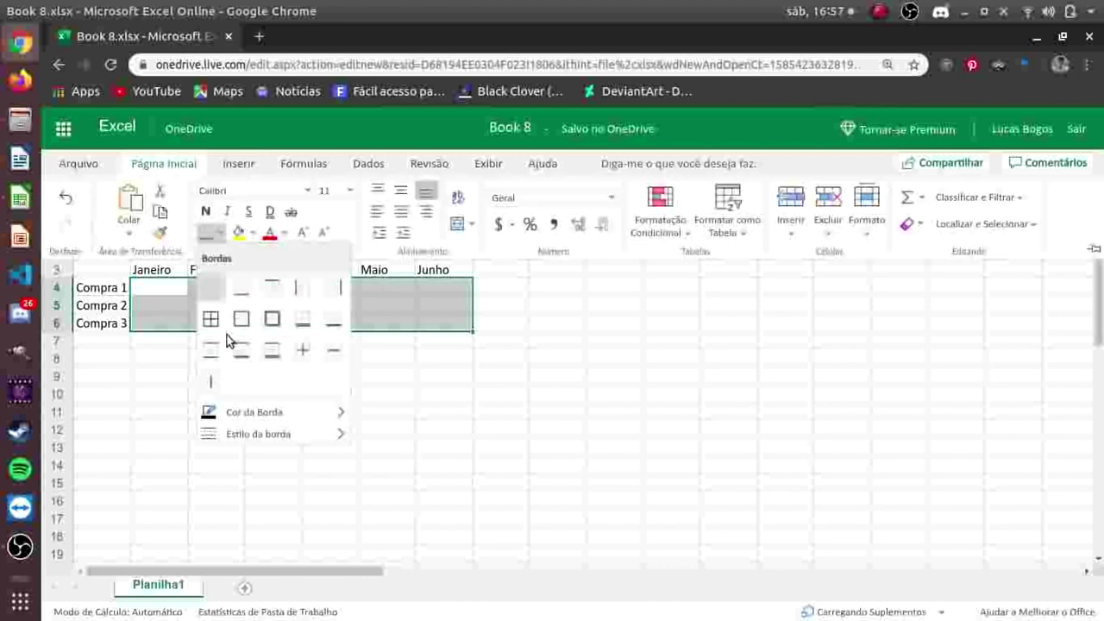
left_click(210, 320)
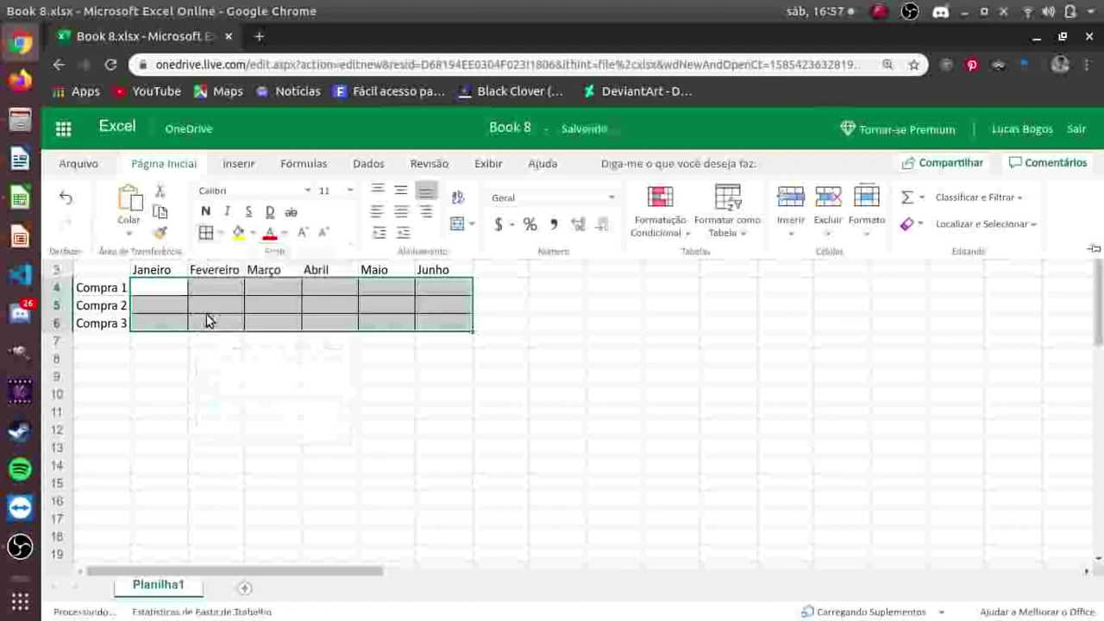
left_click(297, 363)
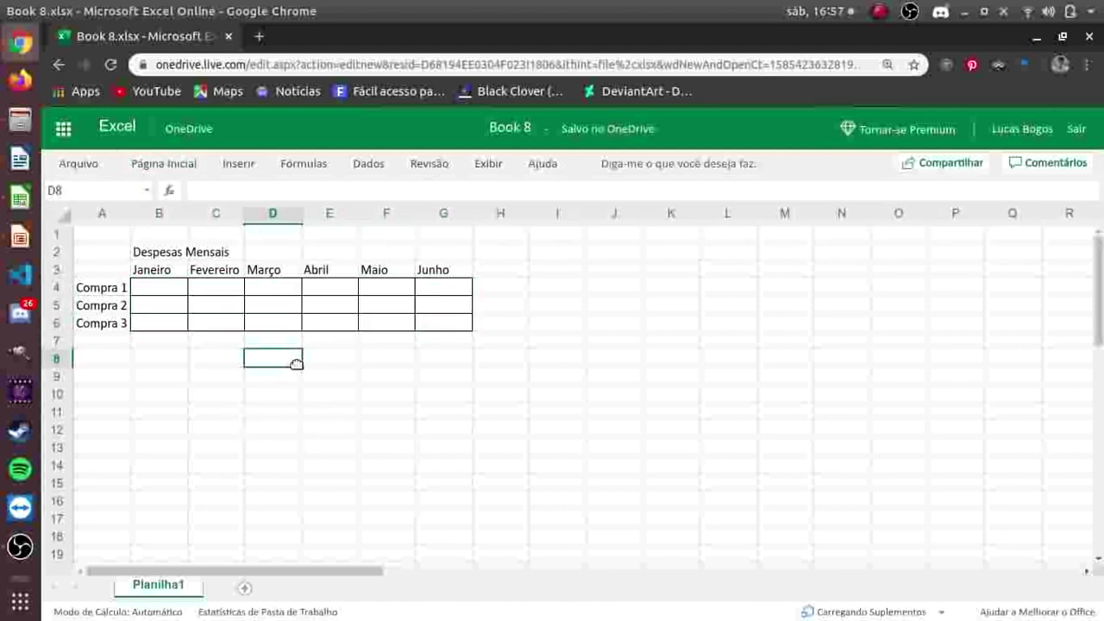
left_click(180, 362)
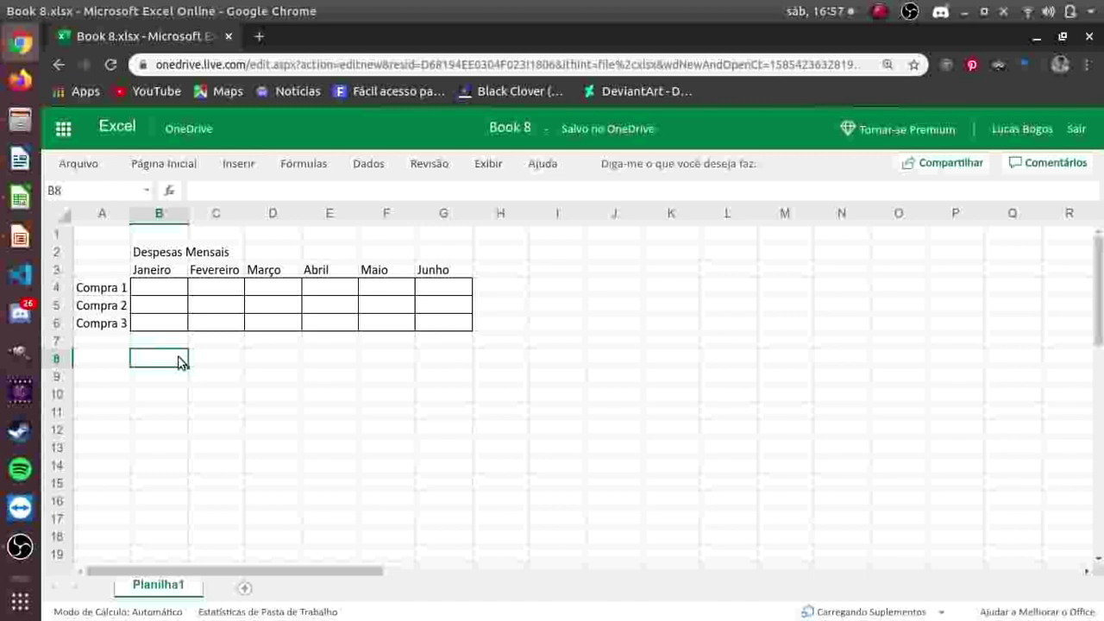
Step: Label A8 'Total' and A9 'Média', then select the cells beside them
left_click(104, 351)
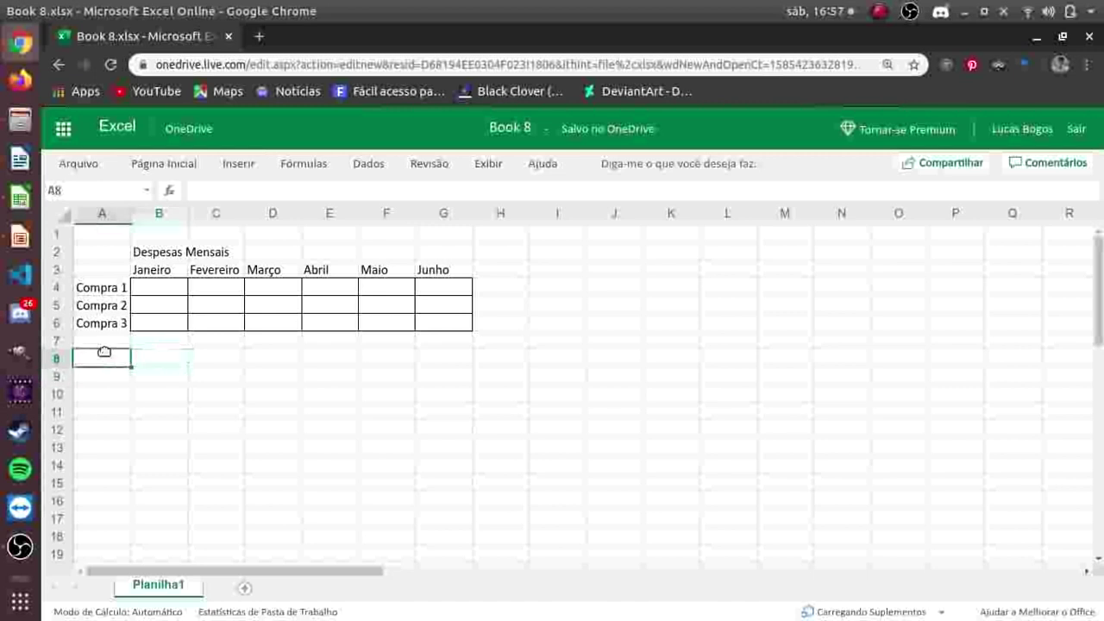
type("Tot")
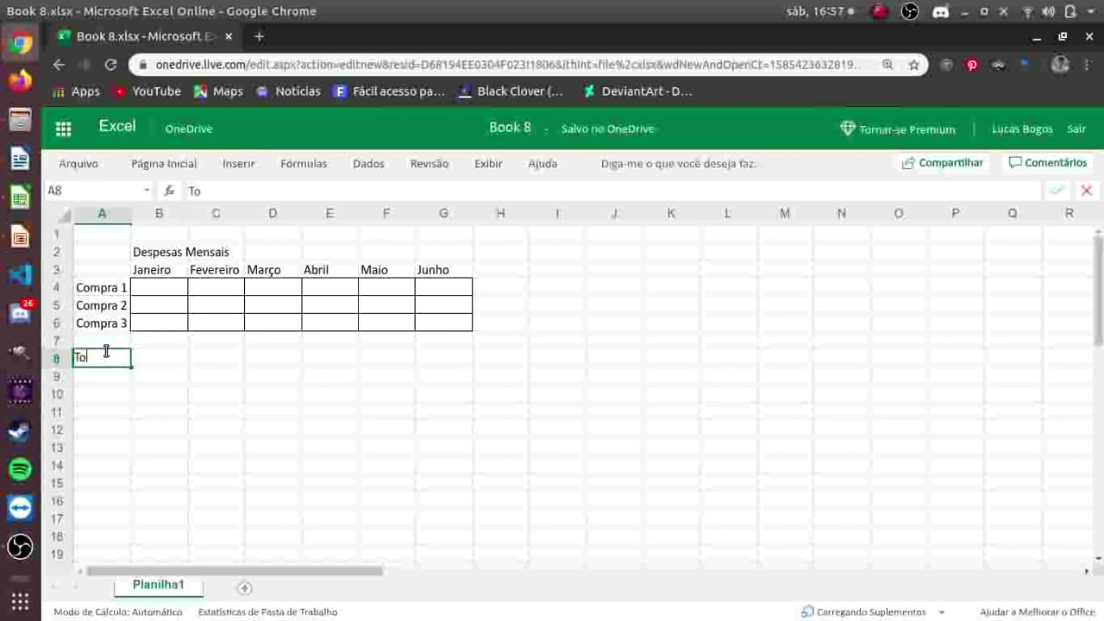
type("al")
key("Return")
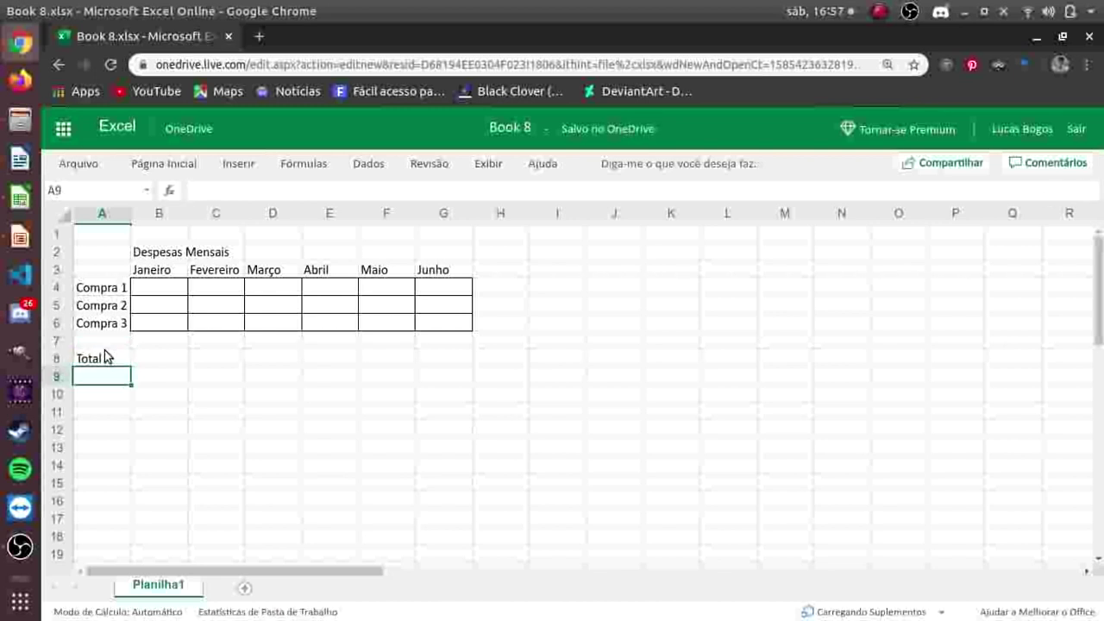
type("M")
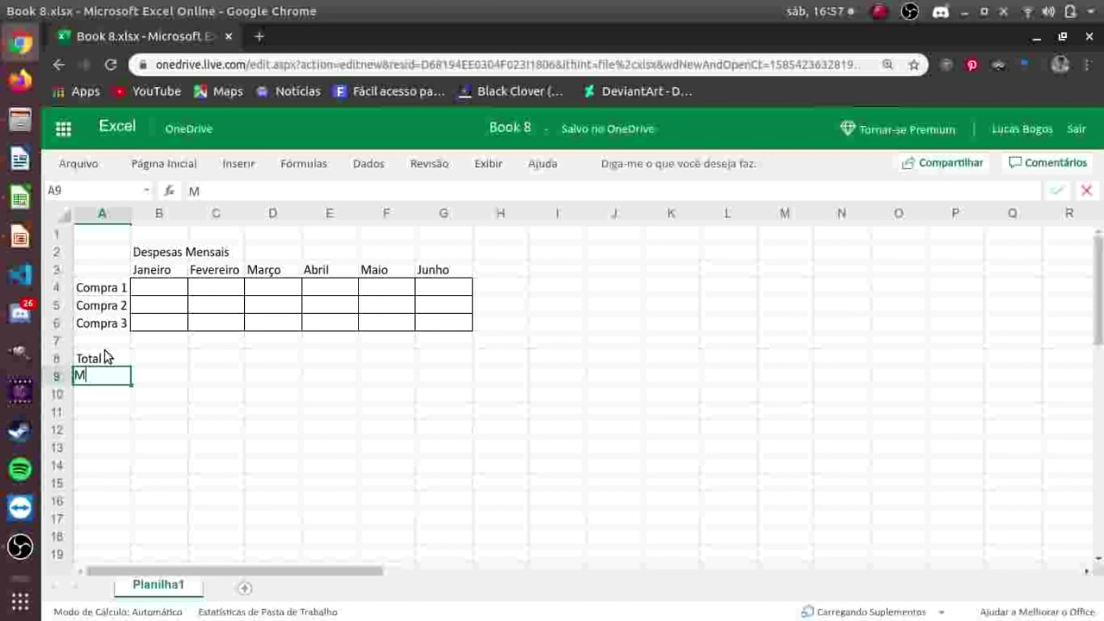
type("e")
key("BackSpace")
key("BackSpace")
type("M")
type("é")
key("BackSpace")
key("Tab")
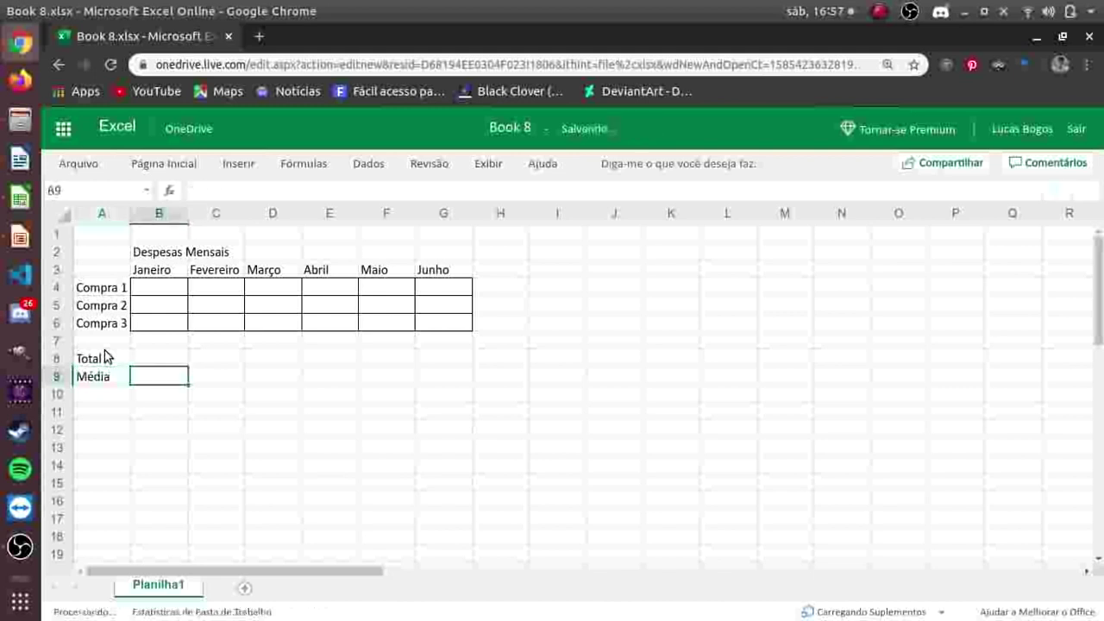
left_click(154, 342)
left_click_drag(156, 366, 458, 390)
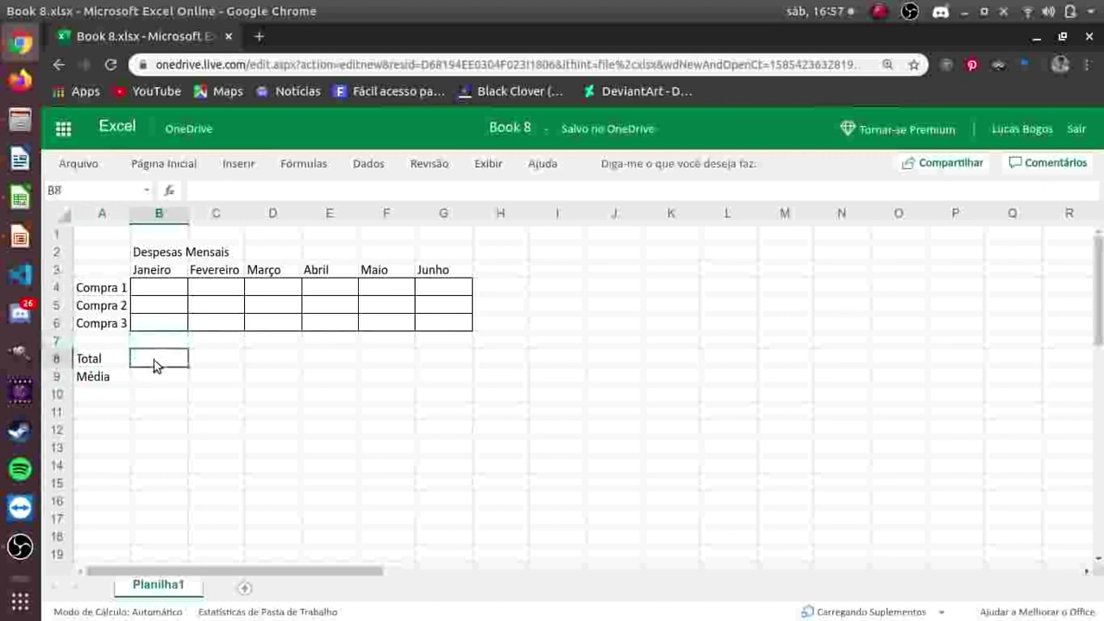
Step: Reselect B8:G9 beside Total and Média and apply All Borders
left_click(458, 391)
left_click_drag(160, 355, 456, 380)
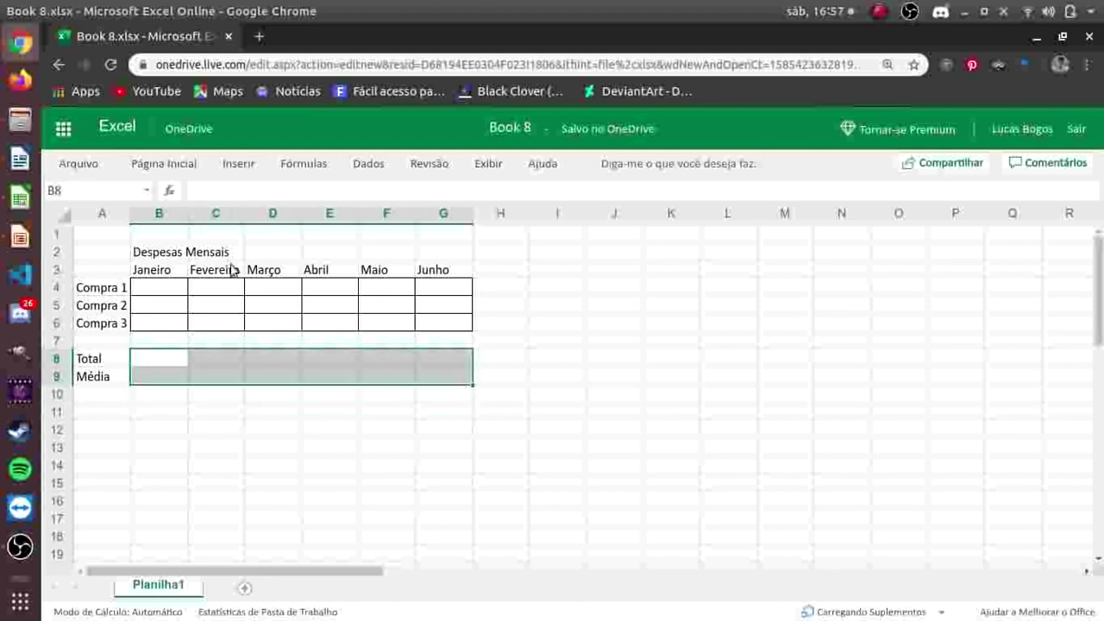
left_click(180, 171)
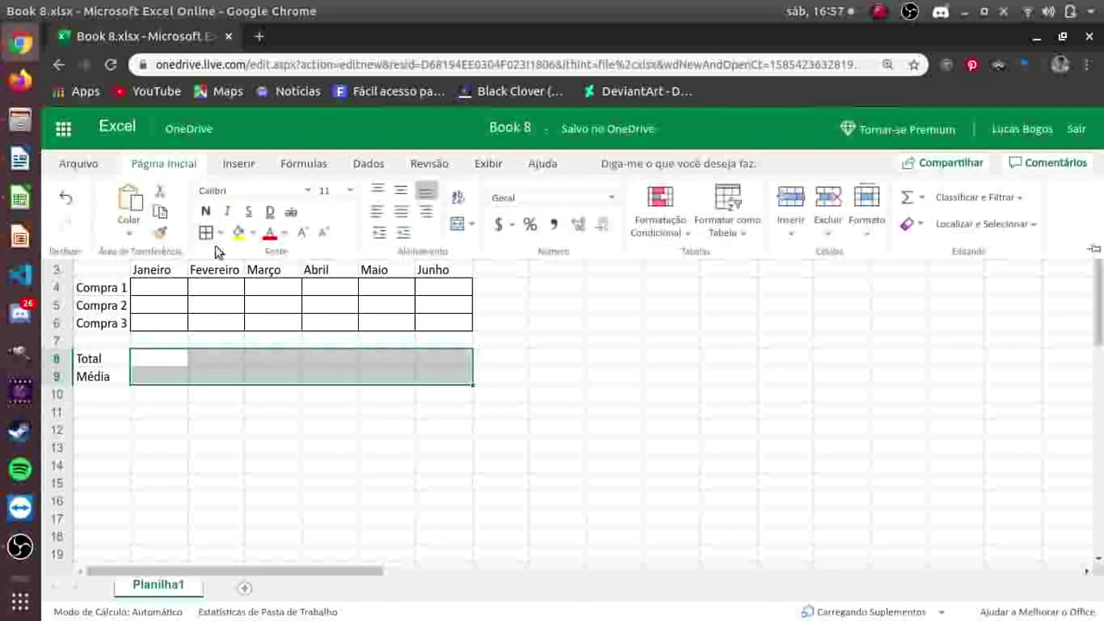
left_click(209, 235)
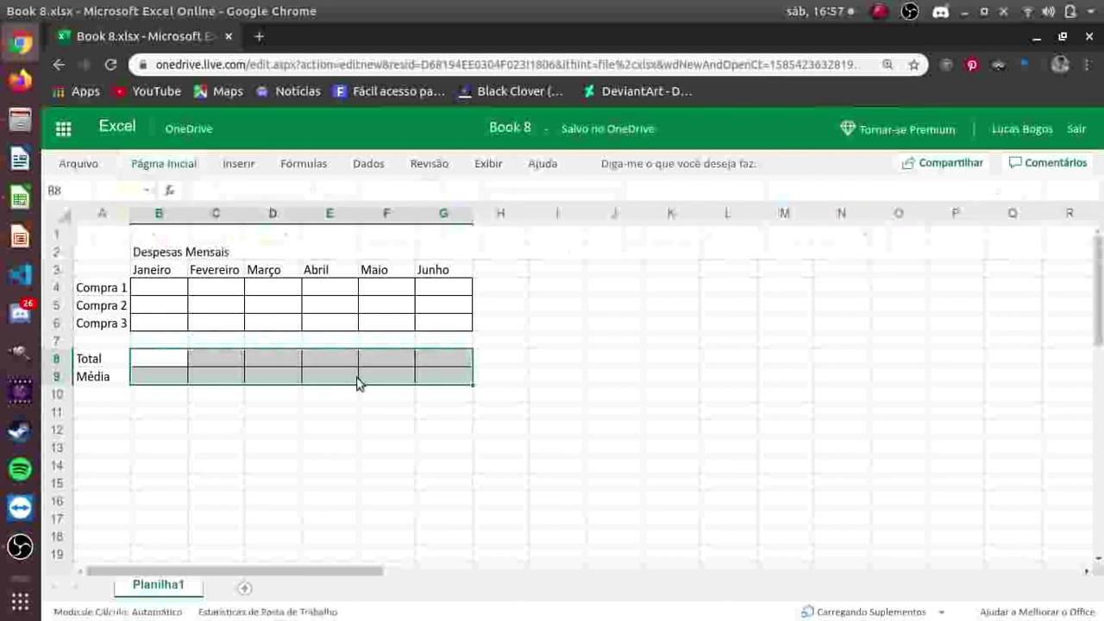
left_click(300, 427)
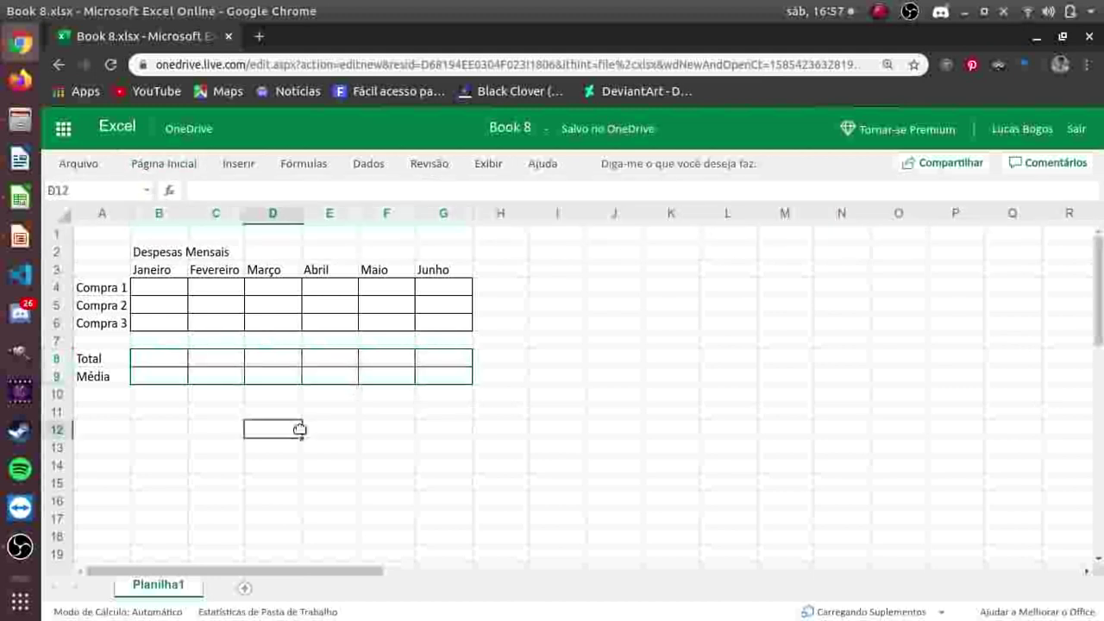
Step: Apply All Borders to C12:E12 to form a three-cell summary row
left_click(193, 414)
mouse_move(190, 412)
left_mouse_down()
mouse_move(247, 422)
mouse_move(217, 420)
mouse_move(341, 416)
left_mouse_up()
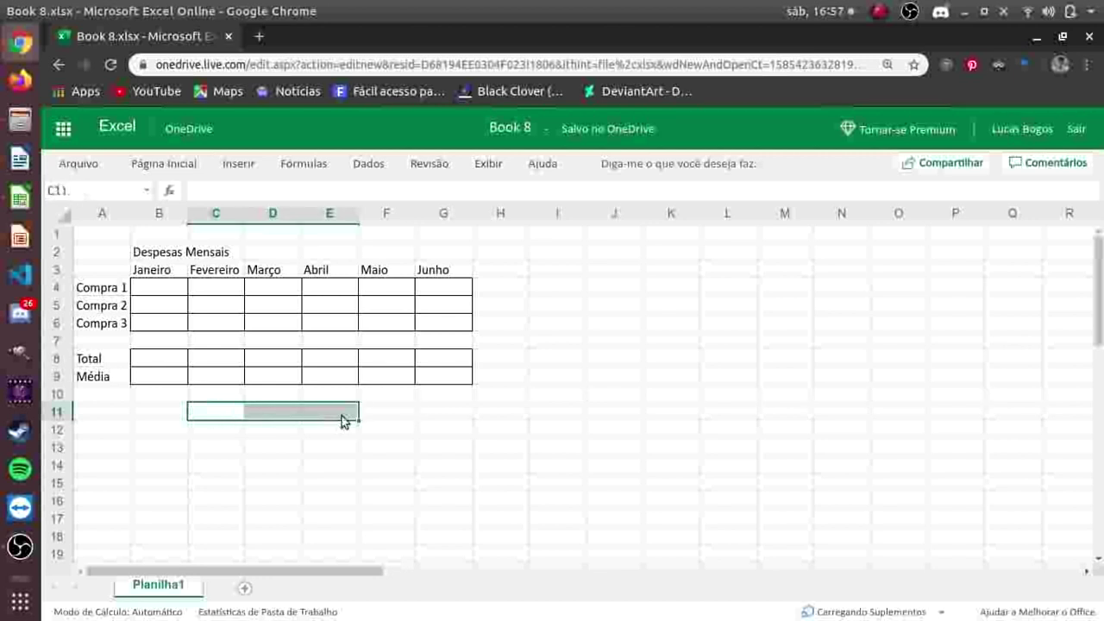
left_click(178, 163)
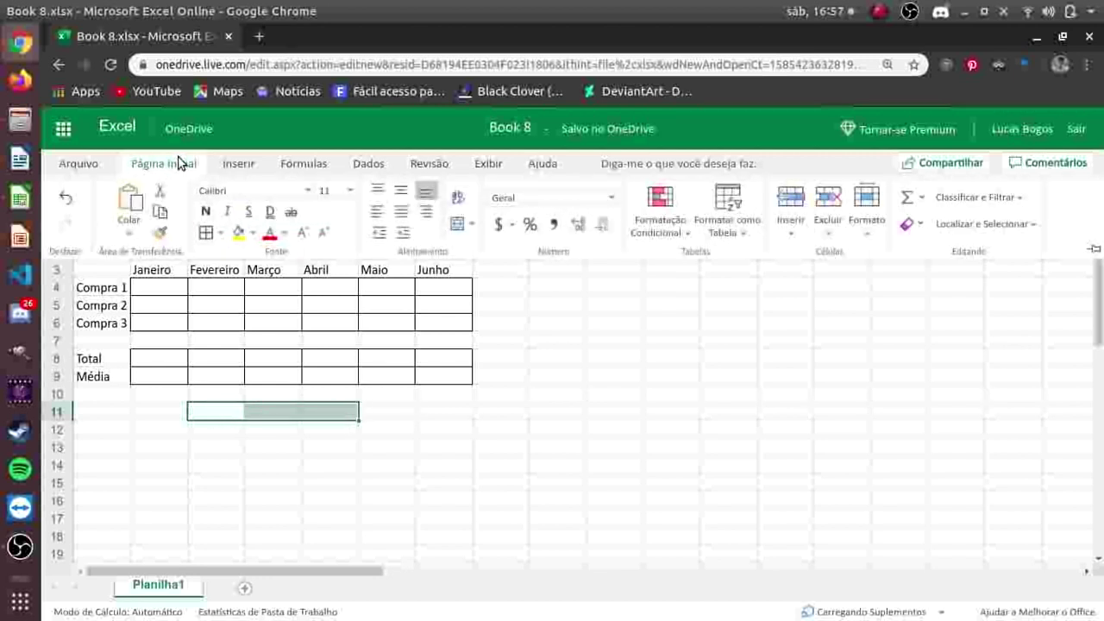
left_click(280, 448)
left_click(281, 448)
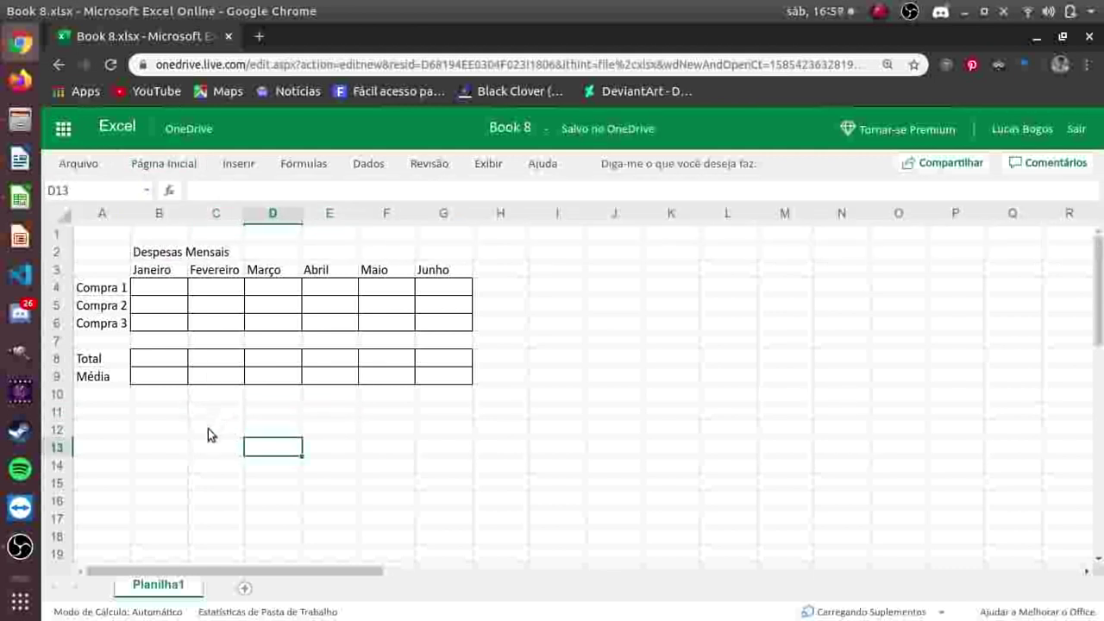
left_click_drag(208, 428, 343, 432)
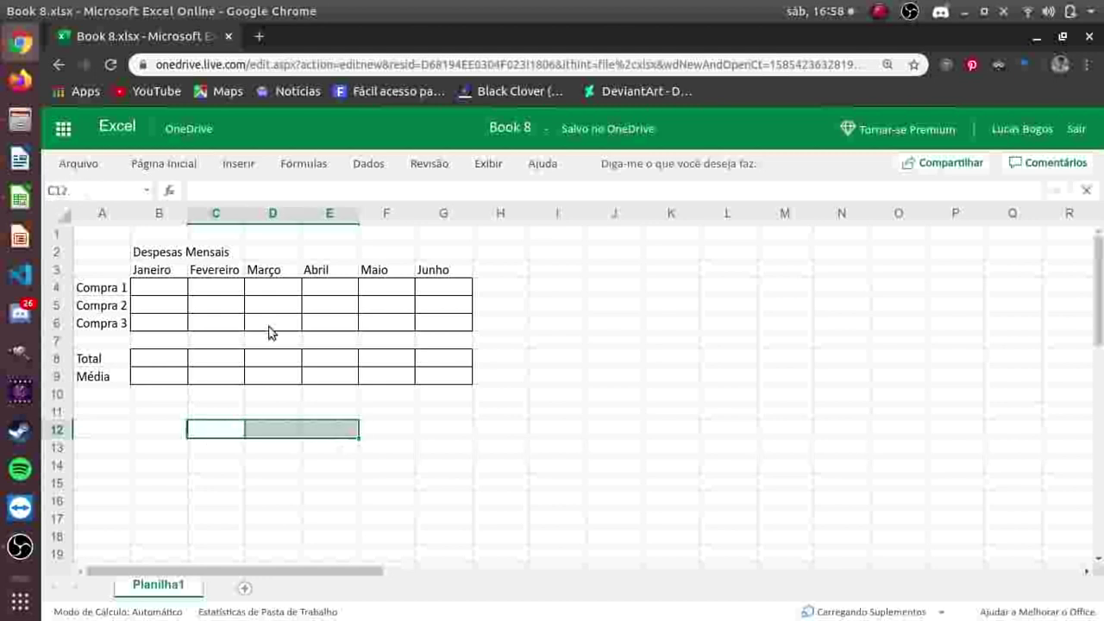
left_click(166, 171)
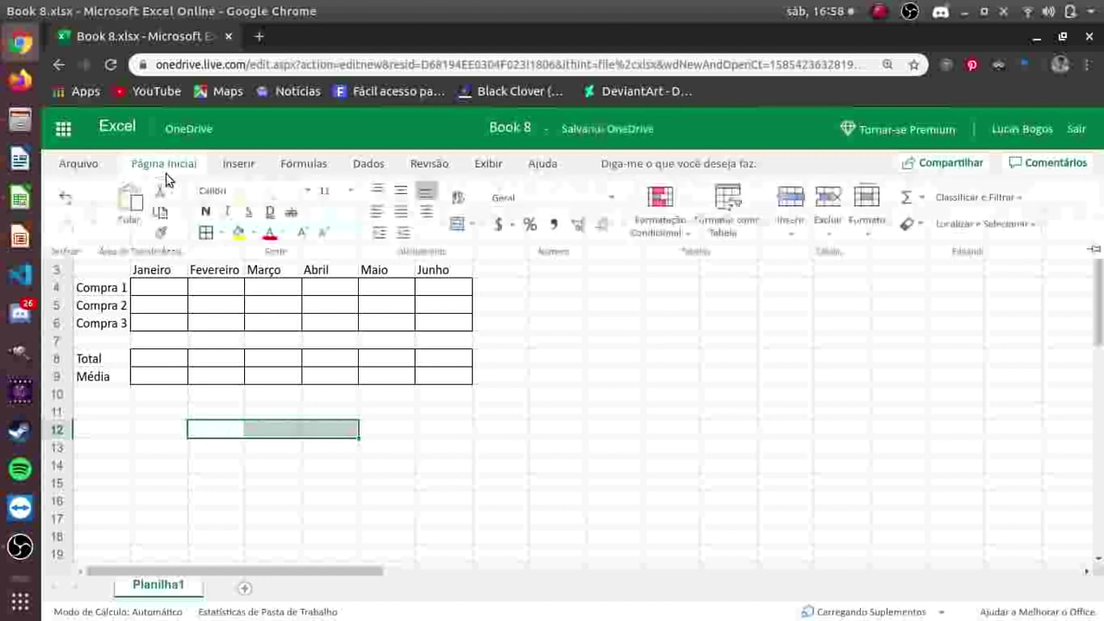
left_click(206, 233)
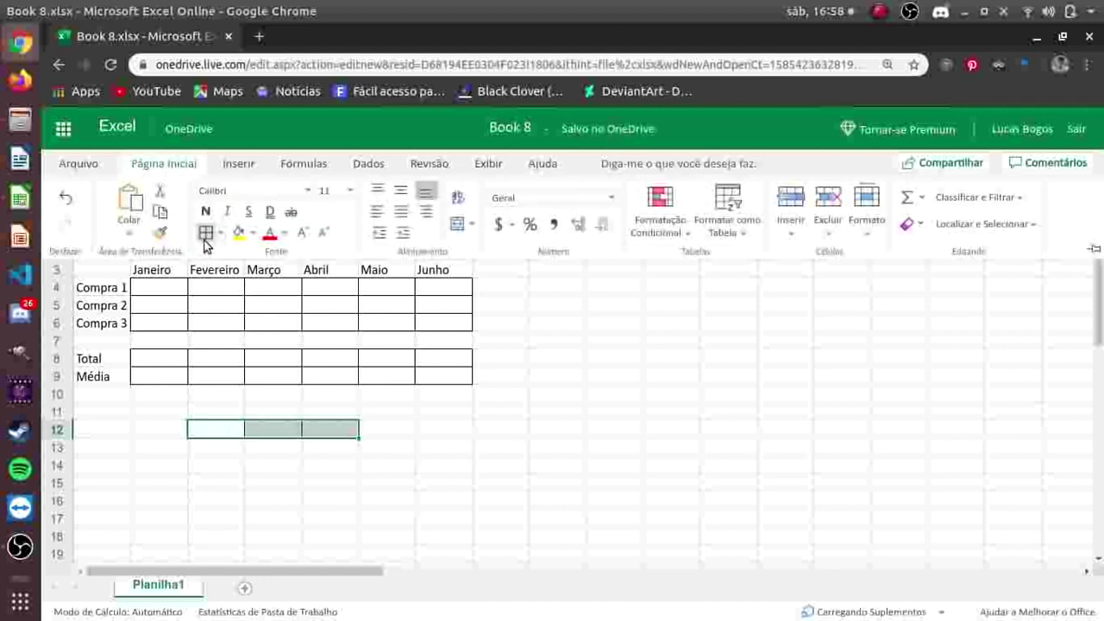
left_click(210, 406)
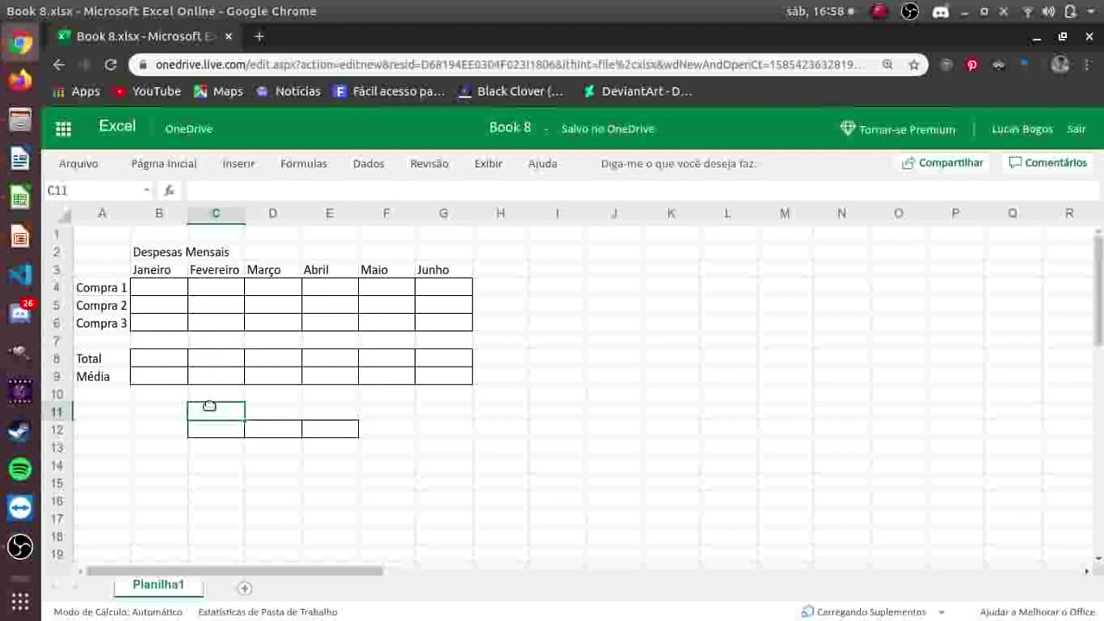
Step: Label C11, D11 and E11 as Total, Mínima and Máximo
type("Total")
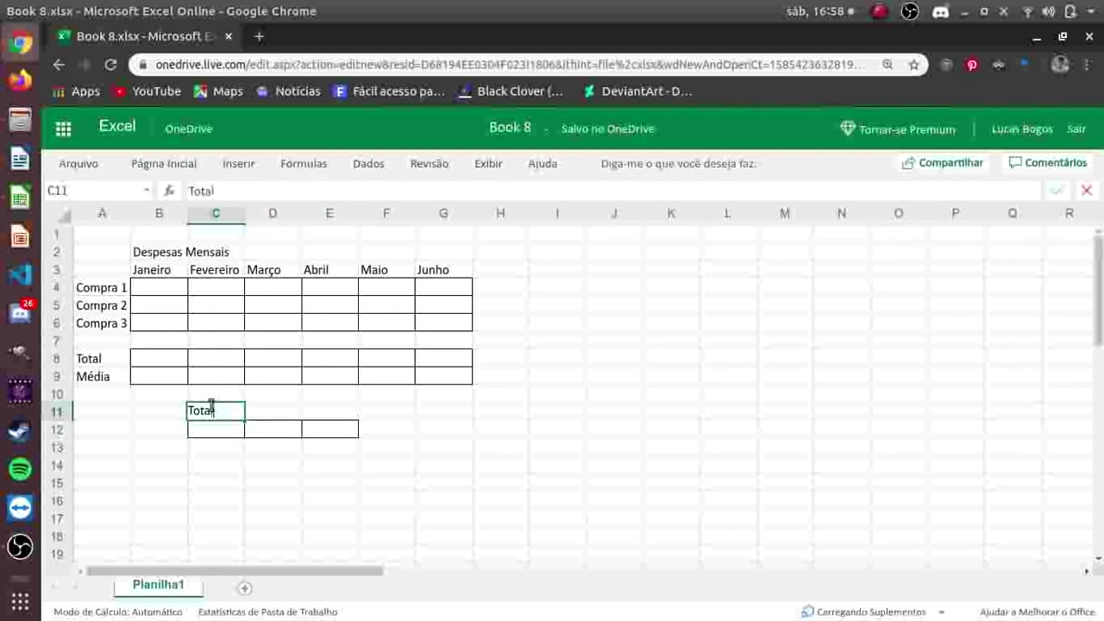
key("Tab")
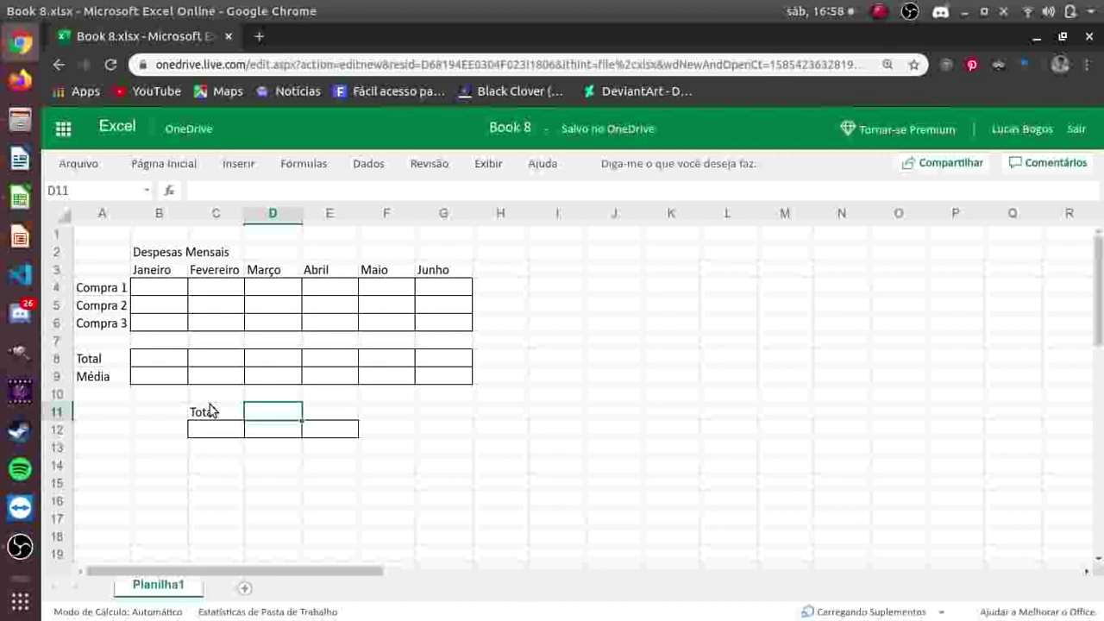
type("M")
type("é")
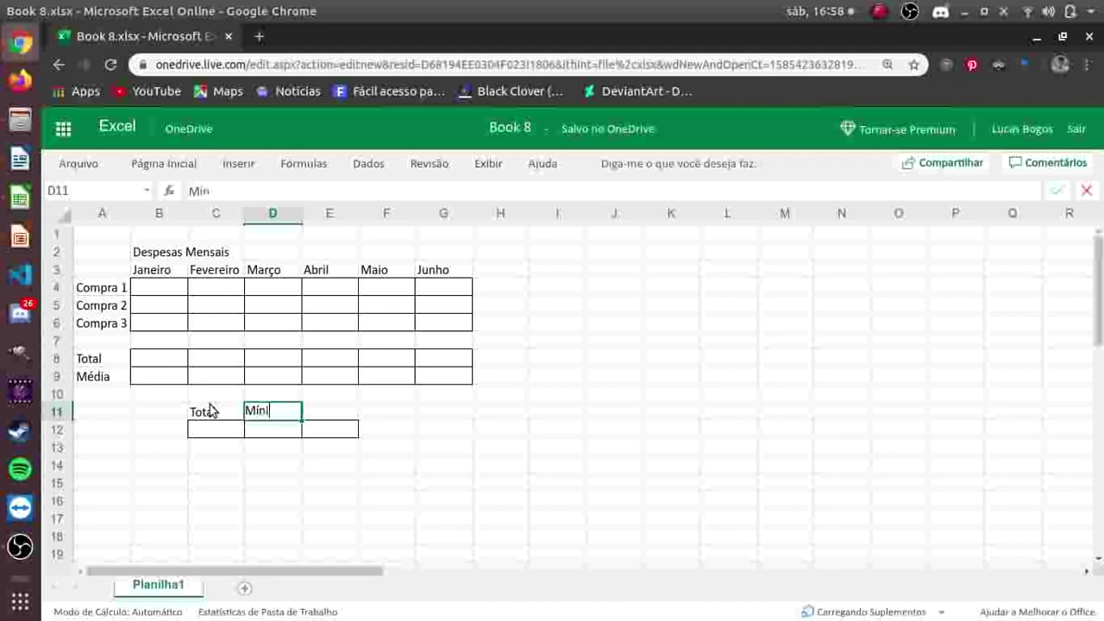
type("ma")
key("Tab")
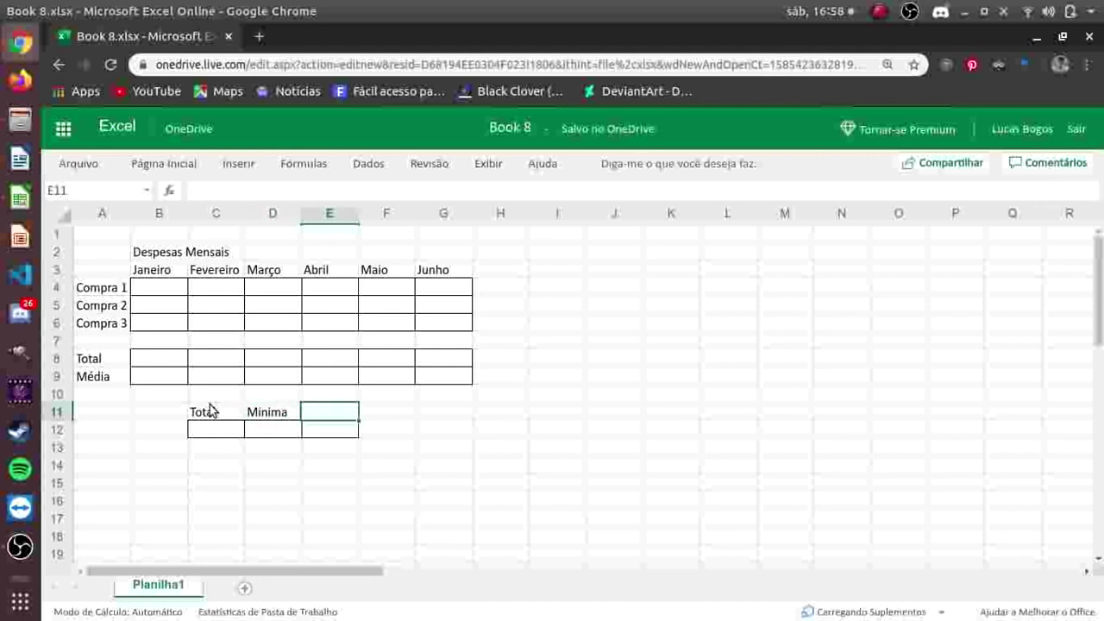
type("Máx")
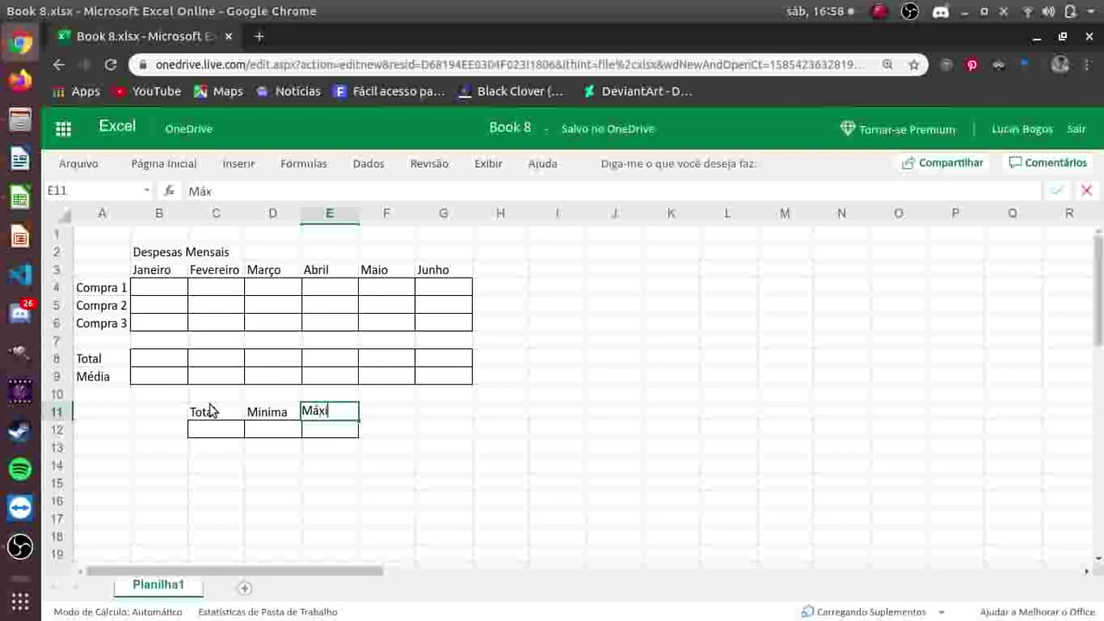
type("imo")
left_click(274, 466)
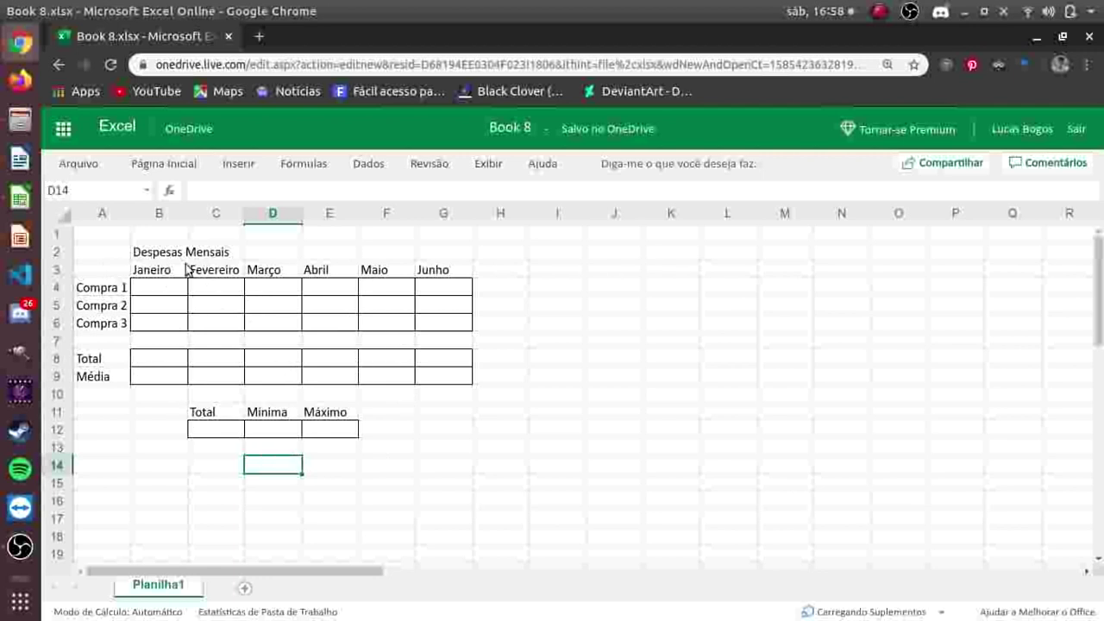
Step: Set the Despesas Mensais title in B2 to the Arial font
left_click(139, 257)
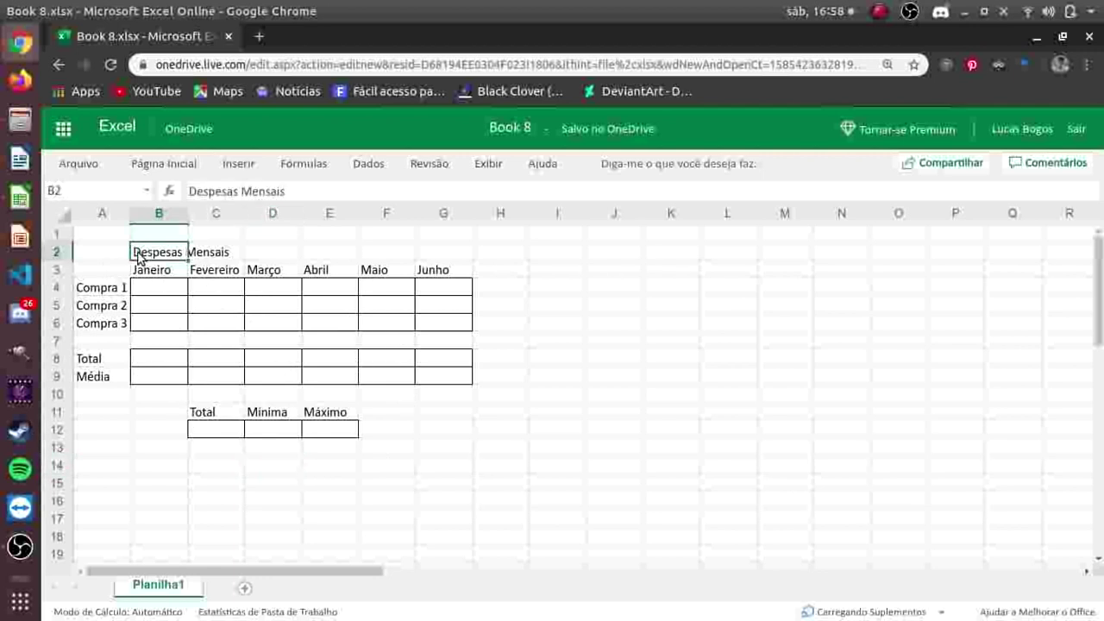
left_click_drag(139, 257, 239, 251)
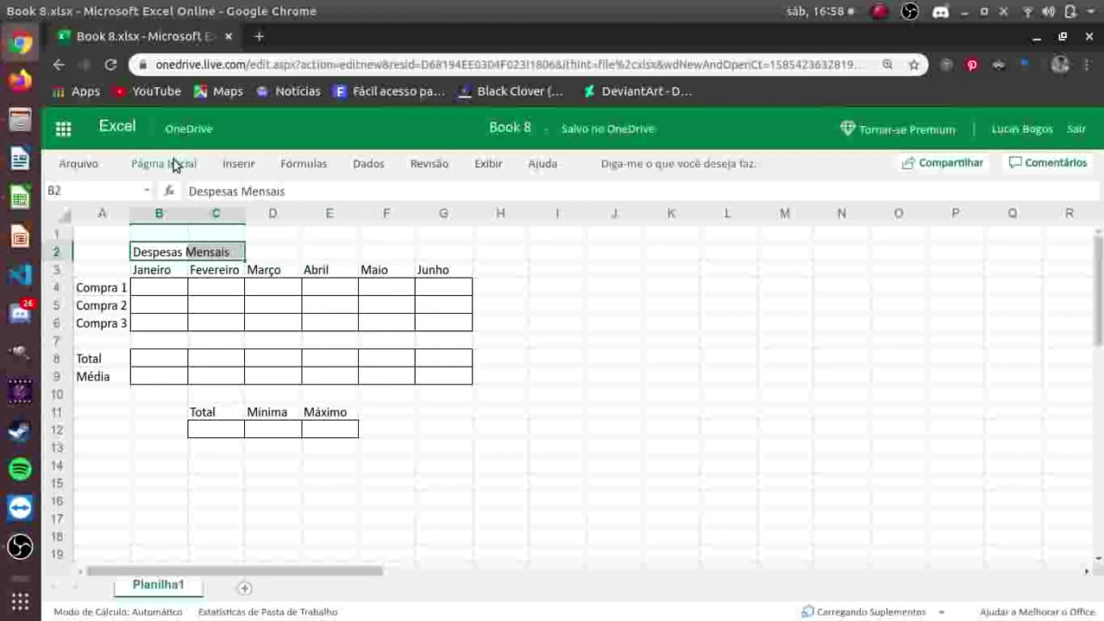
left_click_drag(286, 191, 178, 190)
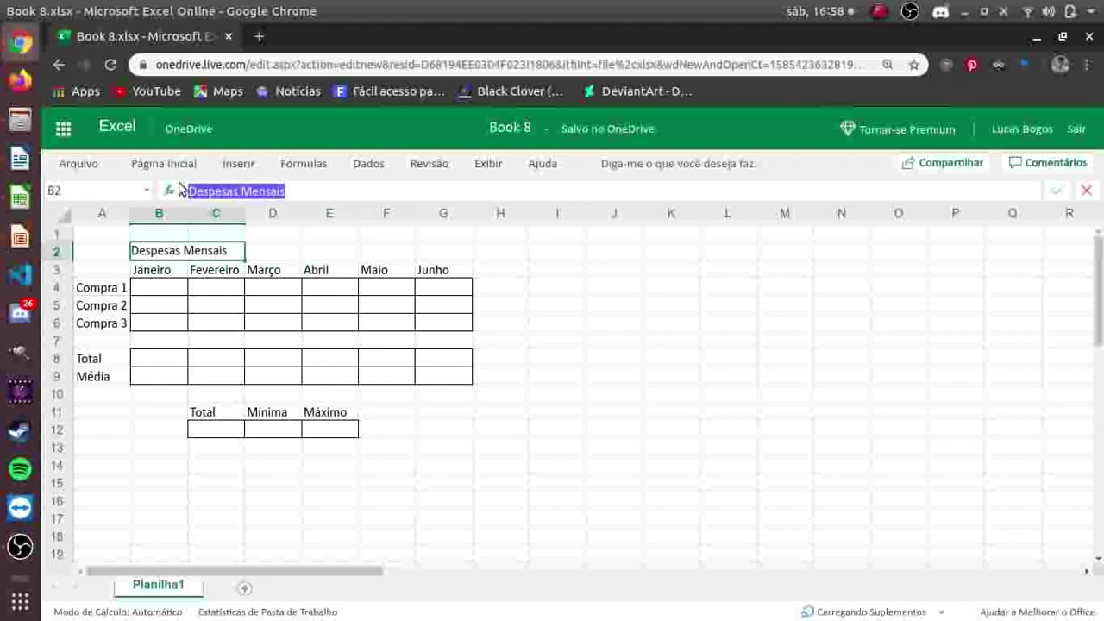
left_click(167, 163)
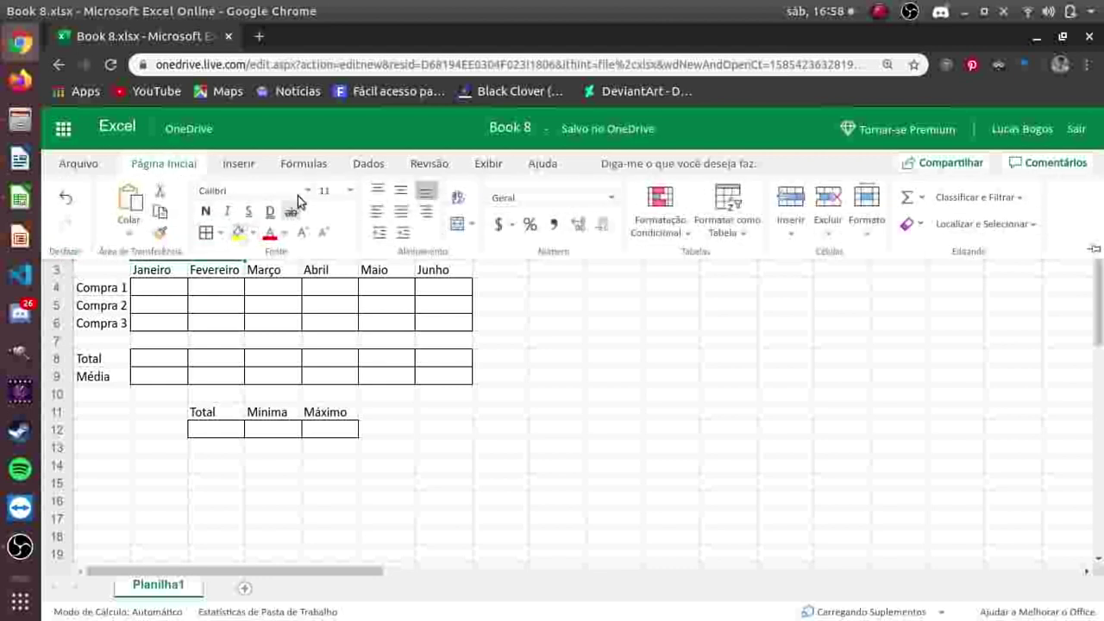
left_click(308, 190)
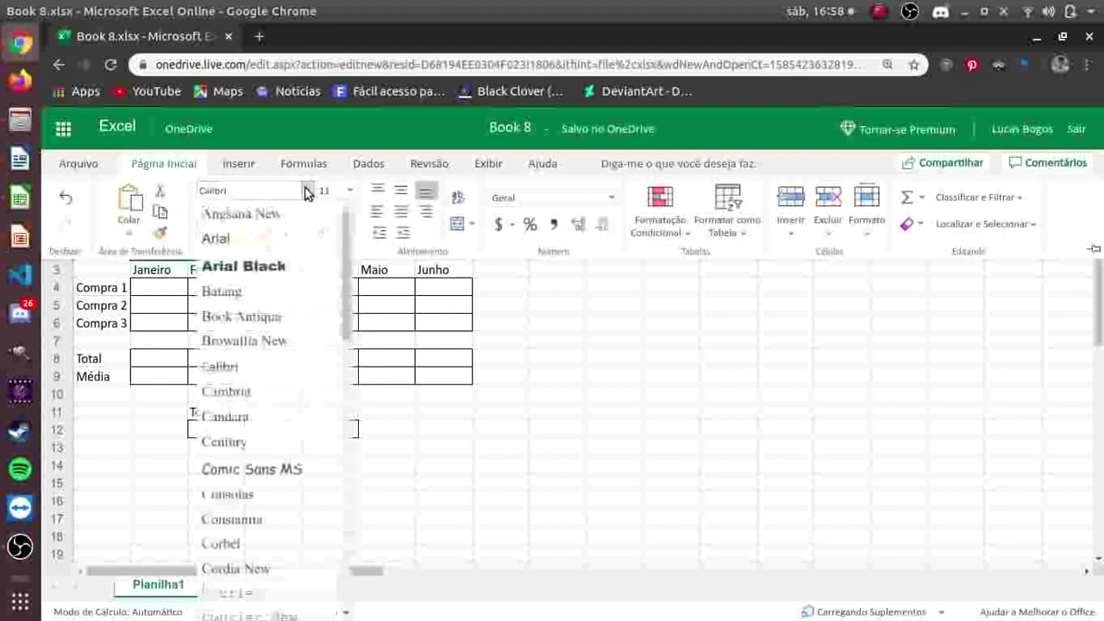
left_click(266, 242)
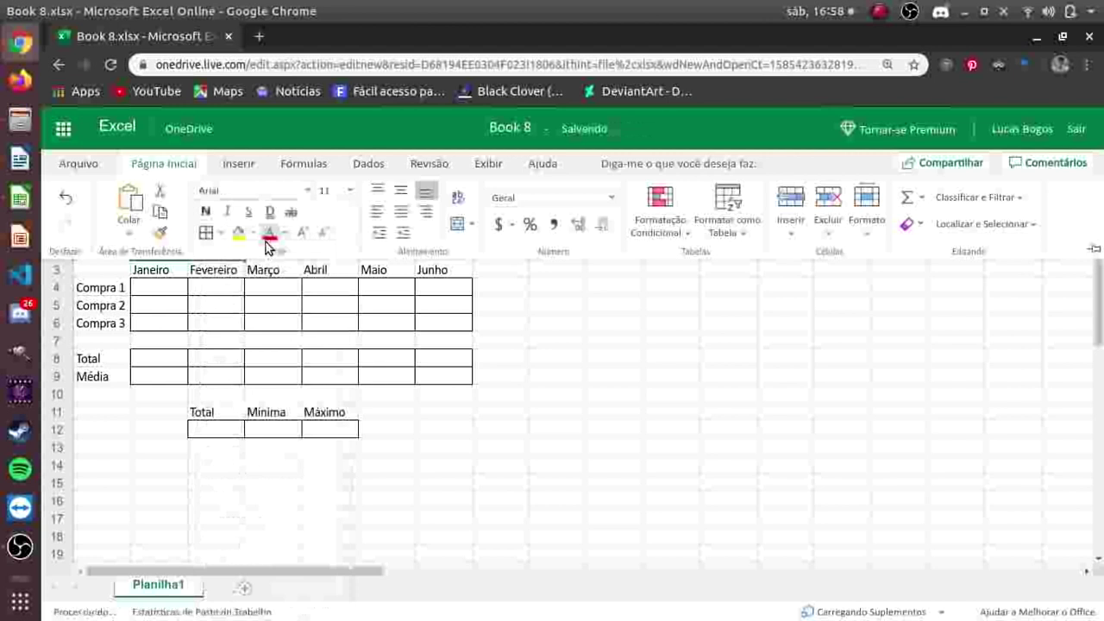
left_click(1101, 296)
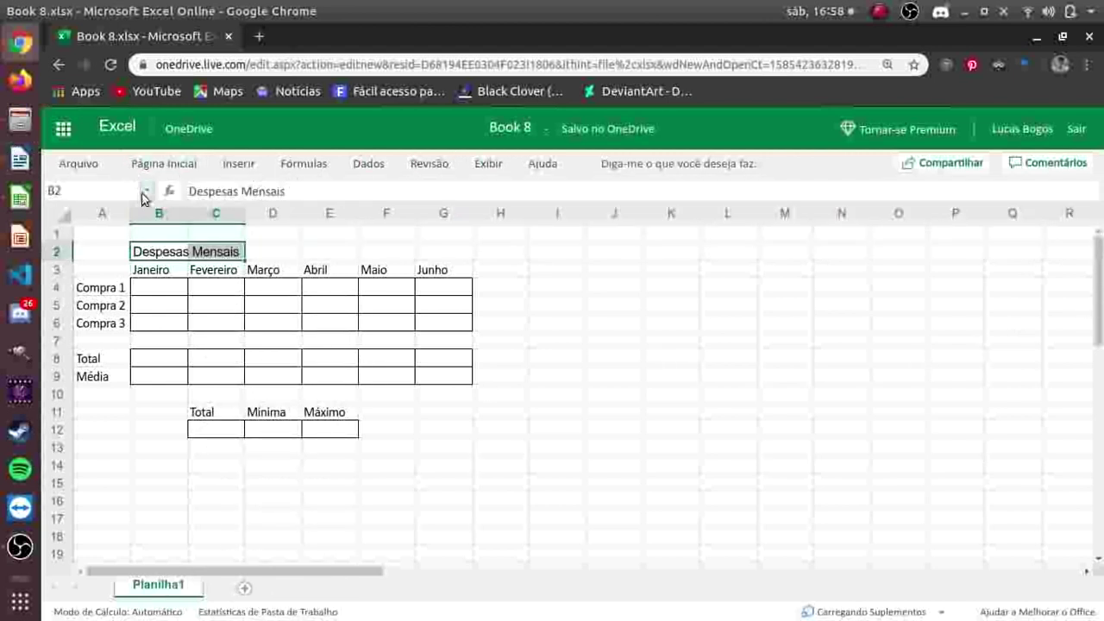
Step: Change the title's font size to 20
right_click(193, 255)
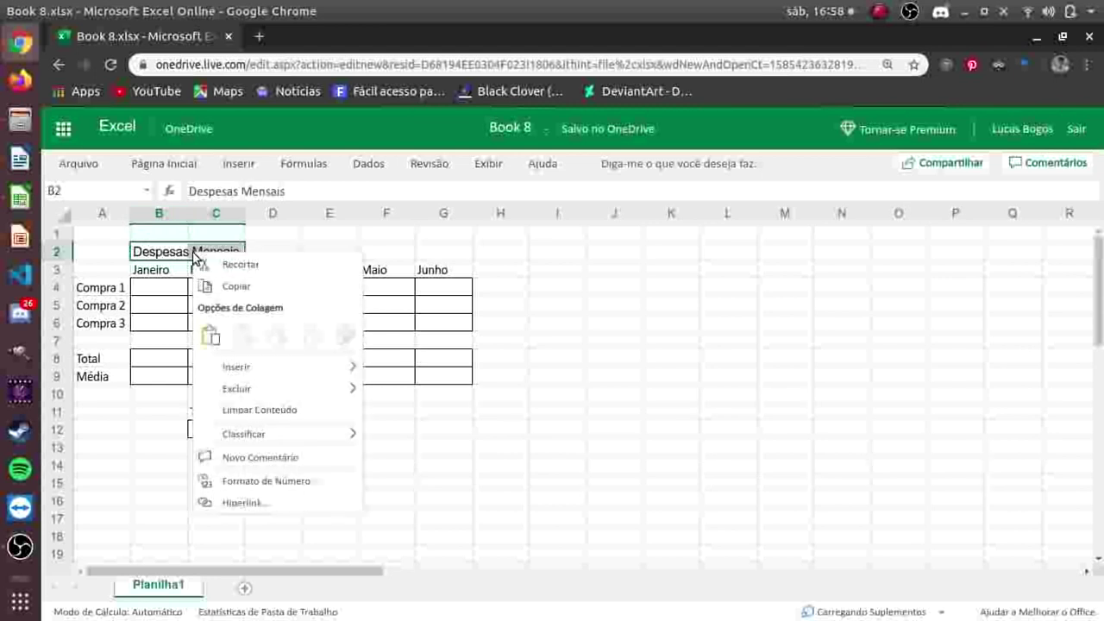
left_click(171, 166)
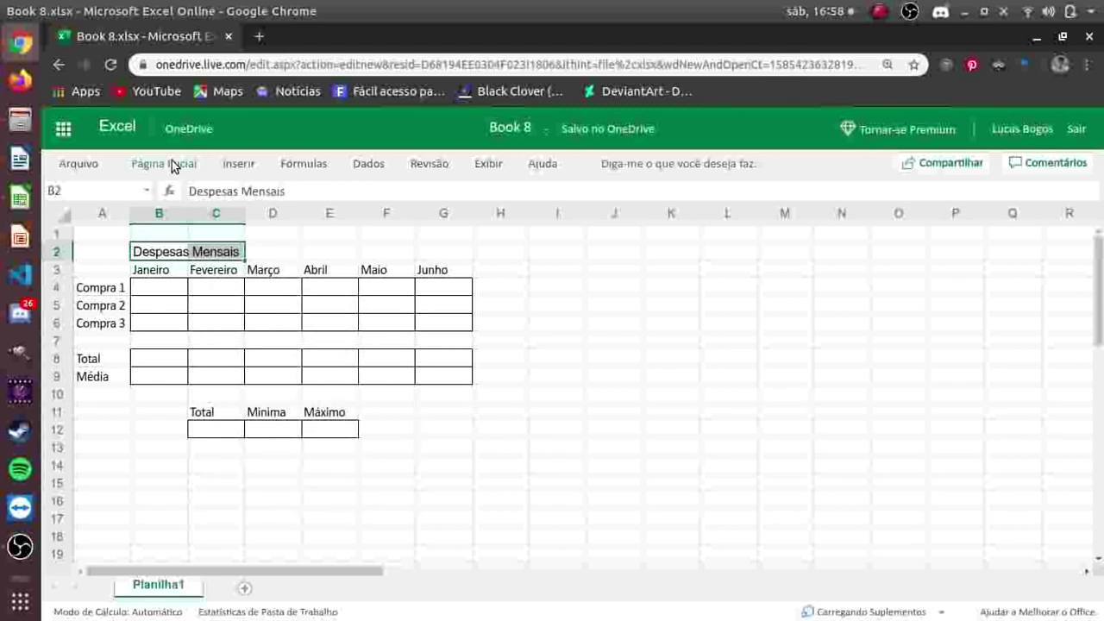
left_click(172, 162)
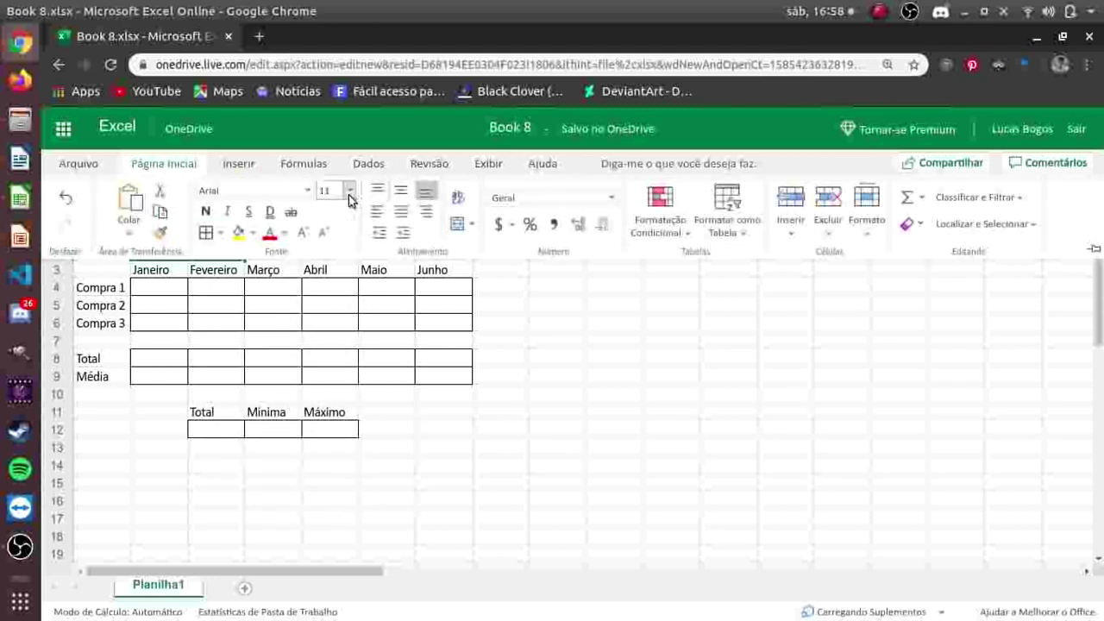
left_click(303, 236)
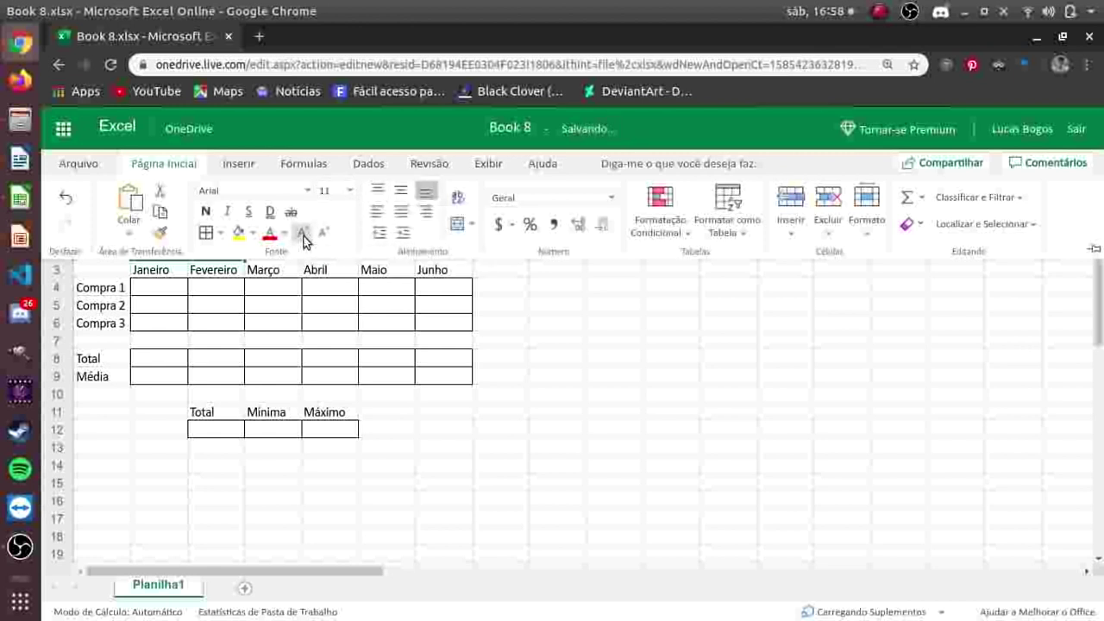
left_click(304, 236)
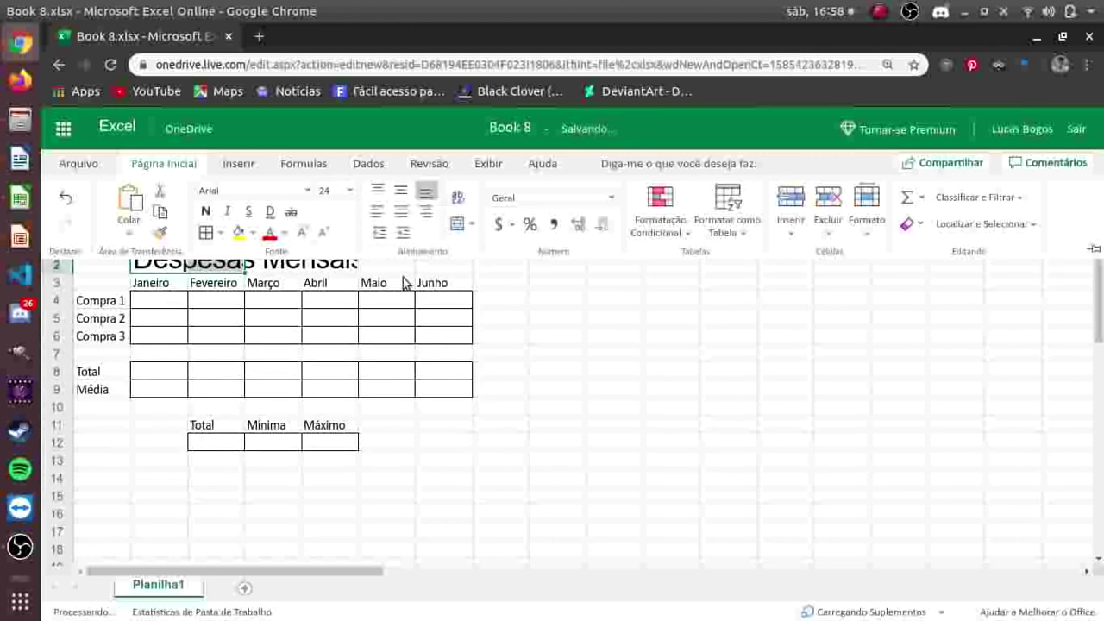
left_click(335, 190)
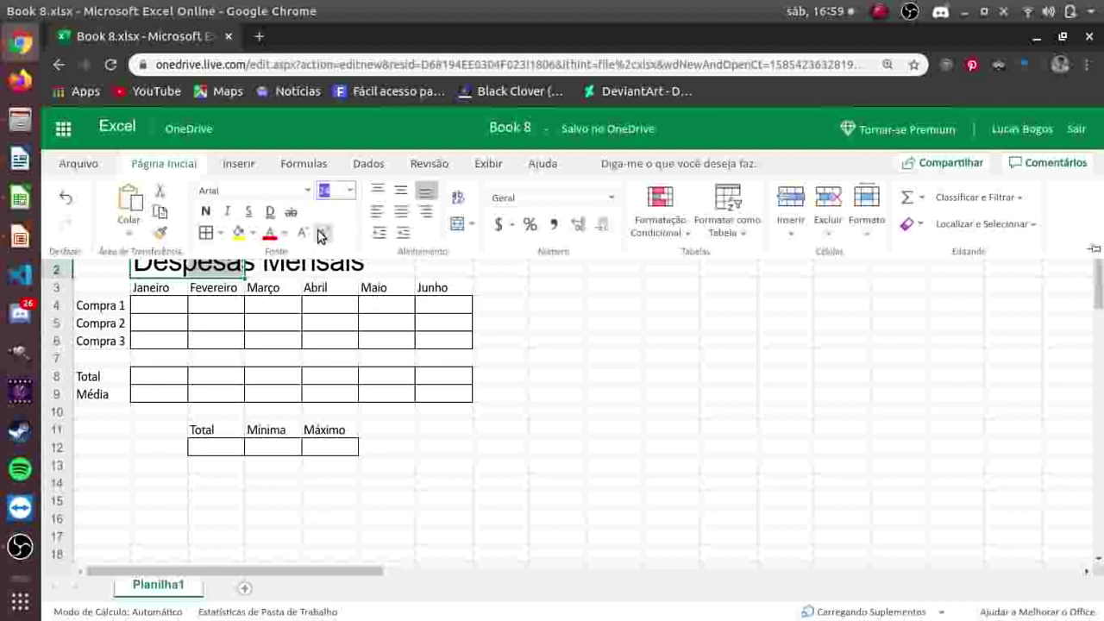
left_click(321, 234)
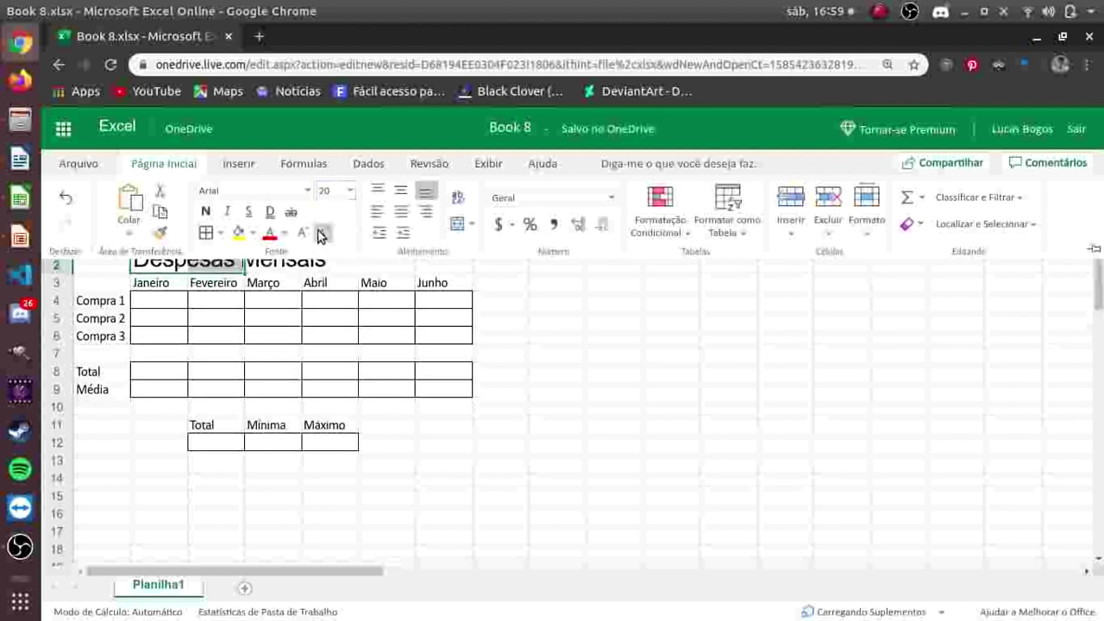
left_click(530, 416)
left_click(290, 263)
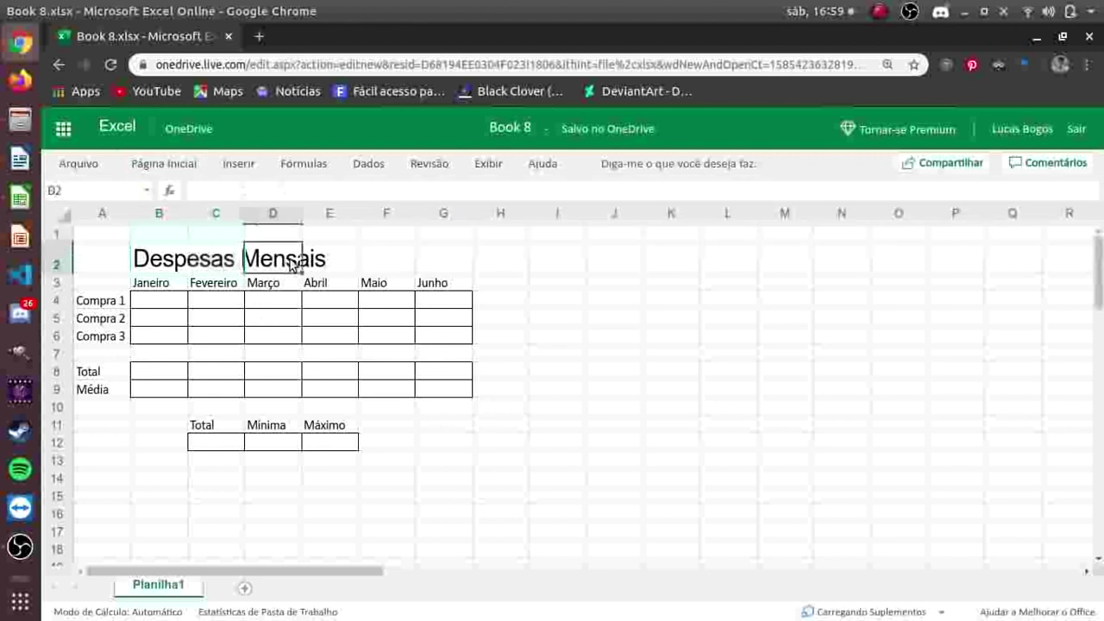
Step: Merge A2:G2 and centre the Despesas Mensais title across the table width
left_click(137, 256)
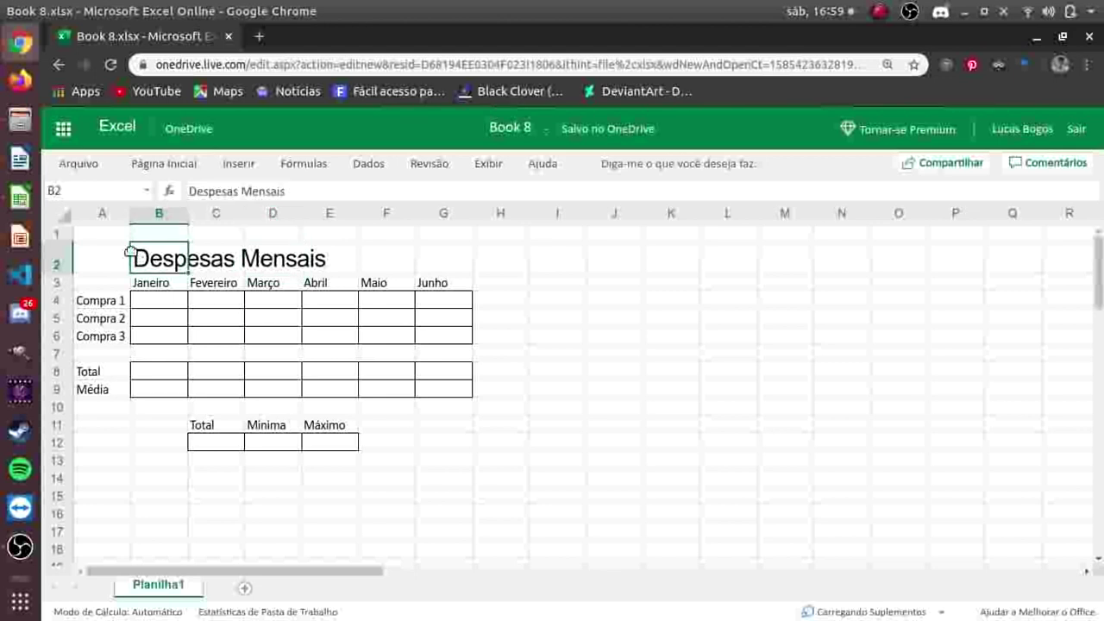
left_click(110, 261)
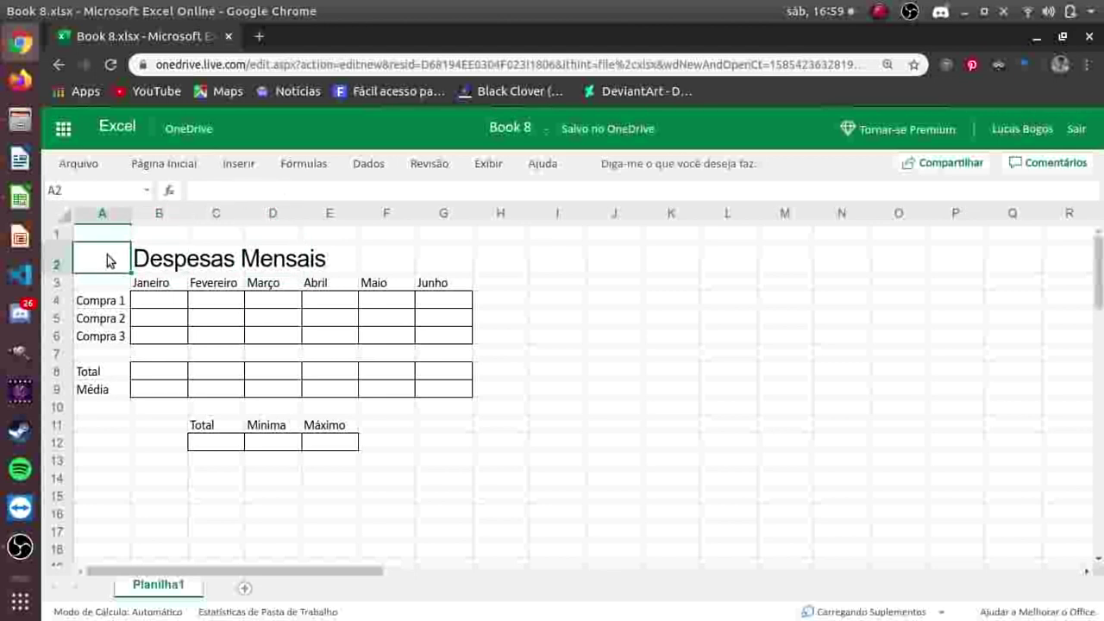
left_click(109, 231)
left_click(101, 253)
left_click_drag(100, 252, 466, 265)
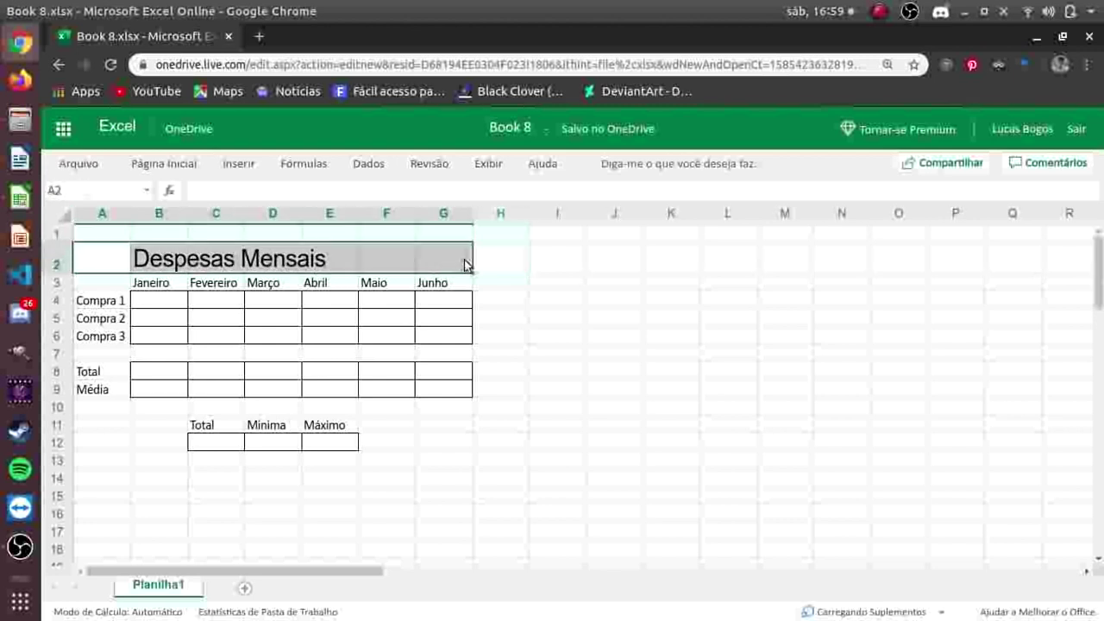
left_click(186, 170)
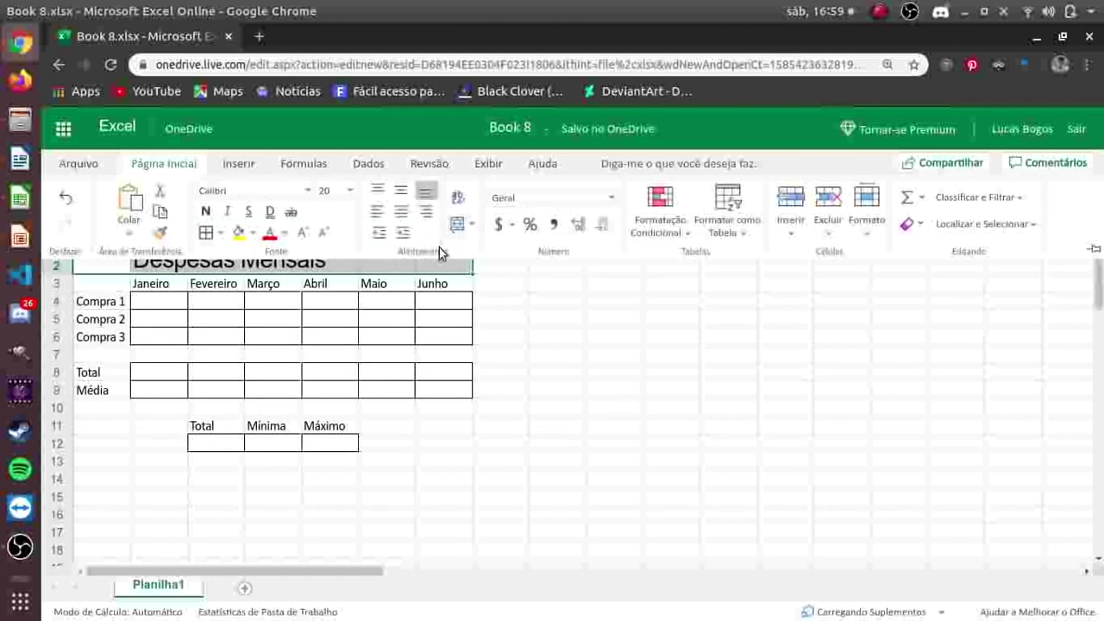
left_click(459, 224)
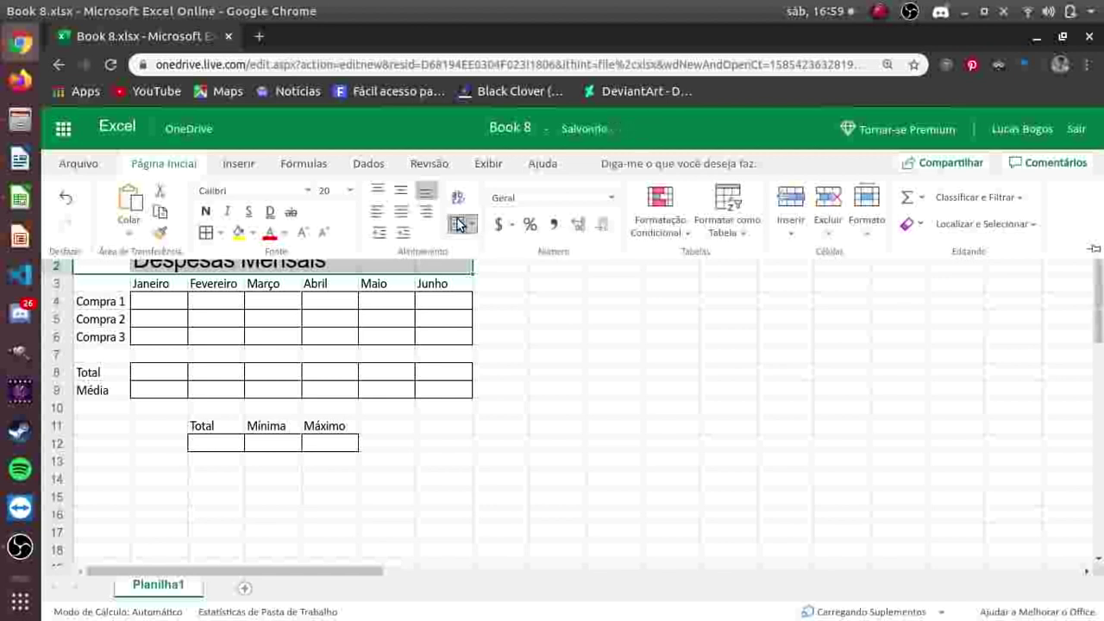
left_click(532, 355)
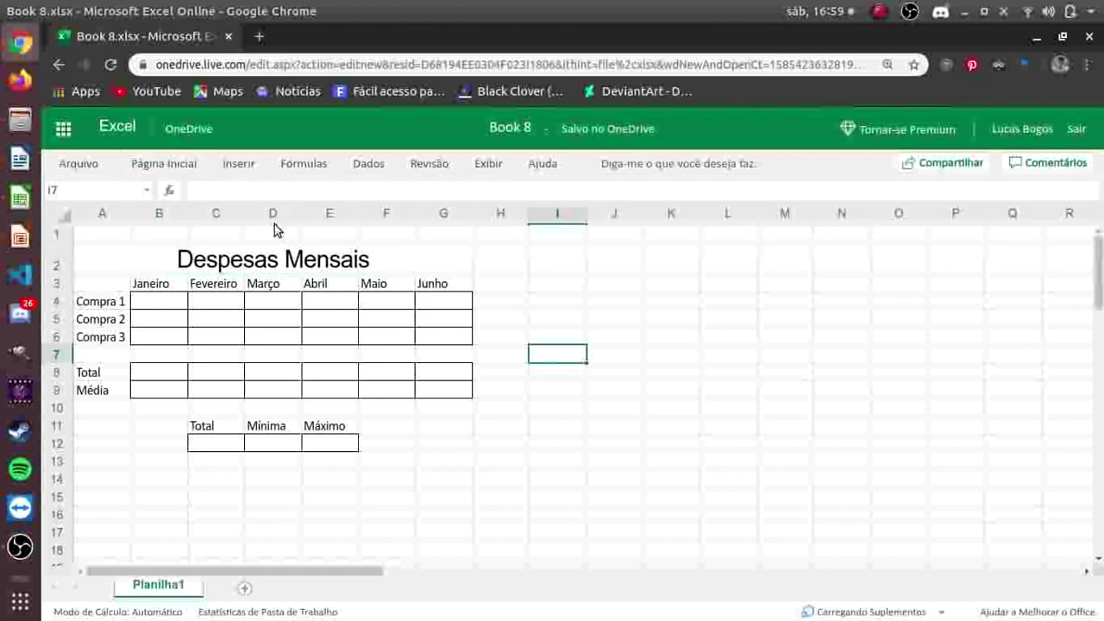
Step: Add an outside border around the merged Despesas Mensais title cell
left_click(127, 248)
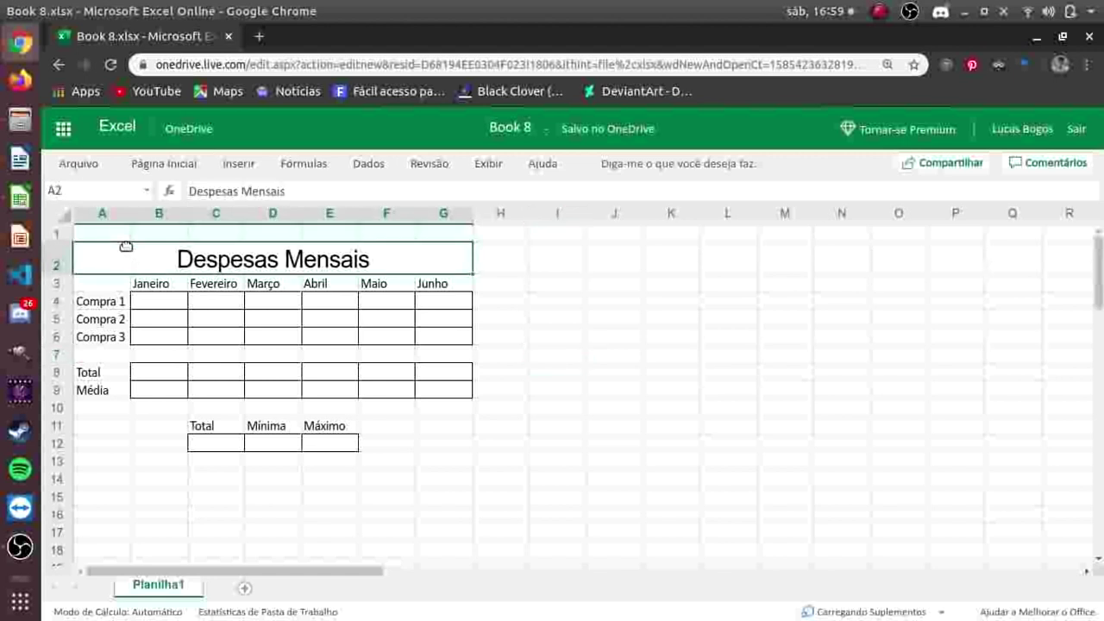
left_click(151, 164)
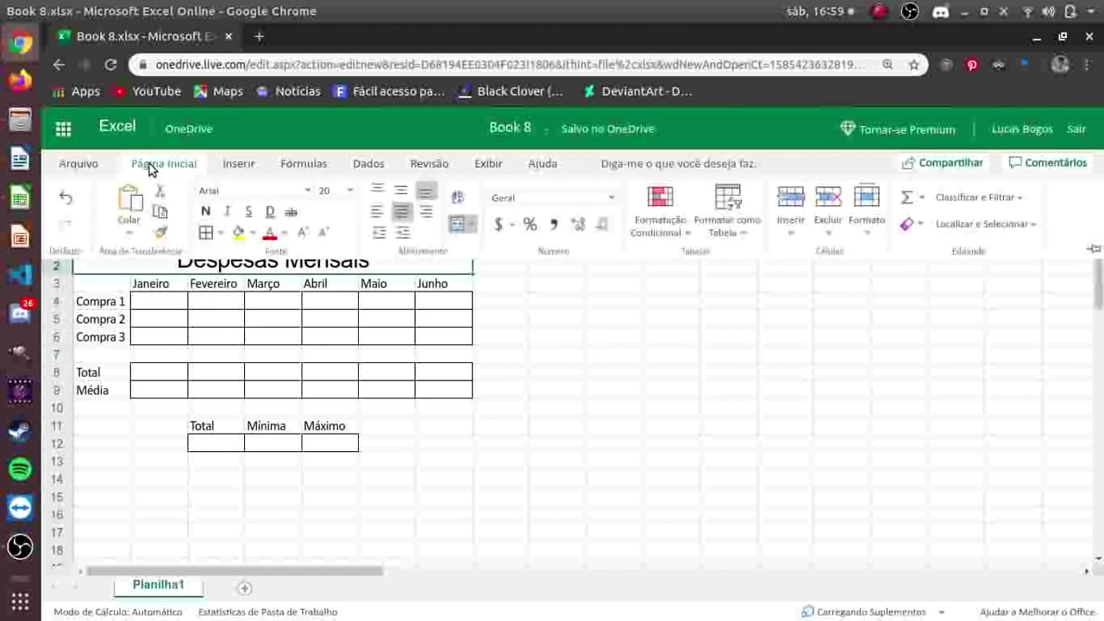
left_click(222, 239)
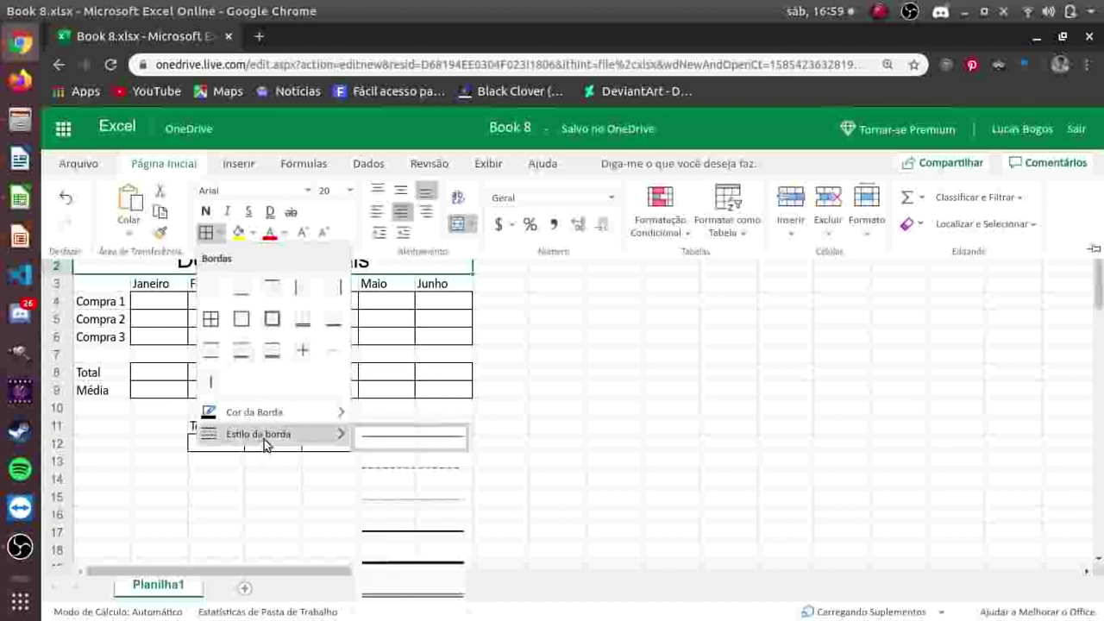
mouse_move(259, 434)
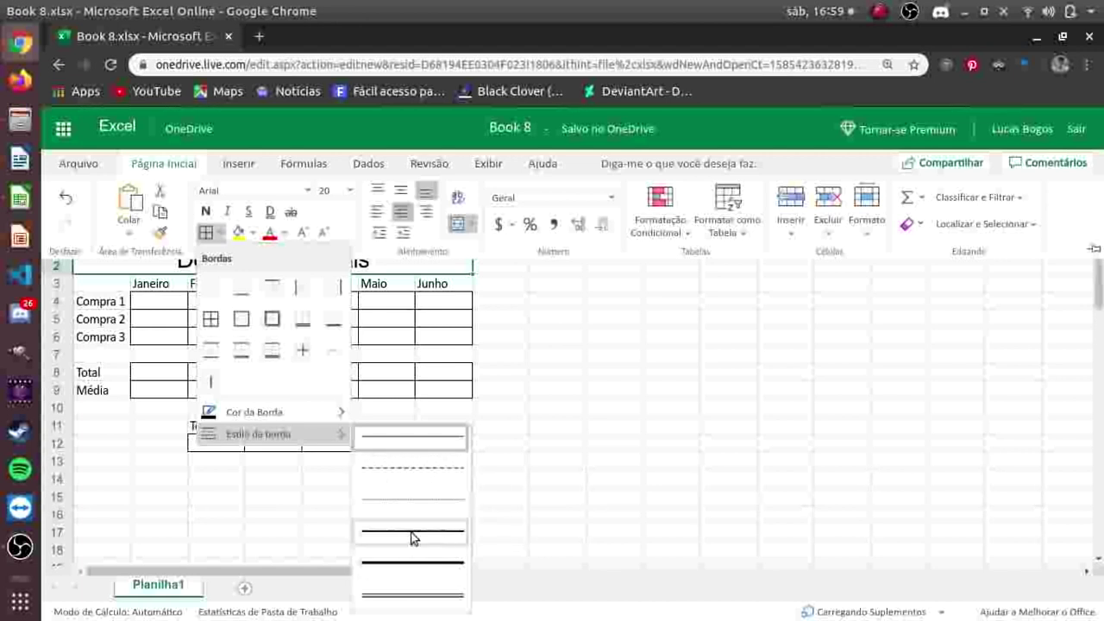
left_click(401, 600)
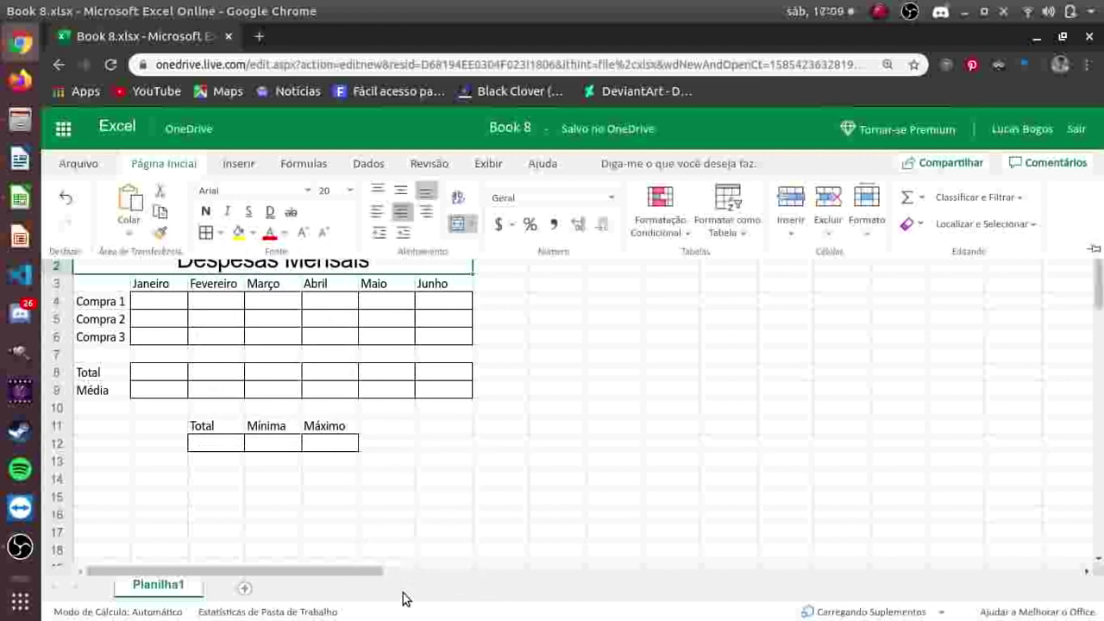
left_click(554, 485)
left_click(384, 272)
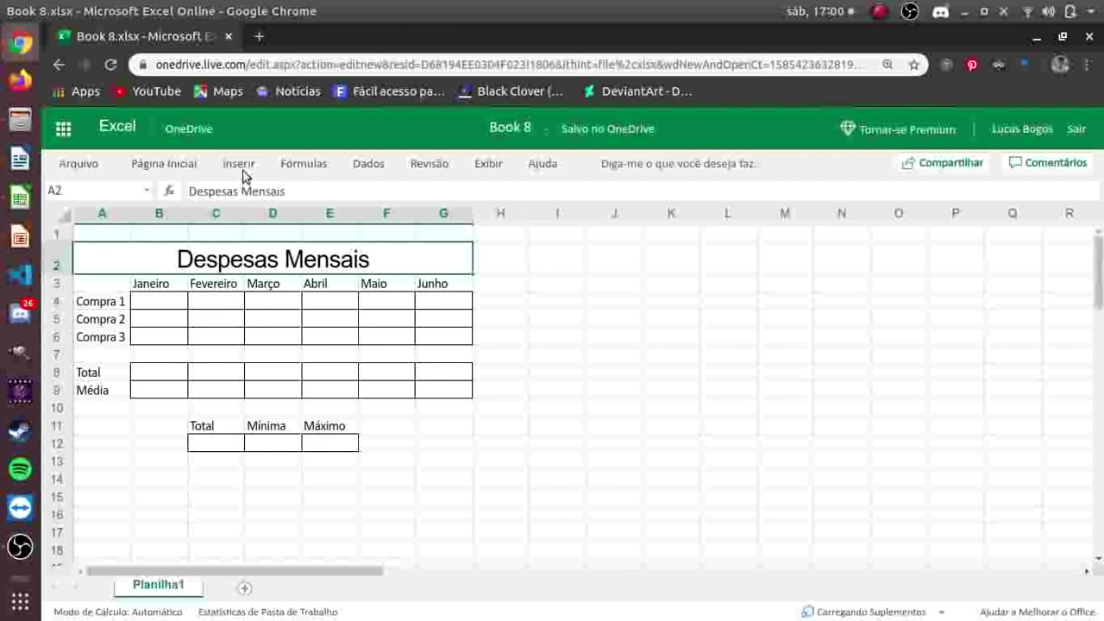
left_click(184, 161)
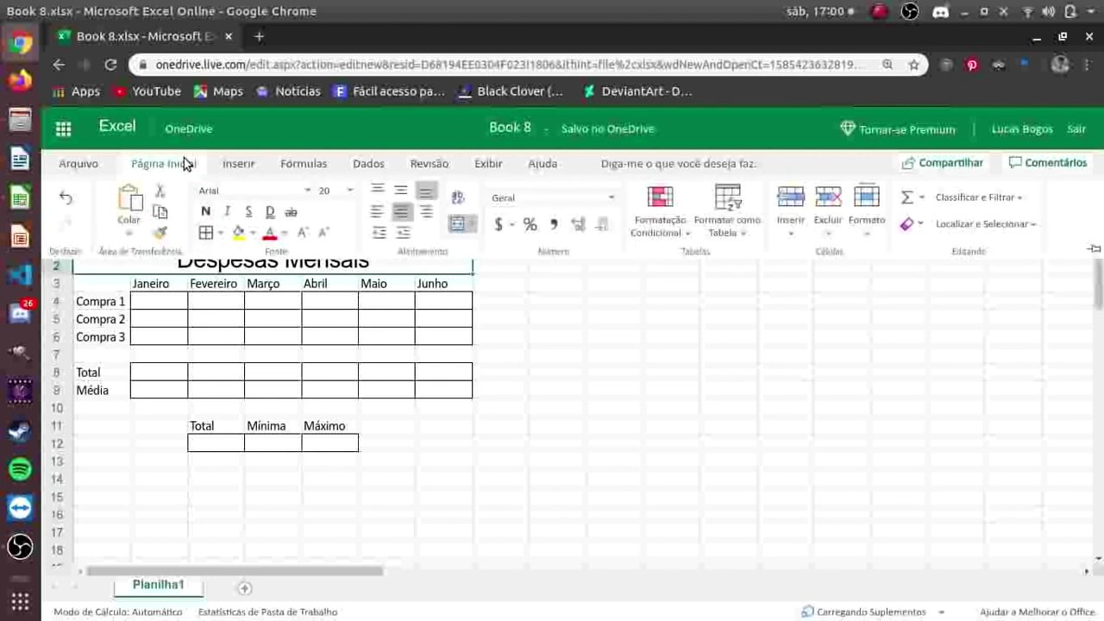
left_click(220, 232)
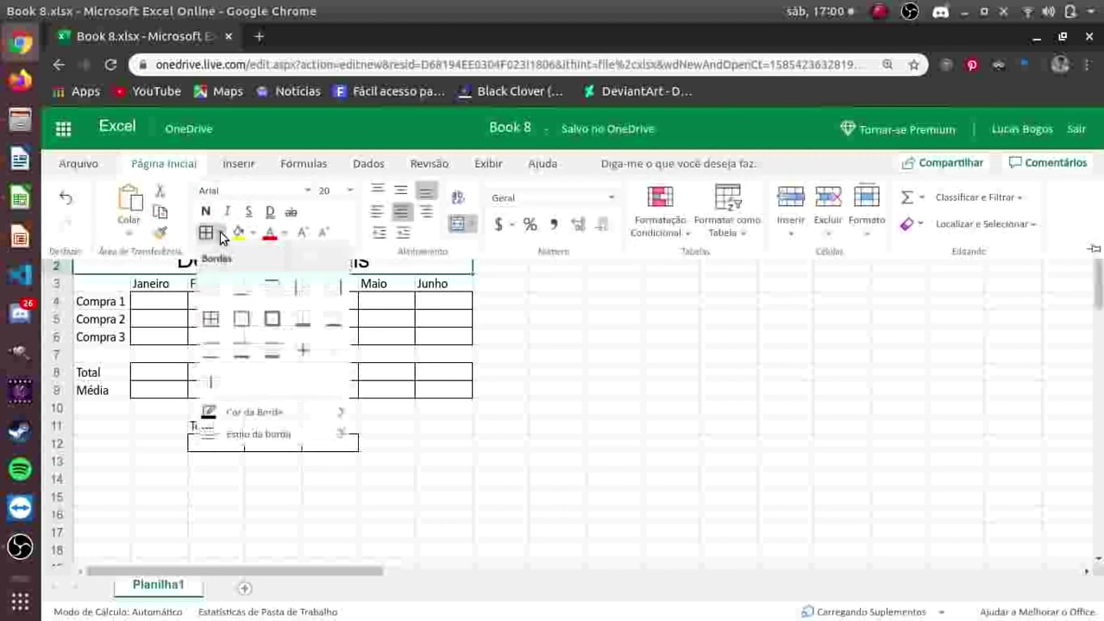
left_click(242, 320)
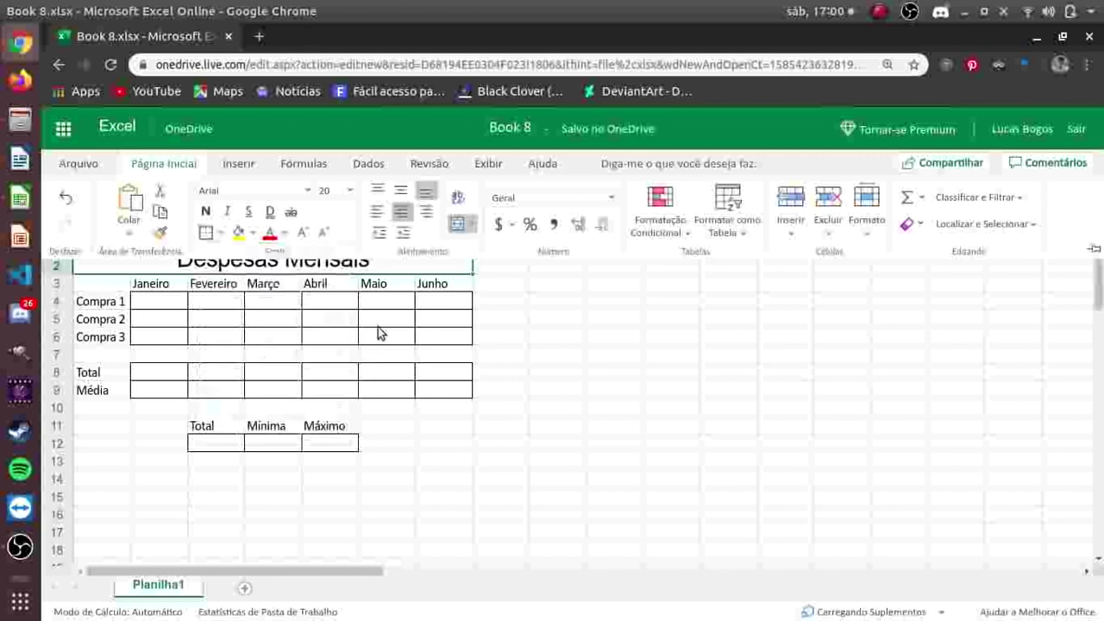
left_click(578, 325)
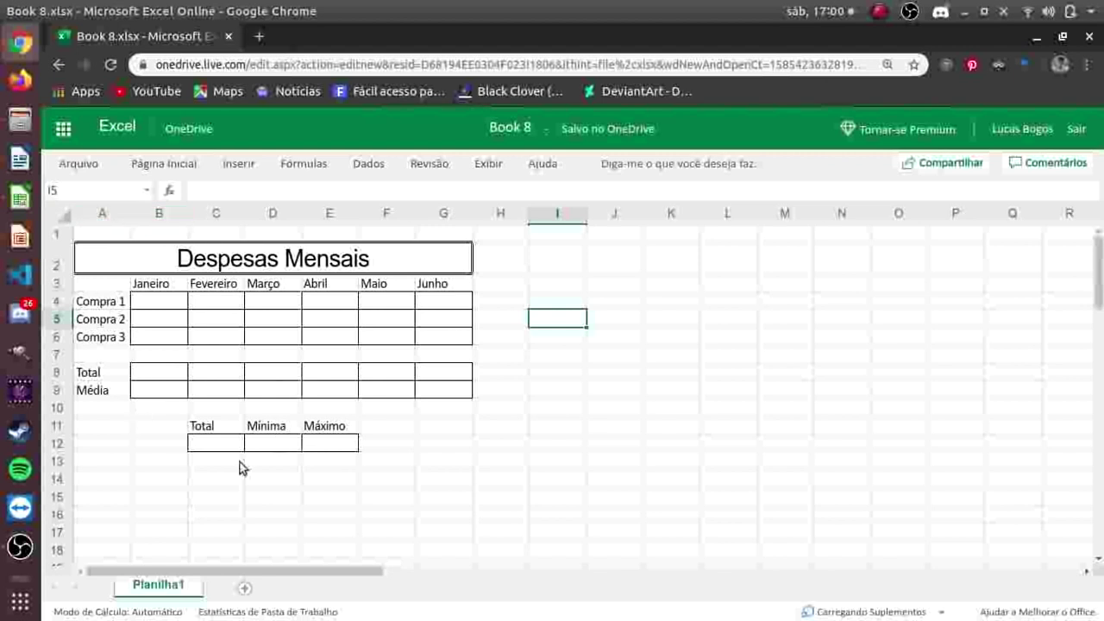
Step: Apply the Contábil accounting number format to the expense range B4:G6
left_click(152, 289)
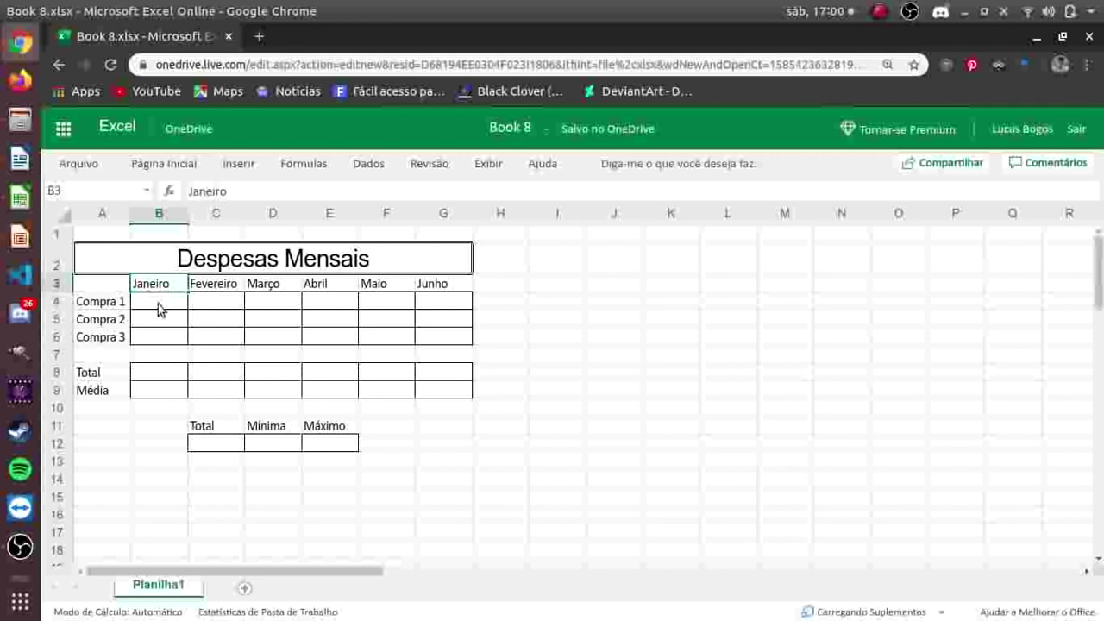
left_click(158, 304)
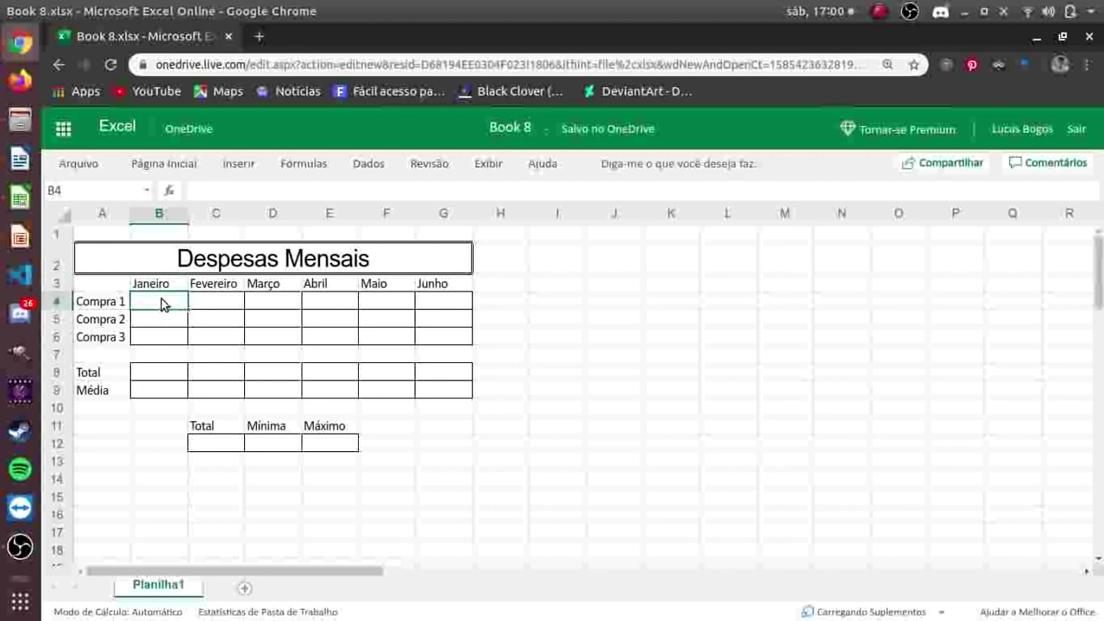
left_click_drag(161, 298, 449, 343)
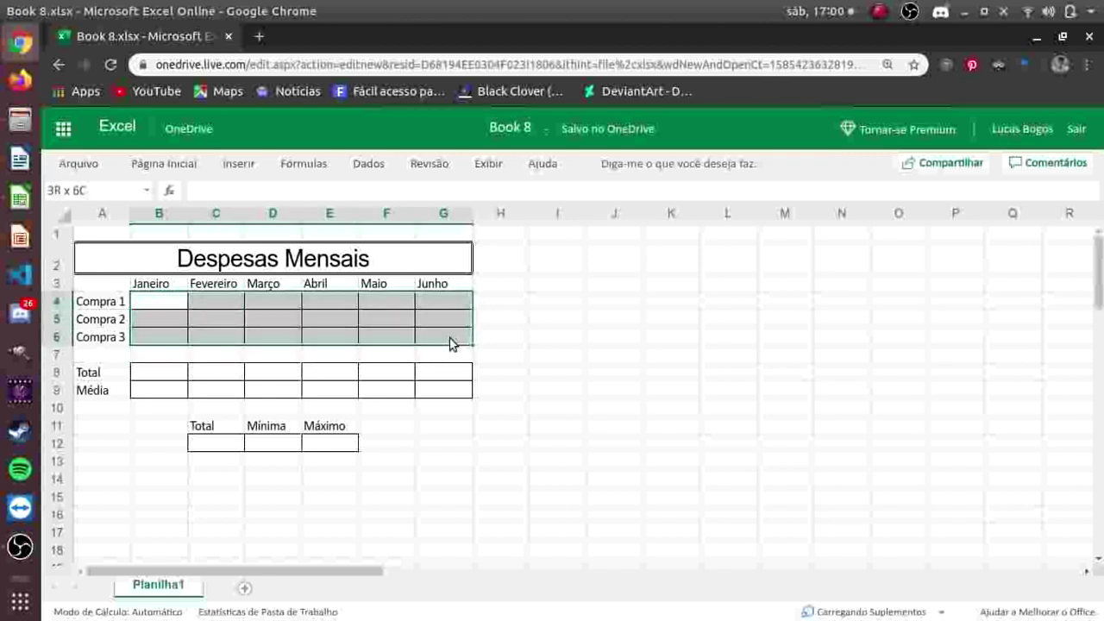
left_click(162, 166)
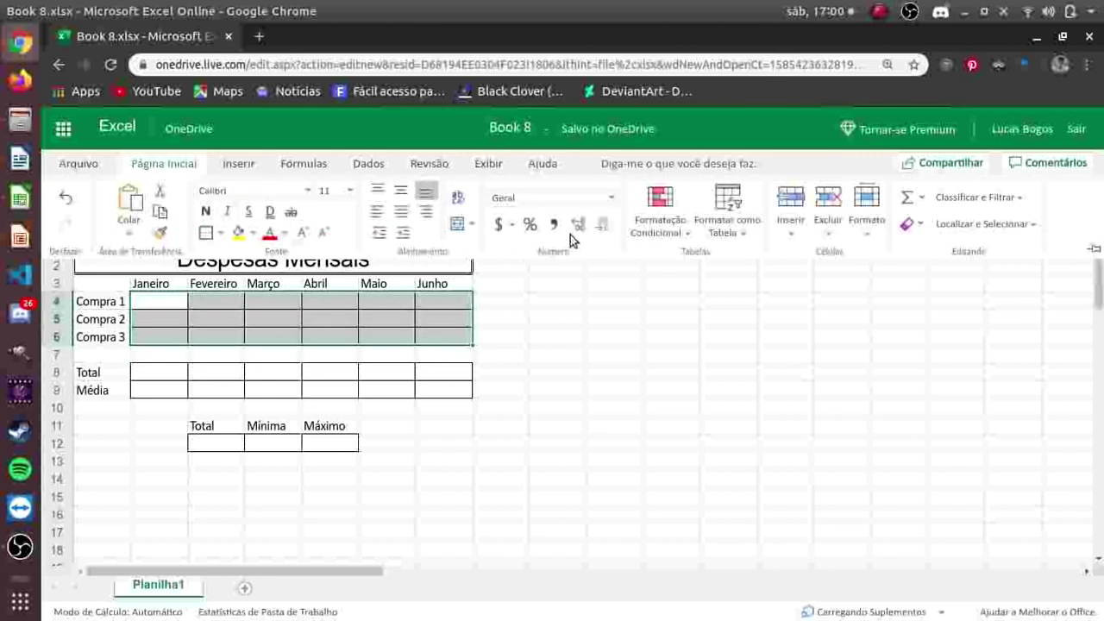
left_click(612, 198)
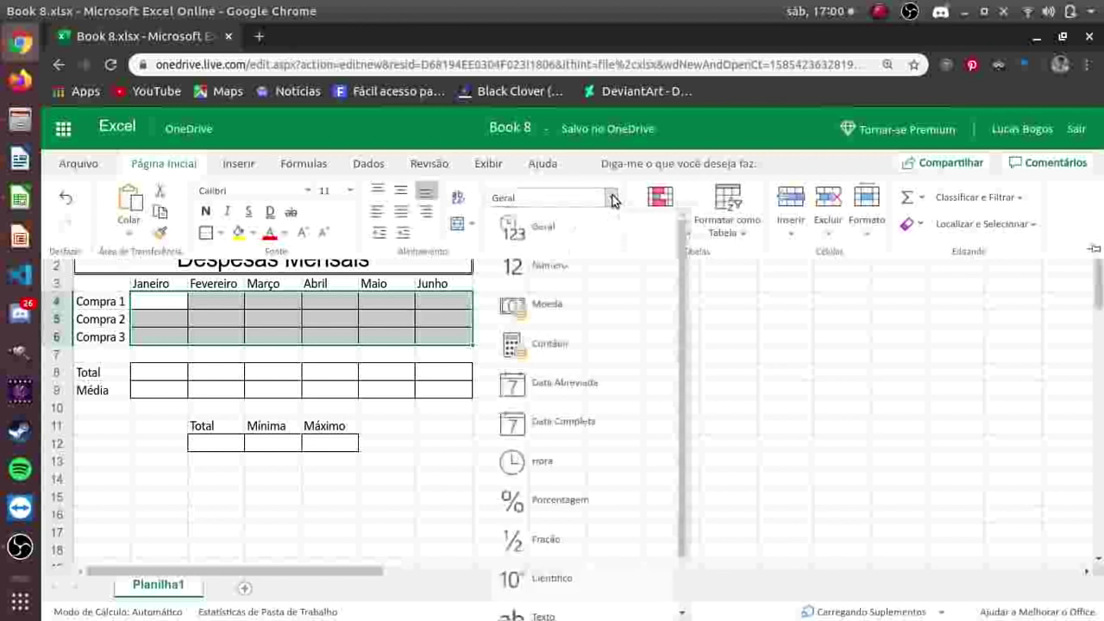
left_click(611, 199)
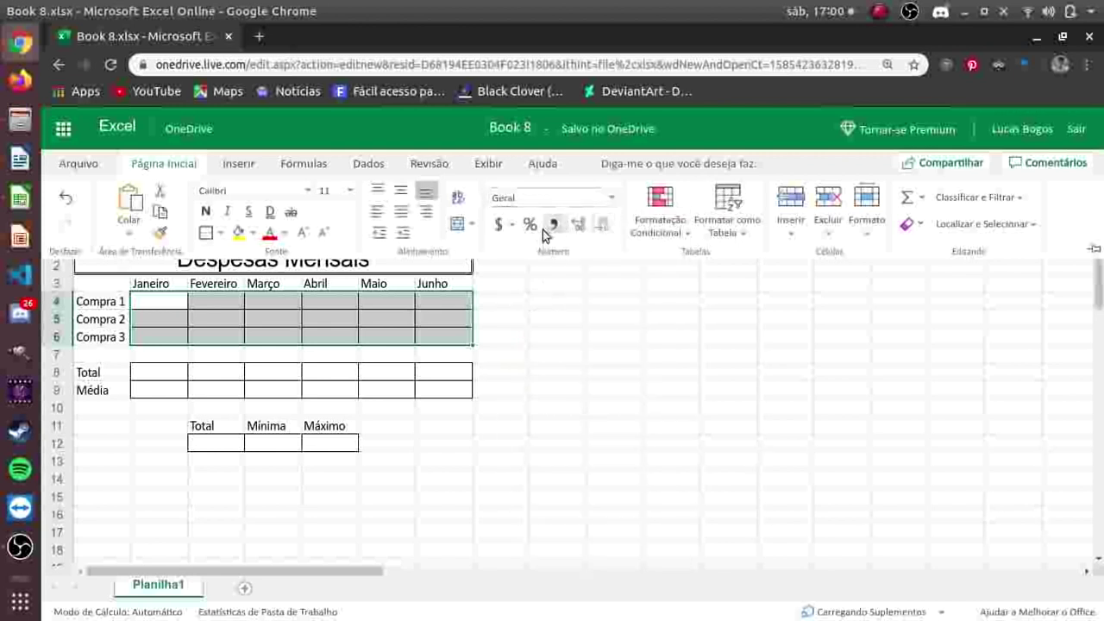
left_click(614, 197)
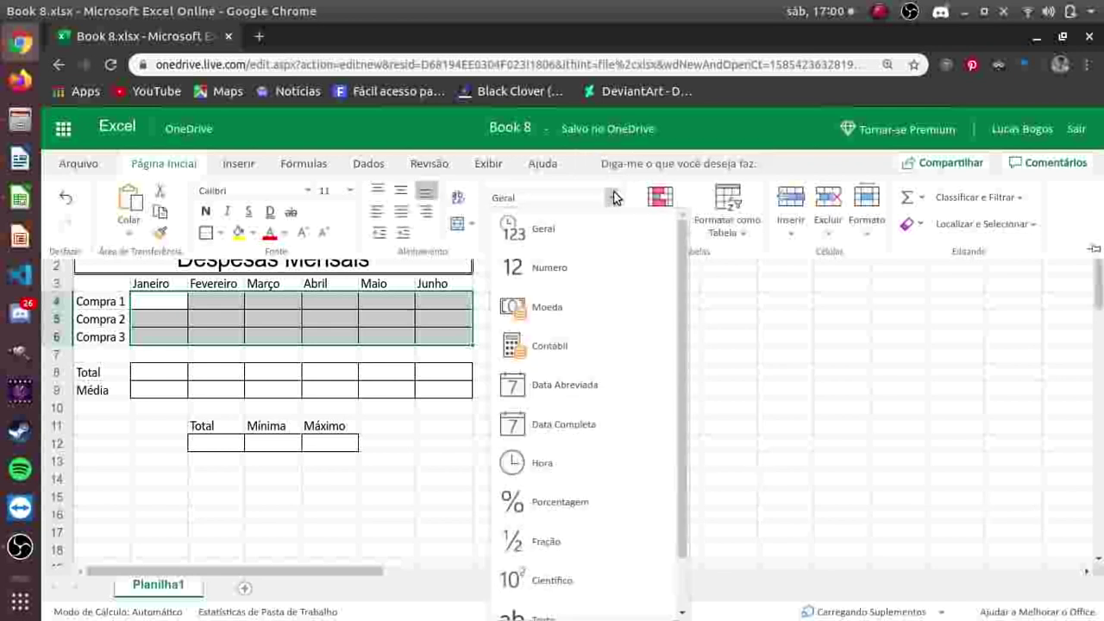
left_click(567, 346)
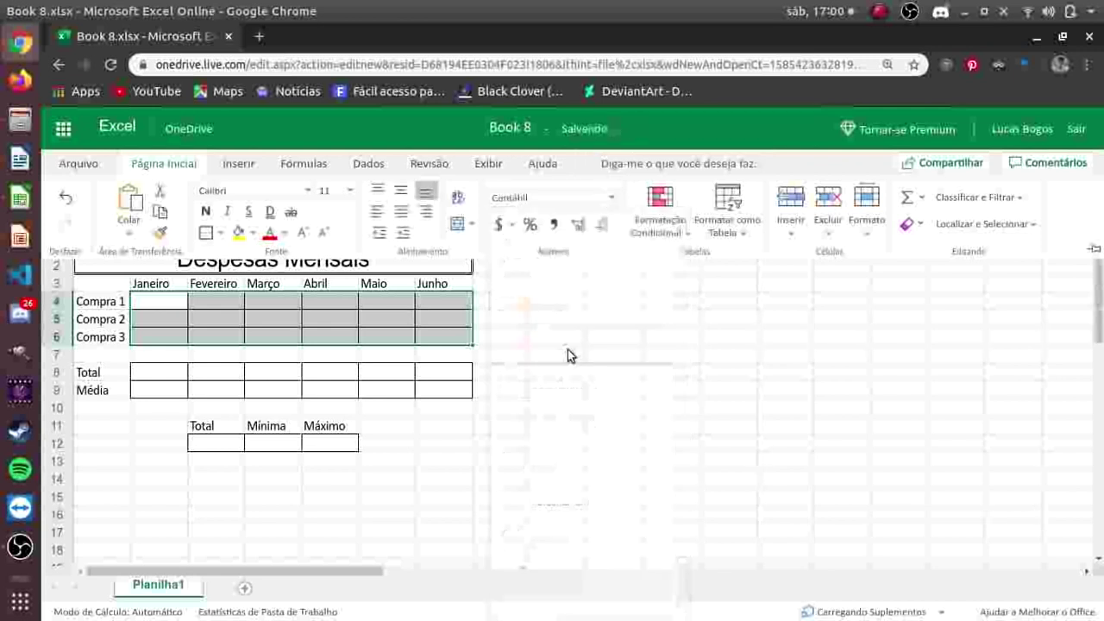
left_click(157, 296)
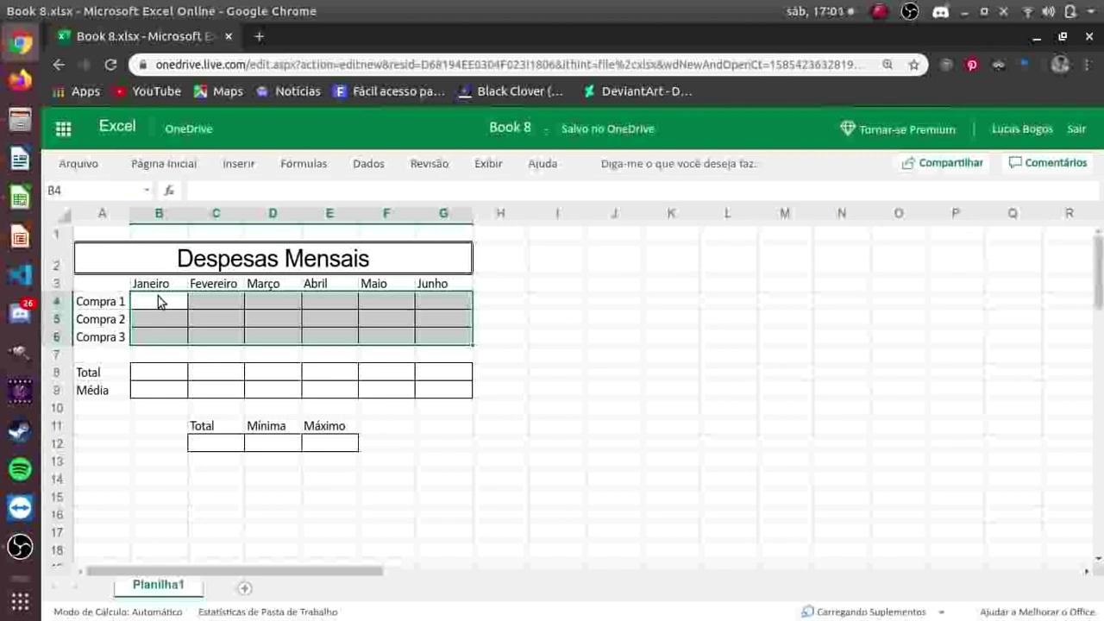
Step: Enter 239 and 485 as Janeiro's Compra 1 and Compra 2 in B4:B5
left_click(159, 301)
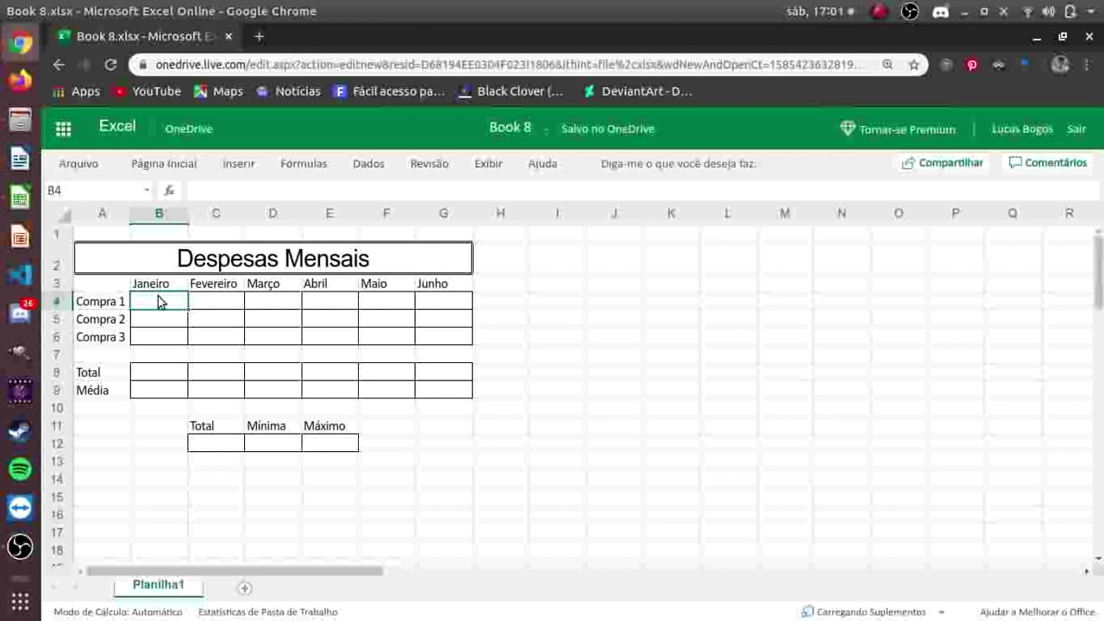
type("2")
type("3")
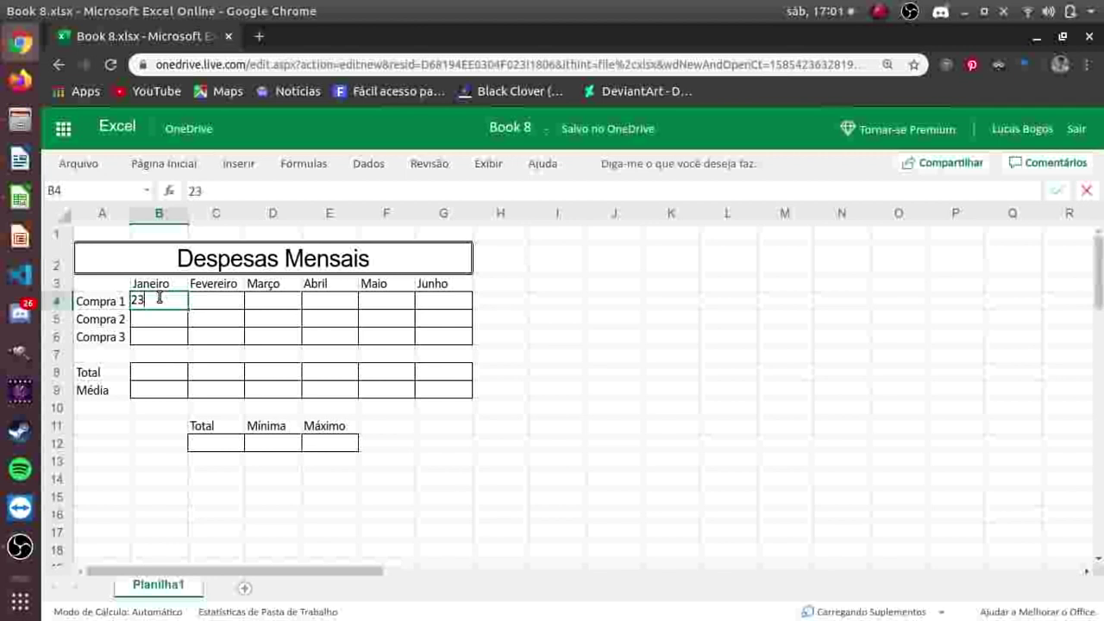
type("9")
key("Return")
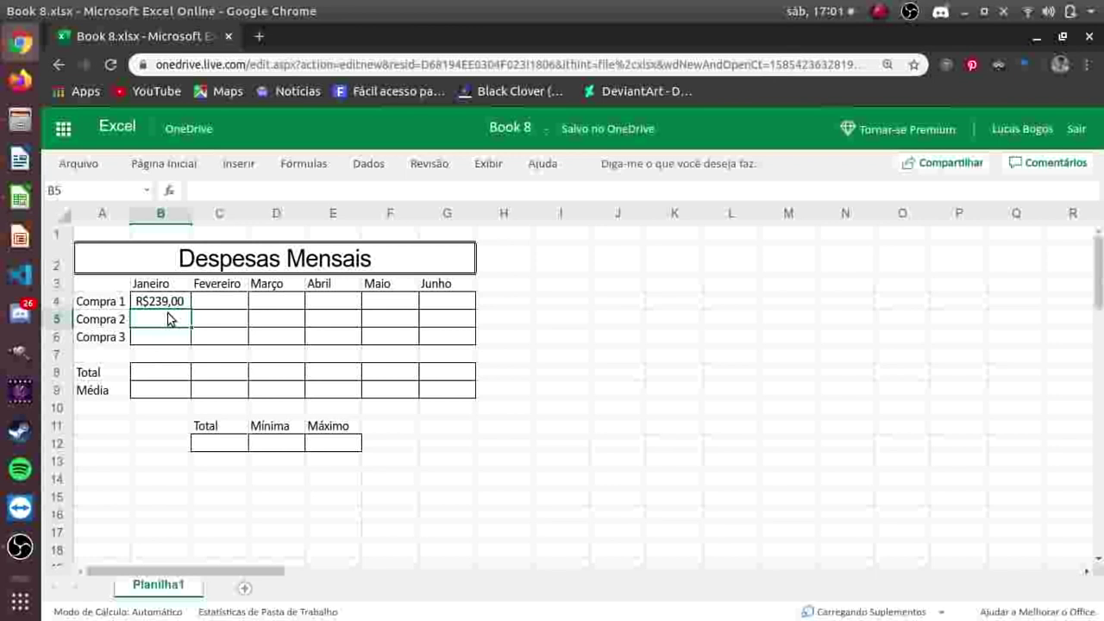
type("485")
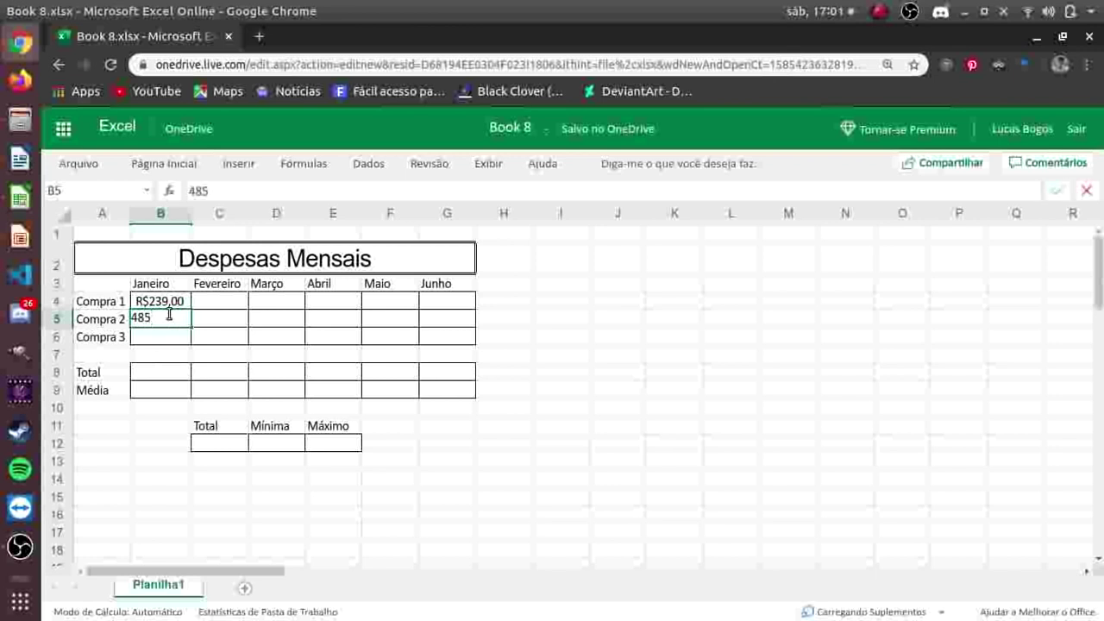
key("Return")
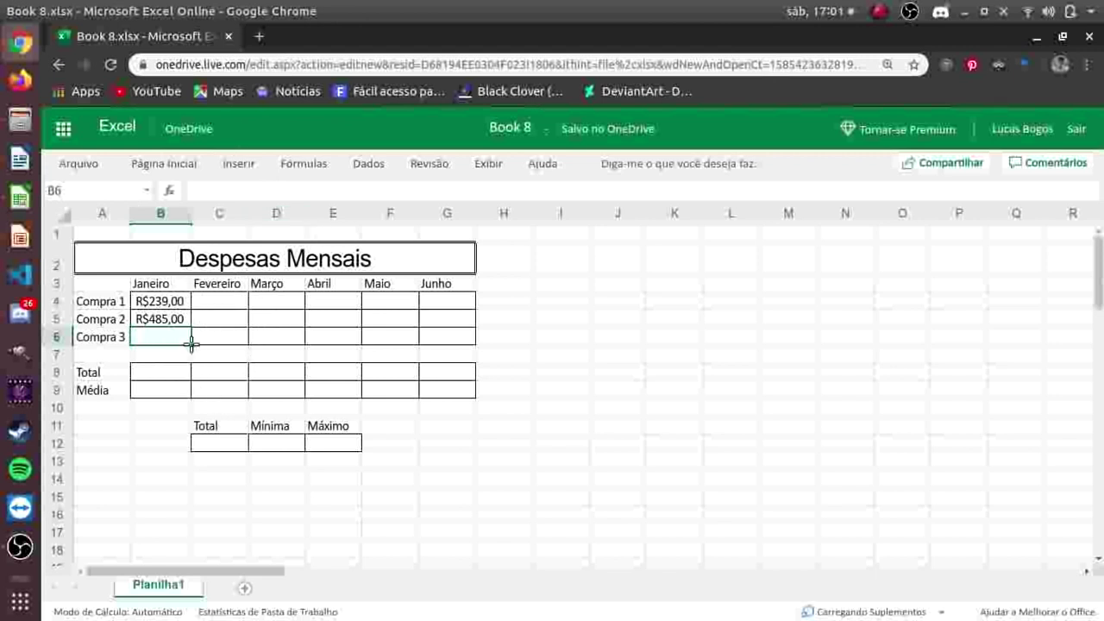
left_click(183, 164)
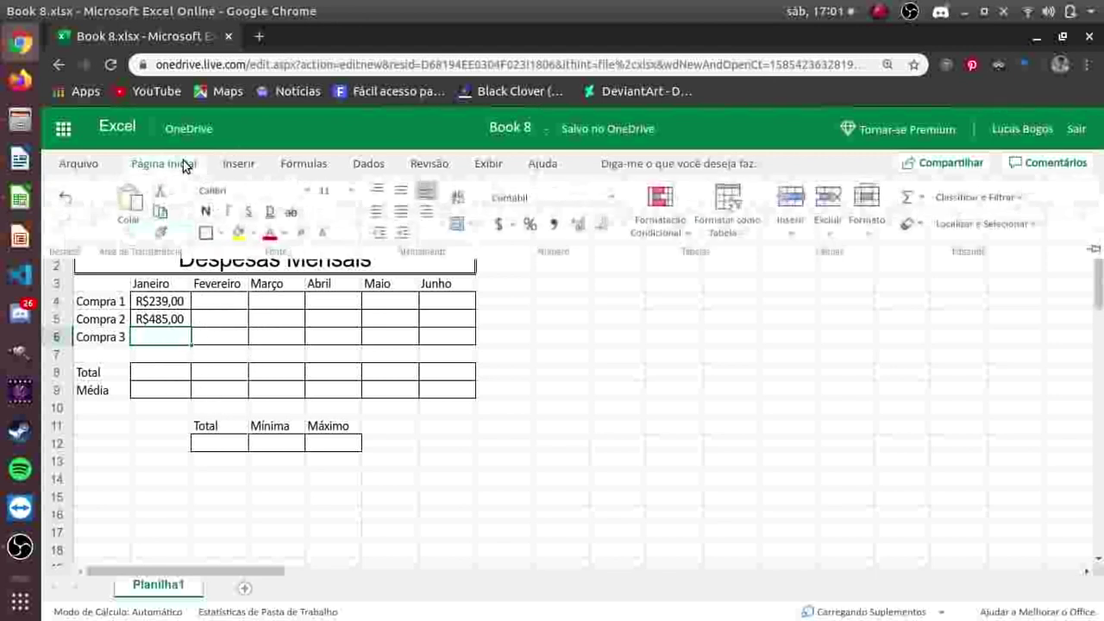
left_click(610, 198)
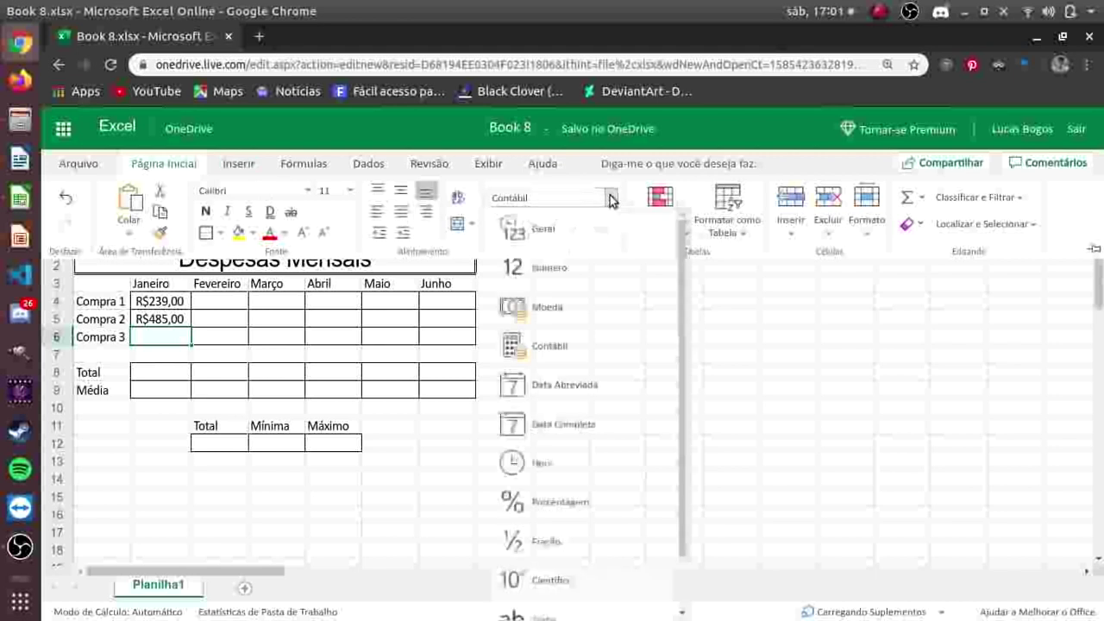
left_click_drag(681, 357, 684, 477)
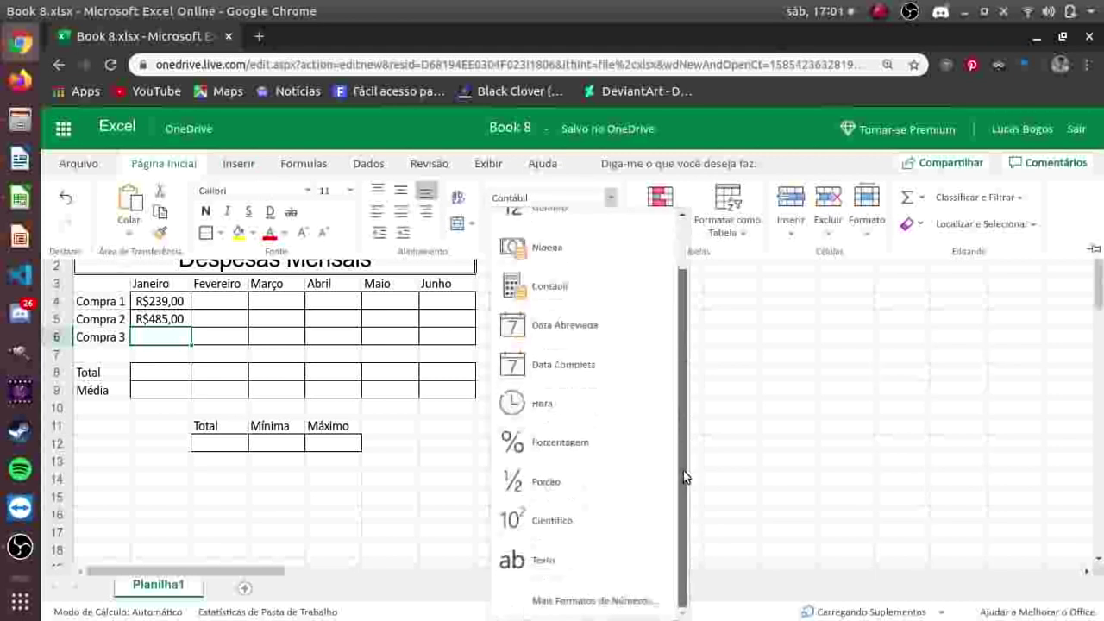
left_click(573, 604)
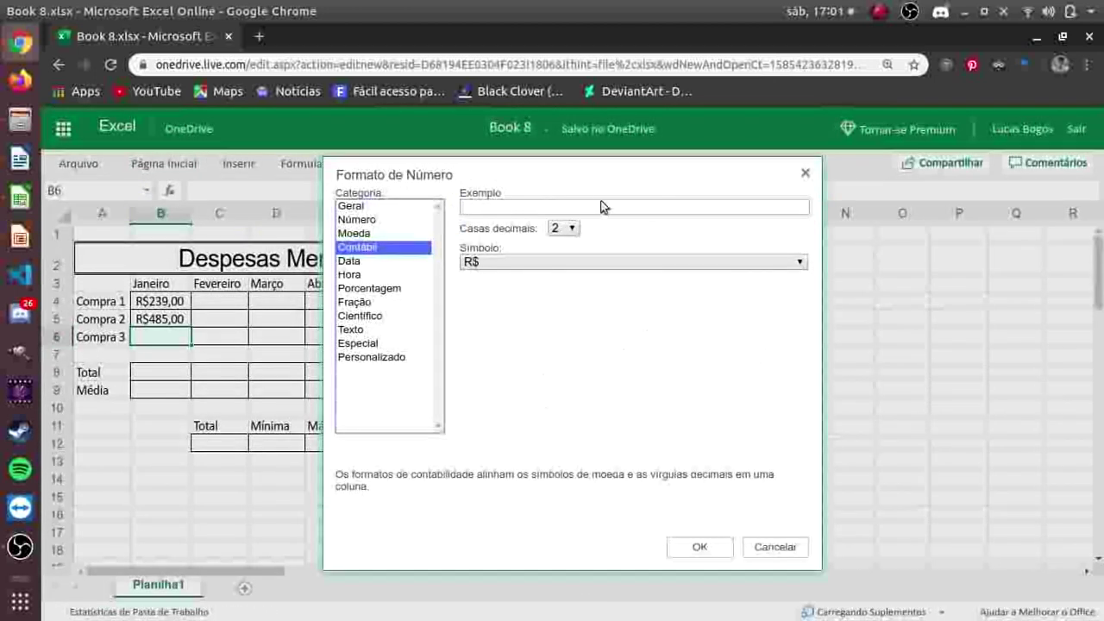
left_click_drag(609, 178, 776, 186)
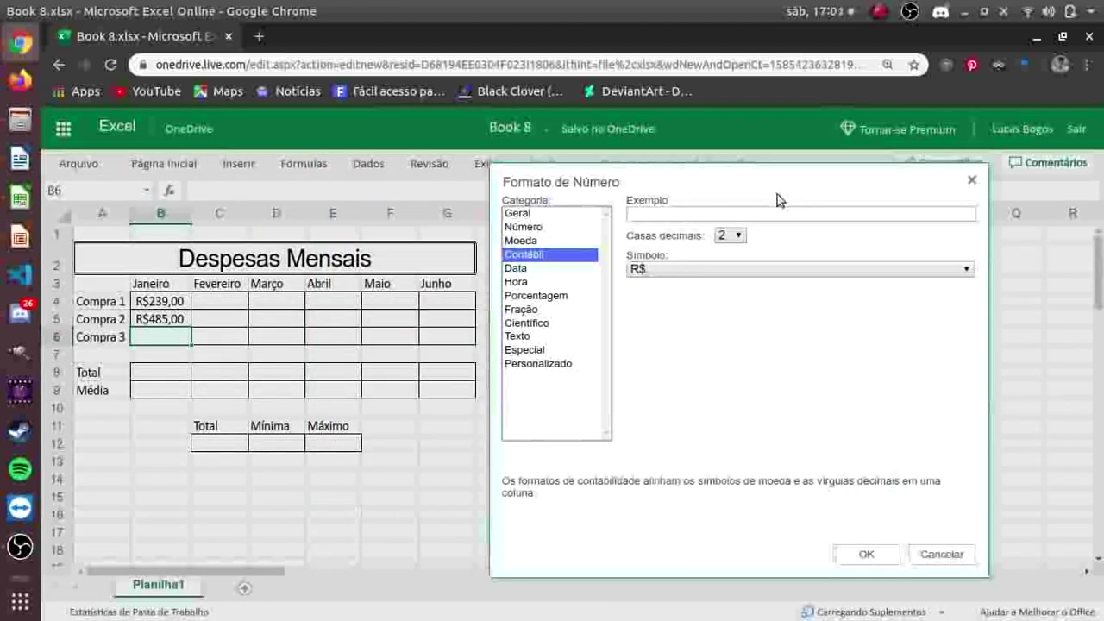
left_click(738, 236)
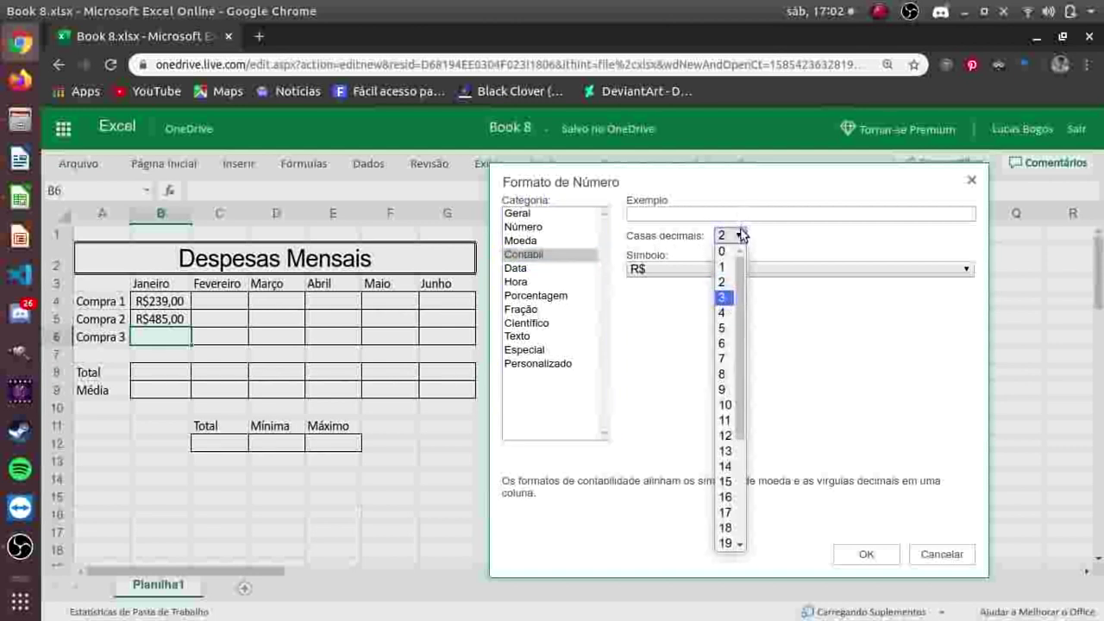
left_click(734, 239)
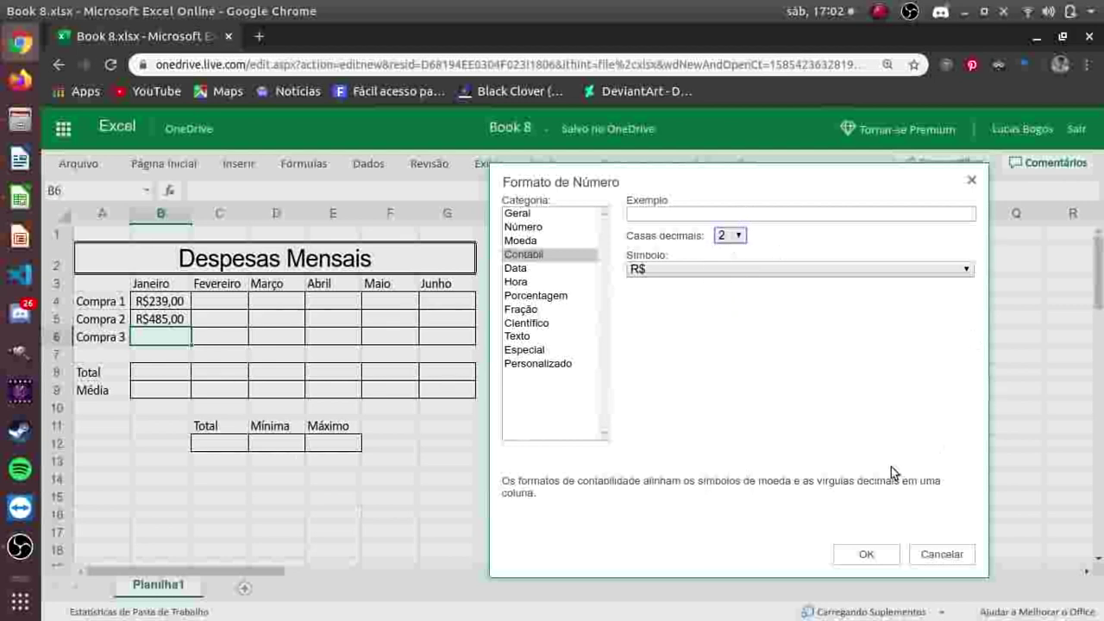
left_click(867, 556)
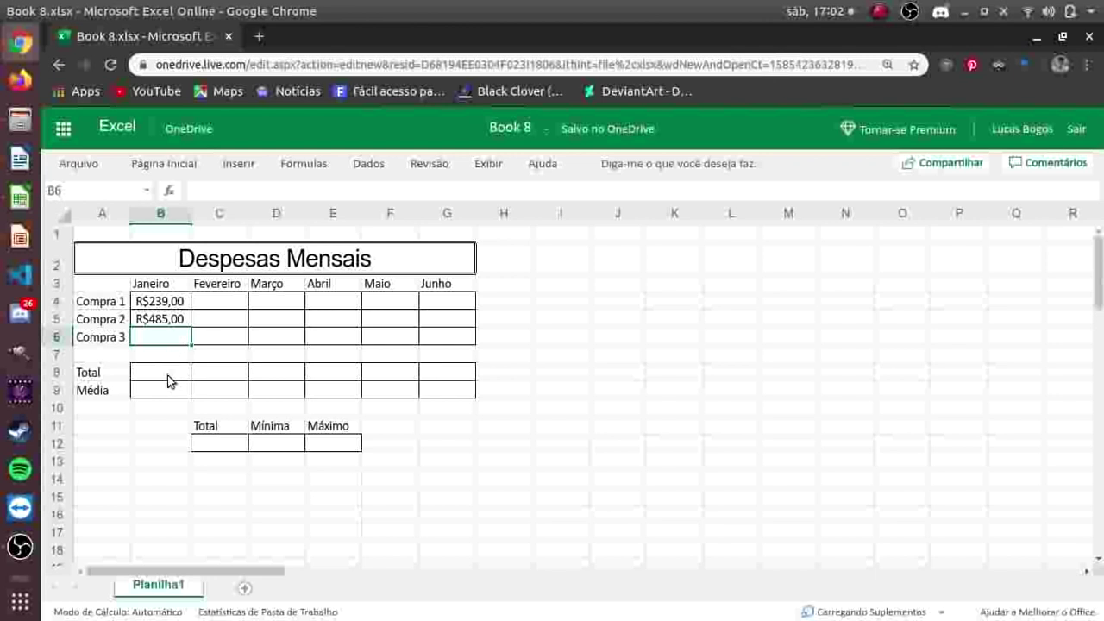
Step: Enter 955 for Janeiro Compra 3, then Fevereiro's 640, 365 and 426 in C4:C6
type("9")
type("55")
key("Return")
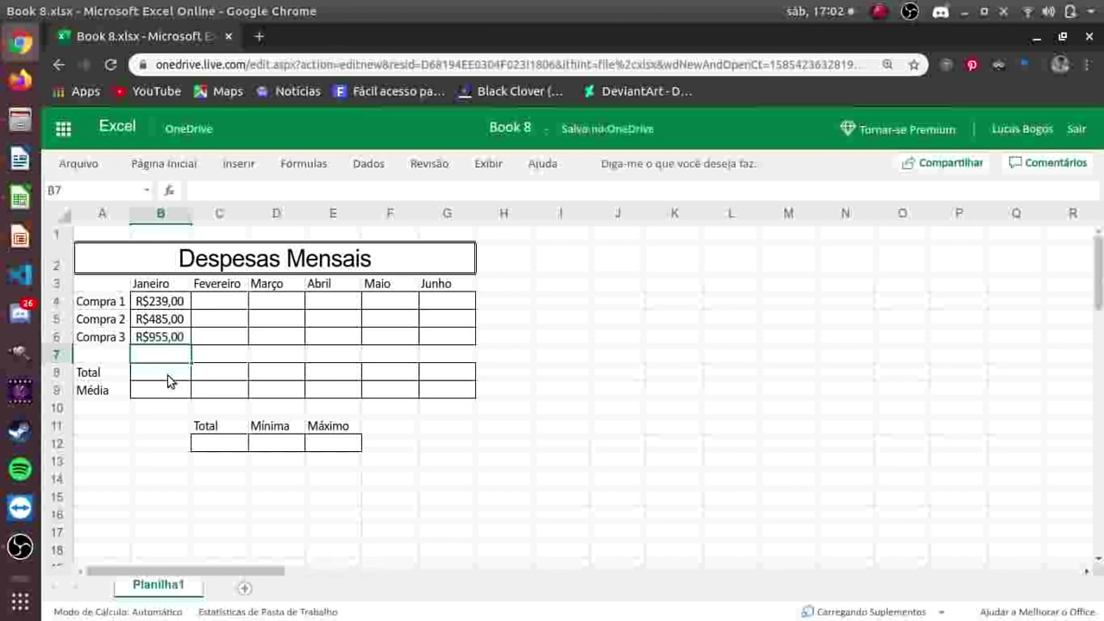
left_click(226, 301)
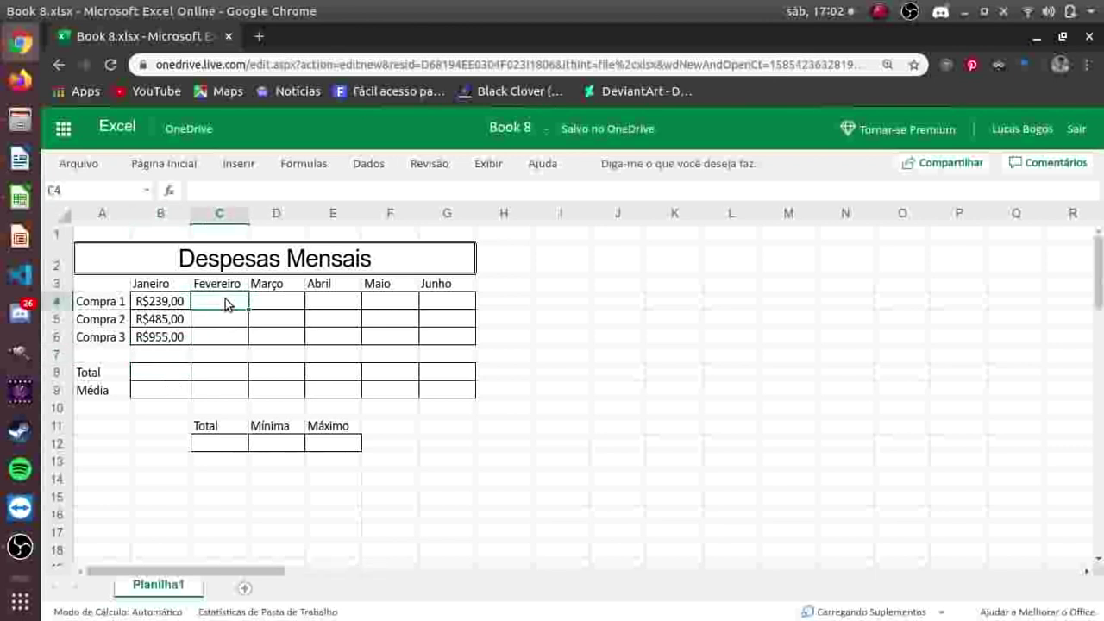
type("6")
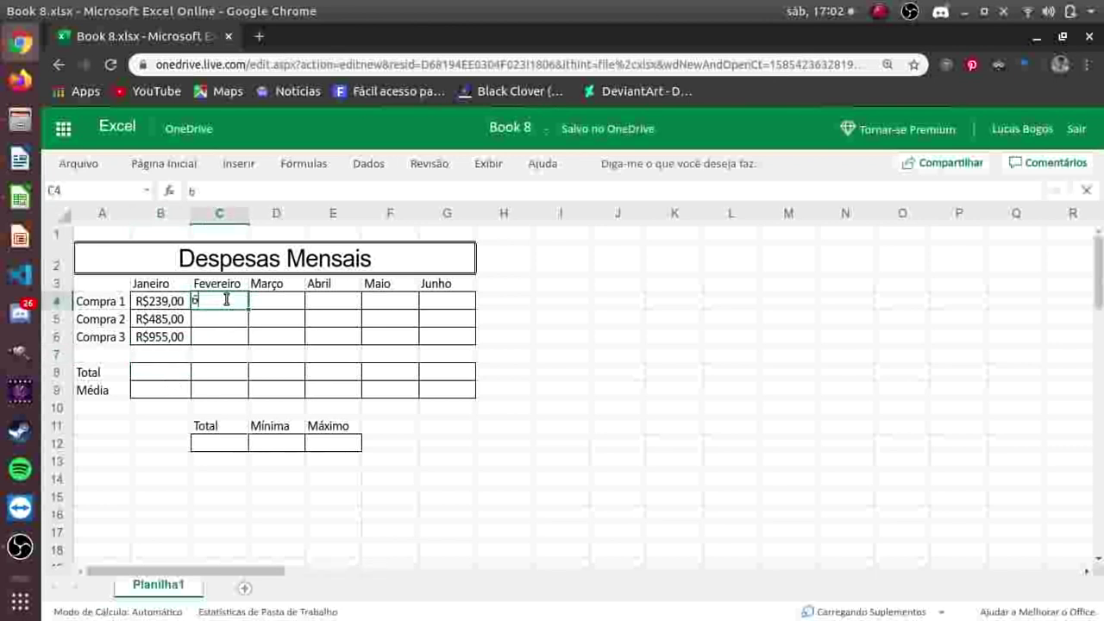
type("40")
key("Return")
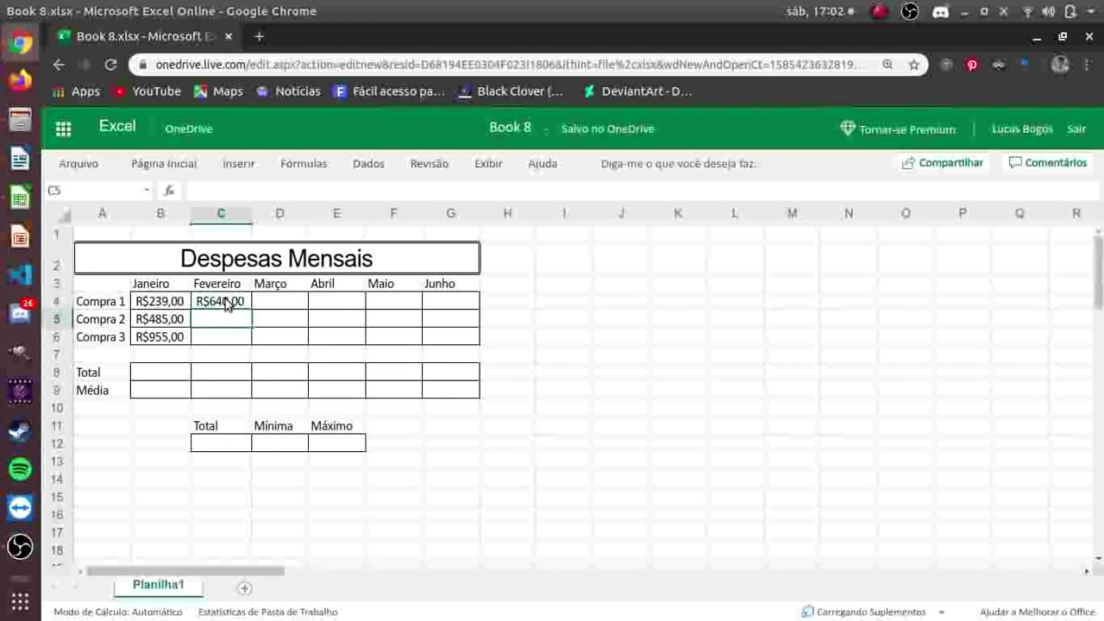
type("36")
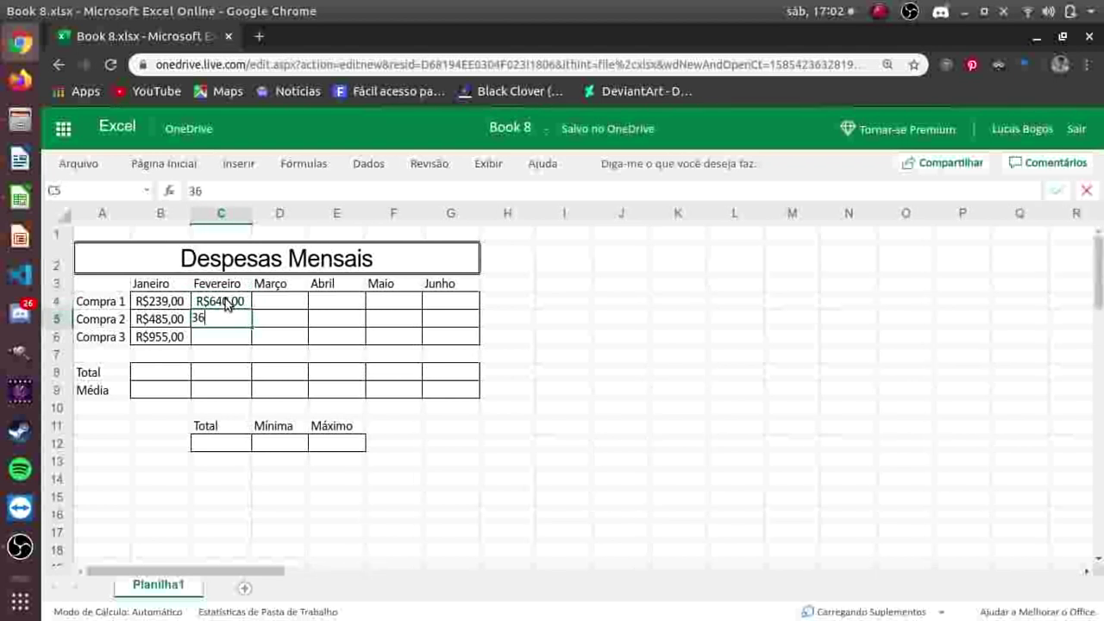
type("5")
key("Return")
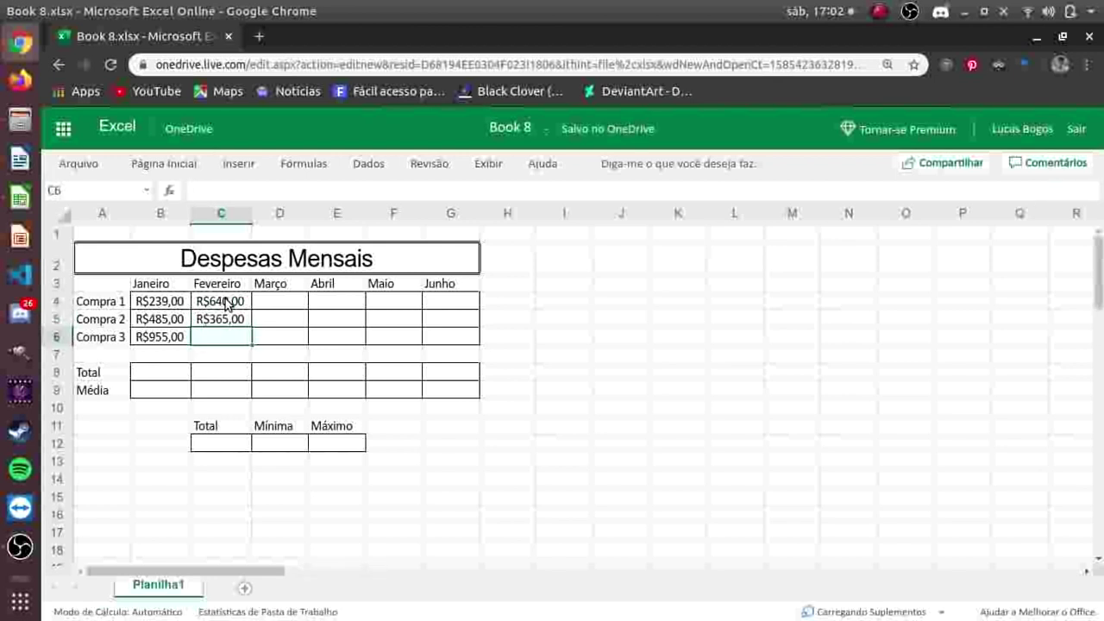
type("426")
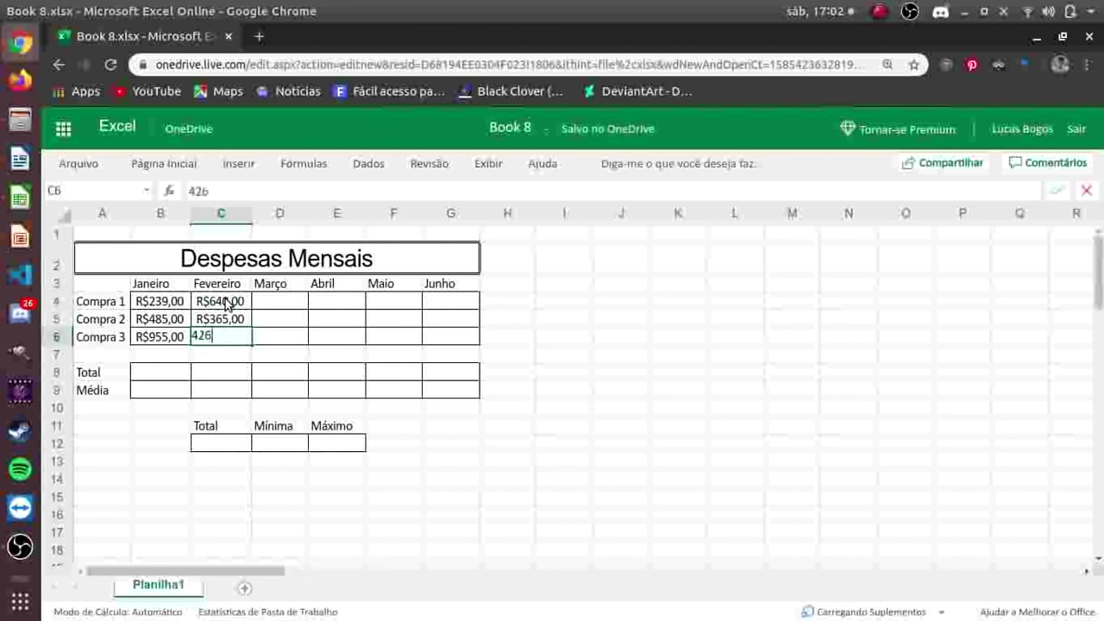
key("Return")
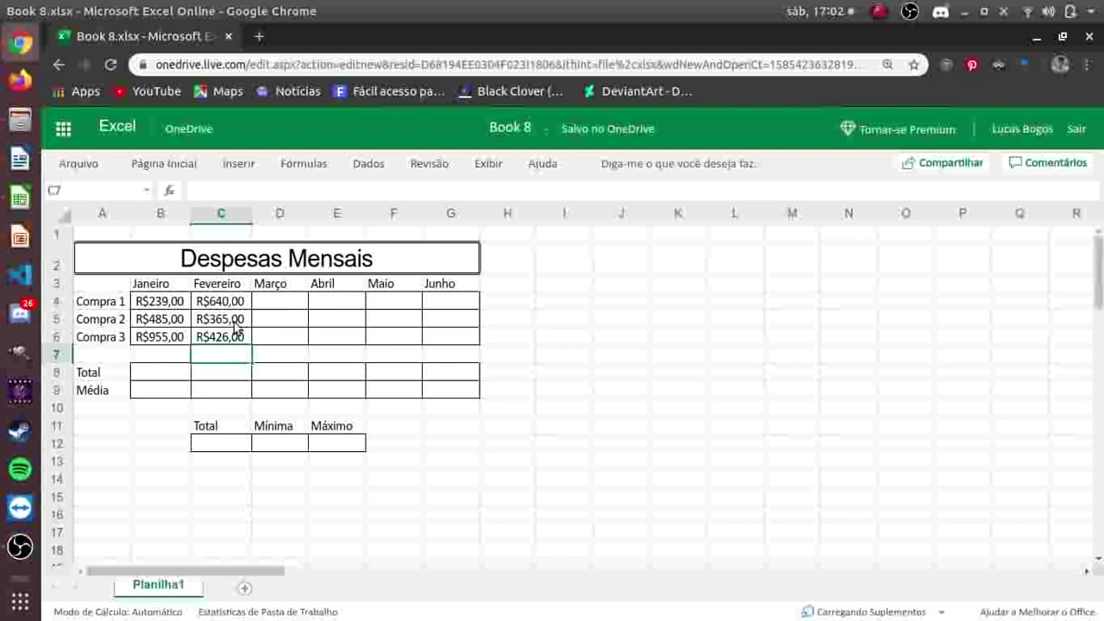
Step: Enter Março's amounts 874, 266 and 200 in D4:D6
left_click(266, 301)
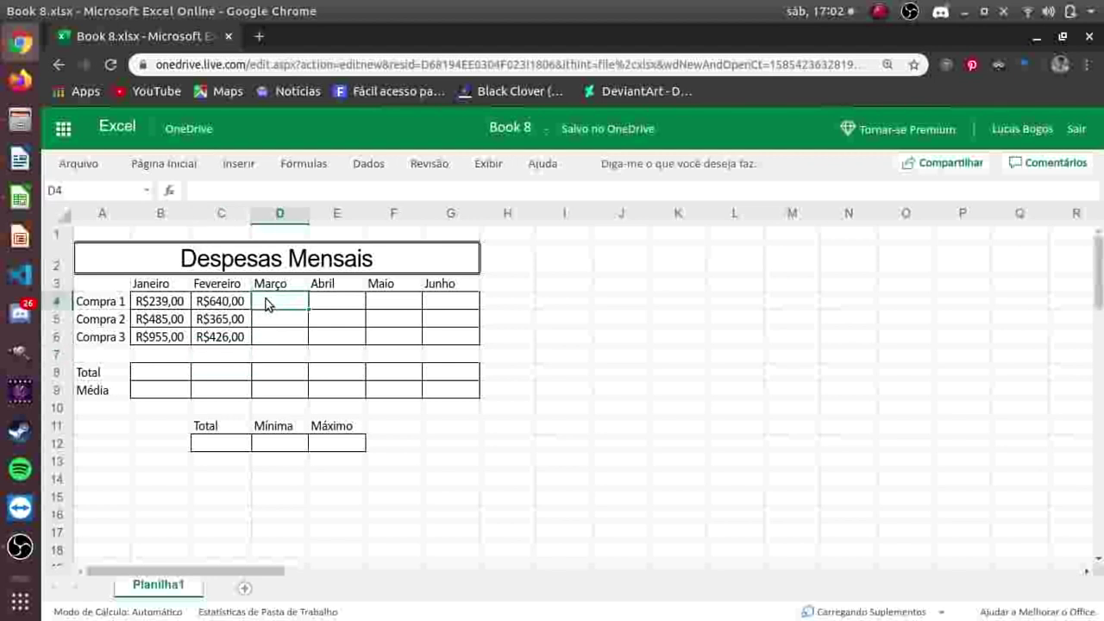
type("87")
type("4")
key("Return")
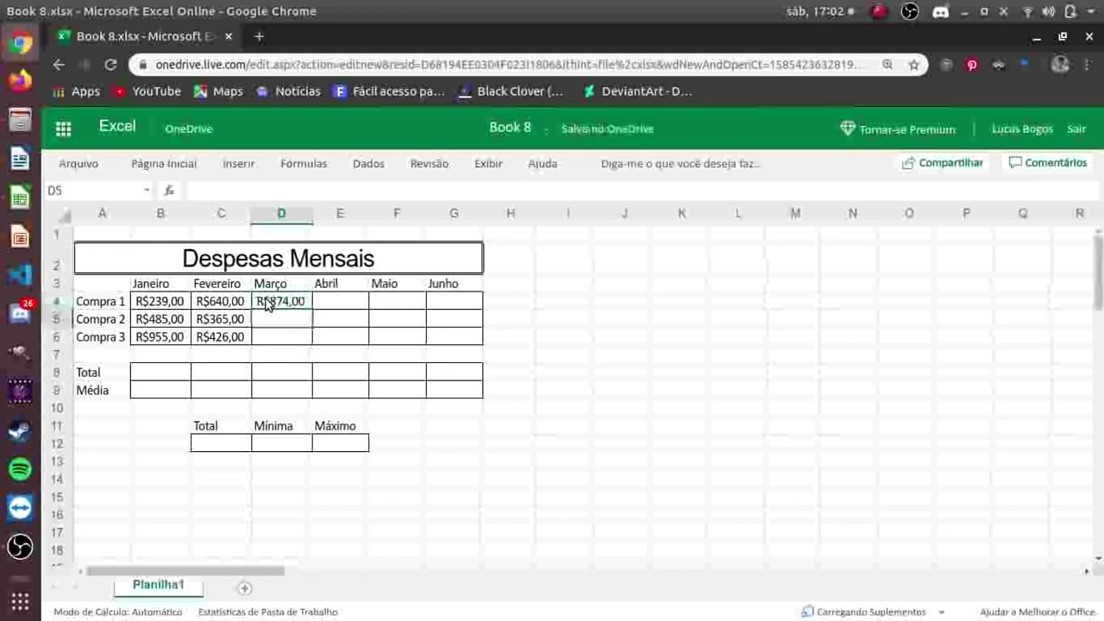
type("266")
key("Return")
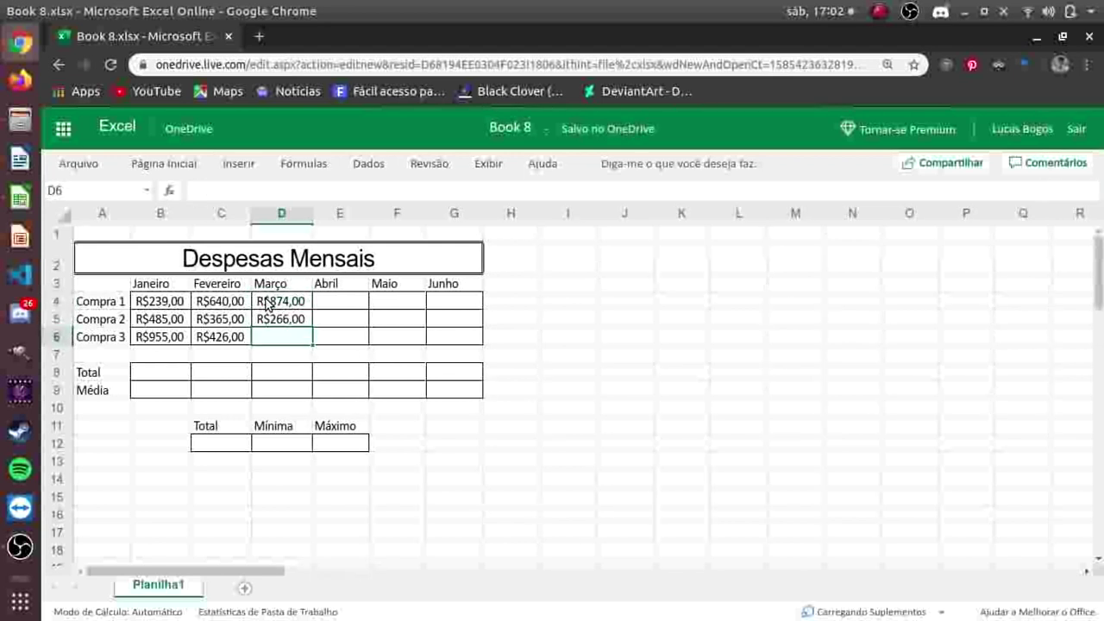
type("200")
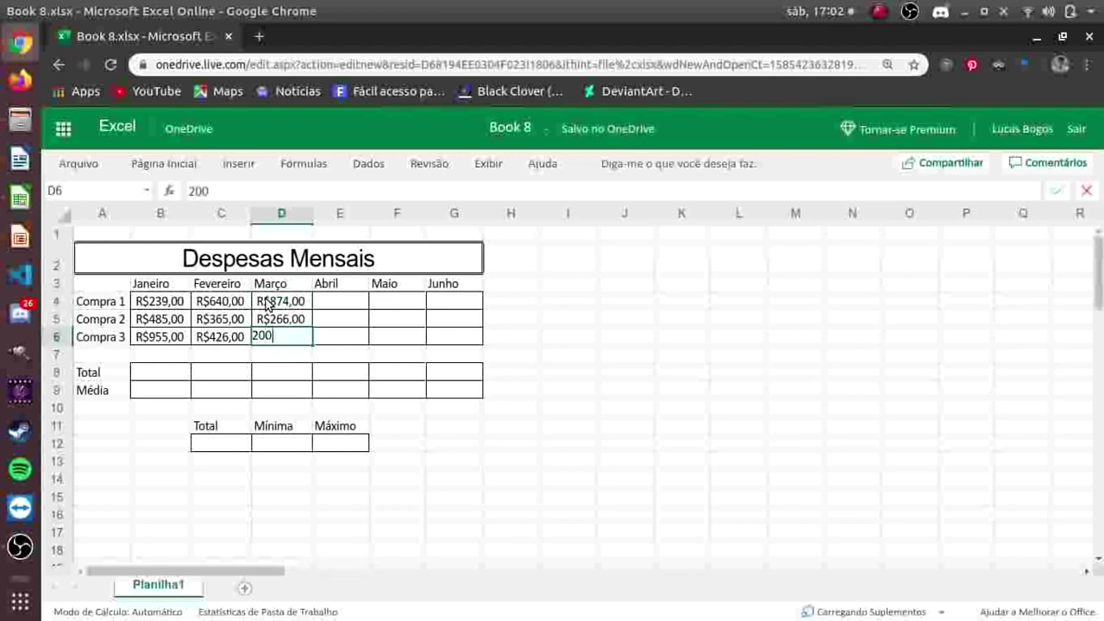
key("Return")
left_click(339, 296)
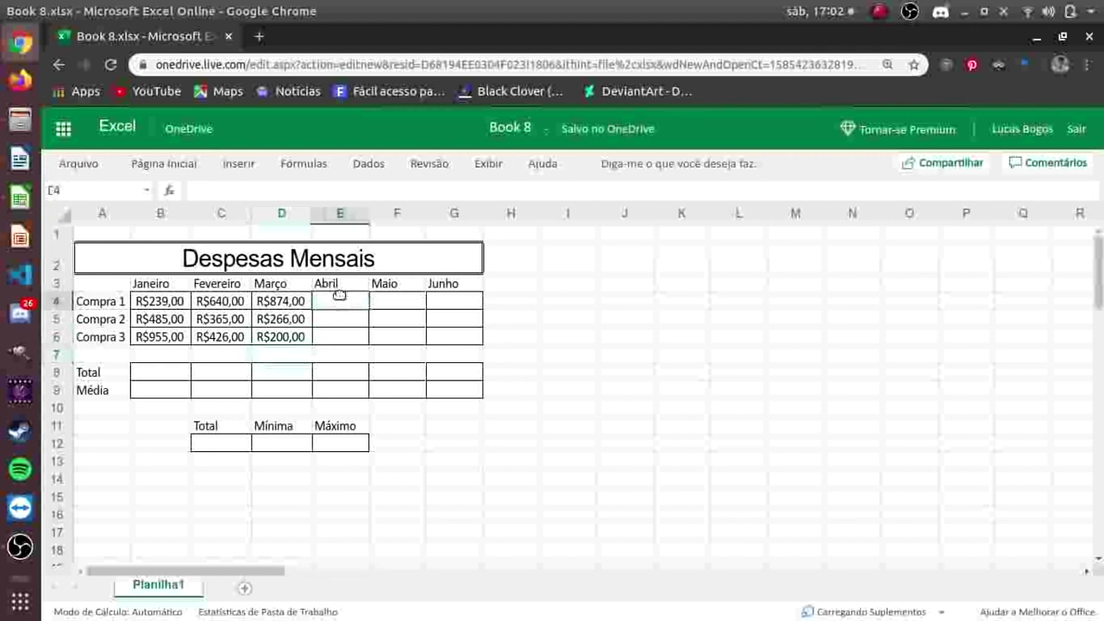
Step: Enter Abril's amounts 852, 13 and 320 in E4:E6
type("8")
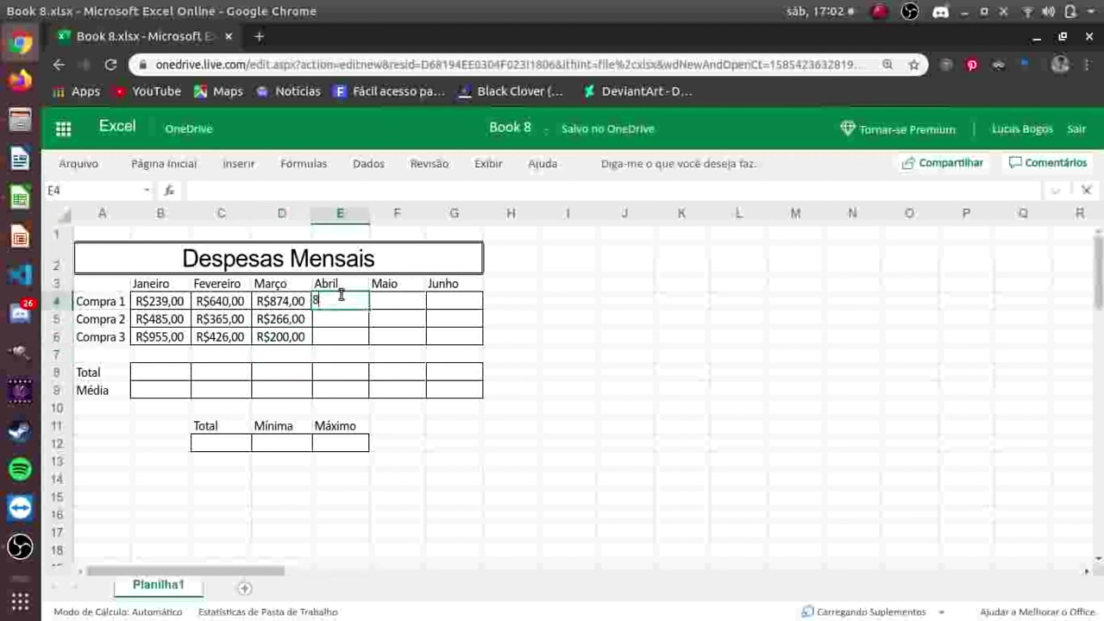
type("52")
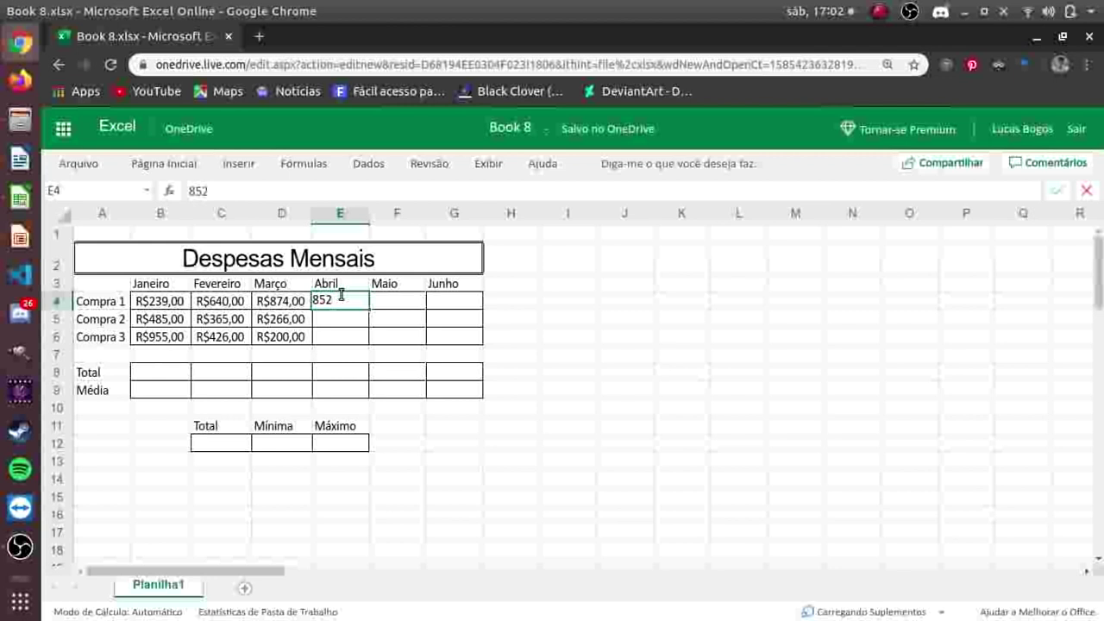
key("Return")
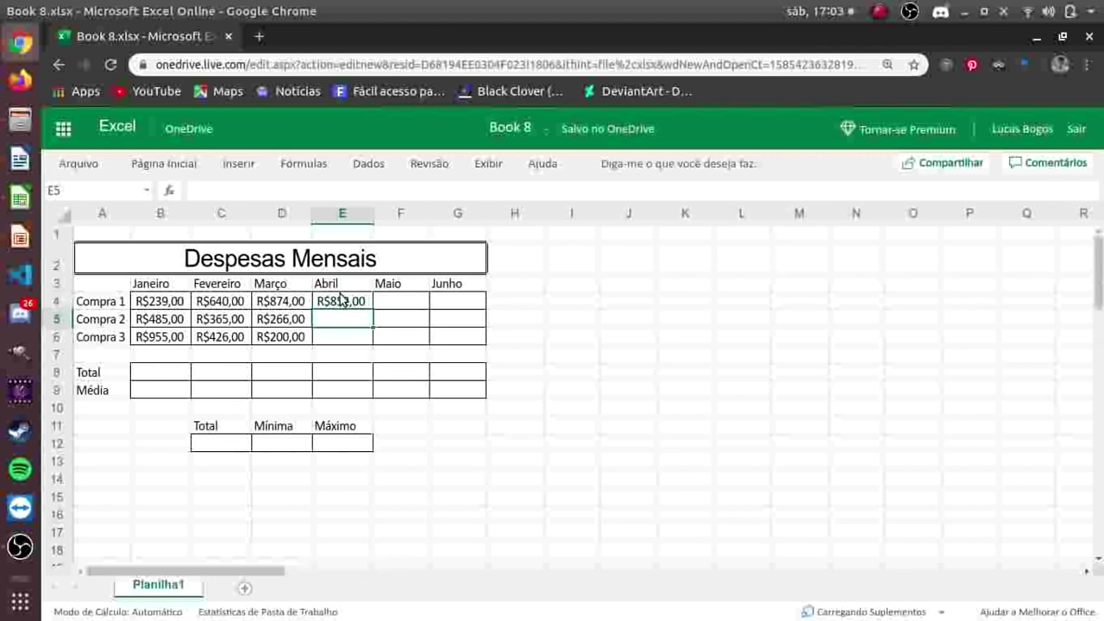
type("130")
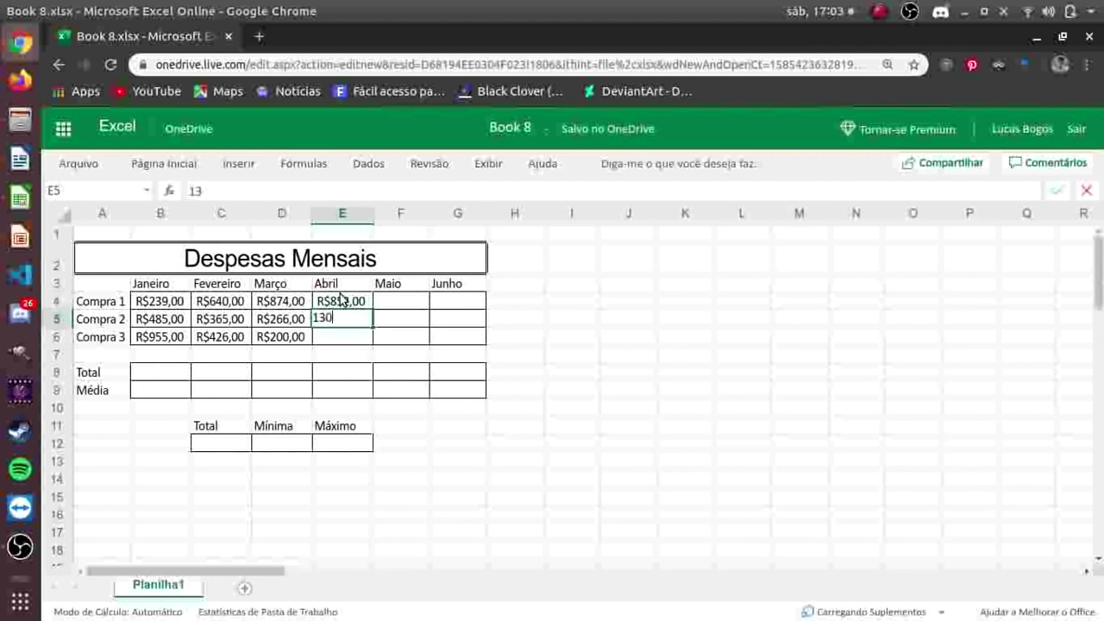
key("Return")
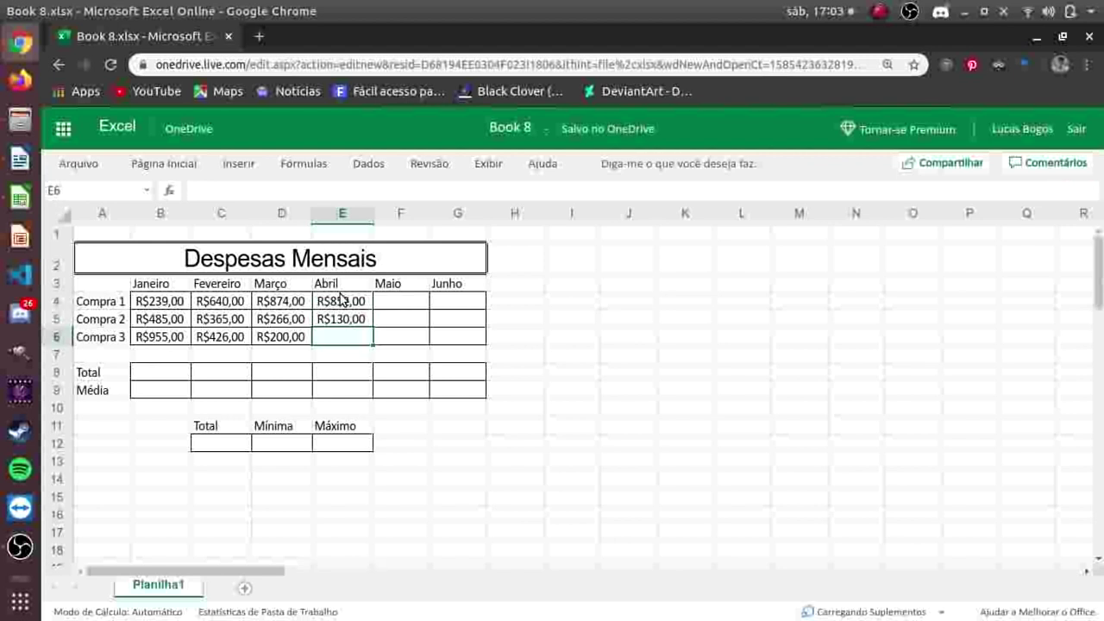
type("320")
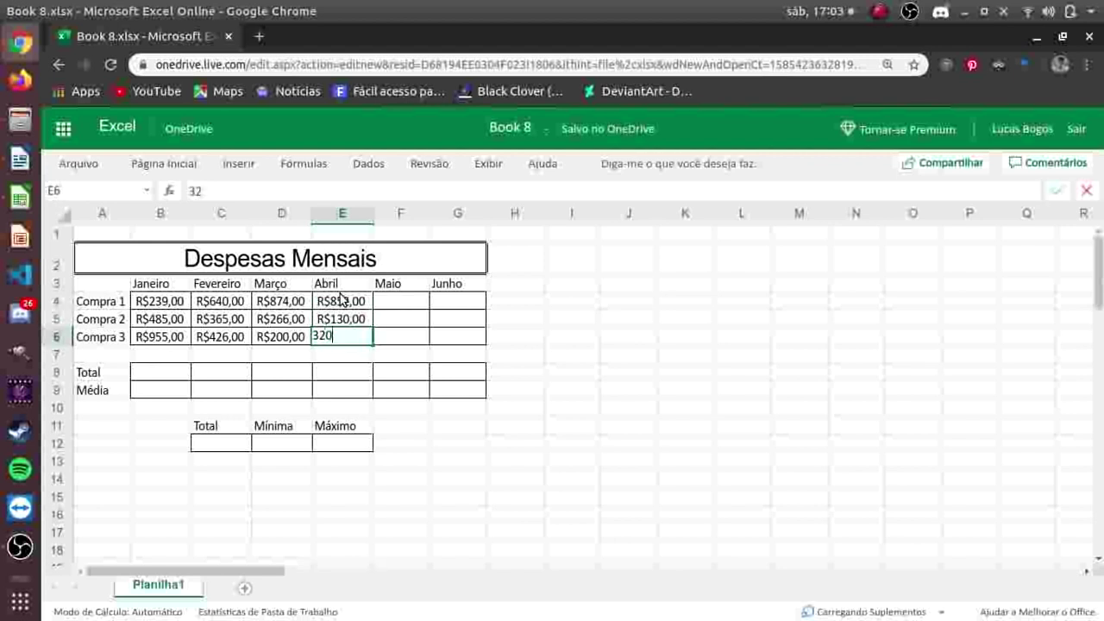
key("Return")
Step: Enter Maio's amounts 321, 898 and 1.020 in F4:F6
key("Right")
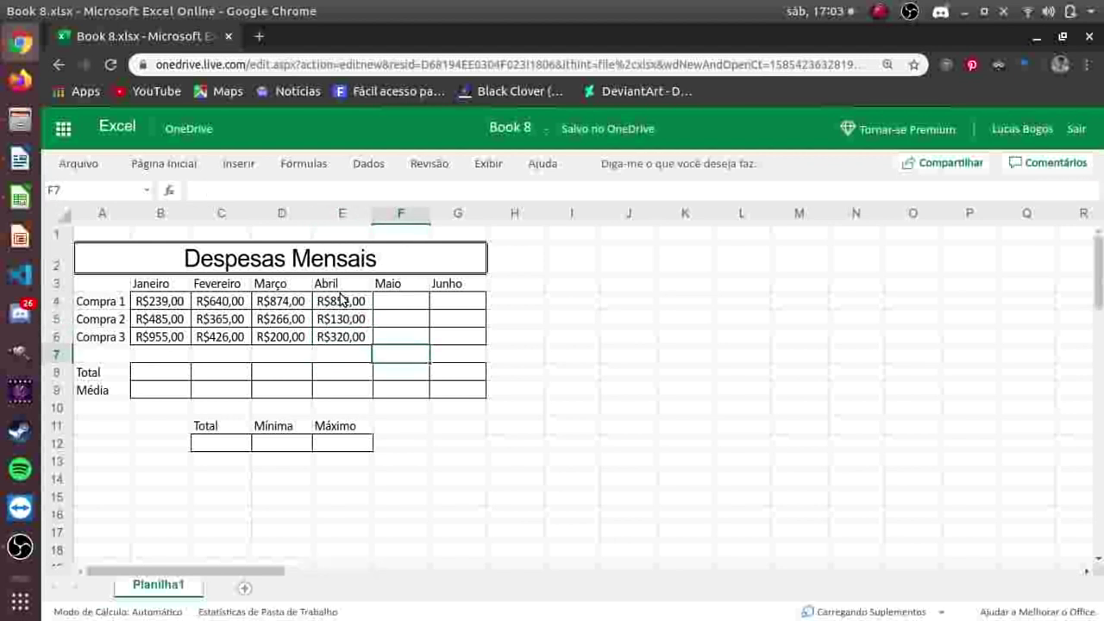
key("Up")
key("Up")
key("Up")
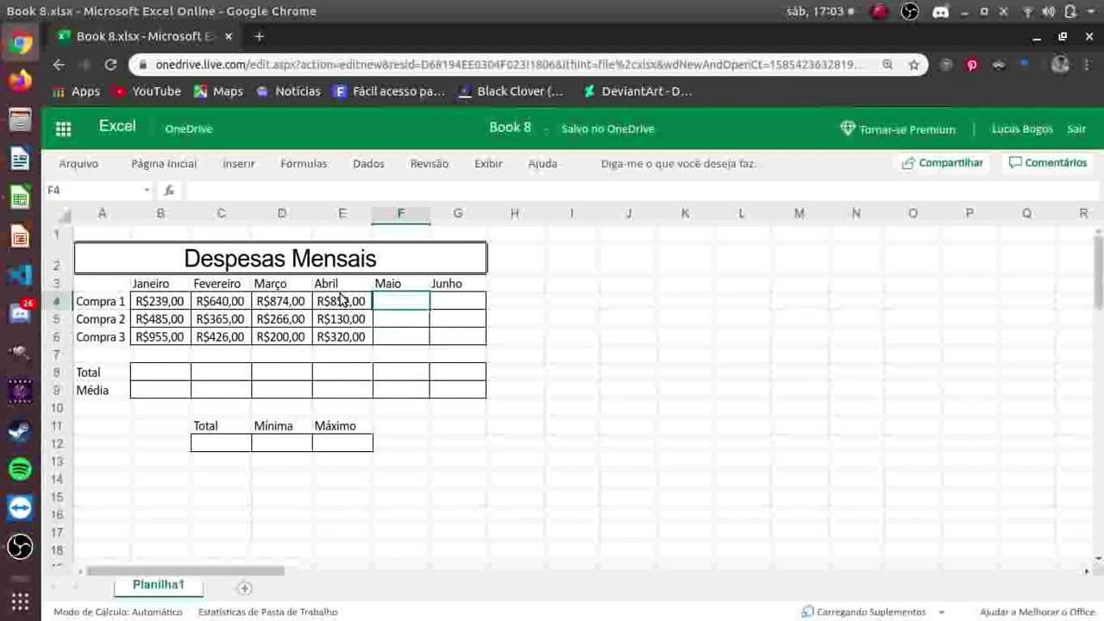
type("32")
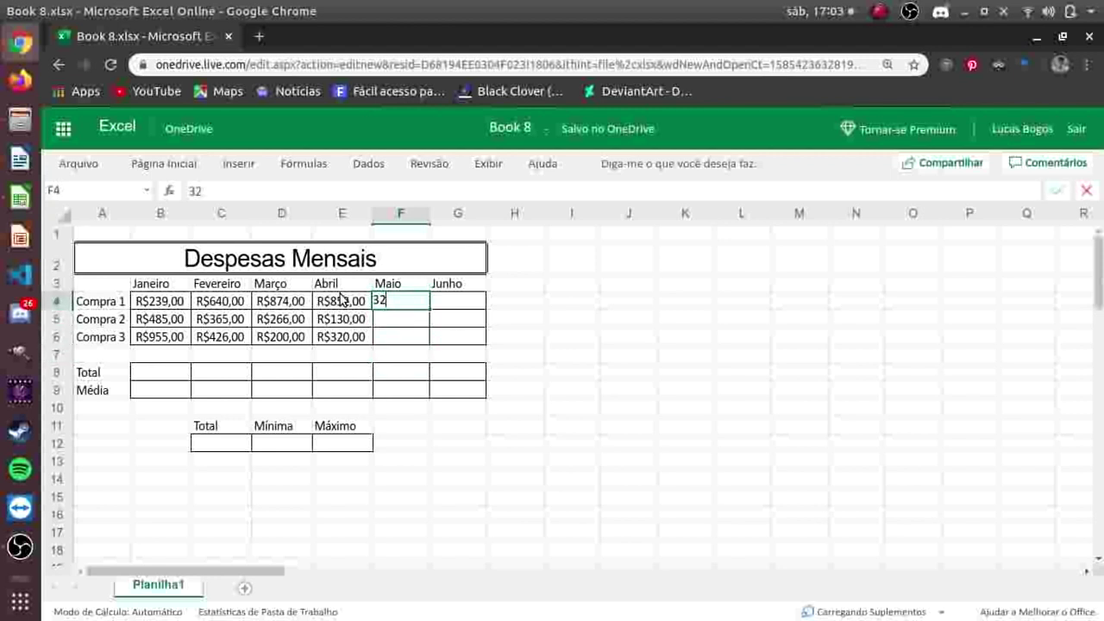
type("1")
key("Return")
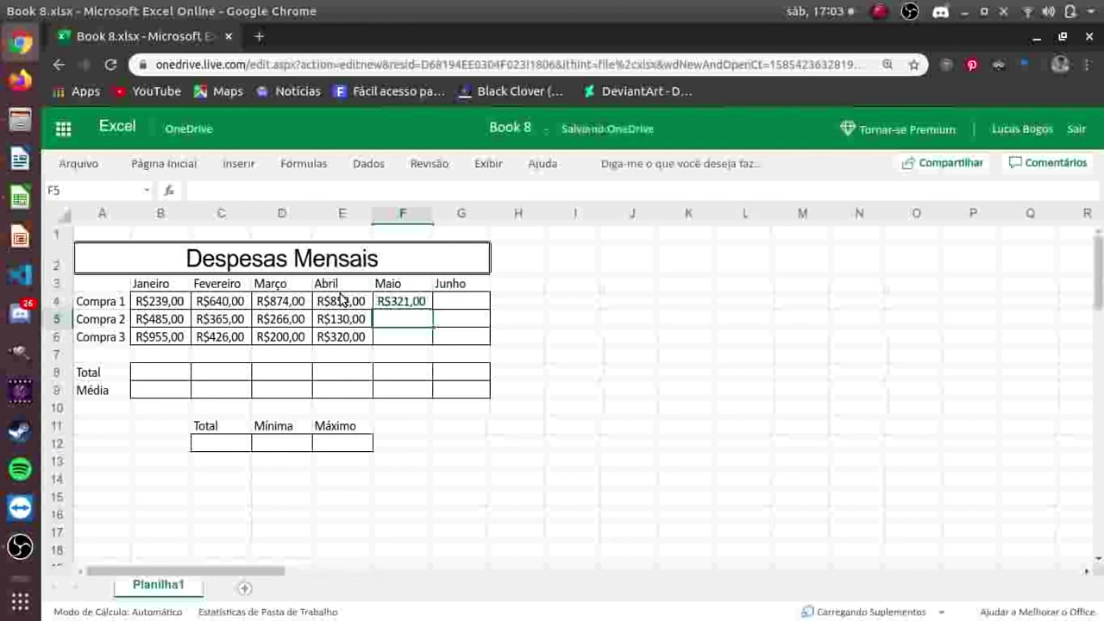
type("898")
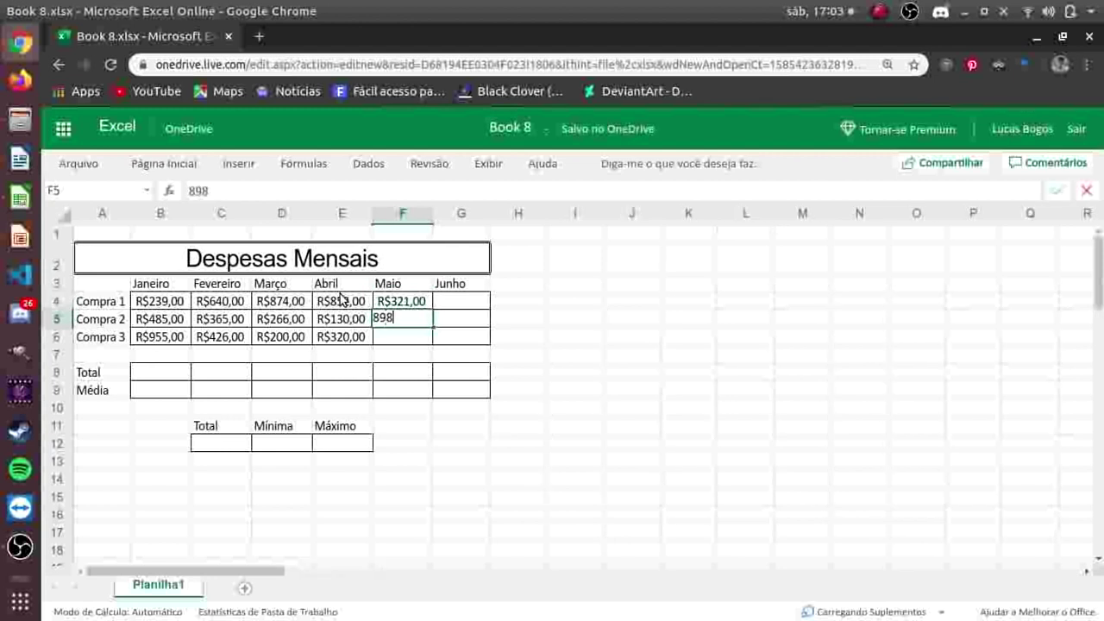
key("Return")
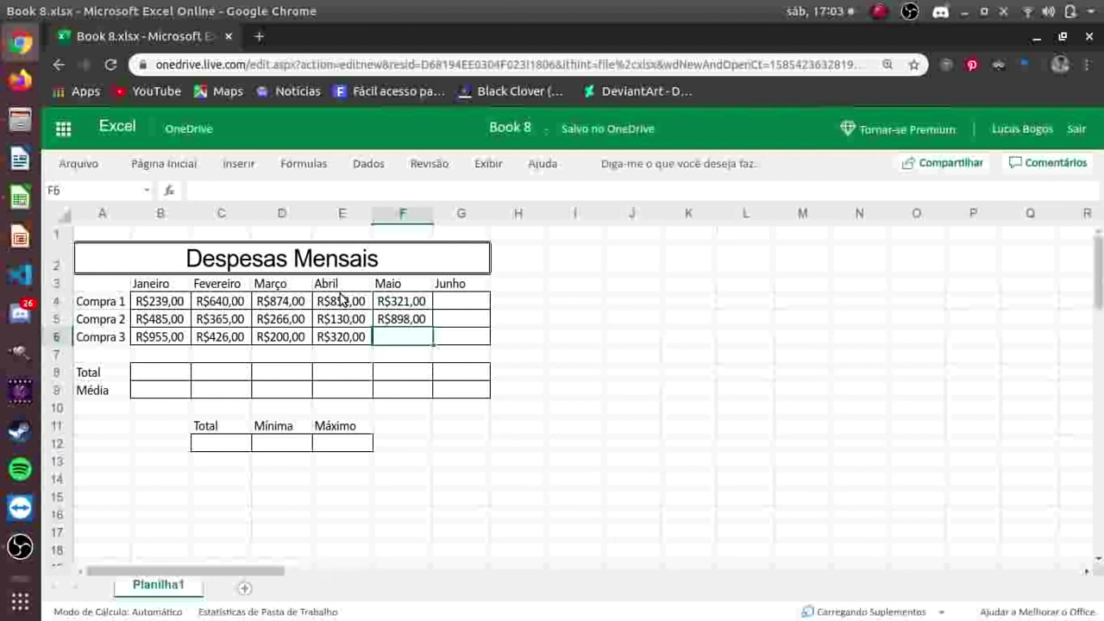
type("1.0")
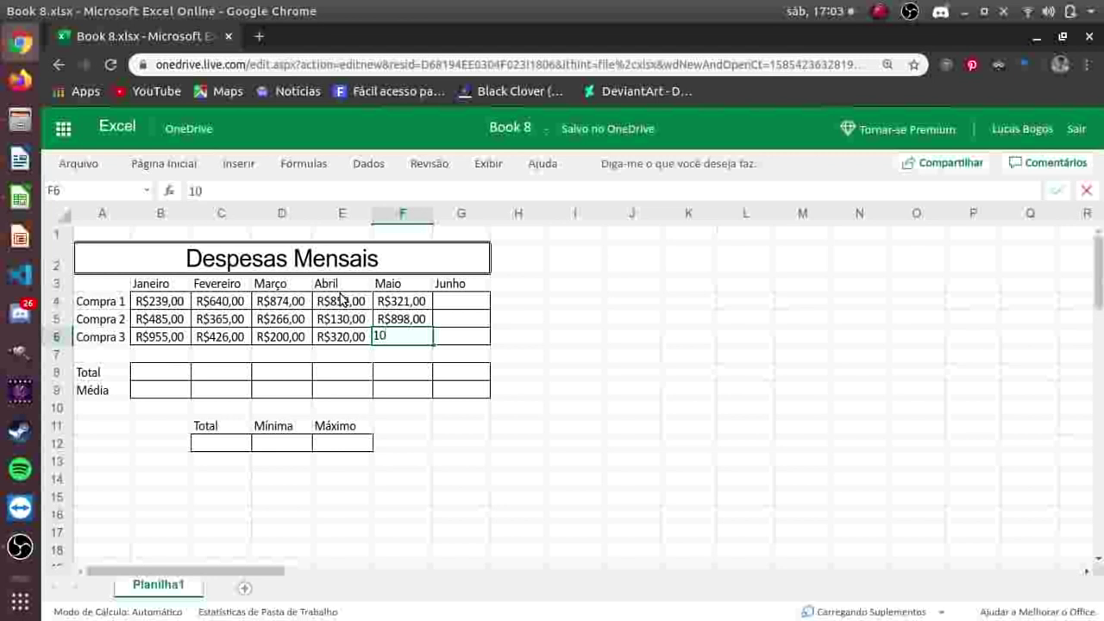
type("20")
key("Return")
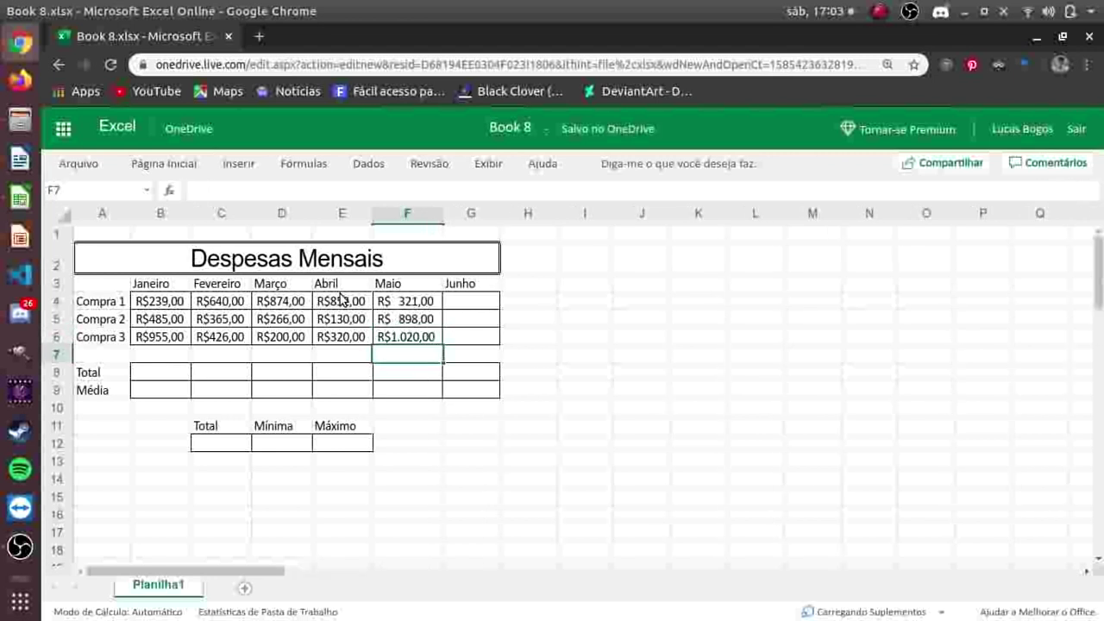
Step: Fill Junho's Compra 1 in G4, fixing the mistyped entry, and 1.600 for Compra 2
left_click(457, 307)
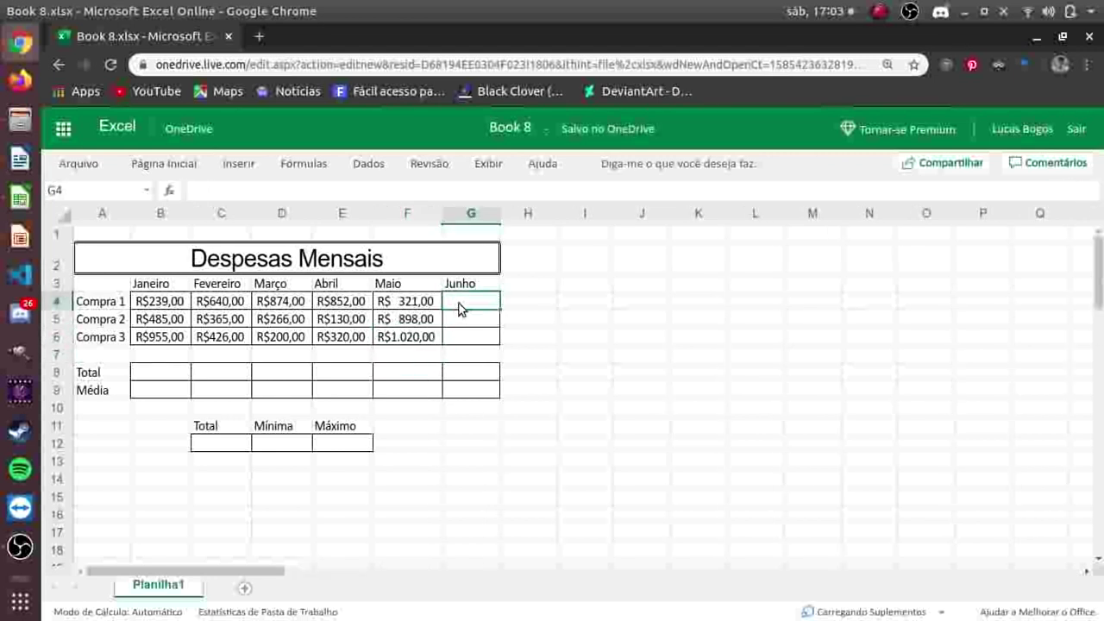
type("5")
key("BackSpace")
type("1")
type("3.265")
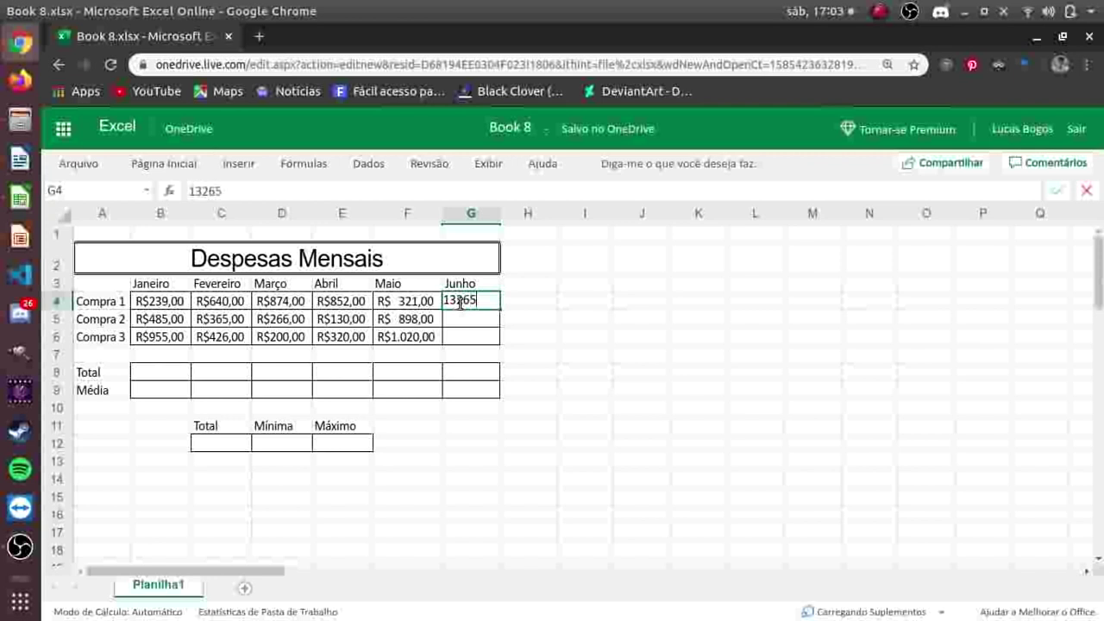
key("Return")
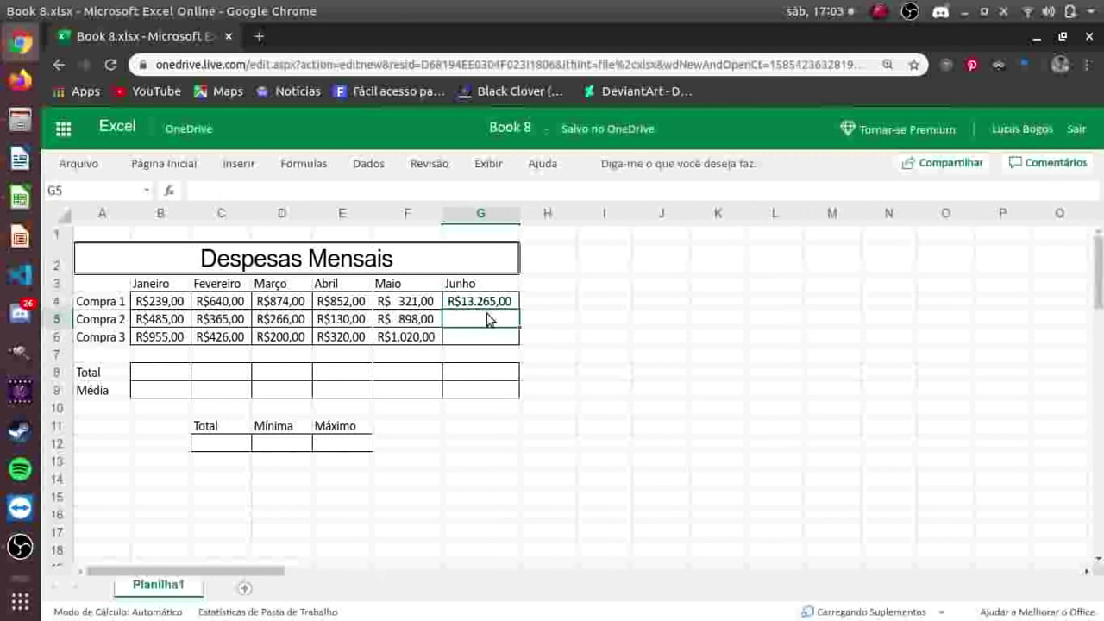
left_click(479, 301)
double_click(479, 302)
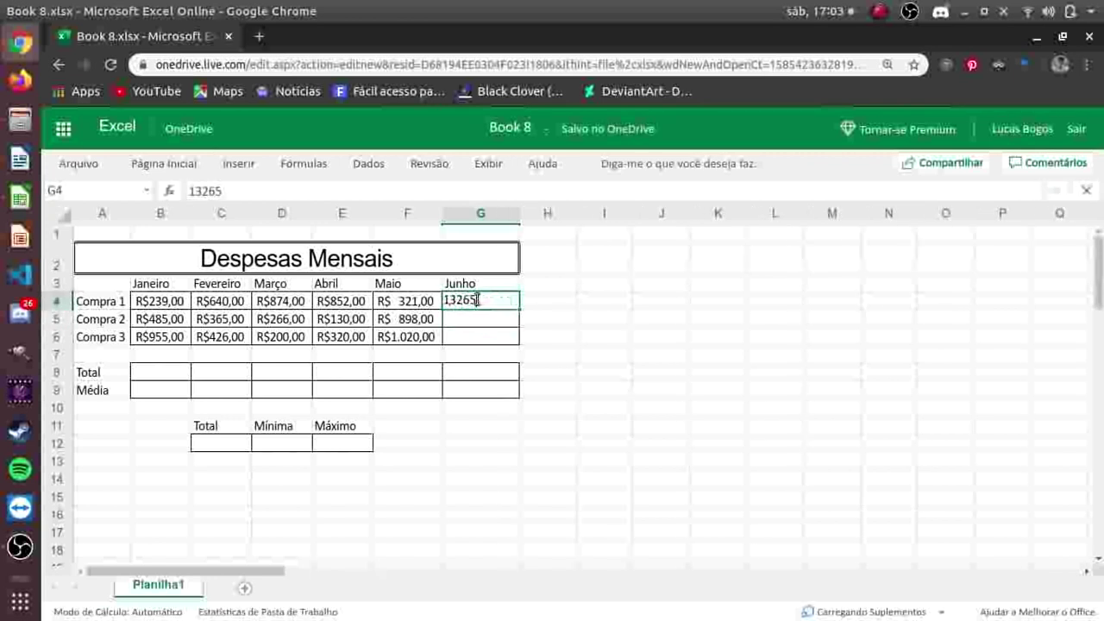
key("Return")
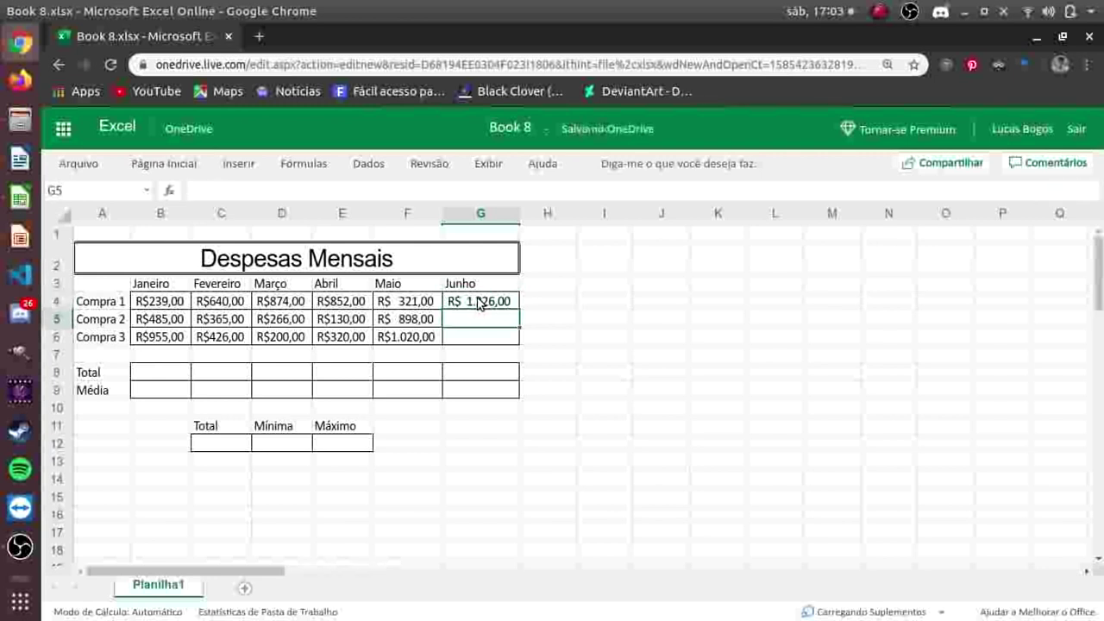
type("1")
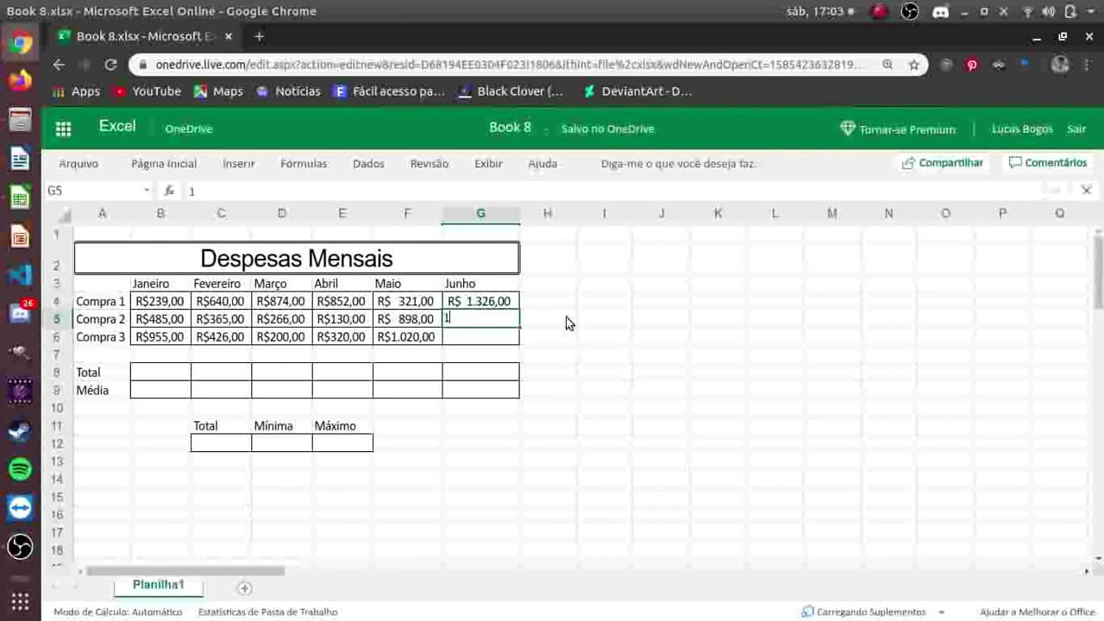
type(".600")
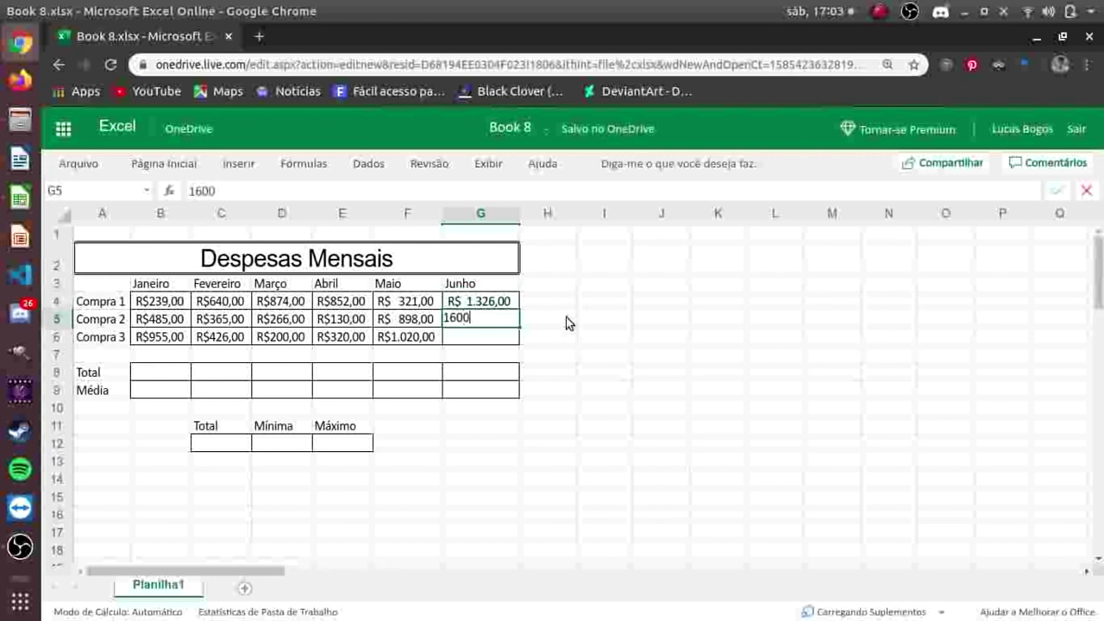
key("Return")
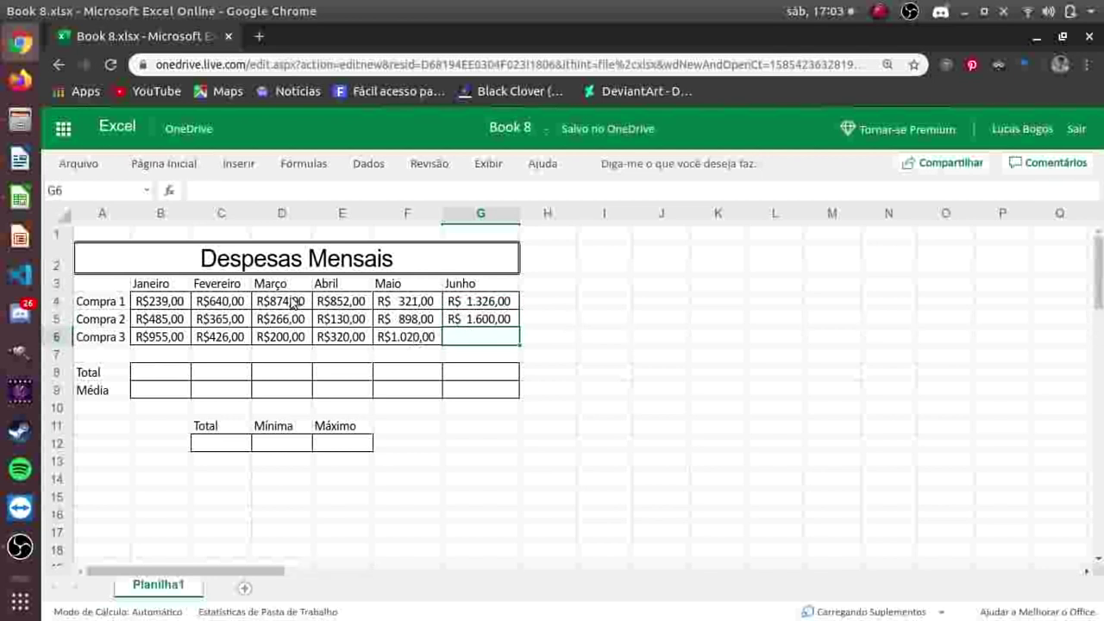
Step: Correct Março's Compra 1 in D4 to 1.200 and enter 500 as Junho's Compra 3
left_click(269, 306)
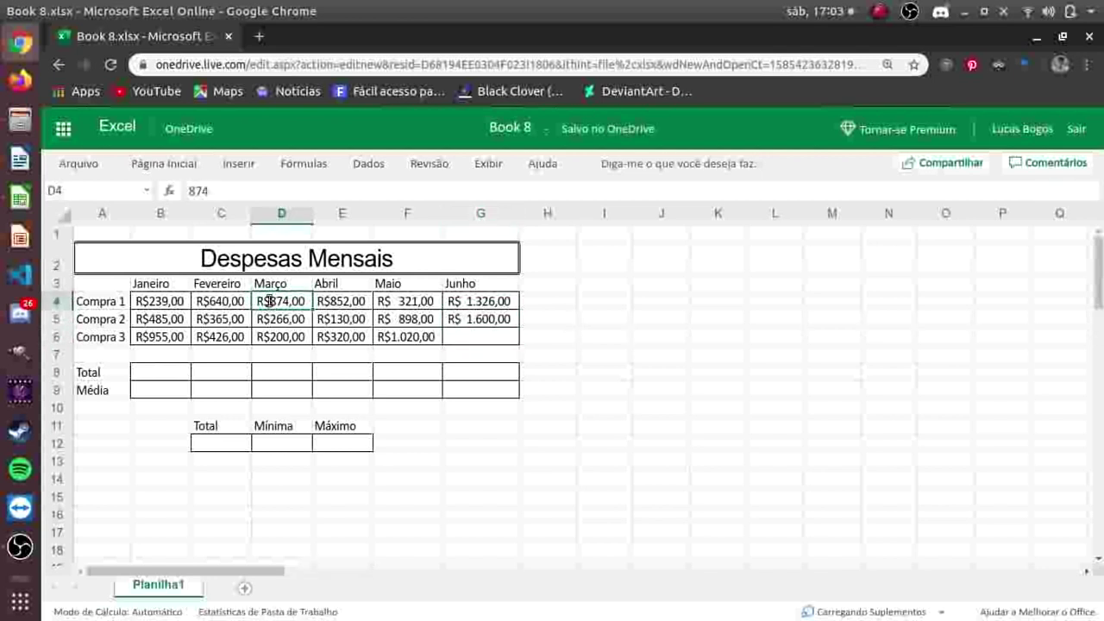
type("1.200")
key("Return")
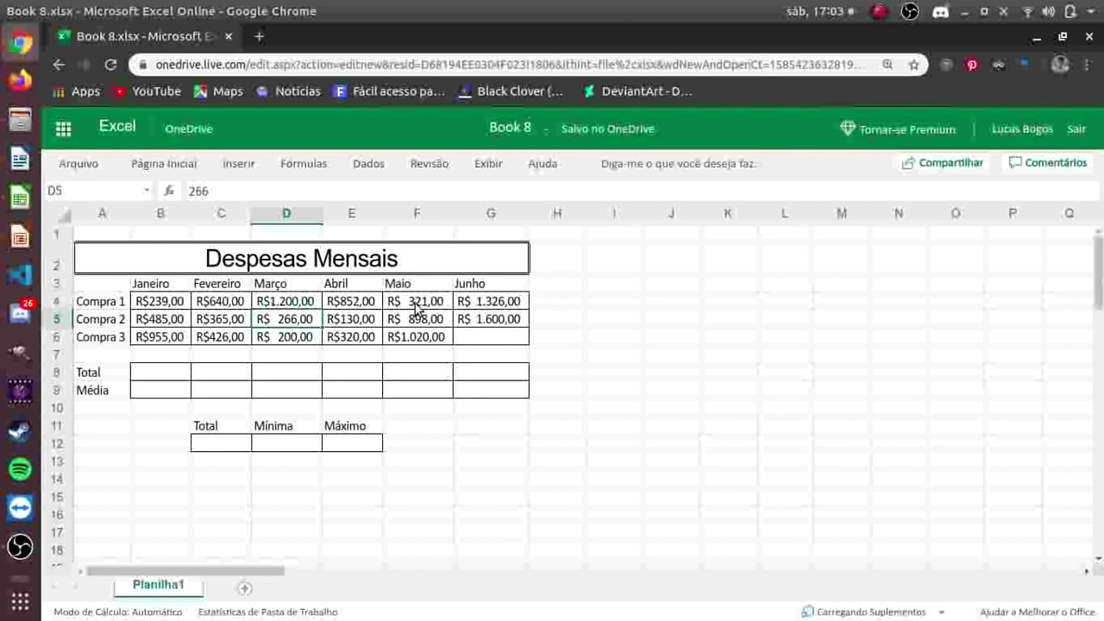
left_click(500, 336)
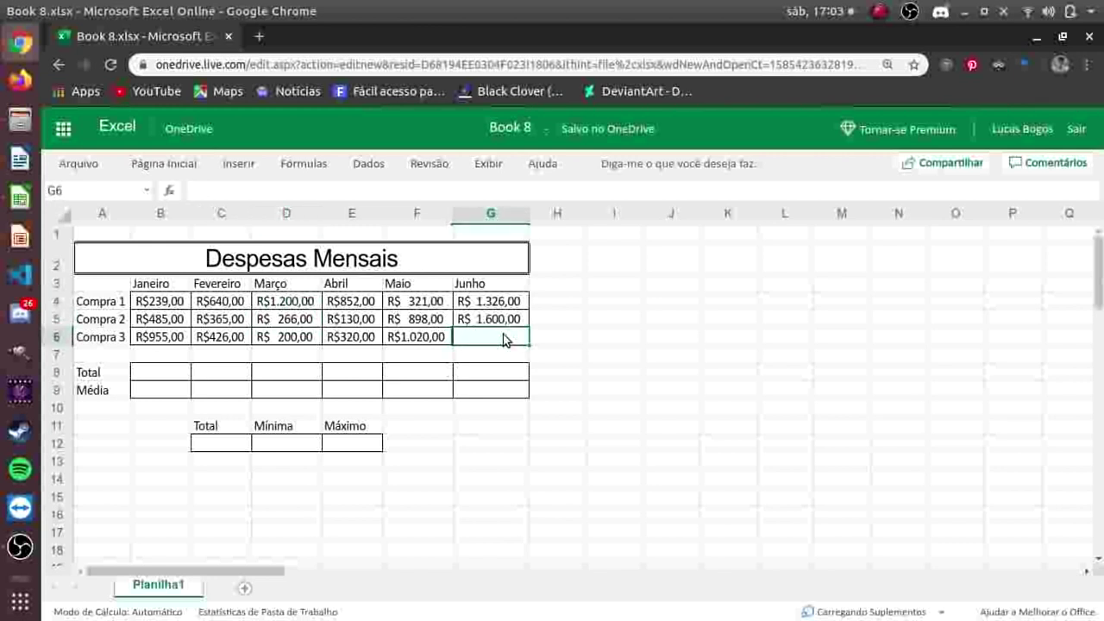
type("5")
type("00")
key("Return")
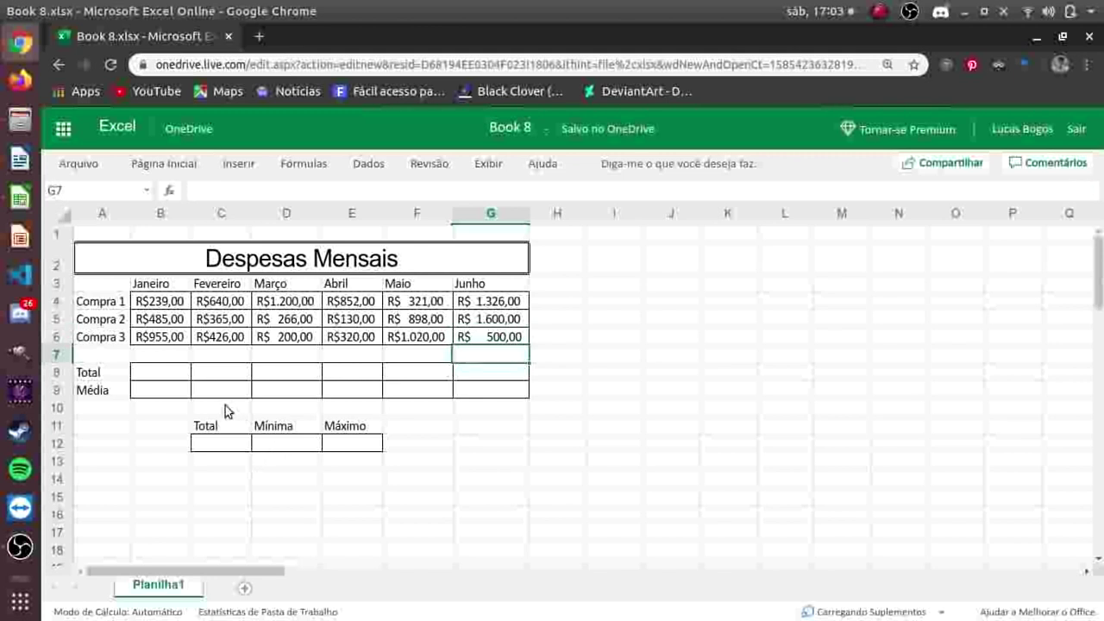
left_click(181, 376)
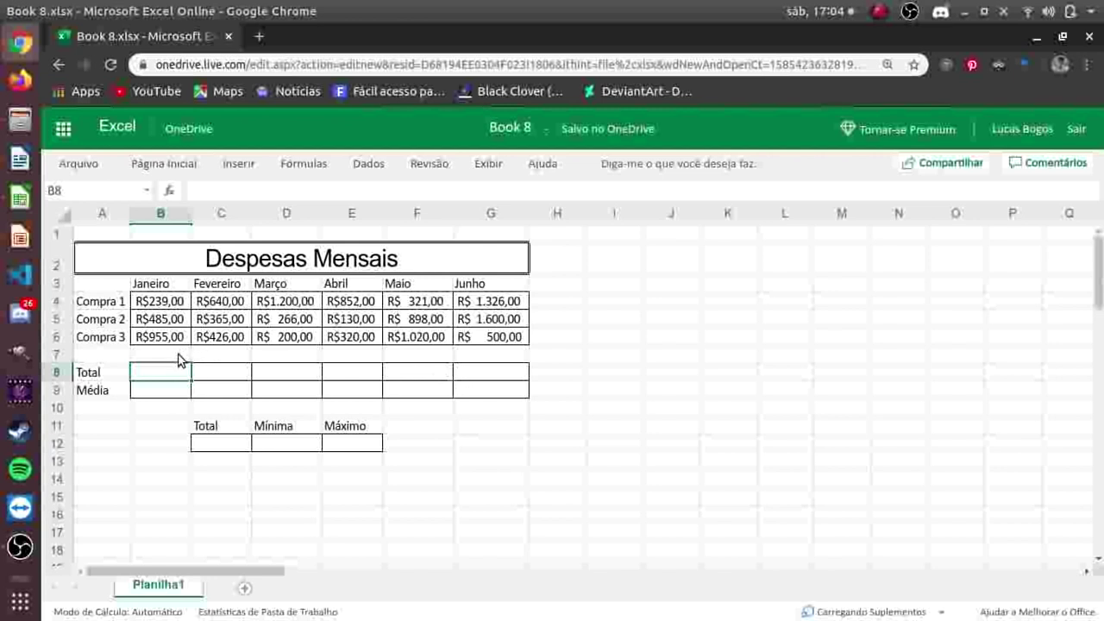
Step: Total Janeiro in B8 with =SOMA(B4:B6), showing R$1.679,00, and autofit column B
type("=S")
type("OMA")
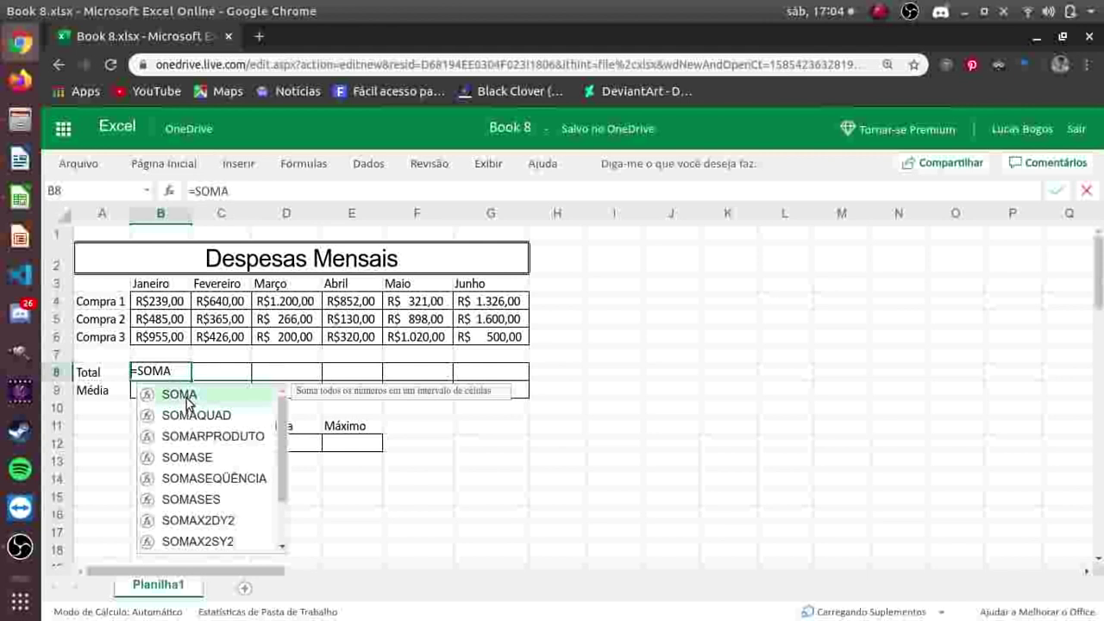
left_click(187, 399)
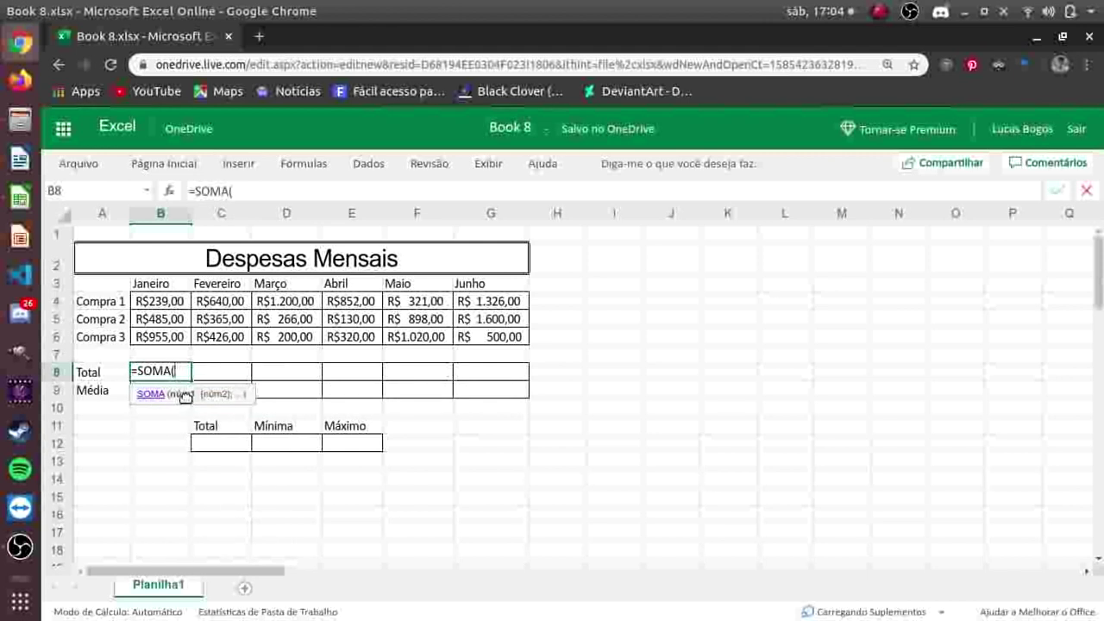
left_click_drag(157, 301, 160, 341)
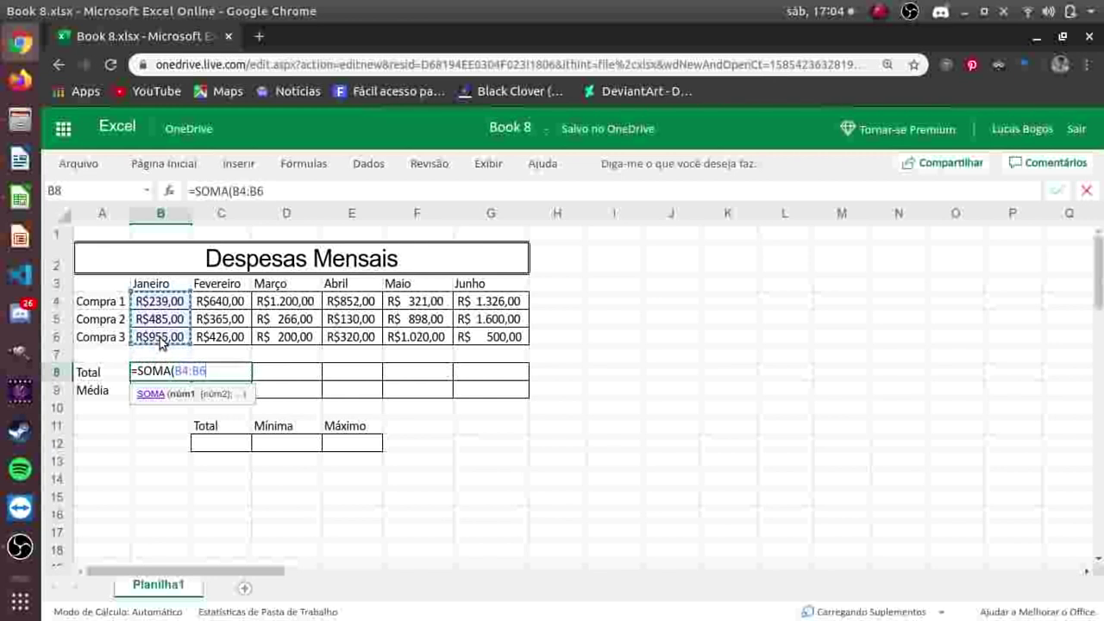
type(")")
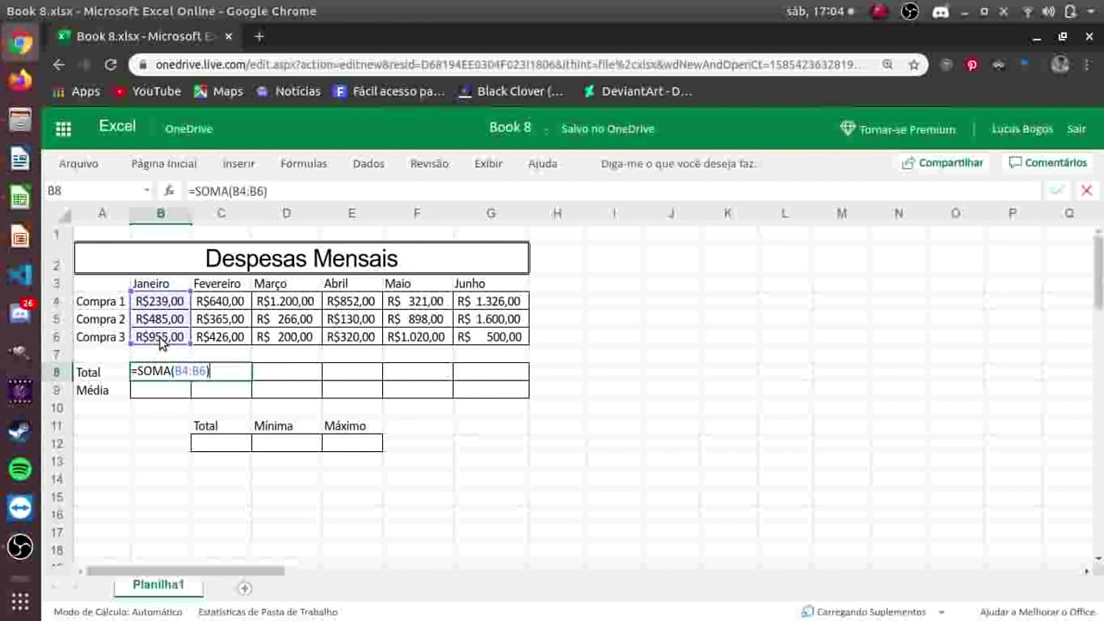
key("Return")
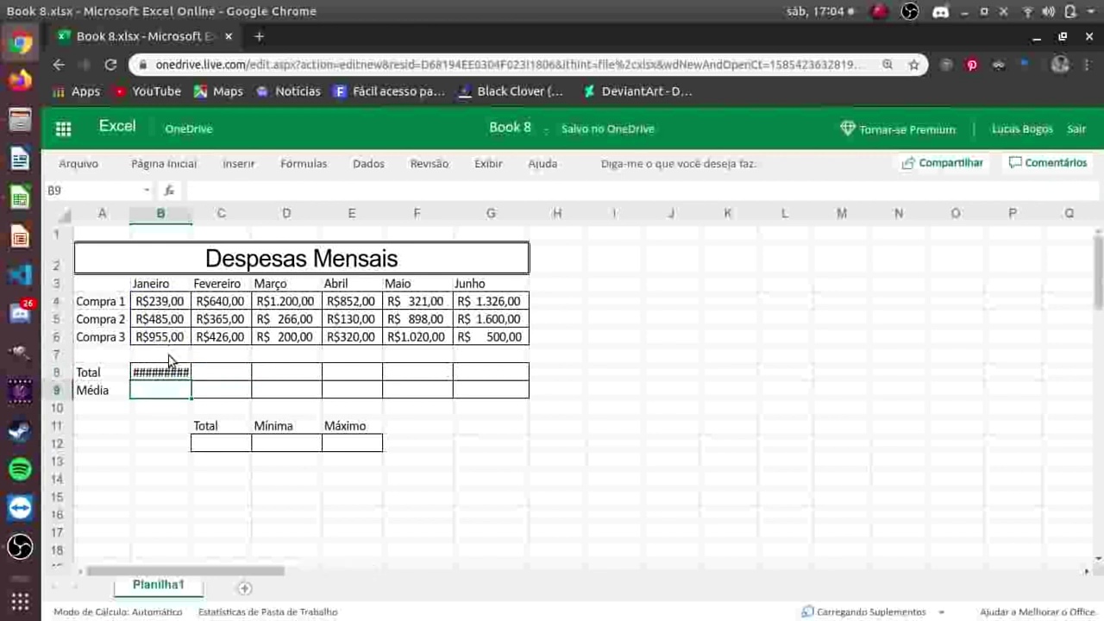
left_click(156, 373)
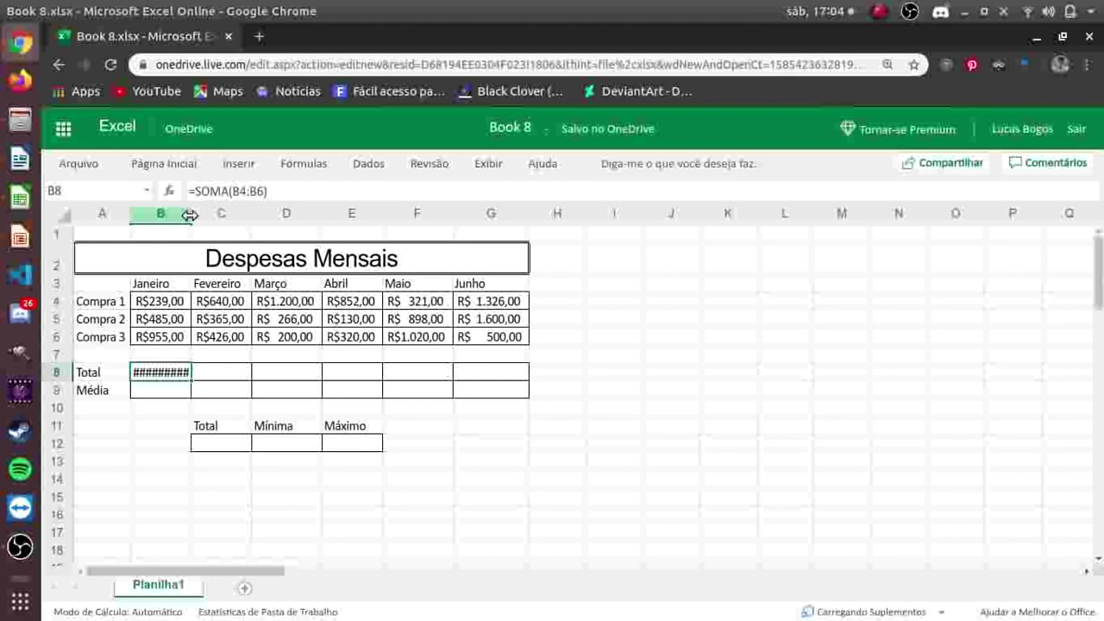
double_click(190, 215)
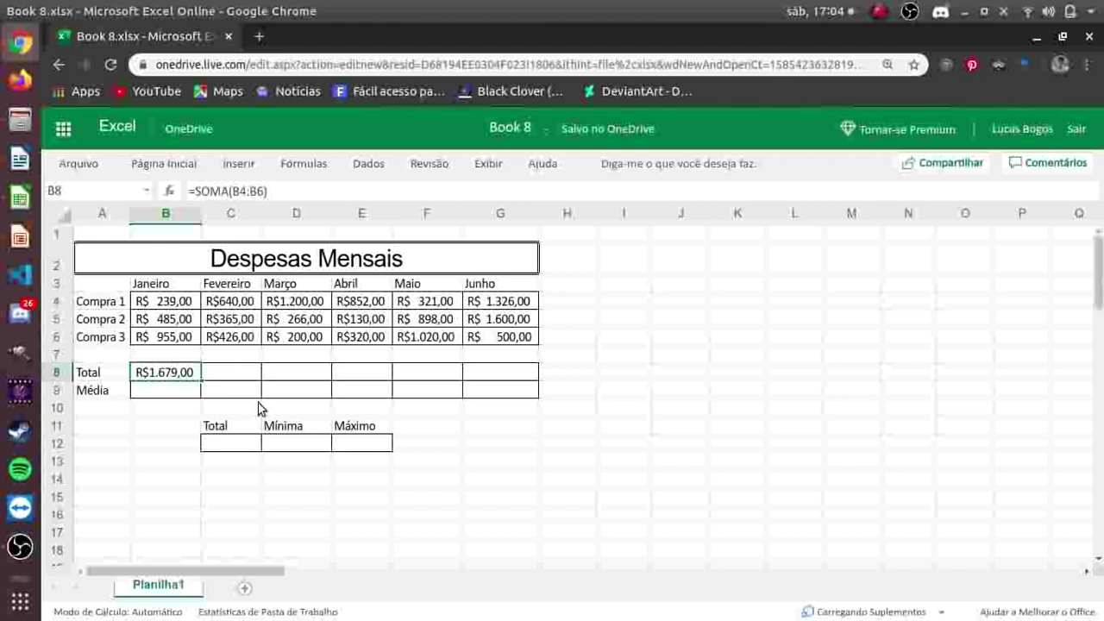
key("Right")
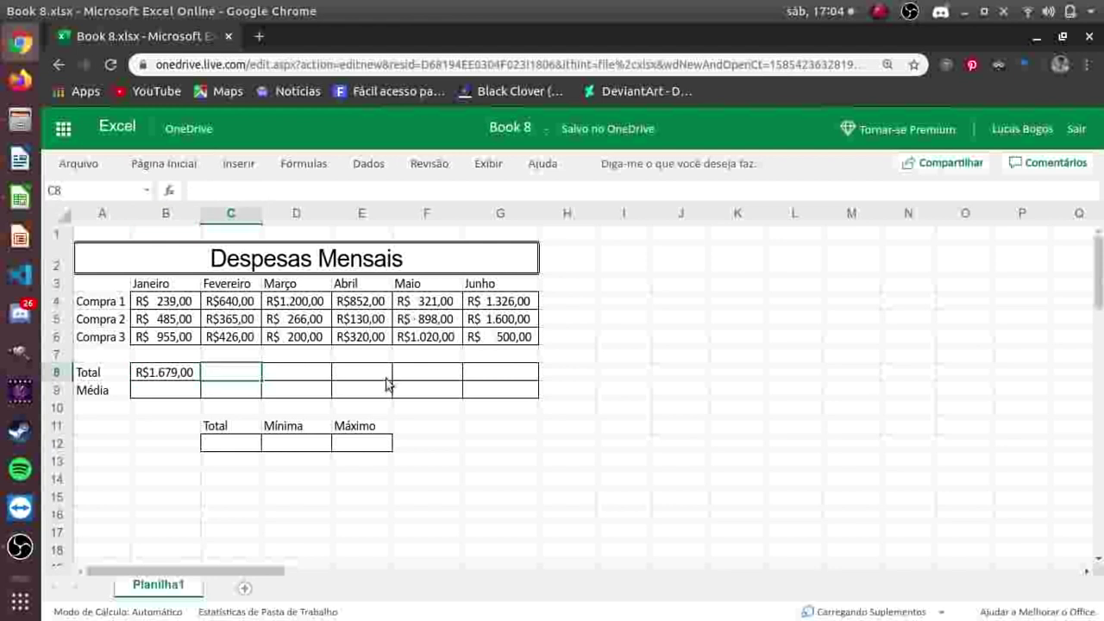
Step: Total Fevereiro in C8 with =SOMA(C4:C6), showing R$1.431,00, and widen column C
type("=S")
type("OMA")
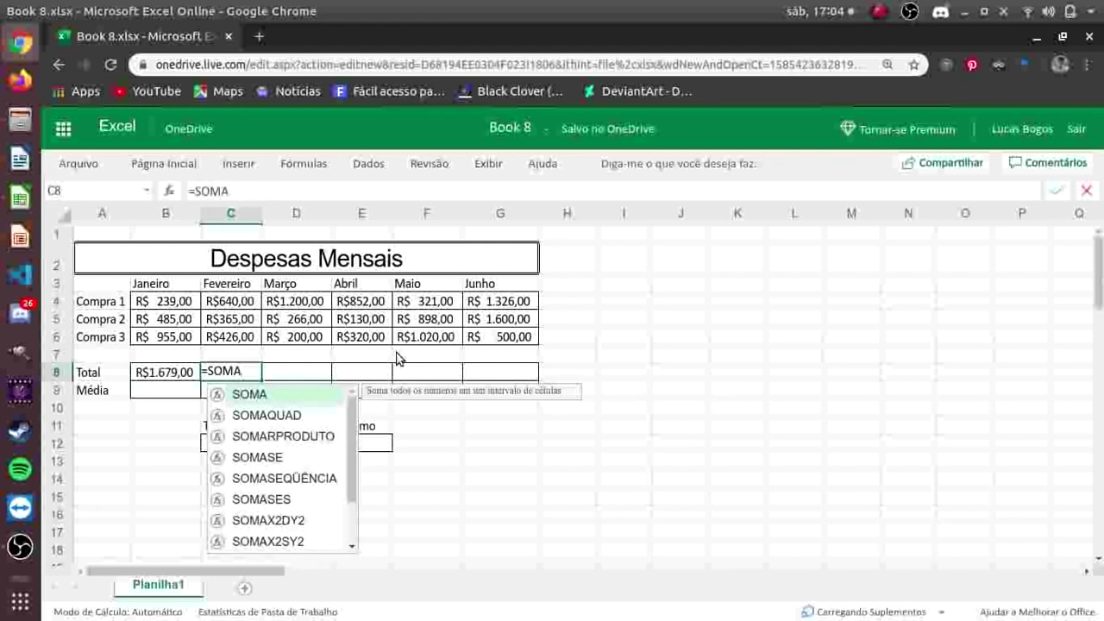
type("(")
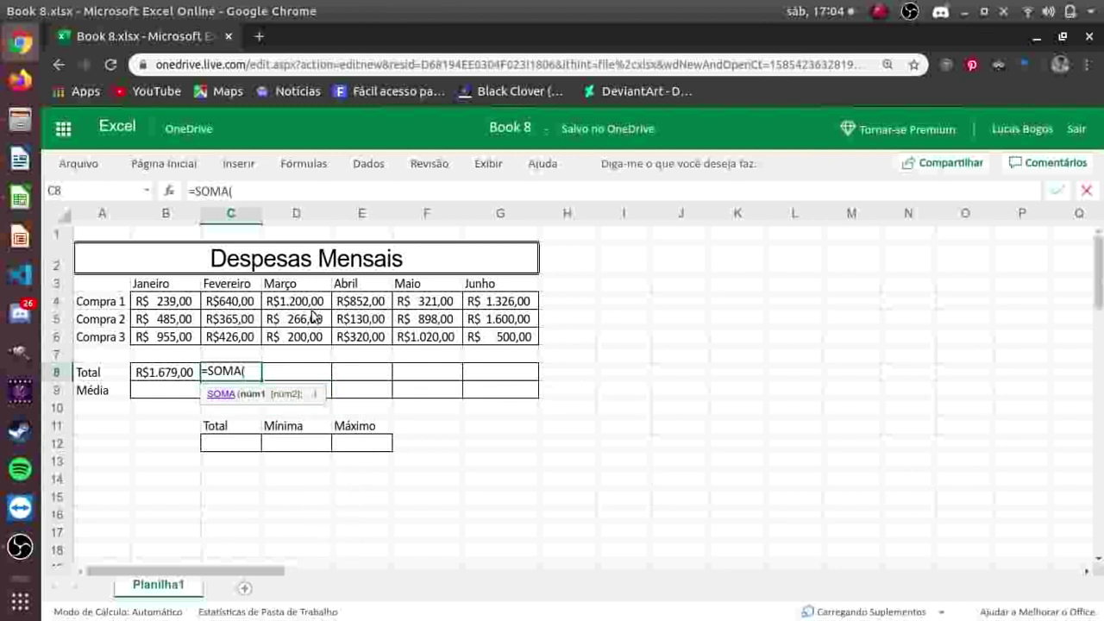
left_click_drag(238, 304, 231, 336)
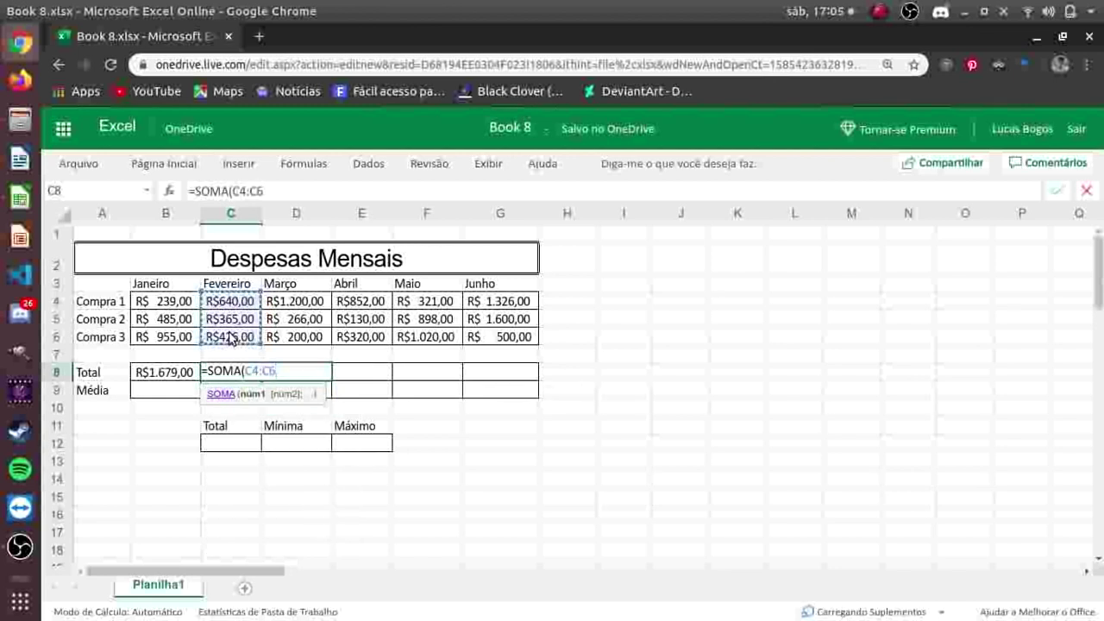
key("Return")
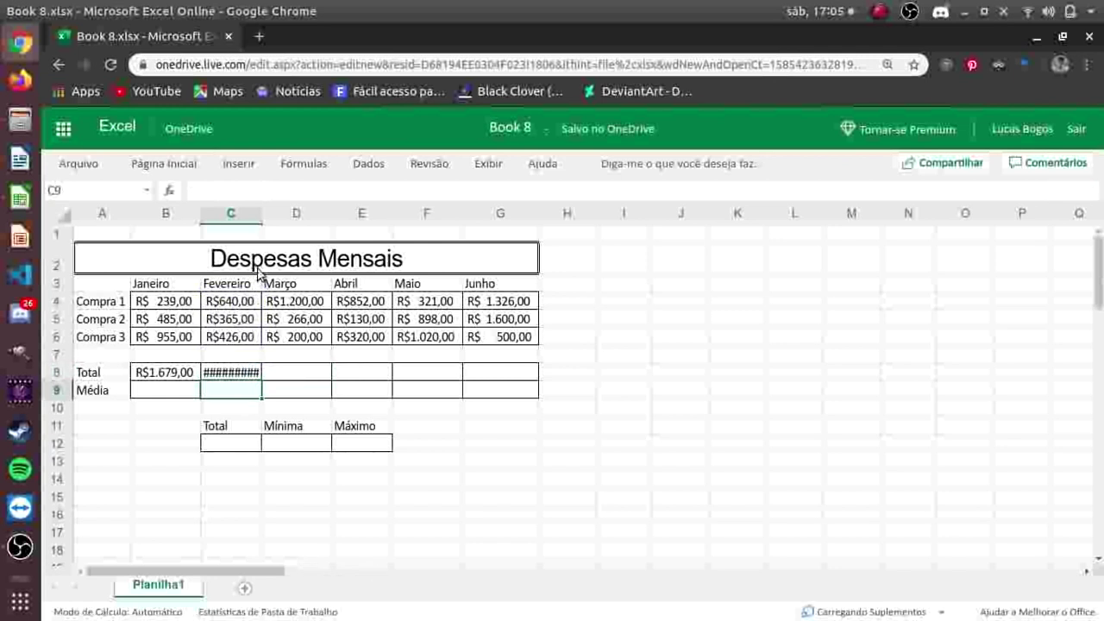
left_click_drag(262, 217, 270, 217)
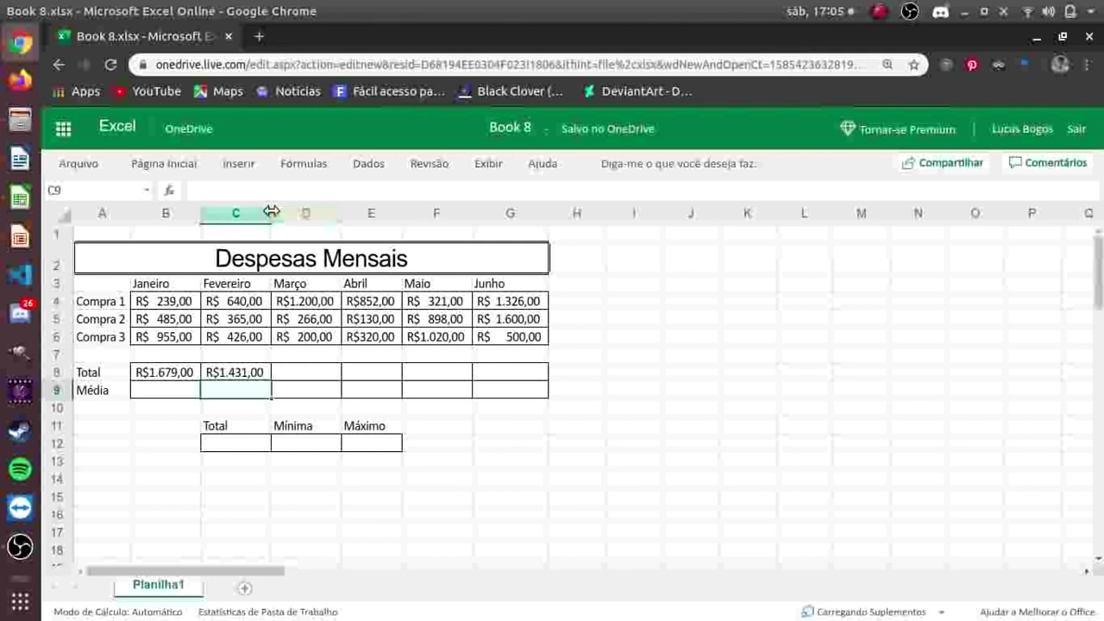
left_click(326, 376)
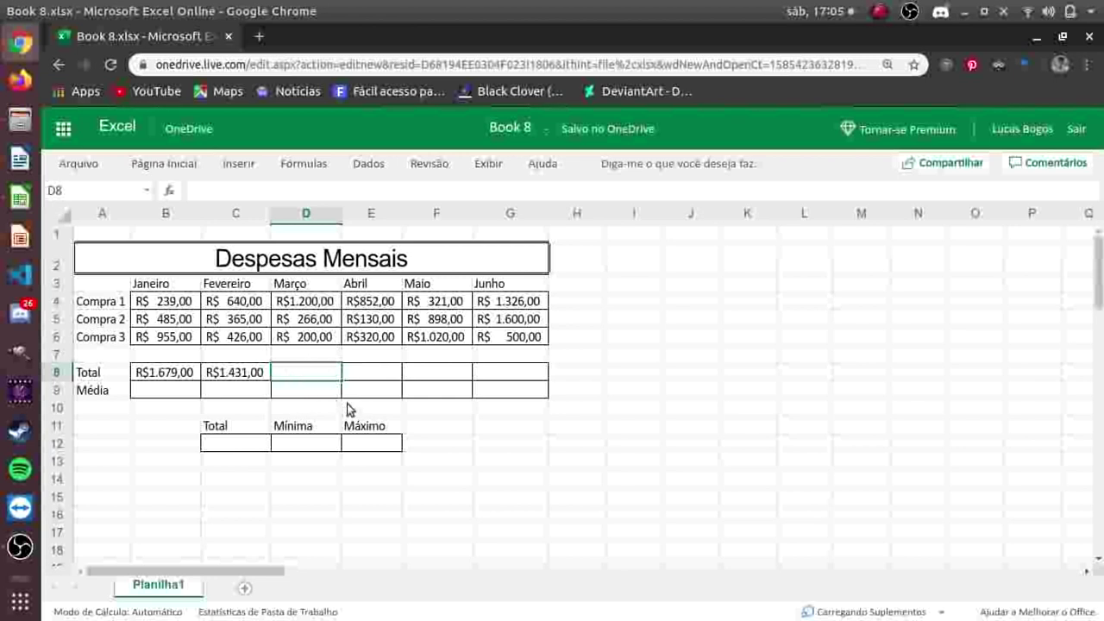
Step: Insert =SOMA(D4:D6) in D8 so Março's total shows R$1.666,00
left_click(170, 191)
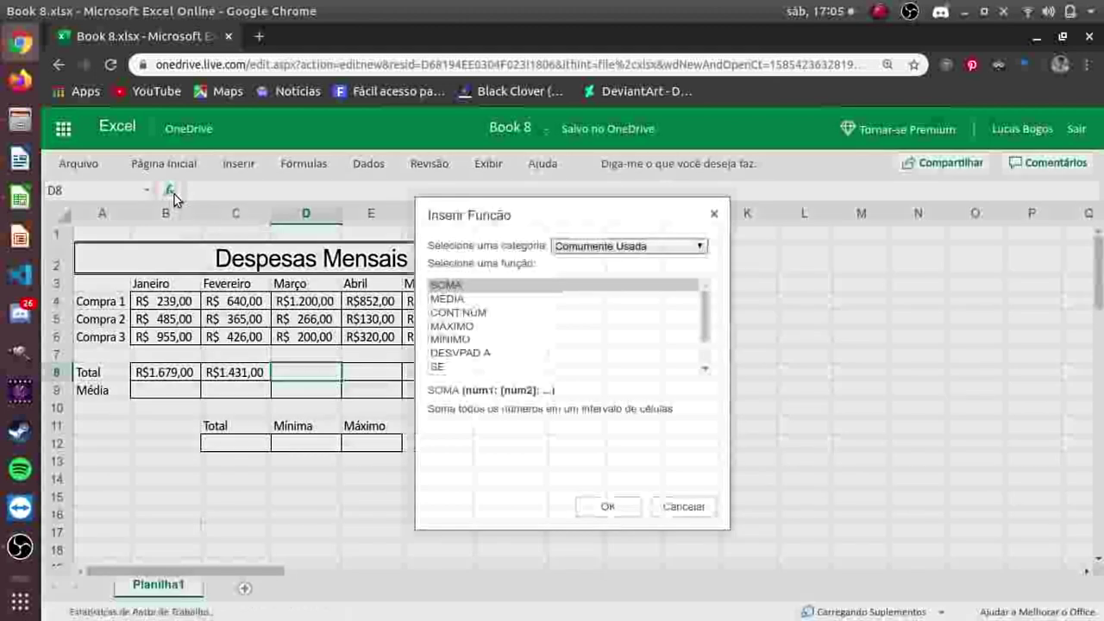
left_click(469, 287)
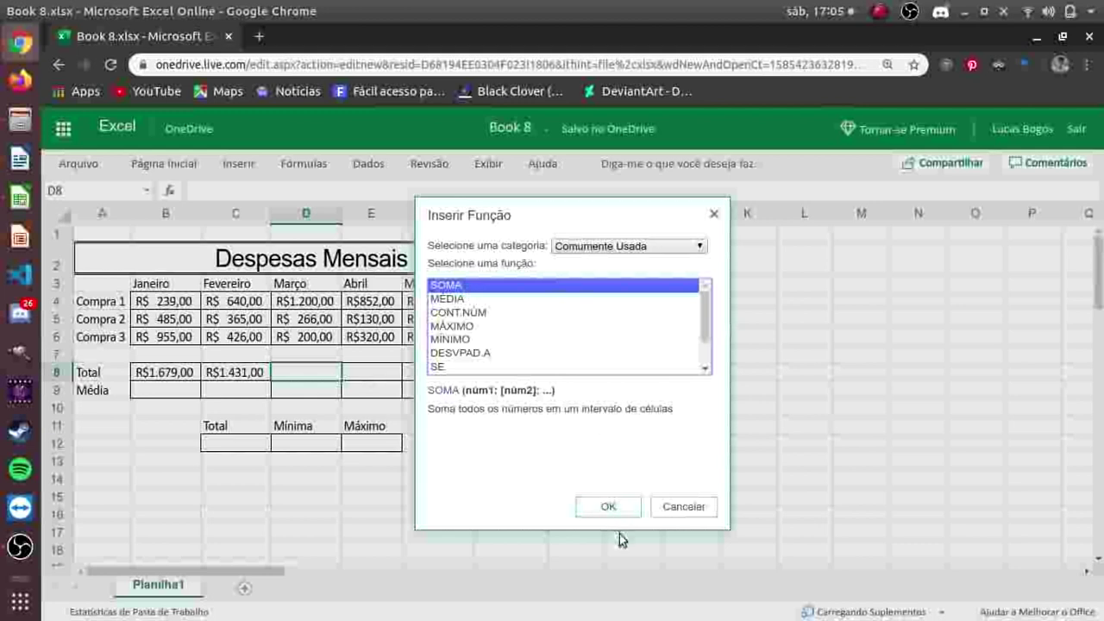
left_click(615, 507)
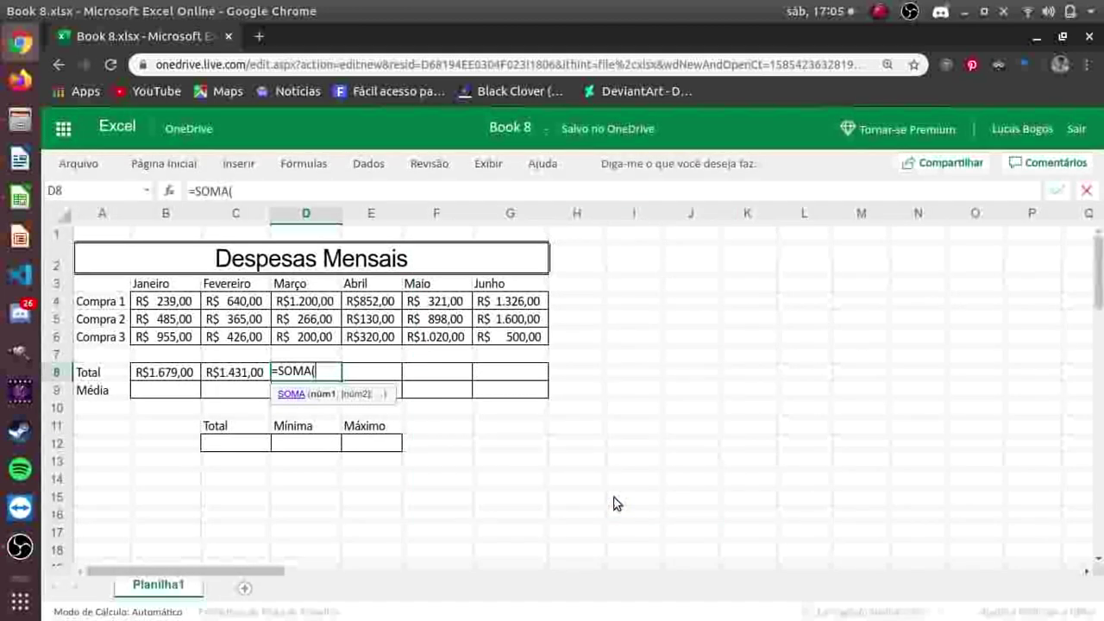
left_click_drag(311, 302, 320, 345)
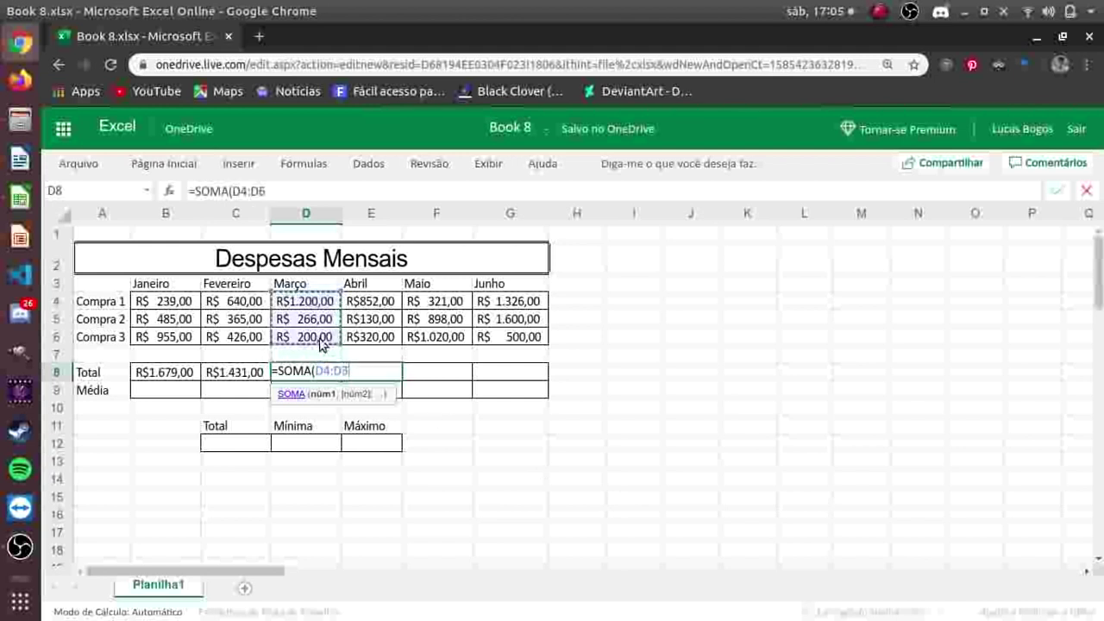
type(")")
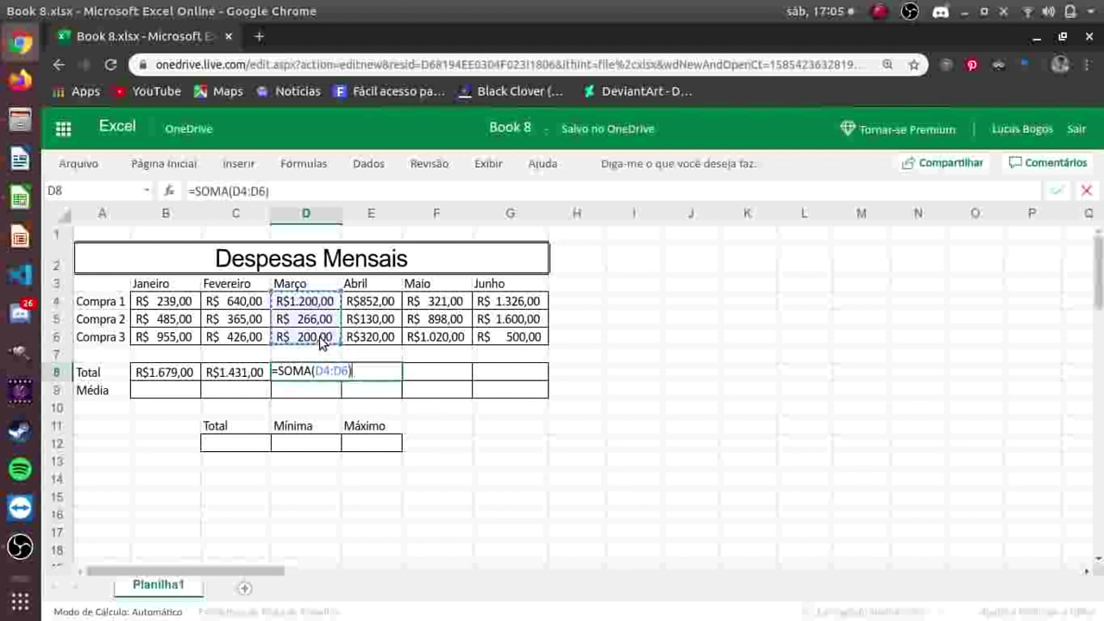
key("Return")
left_click(379, 374)
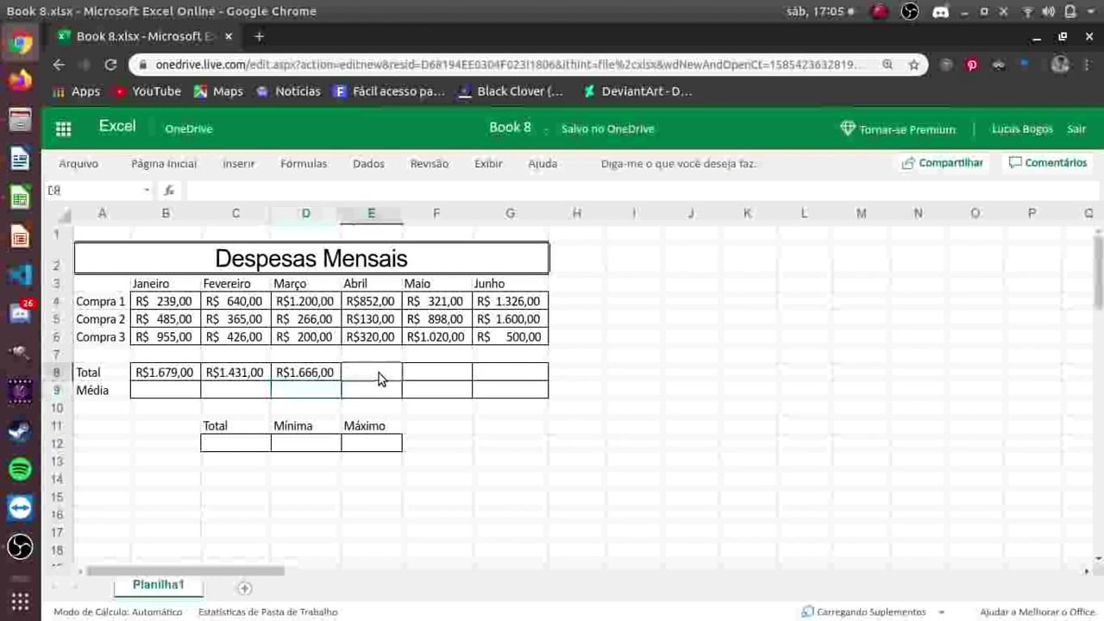
Step: Expand the ribbon to the Página Inicial commands after a brief look at Inserir
left_click(171, 152)
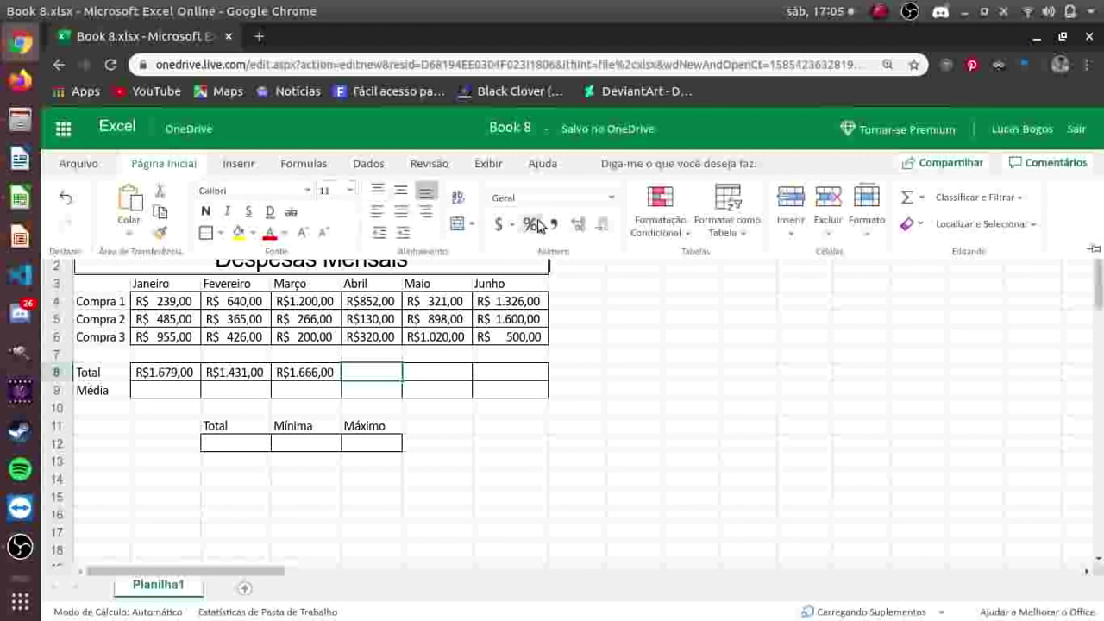
left_click(234, 166)
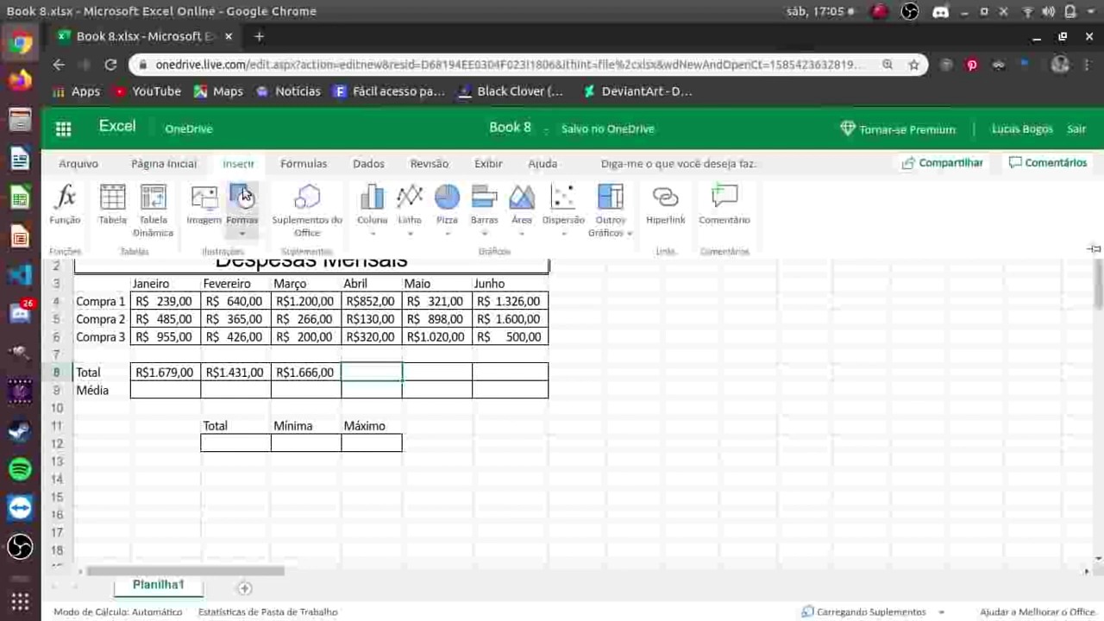
left_click(175, 164)
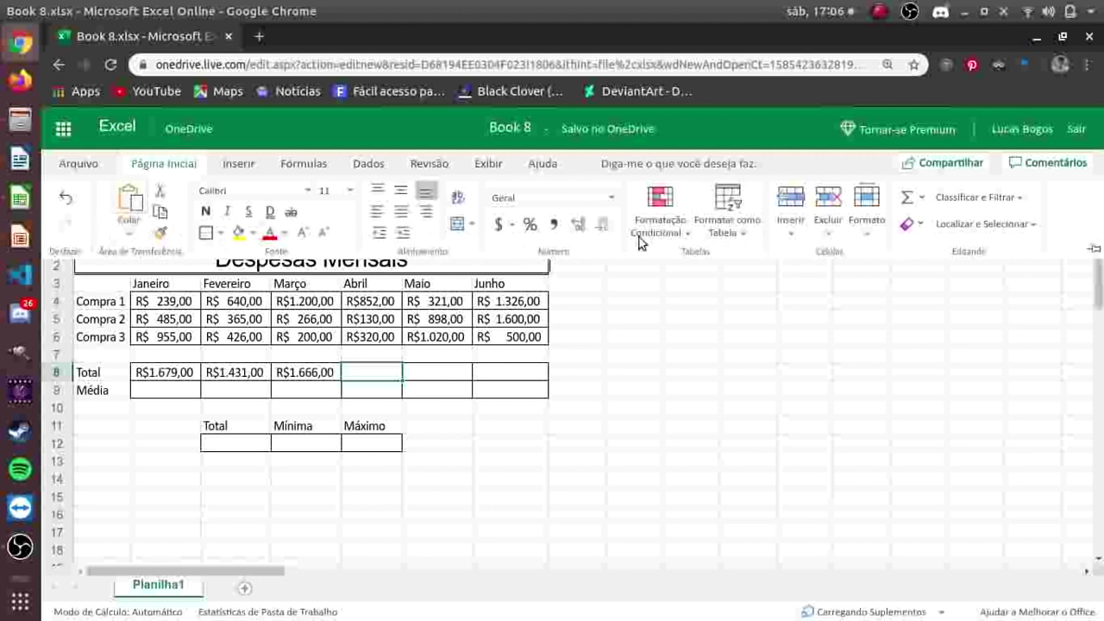
Step: Insert =SOMA(E4:E6) in E8 for Abril's R$1.302,00 total and autofit column E
left_click(236, 164)
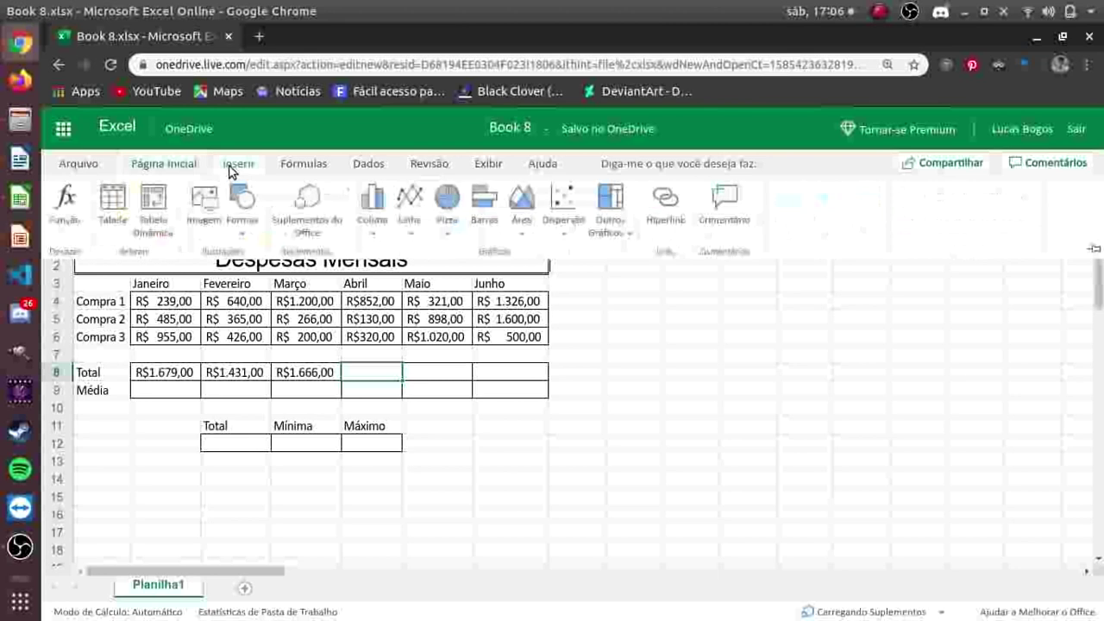
left_click(63, 212)
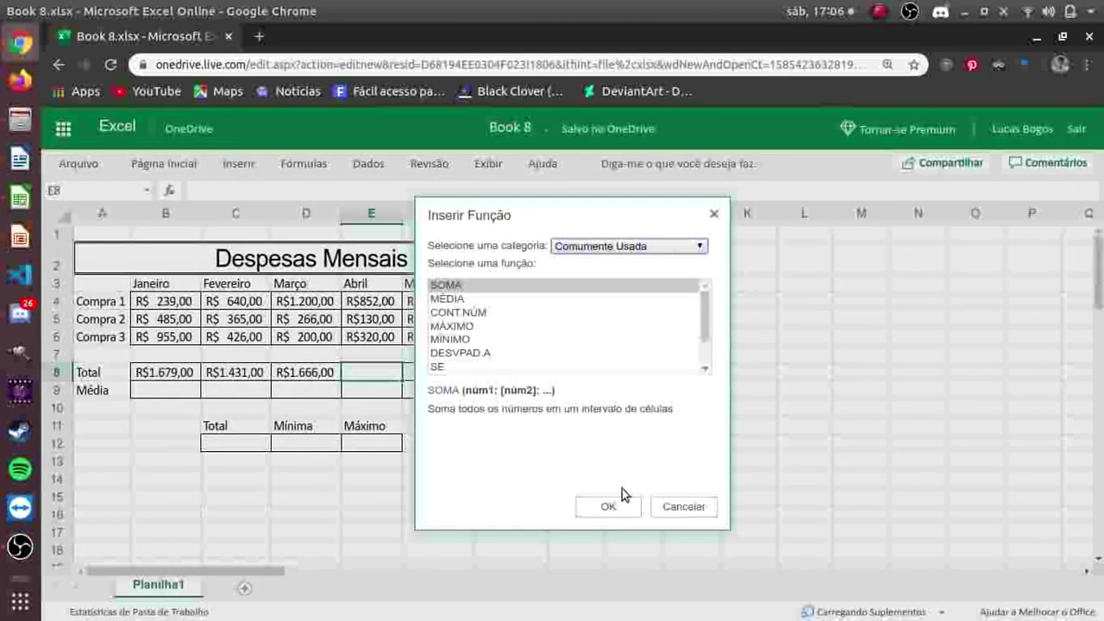
left_click(608, 507)
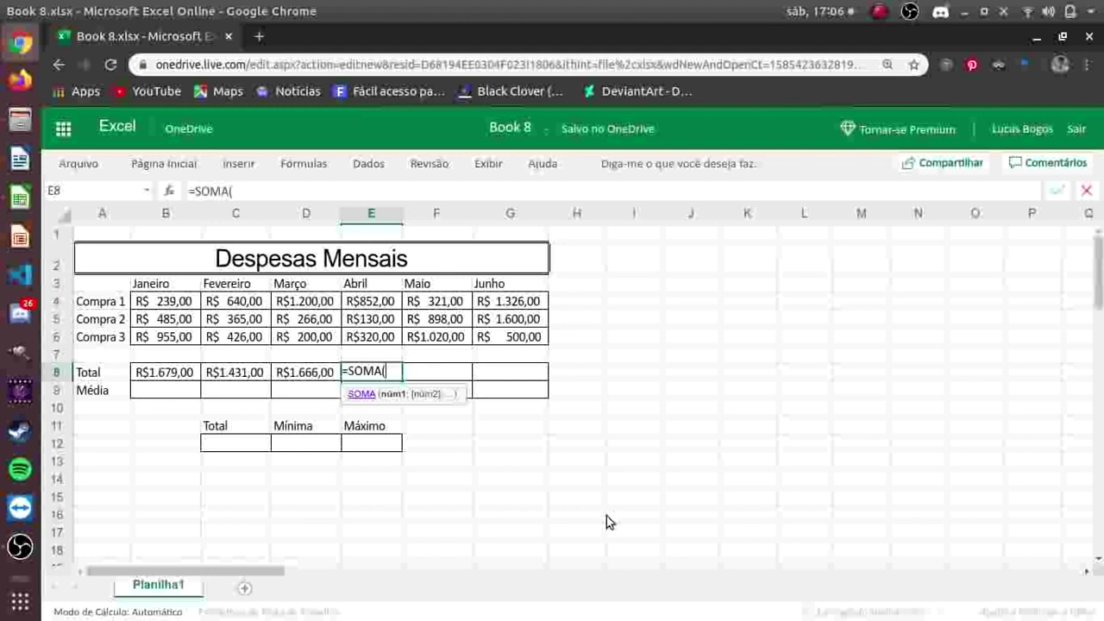
left_click_drag(384, 301, 380, 336)
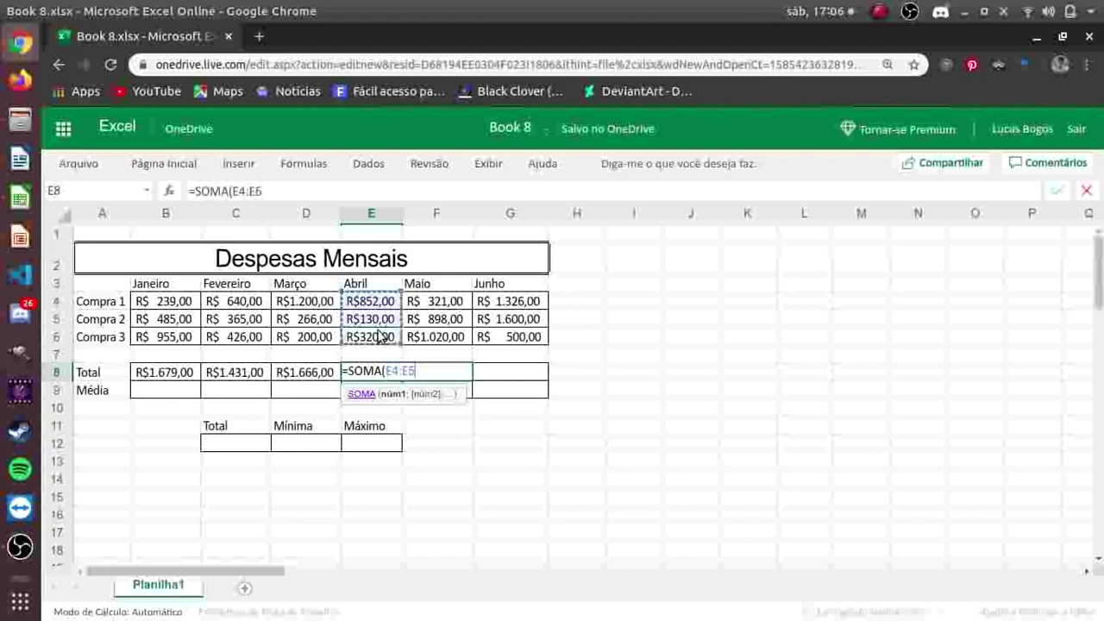
type(")")
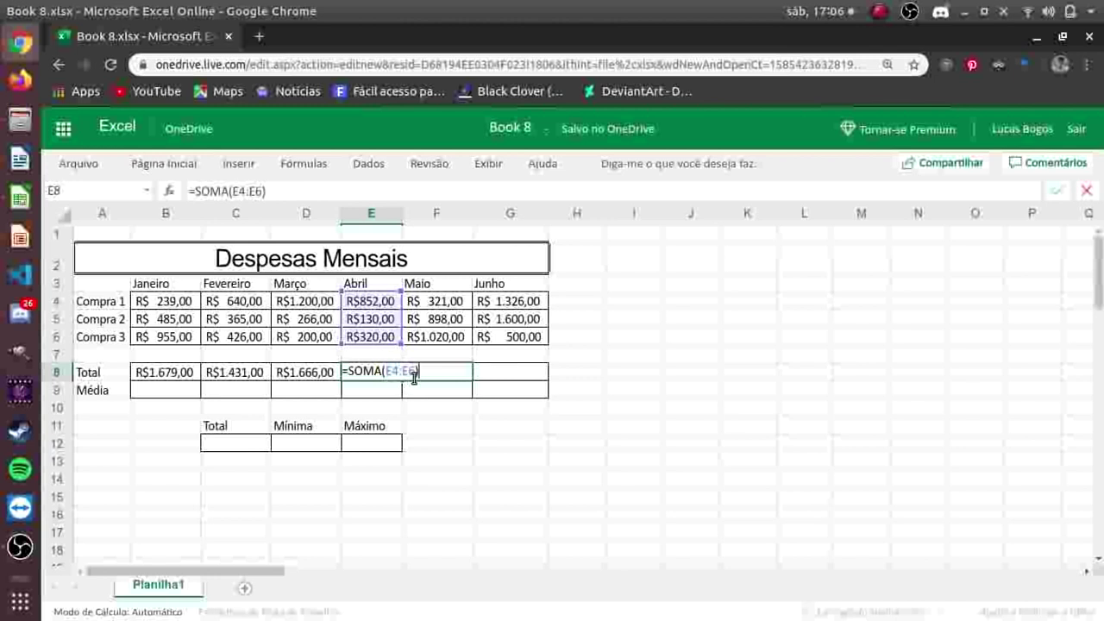
key("Return")
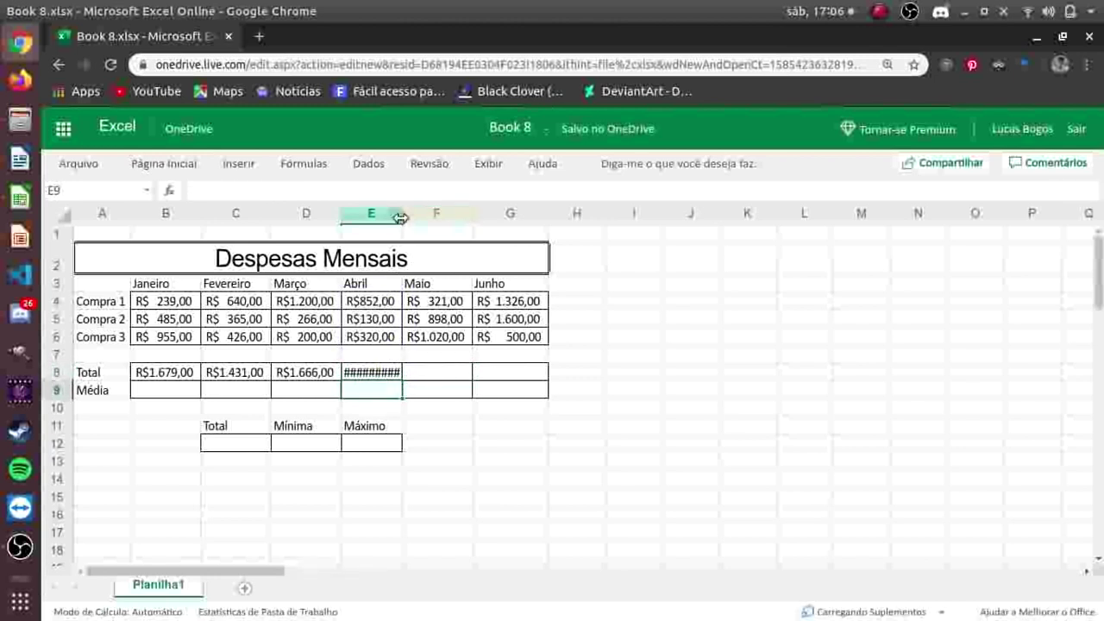
double_click(402, 217)
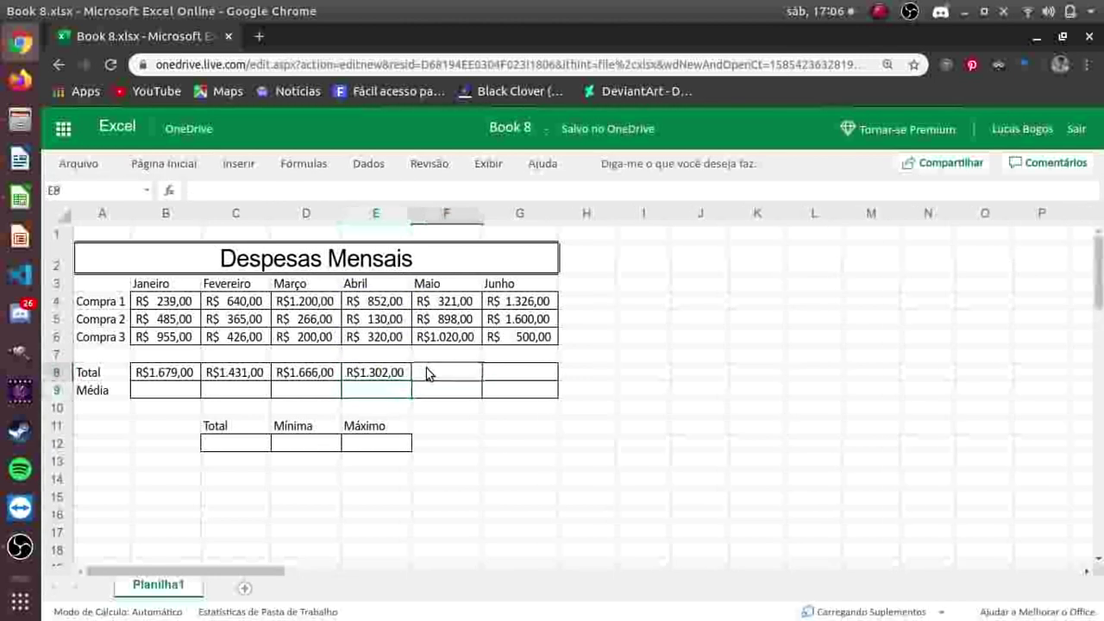
left_click(425, 368)
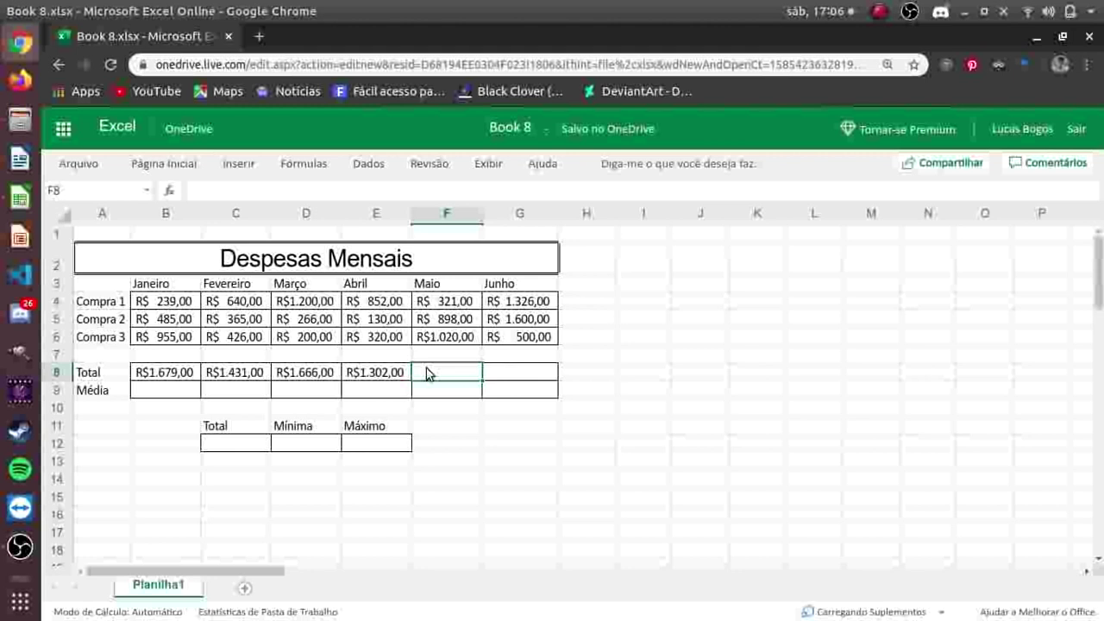
Step: Enter =SOMA(F4:F6) in F8 so Maio's total shows R$2.239,00
type("=")
type("SOMA")
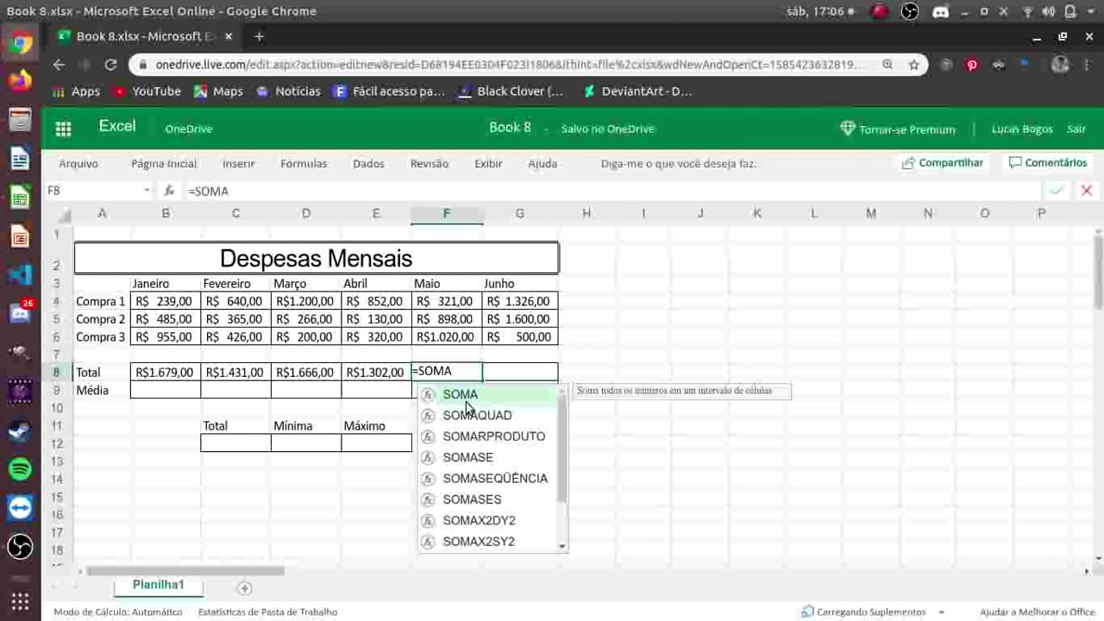
type("(")
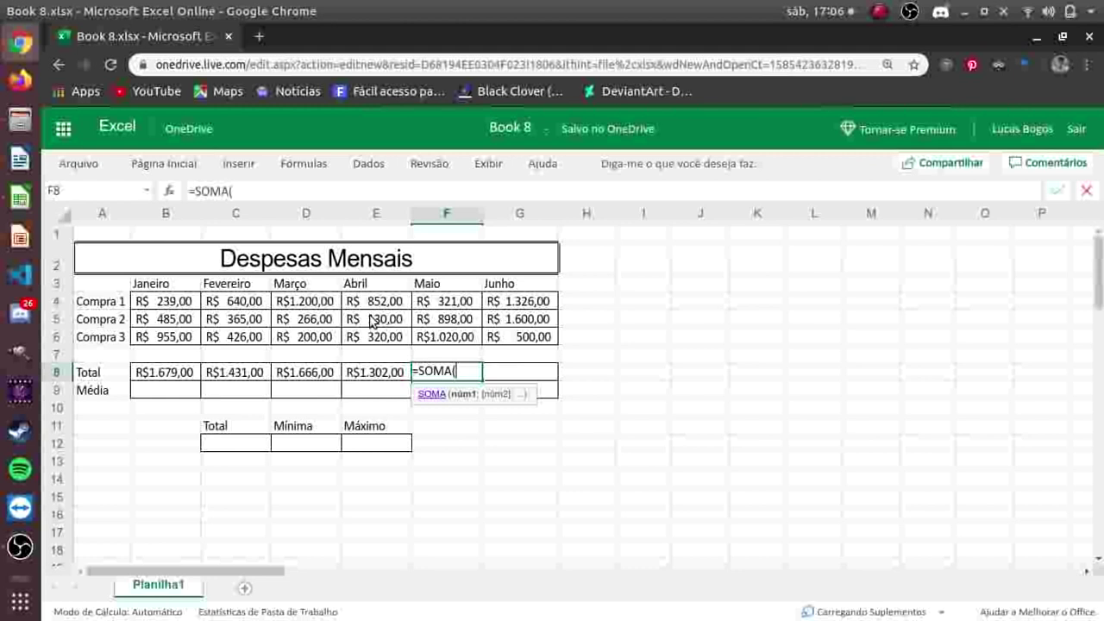
left_click(423, 303)
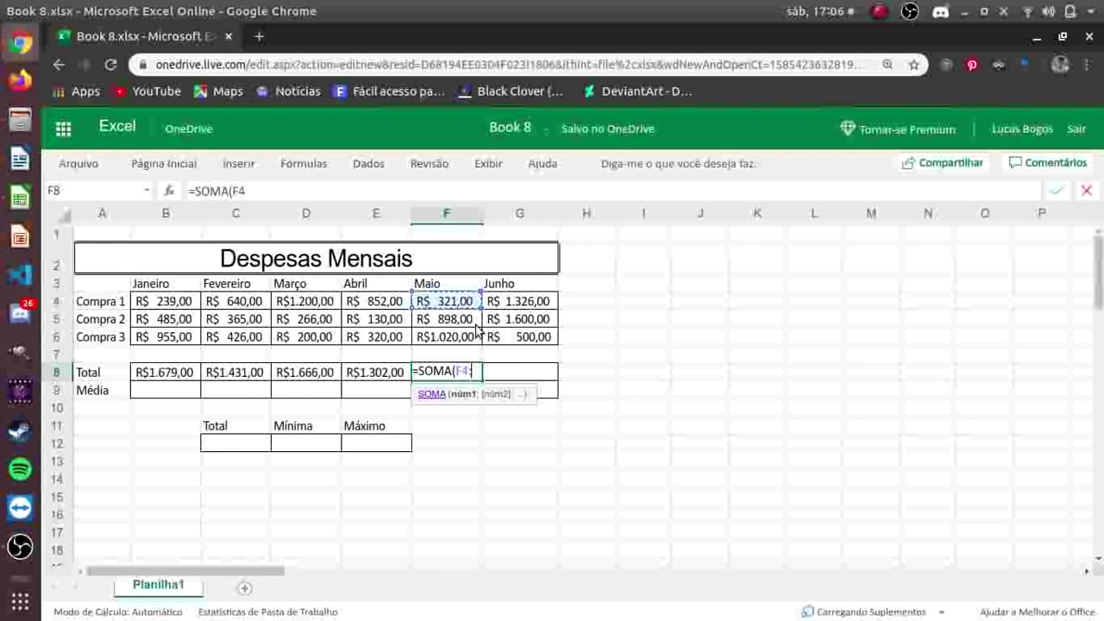
type(":F")
type("6")
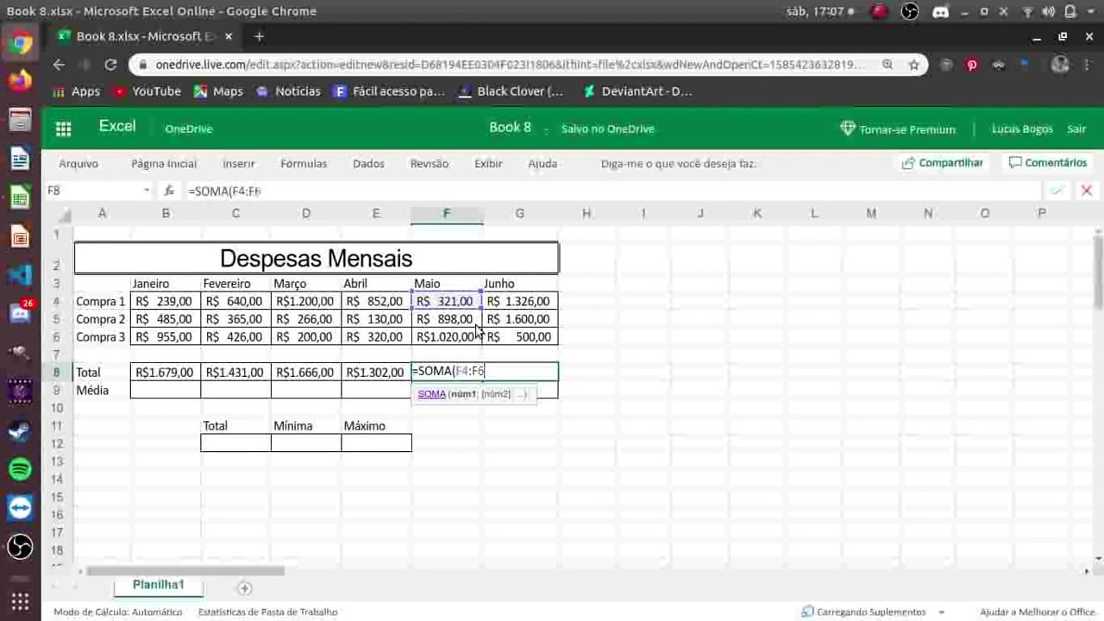
type(")")
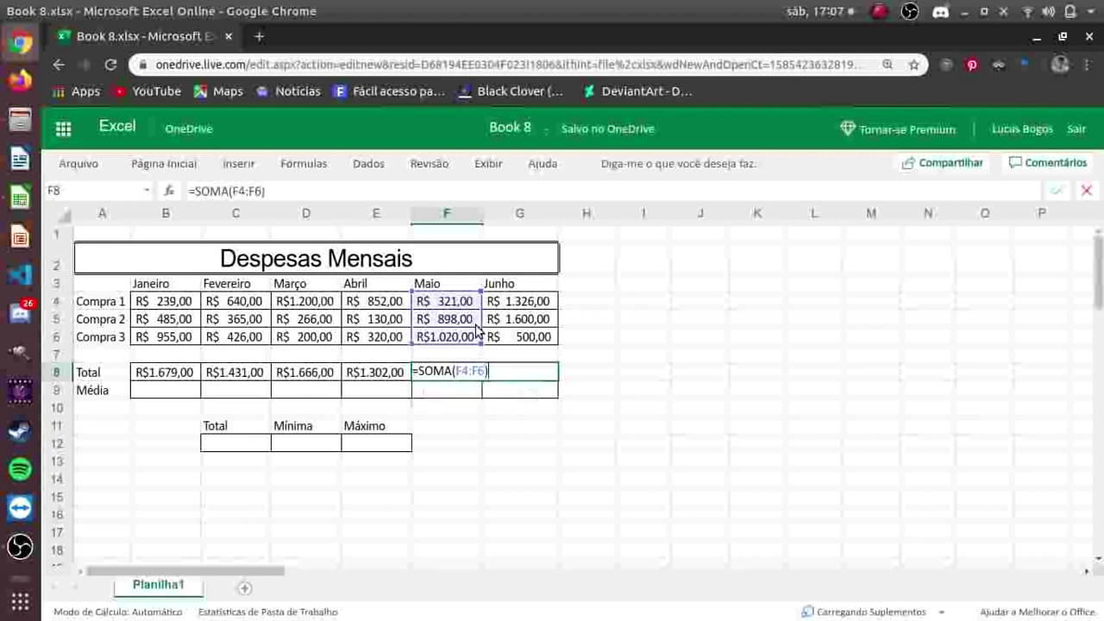
key("Return")
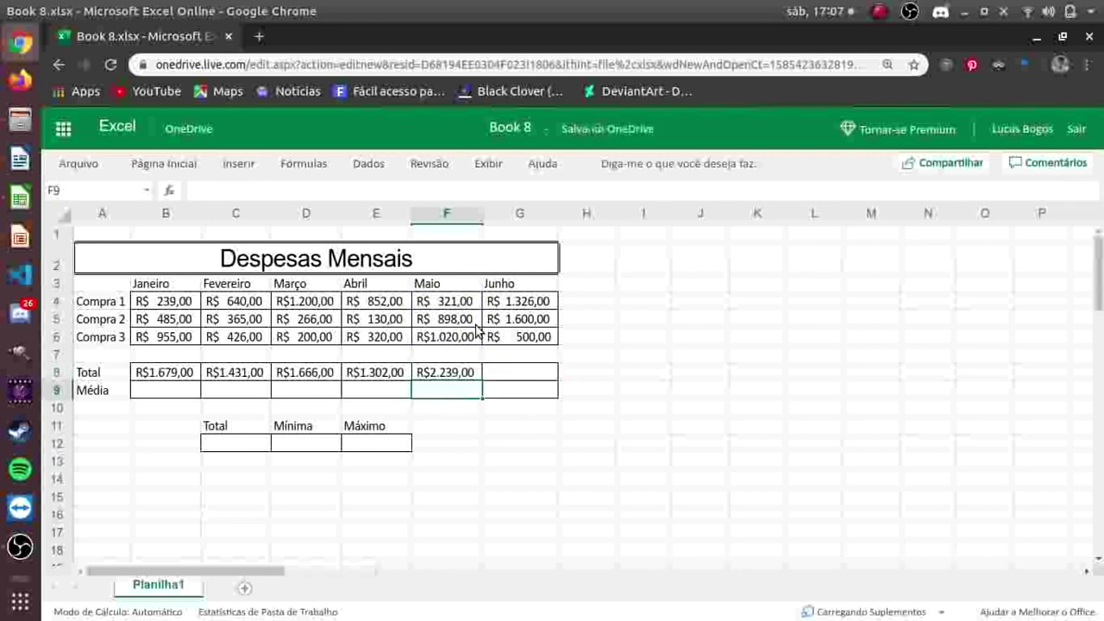
Step: Copy F8's SOMA formula into G8, giving Junho a total of R$ 3.426,00
key("Up")
key("Right")
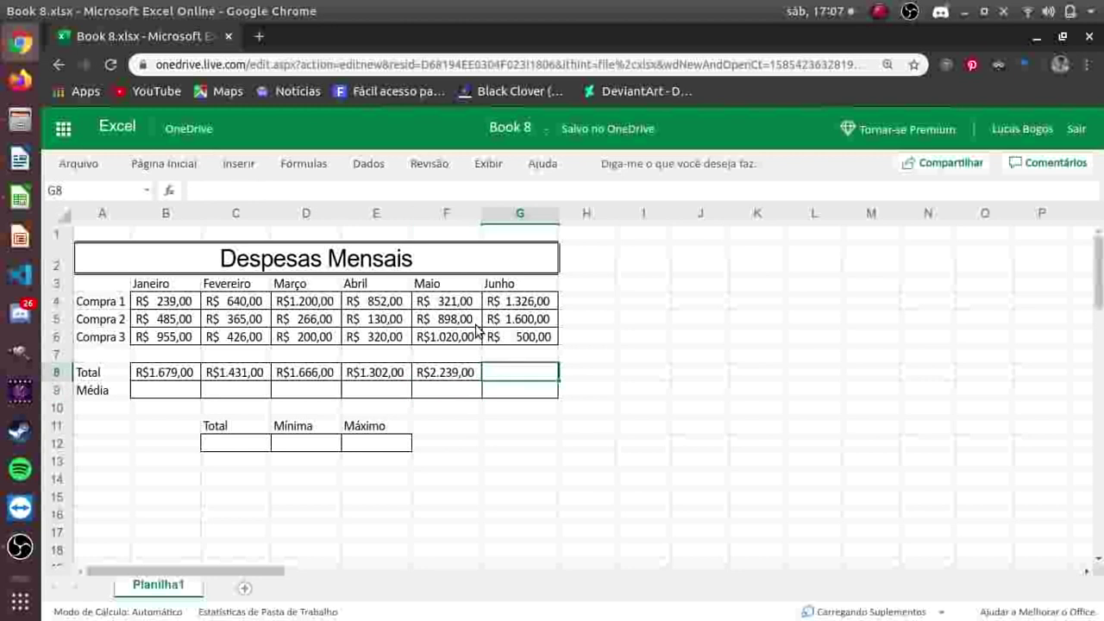
left_click(427, 372)
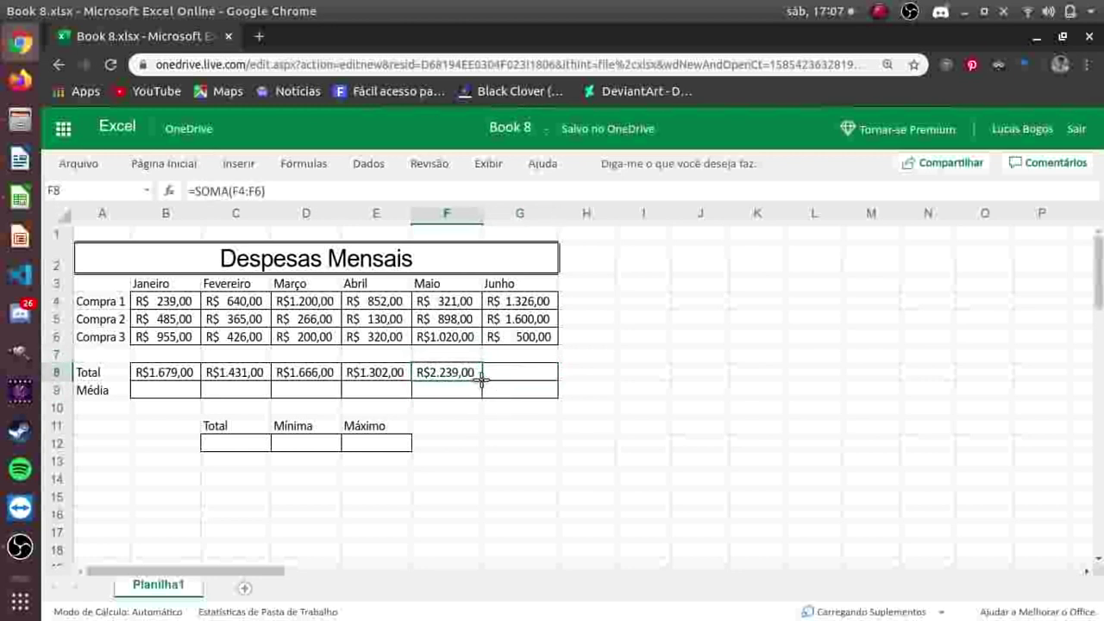
left_click_drag(482, 379, 522, 377)
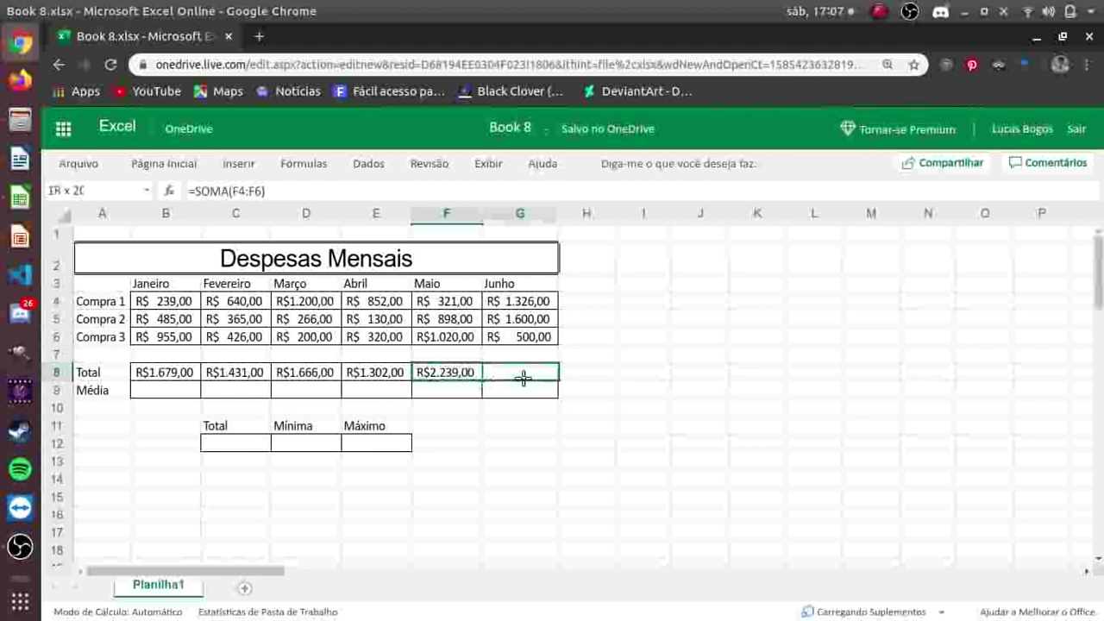
left_click(198, 390)
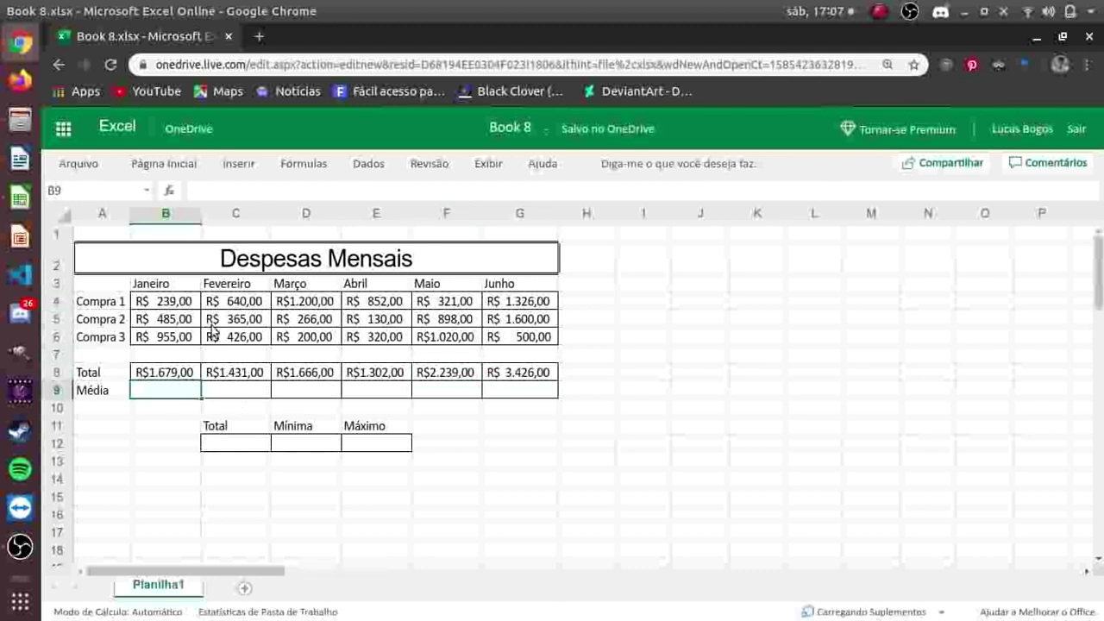
Step: Enter =MÉDIA(B4:B6) in B9 for Janeiro's average of R$ 559,67
type("=")
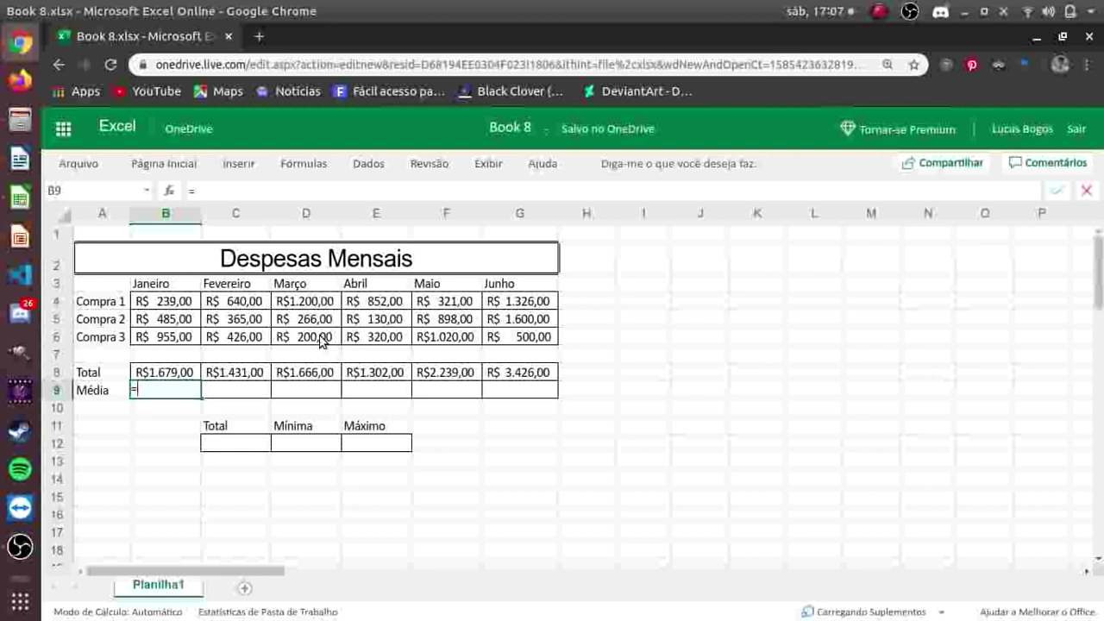
type("M")
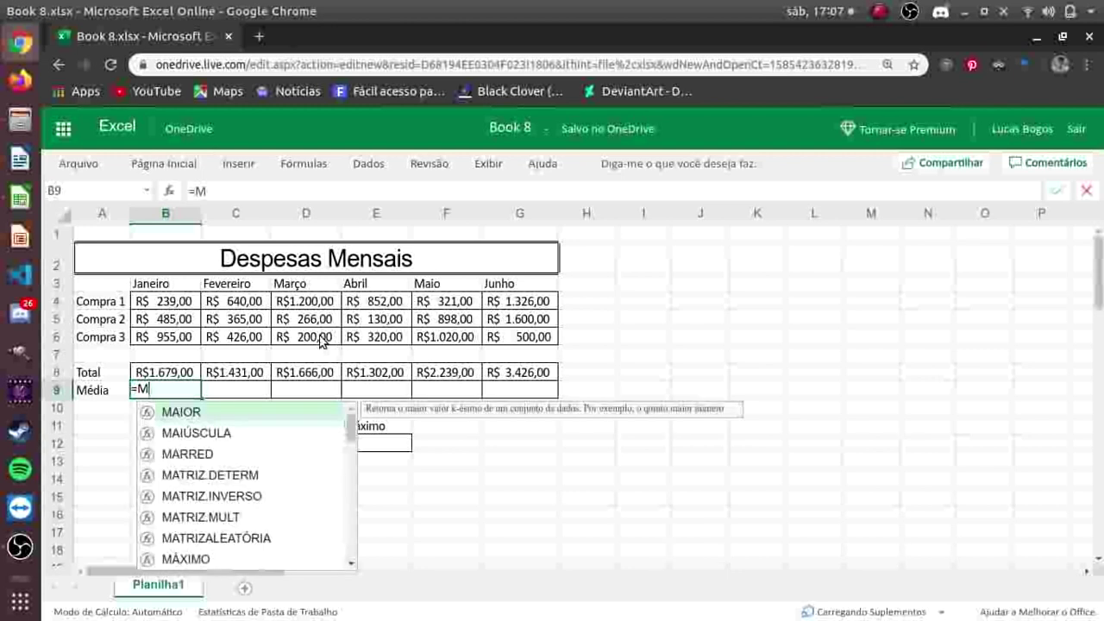
type("ÉDIA")
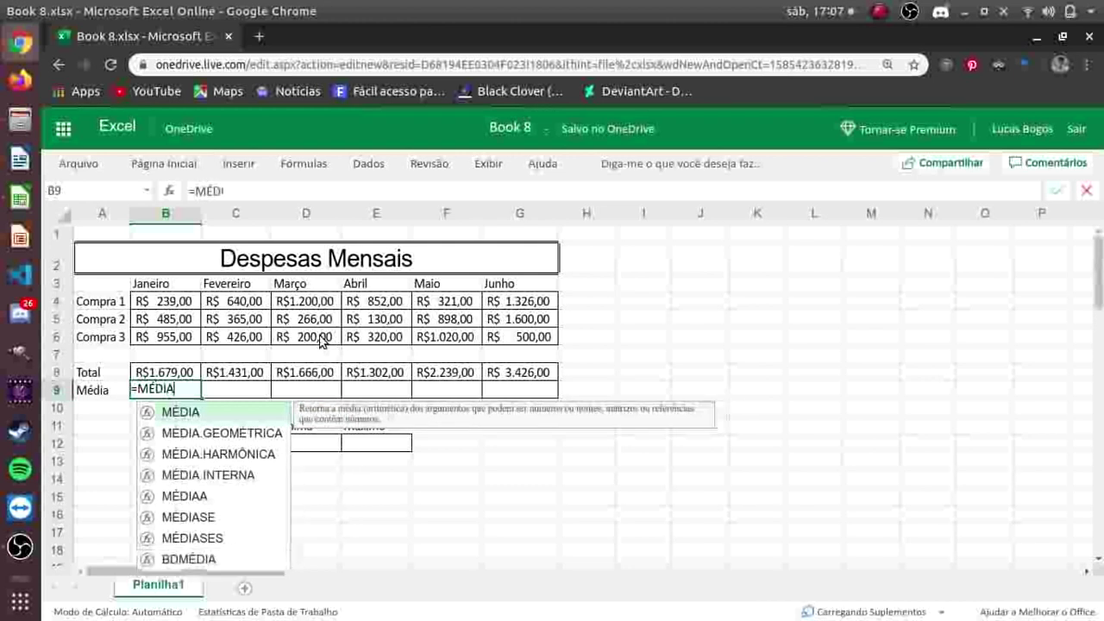
left_click(253, 417)
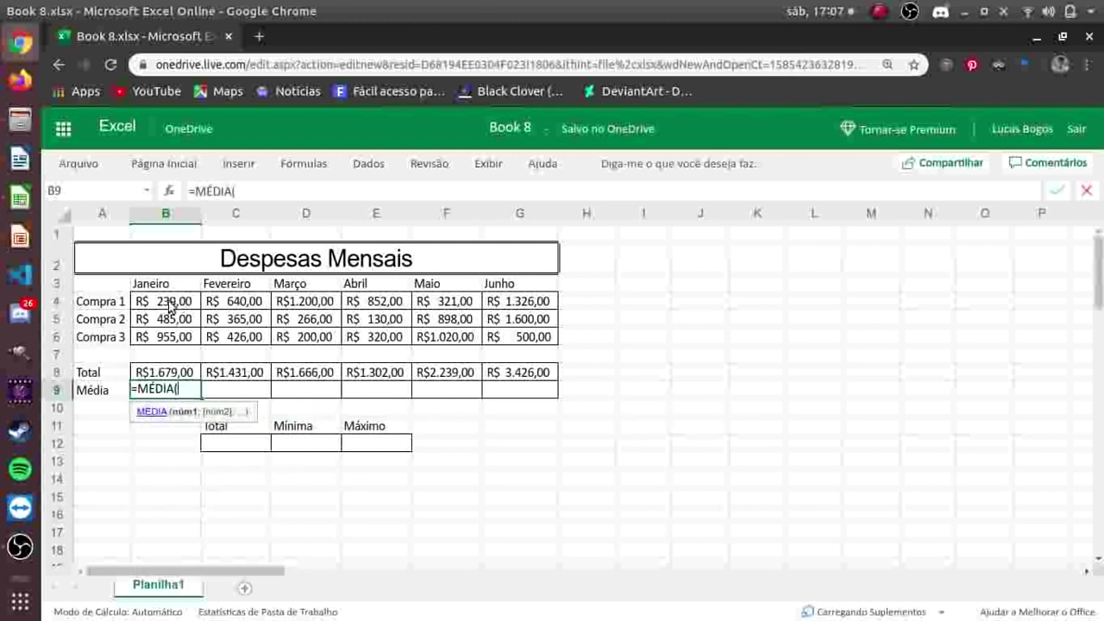
left_click_drag(170, 304, 164, 342)
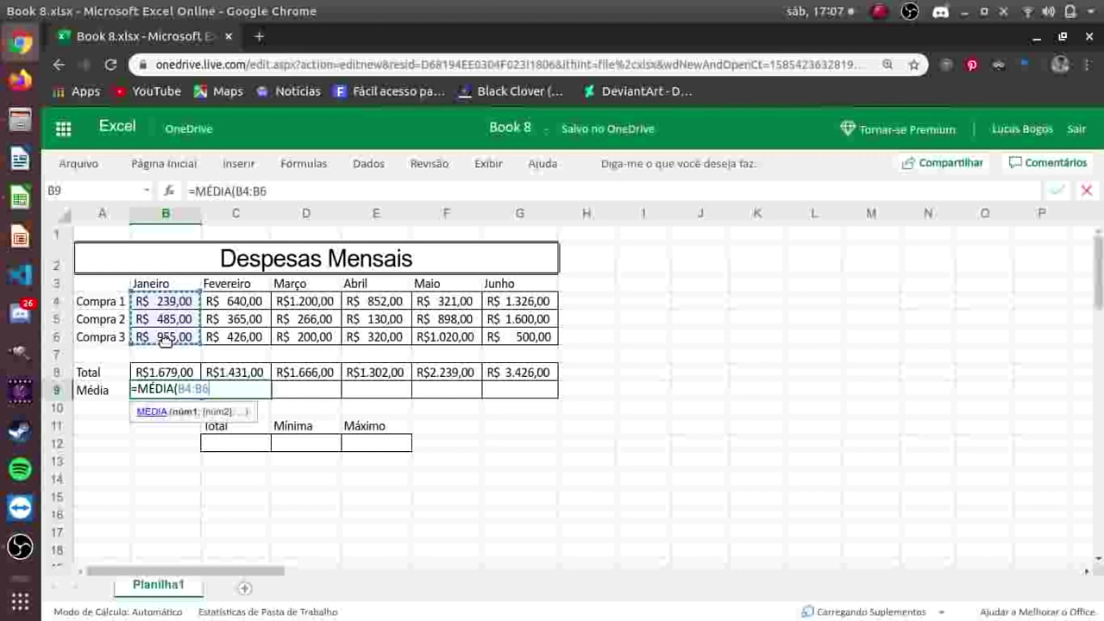
type(")")
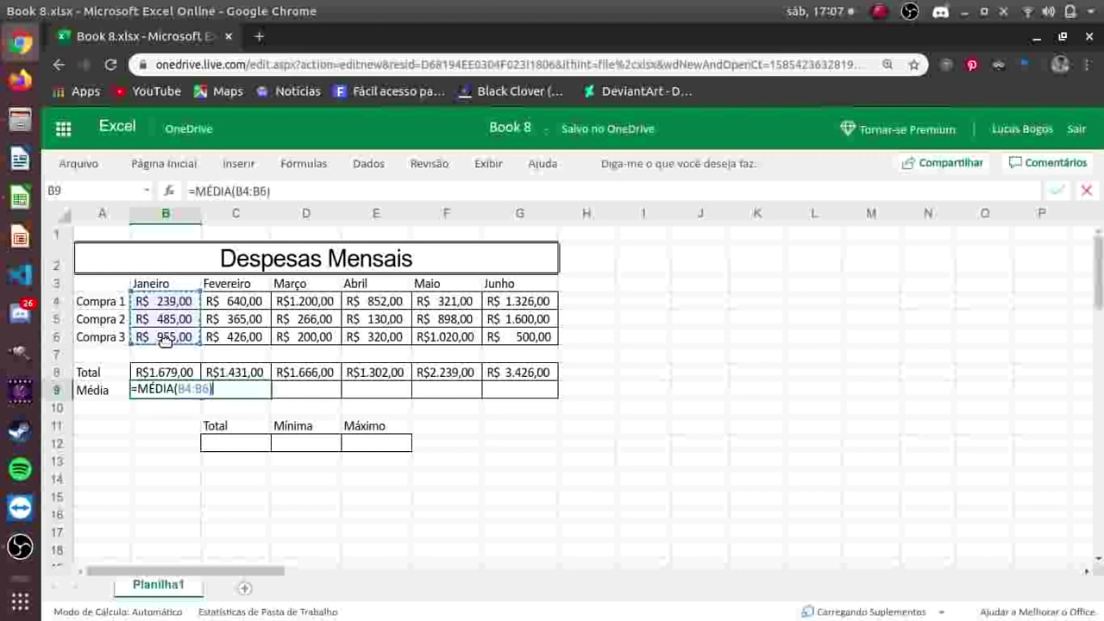
key("Return")
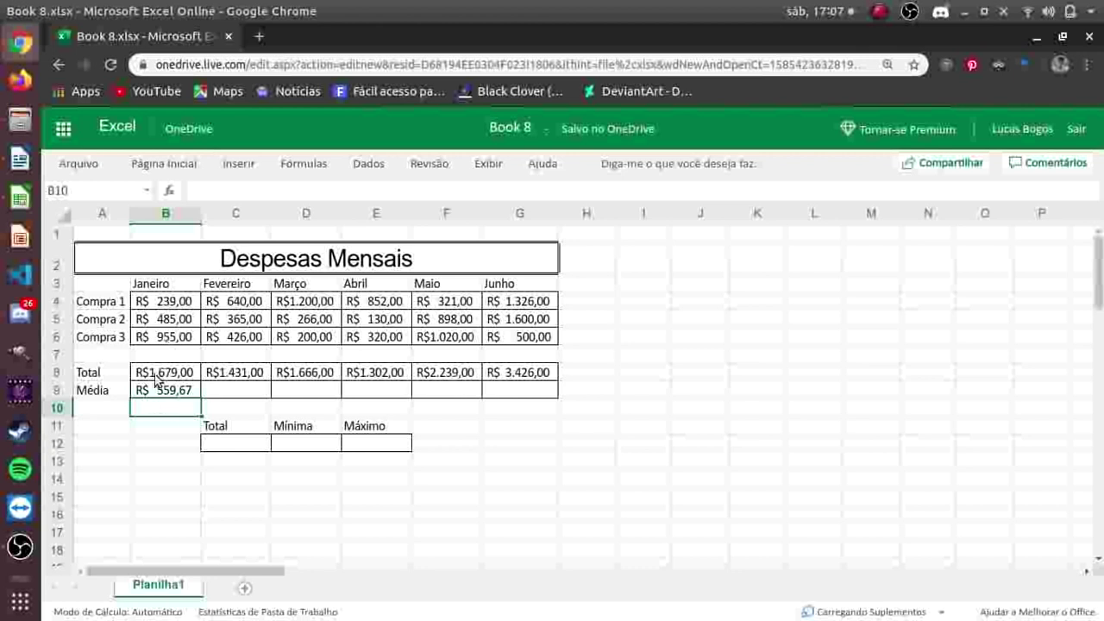
Step: Fill the MÉDIA formula across C9:G9, ending with R$ 1.142,00 for Junho
left_click(242, 395)
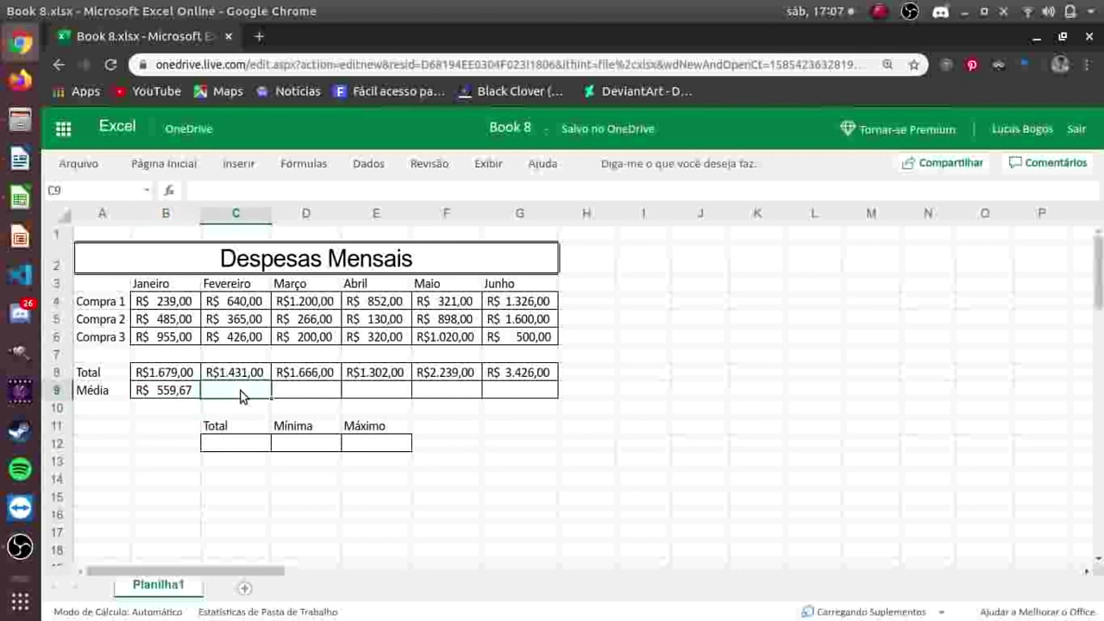
left_click(191, 393)
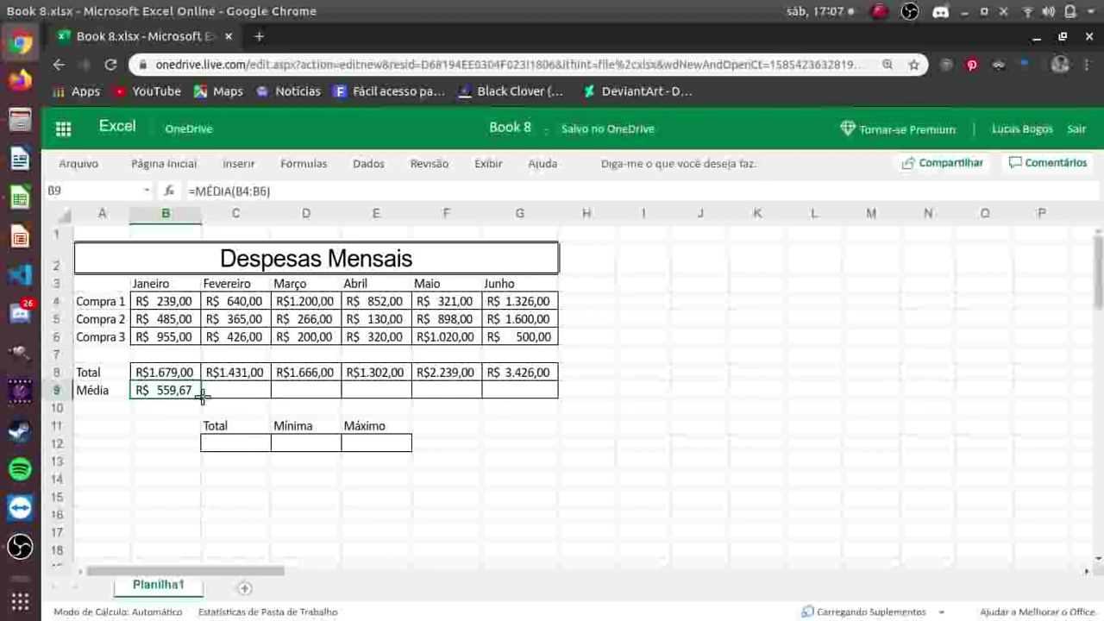
left_click_drag(201, 395, 517, 394)
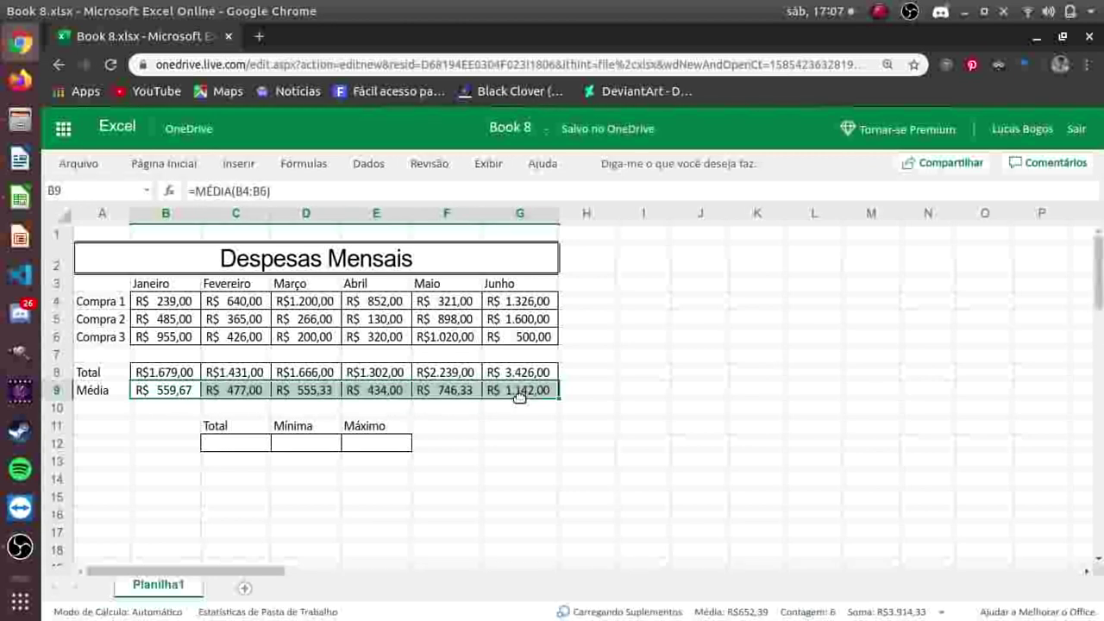
left_click(423, 430)
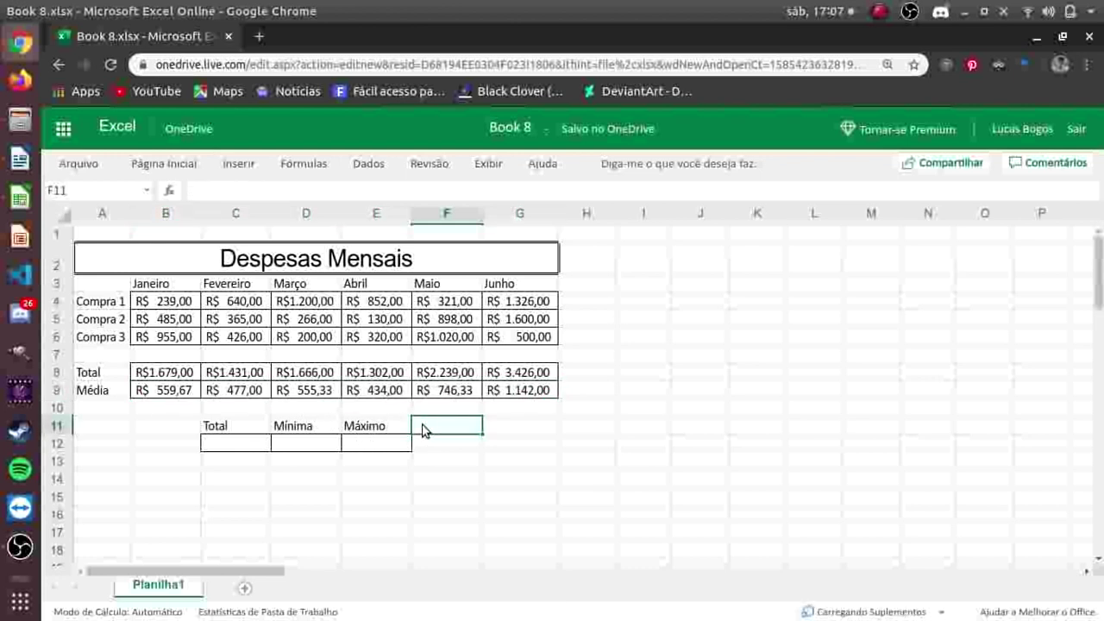
Step: Enter =SOMA(B8:G8) in C12 for an overall Total of R$11.743,00 and autofit column C
left_click(233, 447)
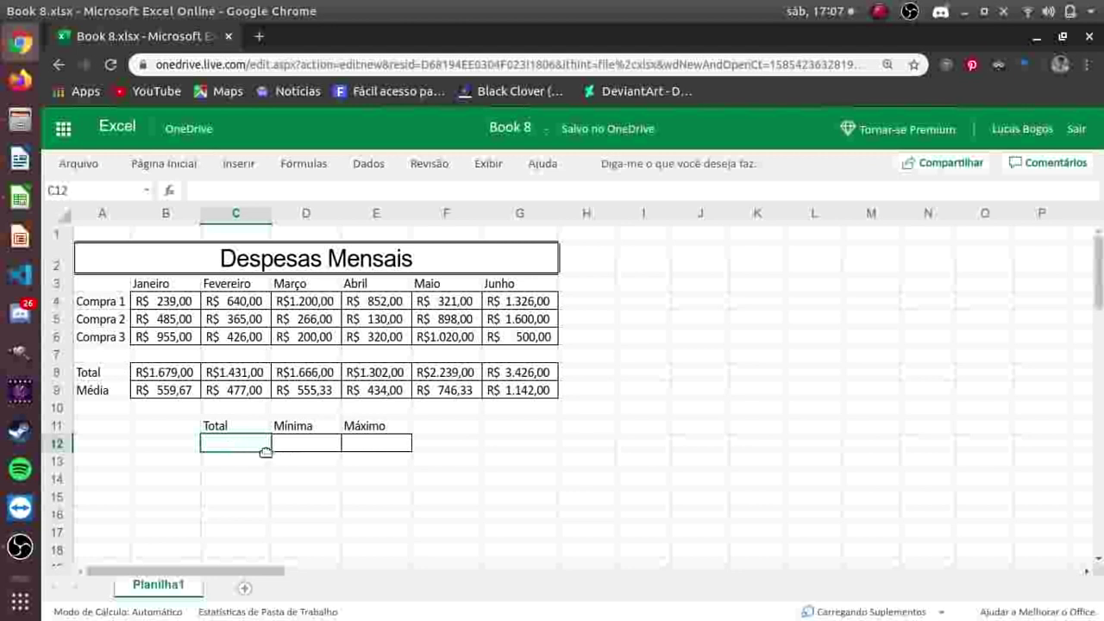
type("=")
type("SOMA")
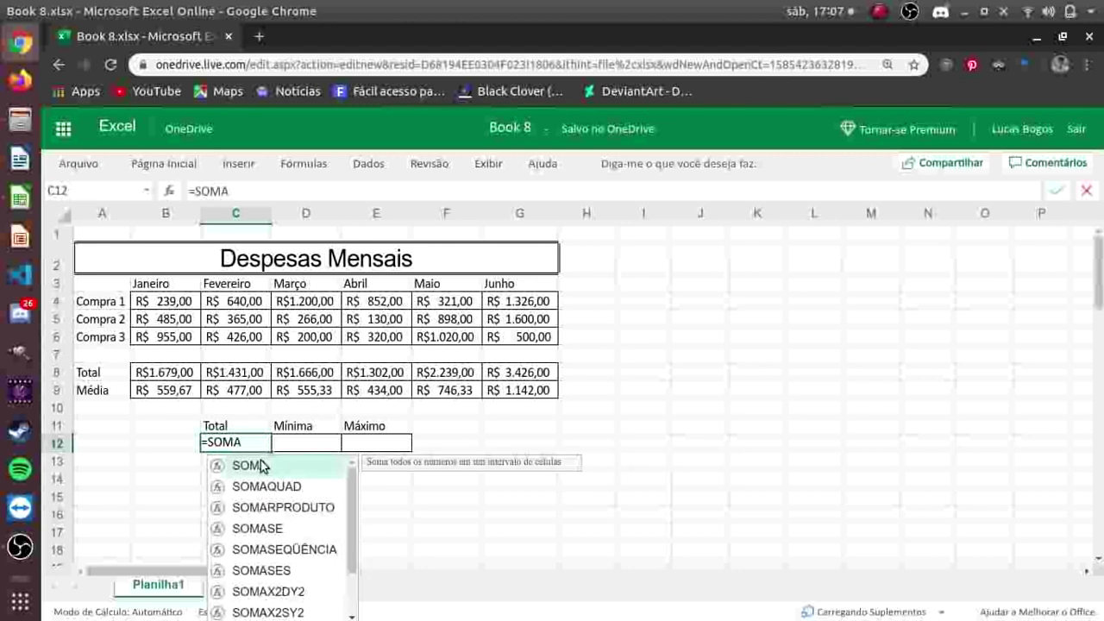
double_click(261, 466)
left_click(183, 373)
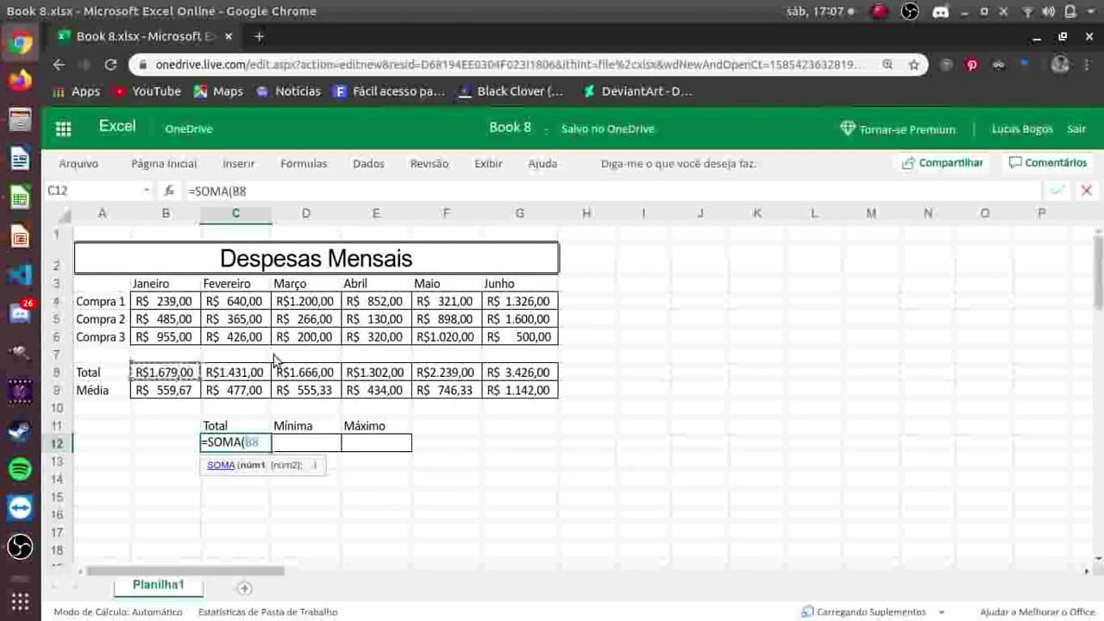
left_click_drag(274, 361, 520, 377)
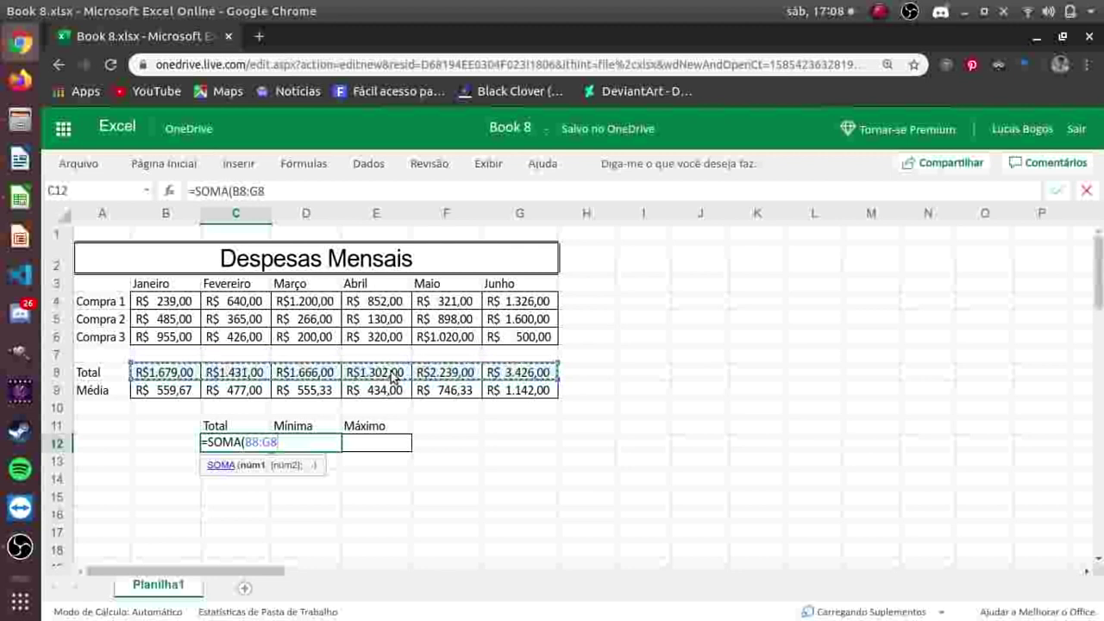
key("Return")
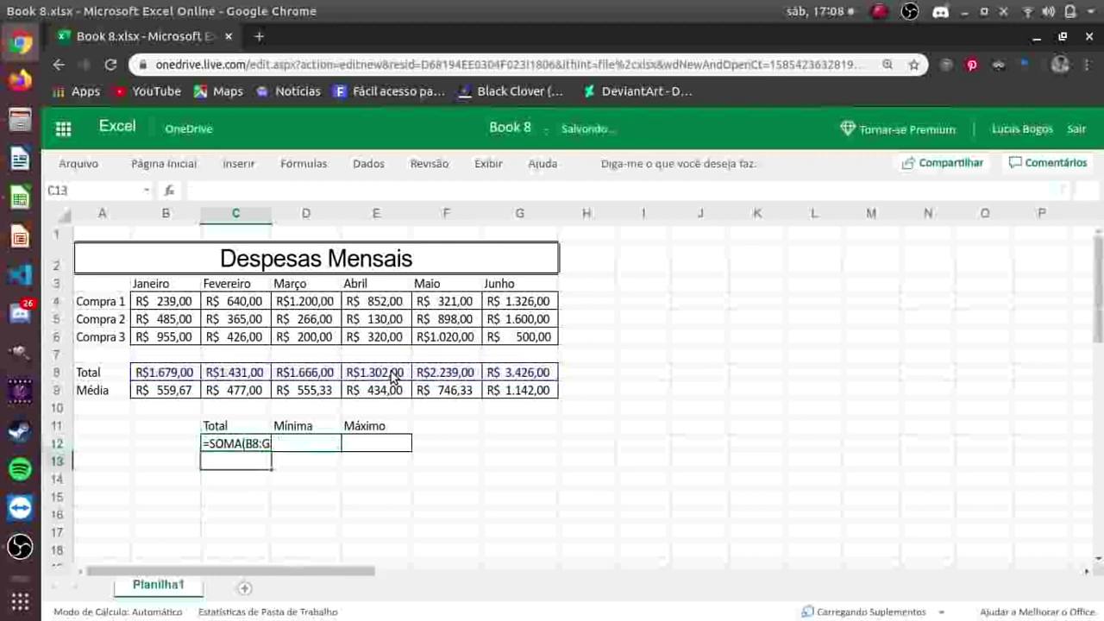
double_click(271, 213)
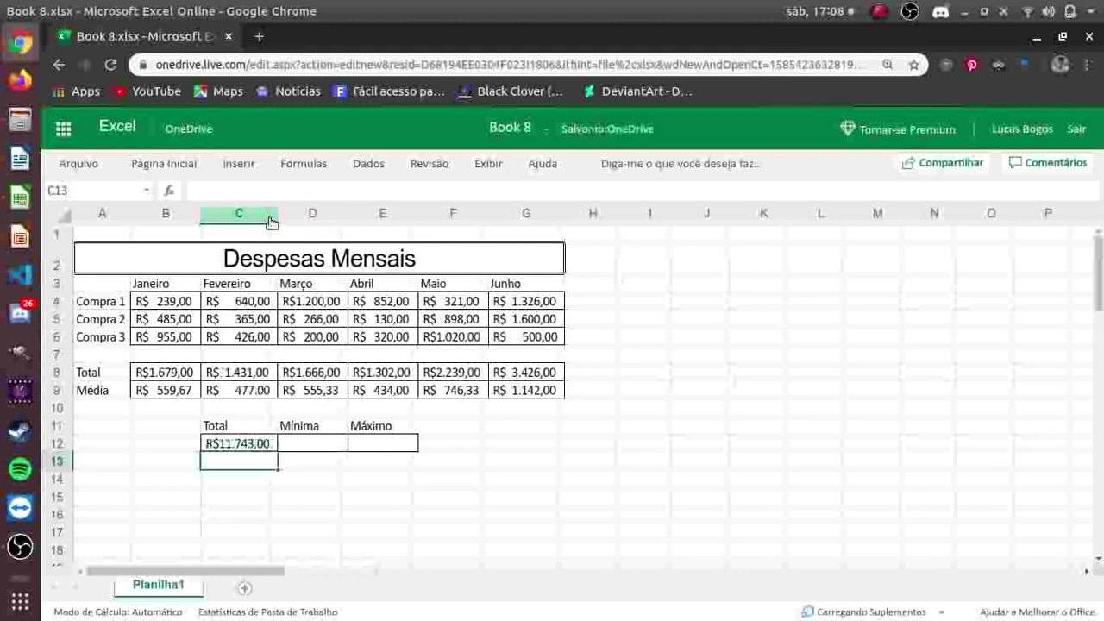
left_click(302, 444)
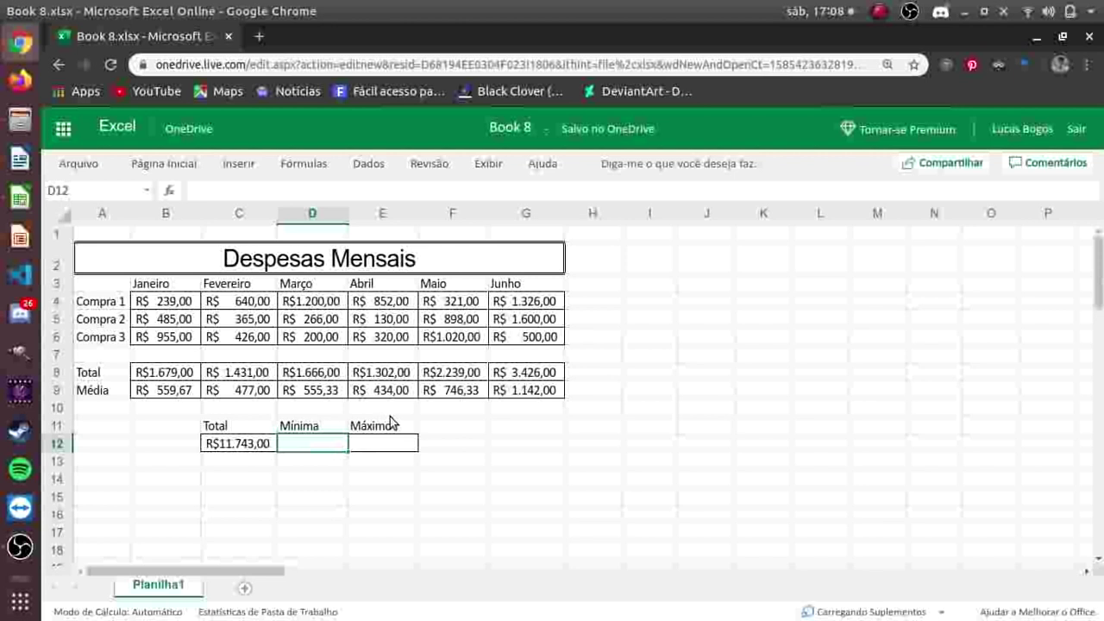
Step: Enter =MÍNIMO(B4:G6) in D12 so Mínima shows R$ 130,00
type("=M")
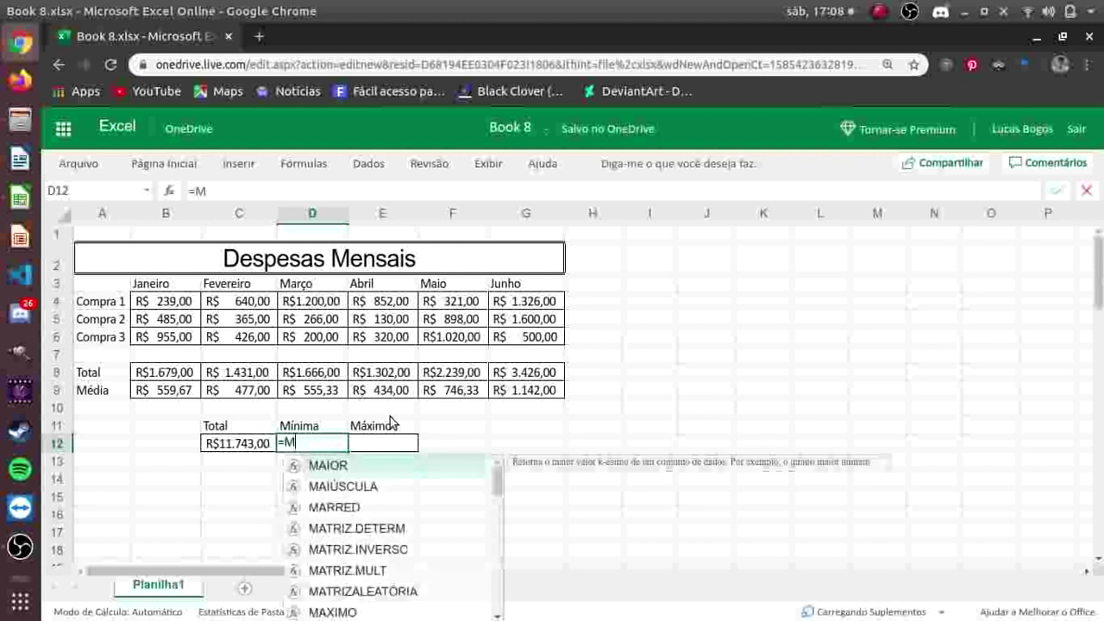
type("ÍNIMA")
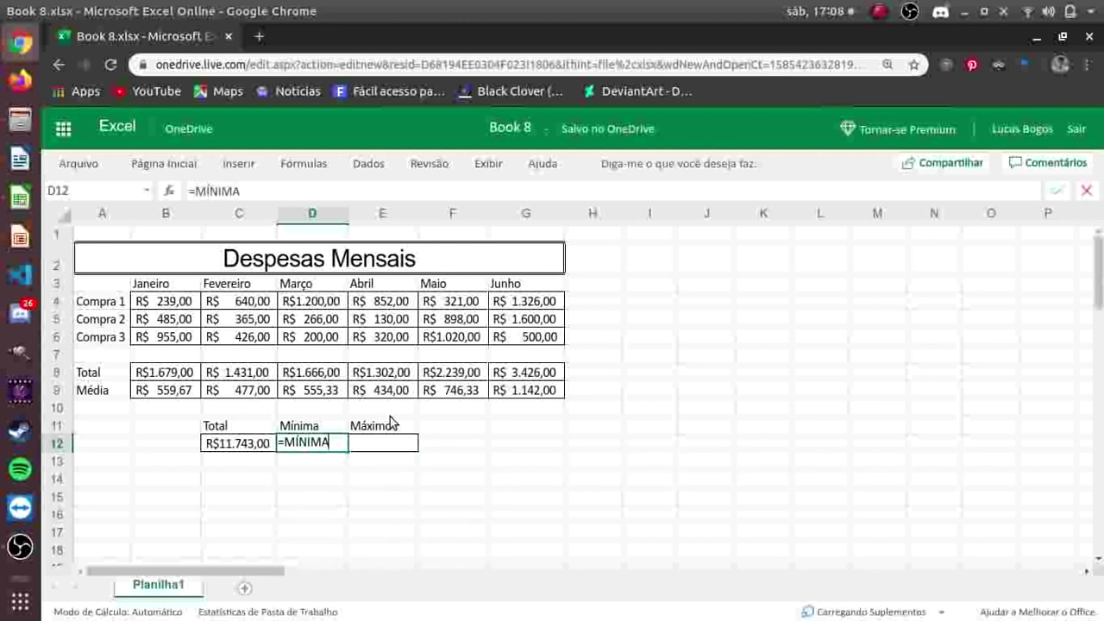
type("=")
key("BackSpace")
key("BackSpace")
type("O")
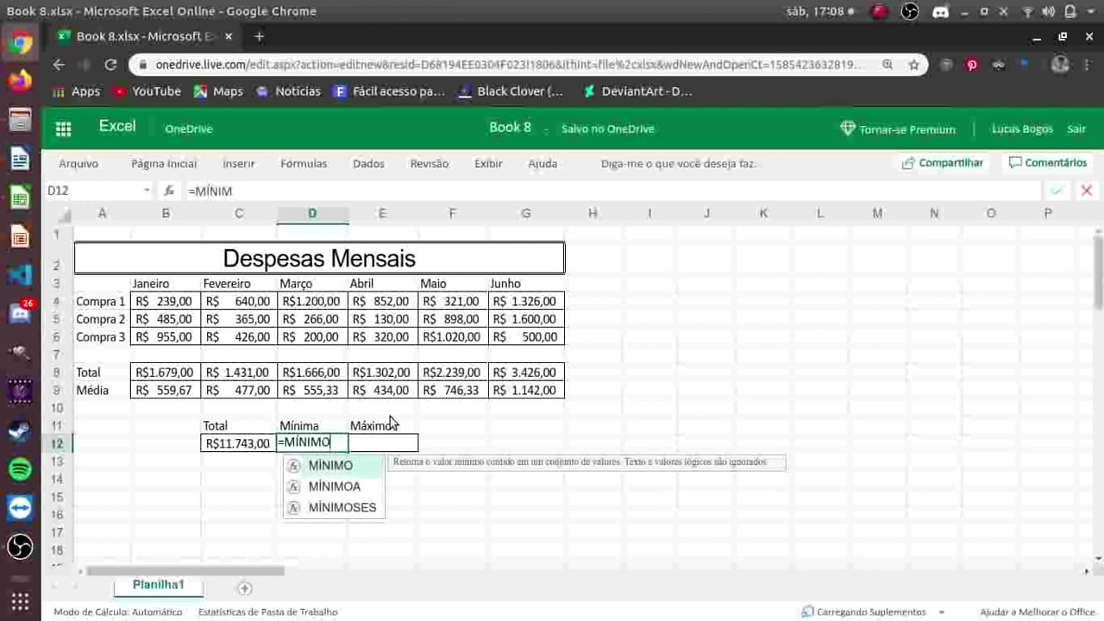
double_click(336, 467)
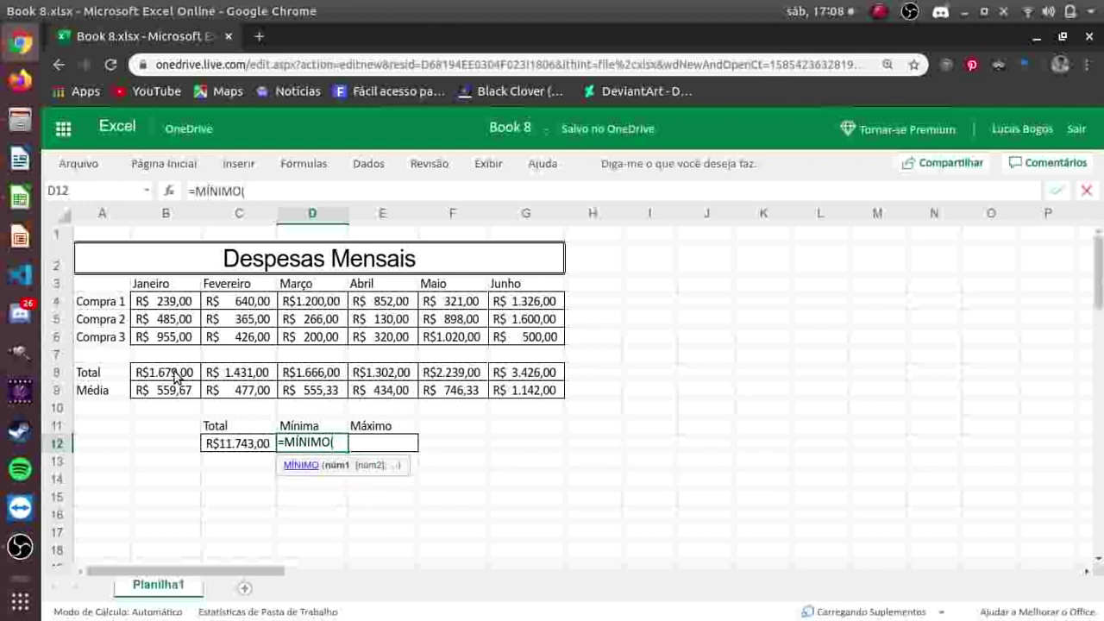
left_click_drag(175, 377, 507, 375)
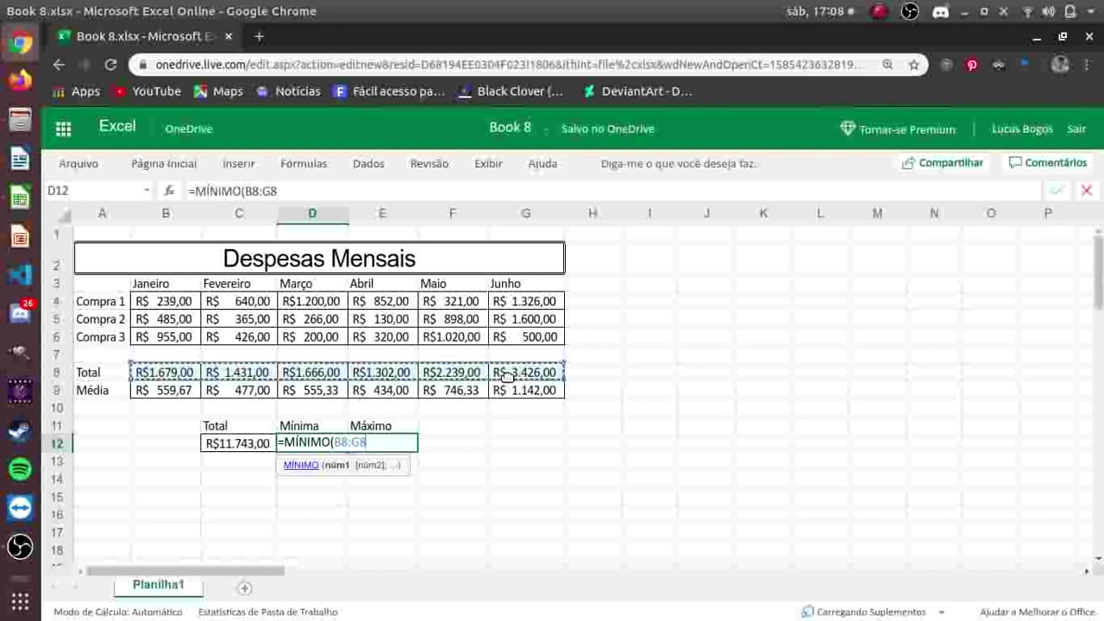
type(")")
key("BackSpace")
key("BackSpace")
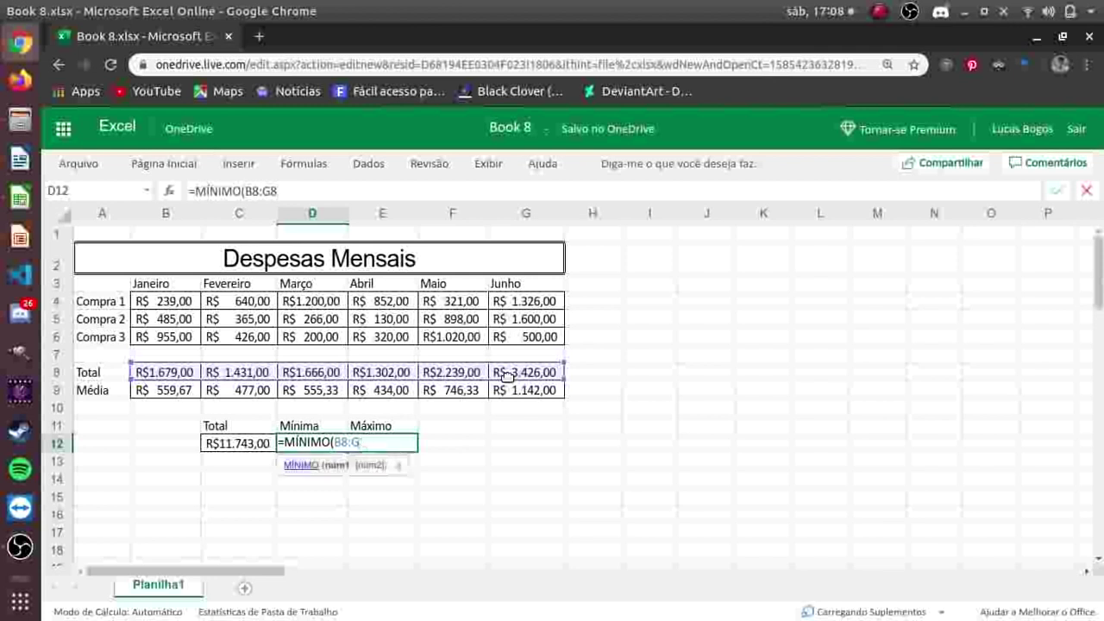
key("BackSpace")
key("BackSpace")
key("BackSpace")
key("BackSpace")
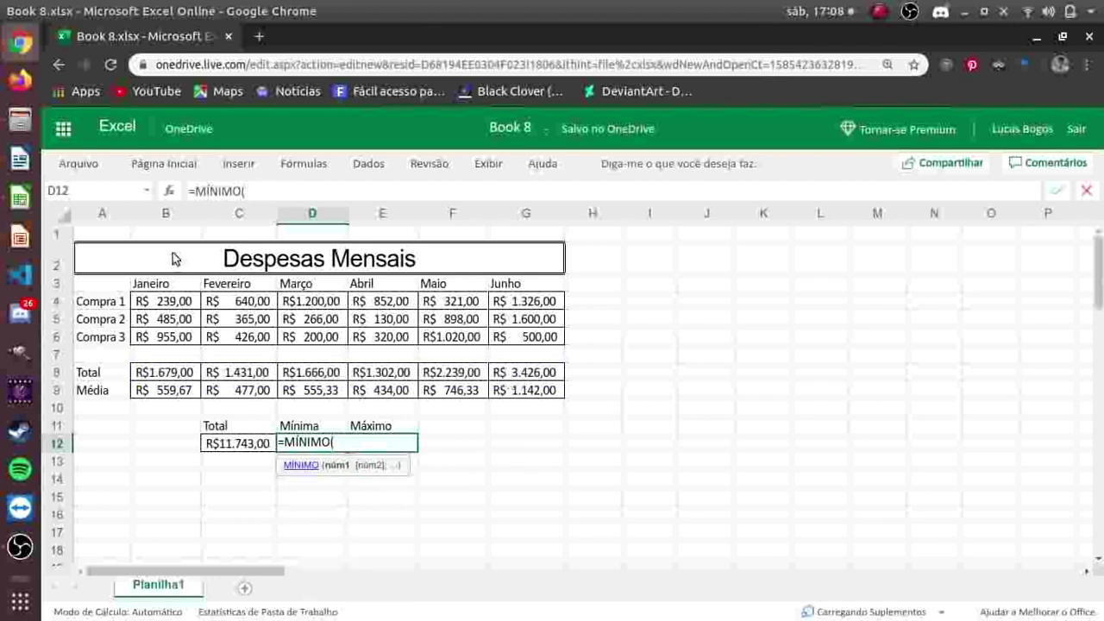
left_click_drag(171, 306, 512, 341)
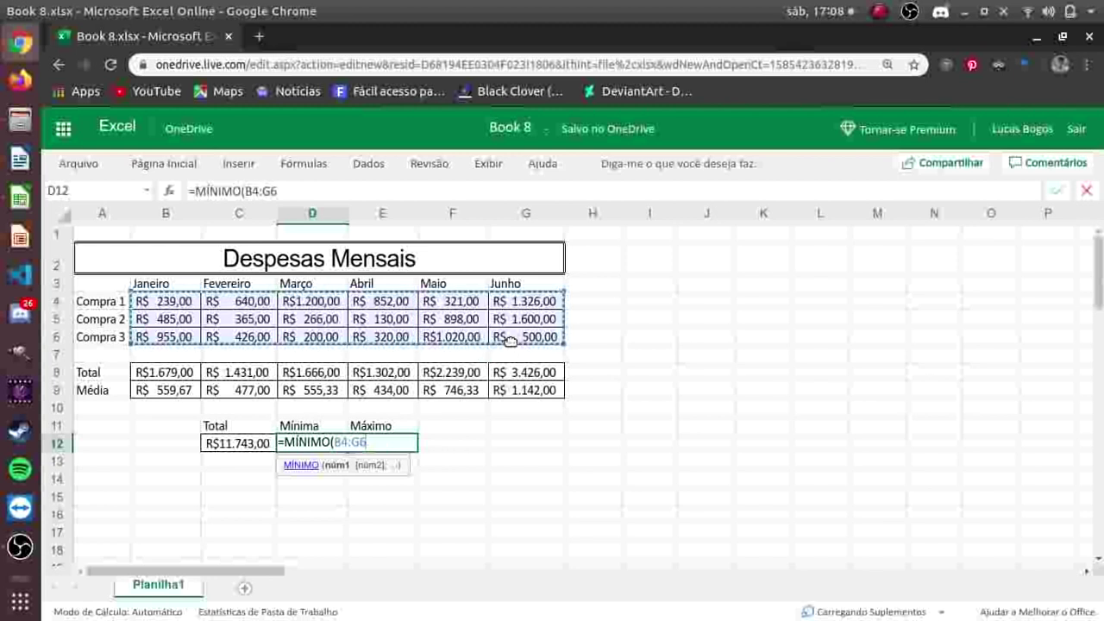
type(")")
key("Return")
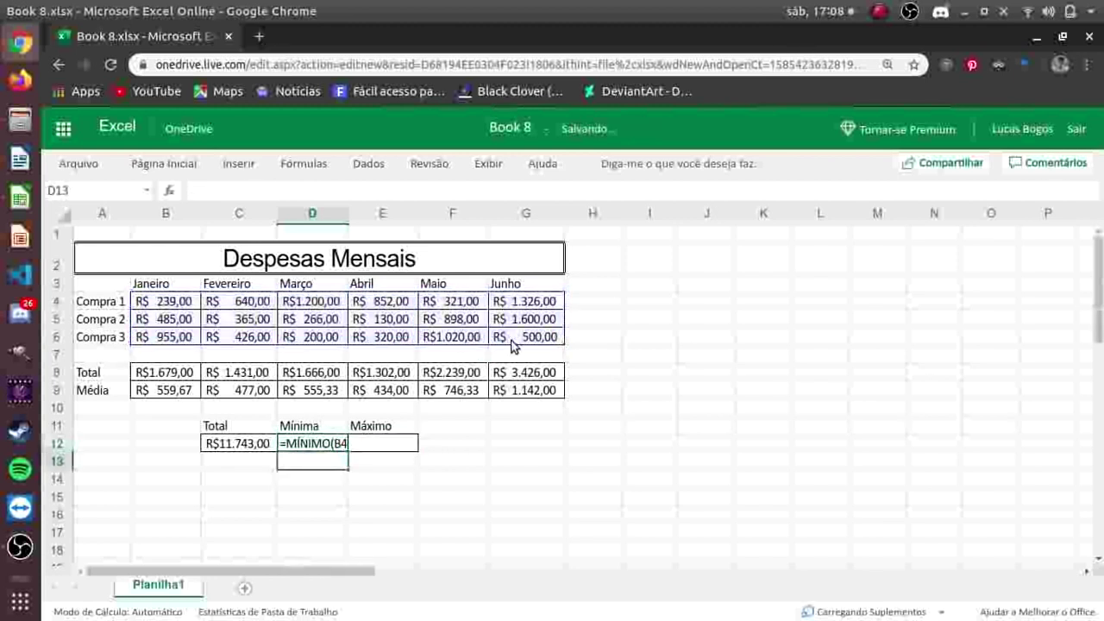
left_click(369, 445)
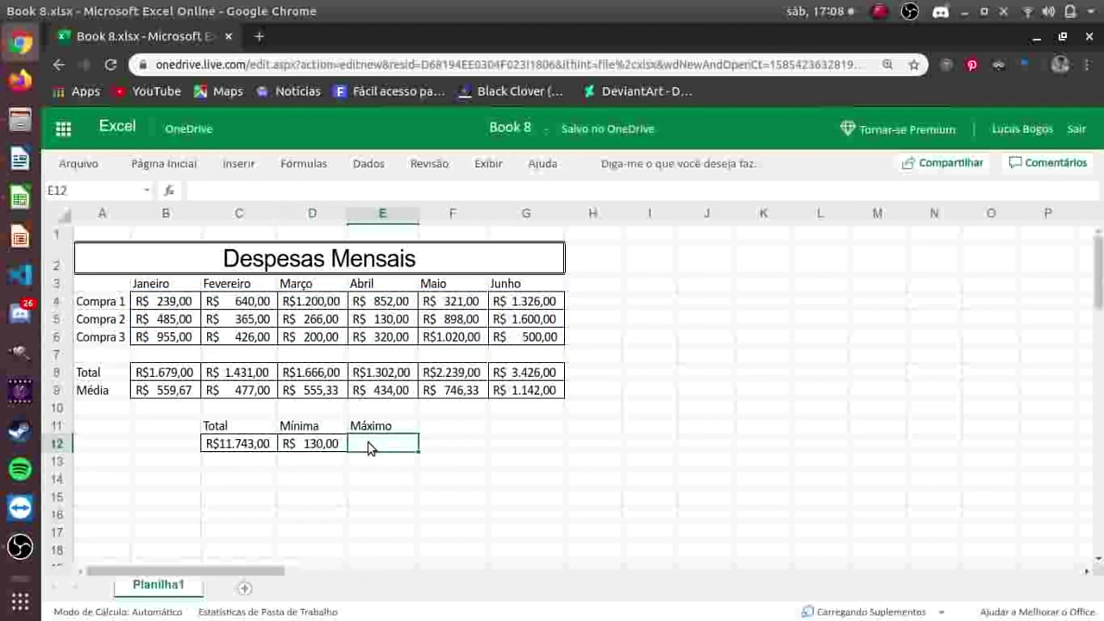
Step: Enter =MÁXIMO(B4:G6) in E12 so Máximo shows R$1.600,00
type("=")
type("M")
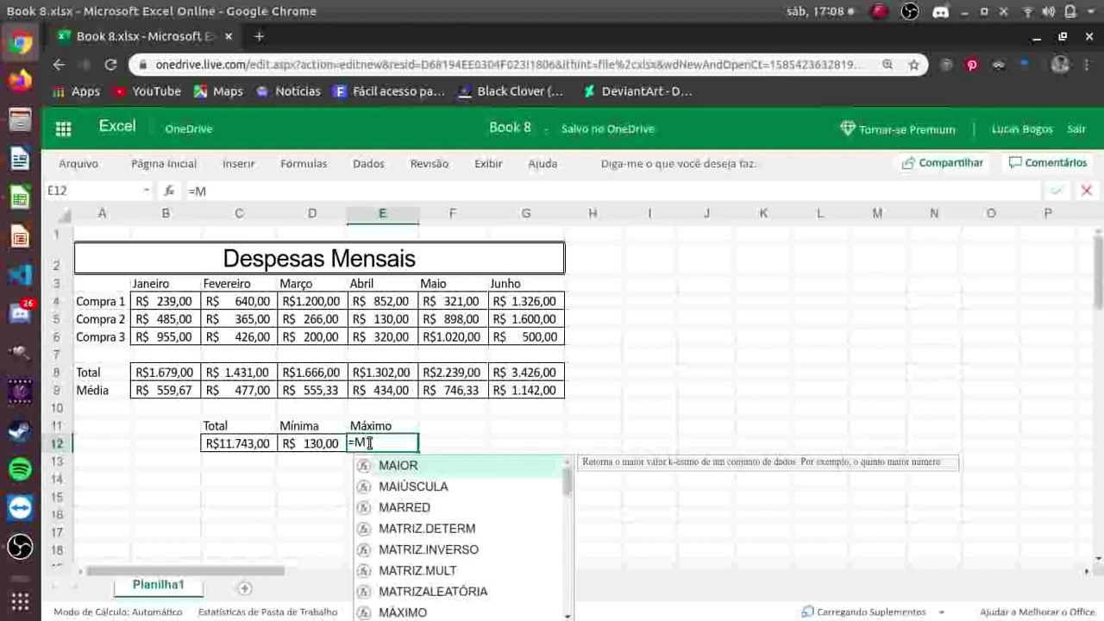
type("ÁX")
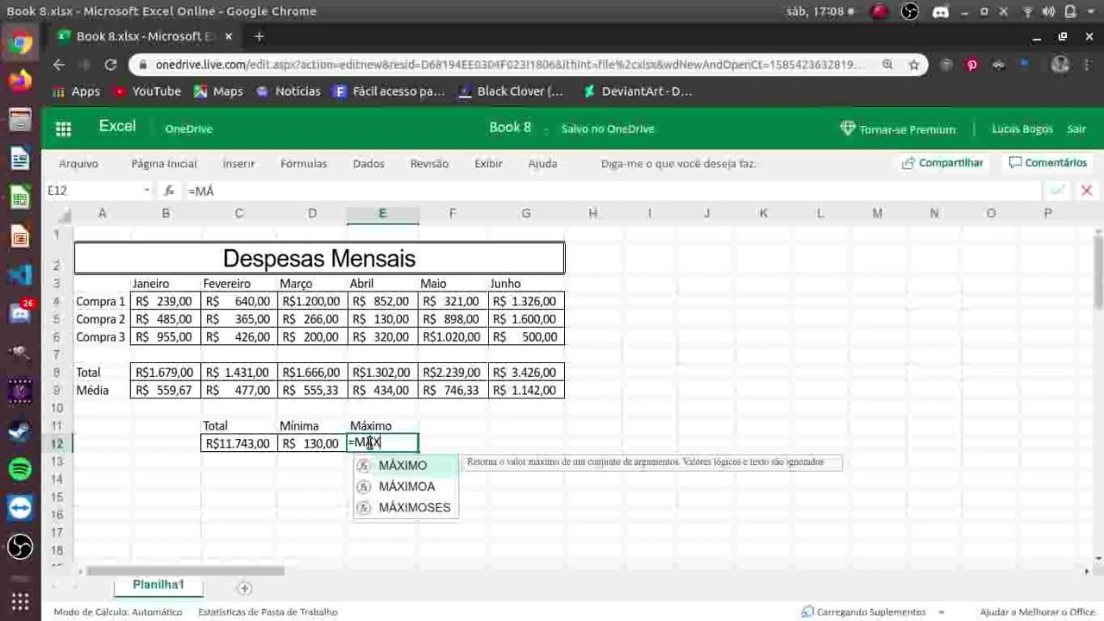
type("I")
double_click(395, 465)
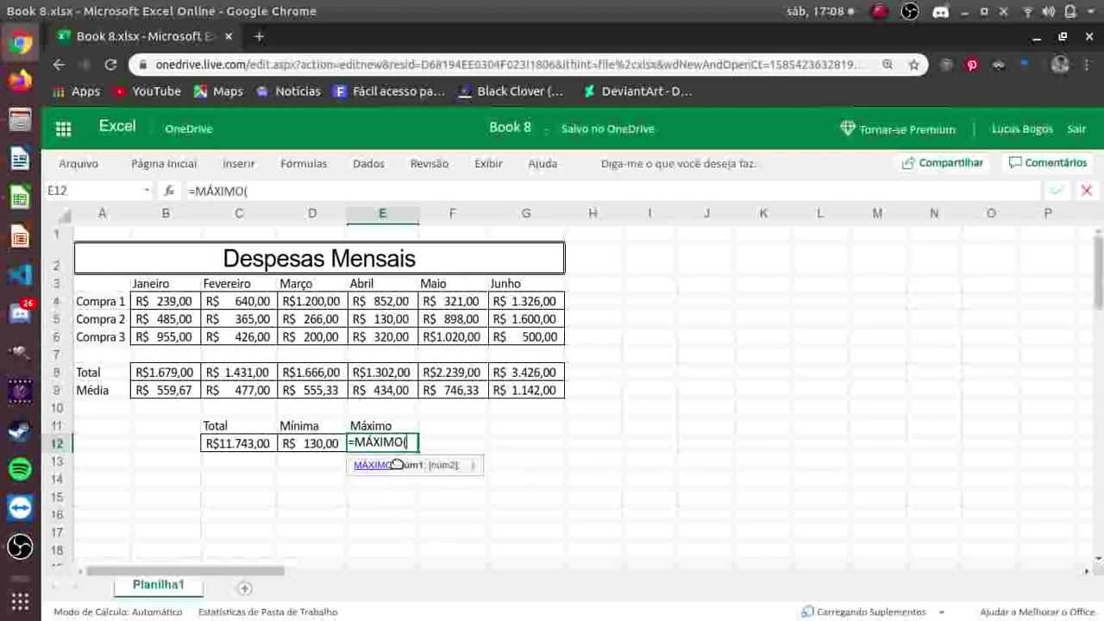
type(")")
key("BackSpace")
left_click_drag(175, 308, 555, 343)
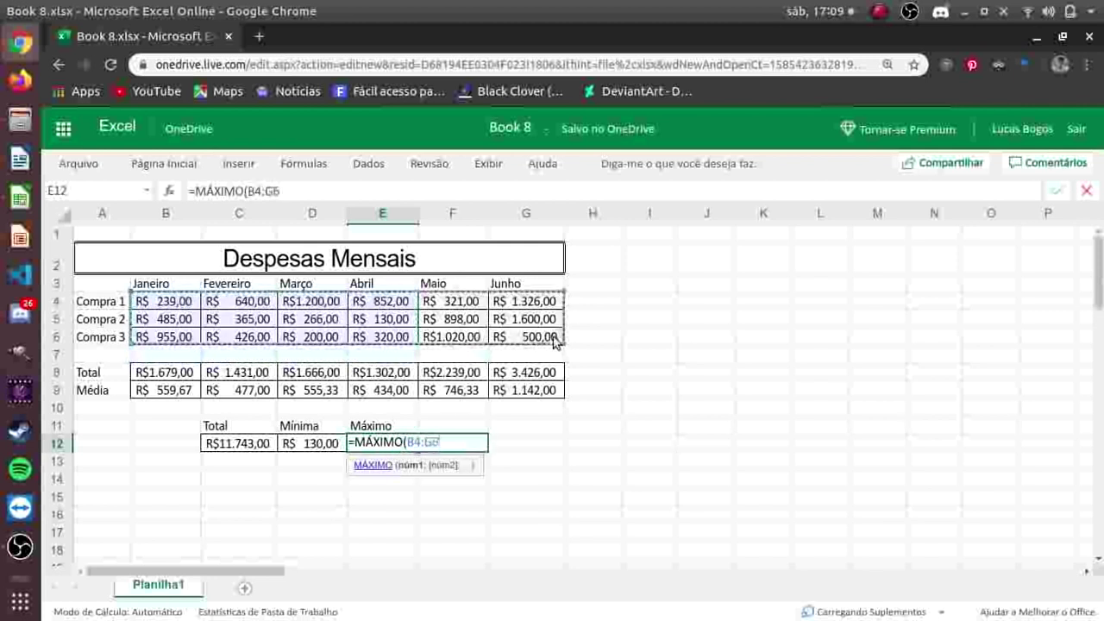
type(")")
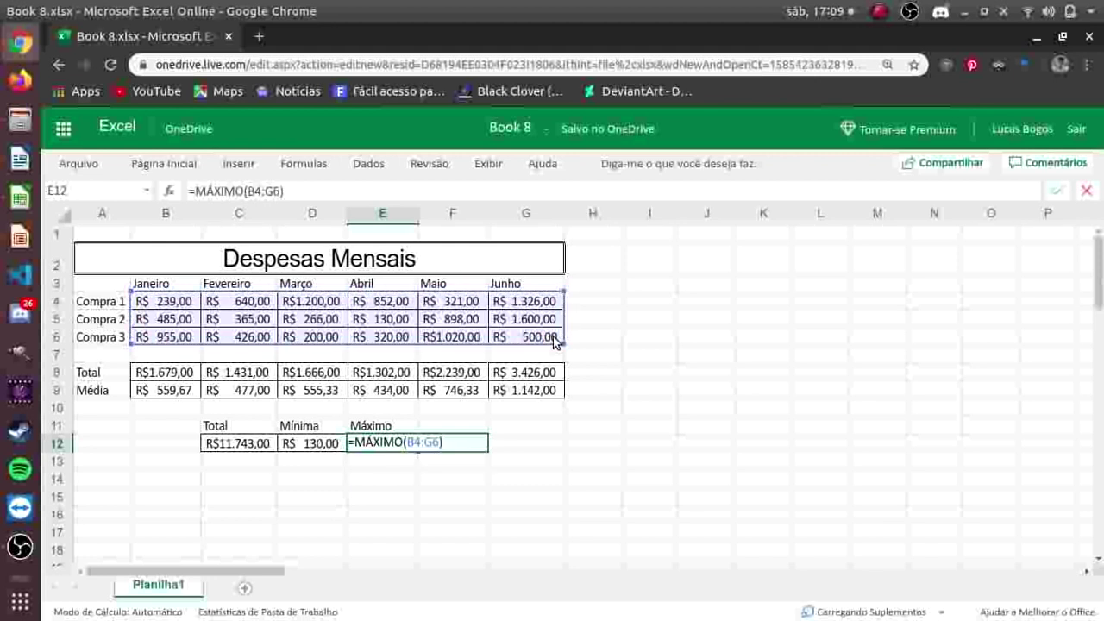
key("Return")
left_click(499, 487)
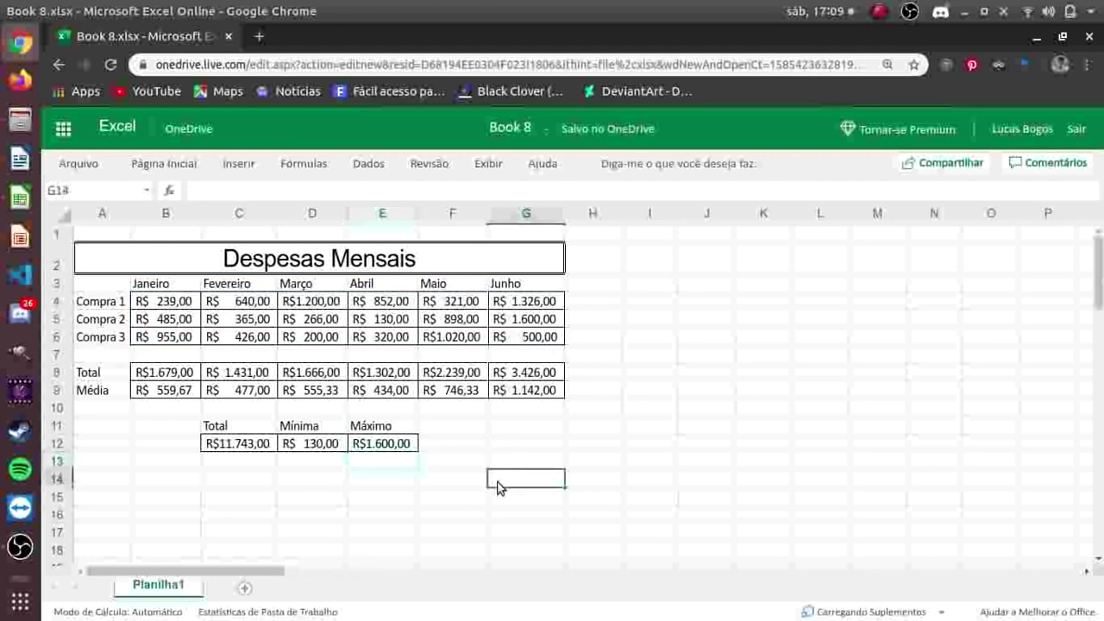
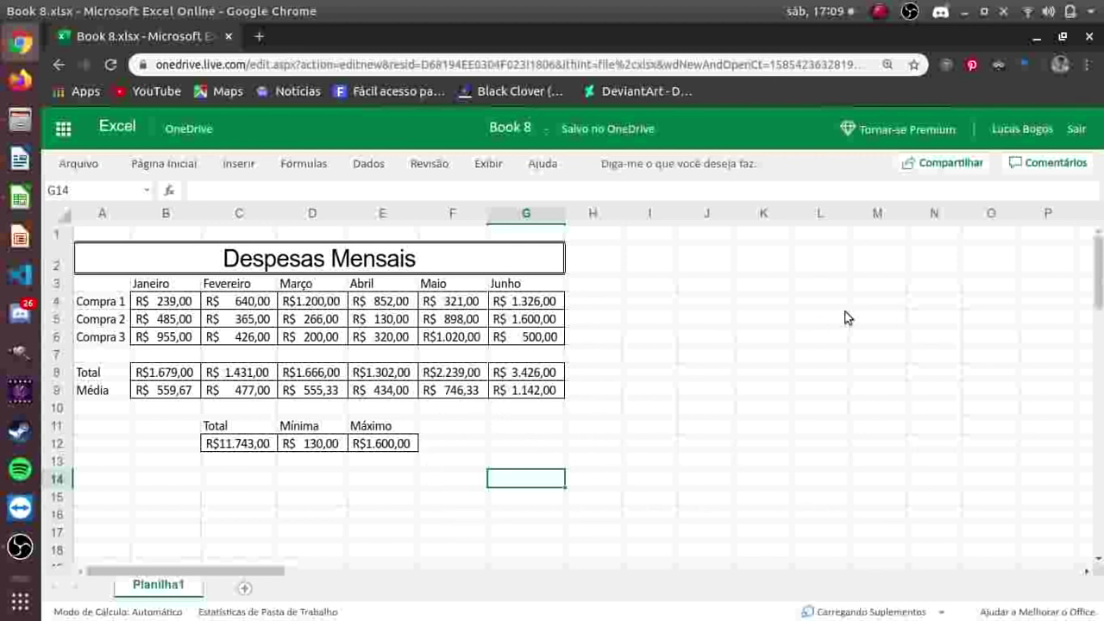
Step: Select and then deselect the empty block I2:P18 beside the table
left_click(650, 259)
left_click_drag(650, 260, 1046, 543)
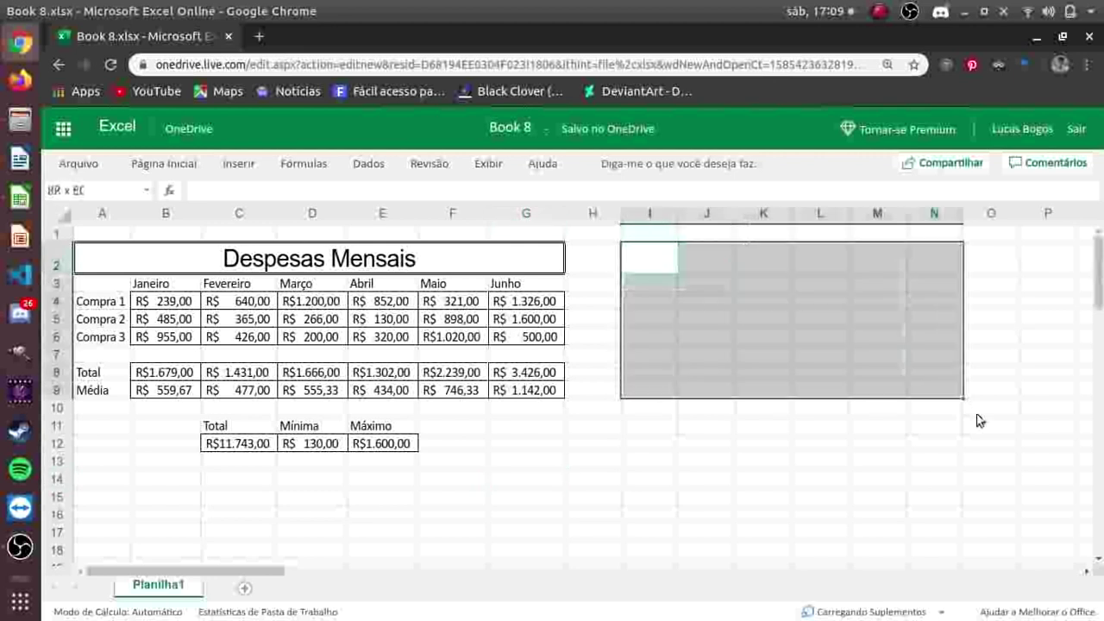
left_click(666, 494)
left_click(458, 464)
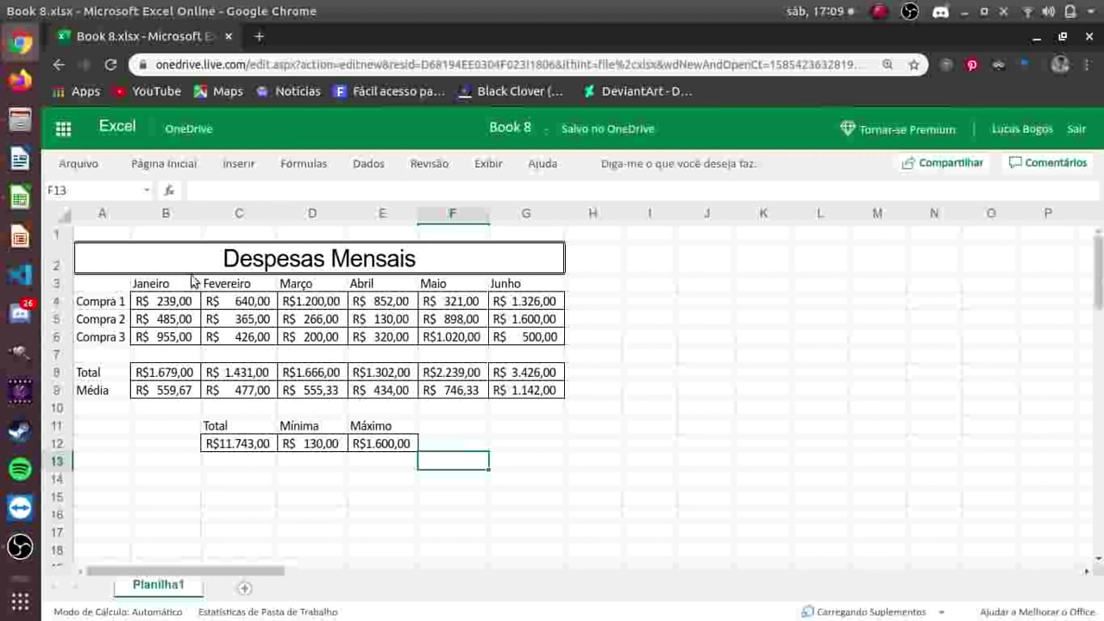
Step: Give the month header row A3:G3 a black fill with white text
left_click(107, 344)
left_click(111, 285)
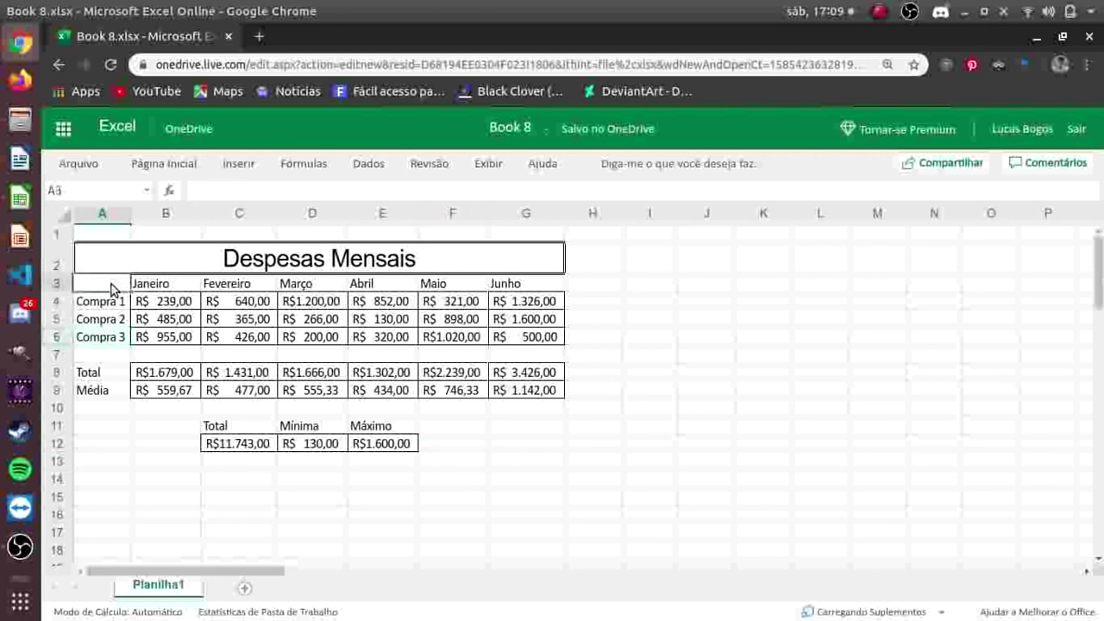
left_click(110, 334, "shift")
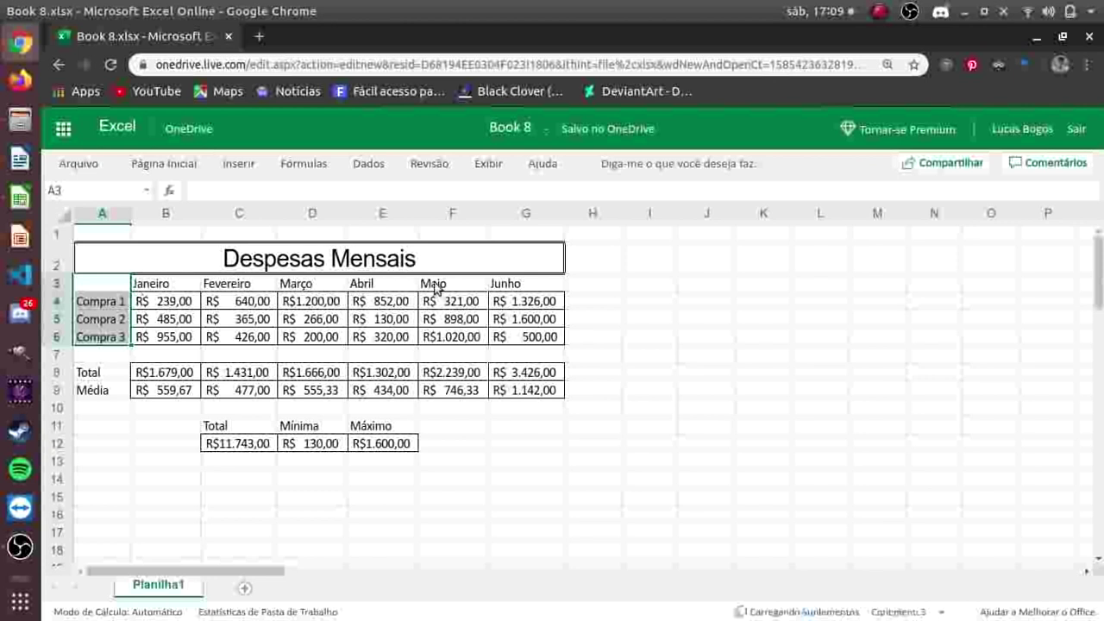
left_click(533, 285)
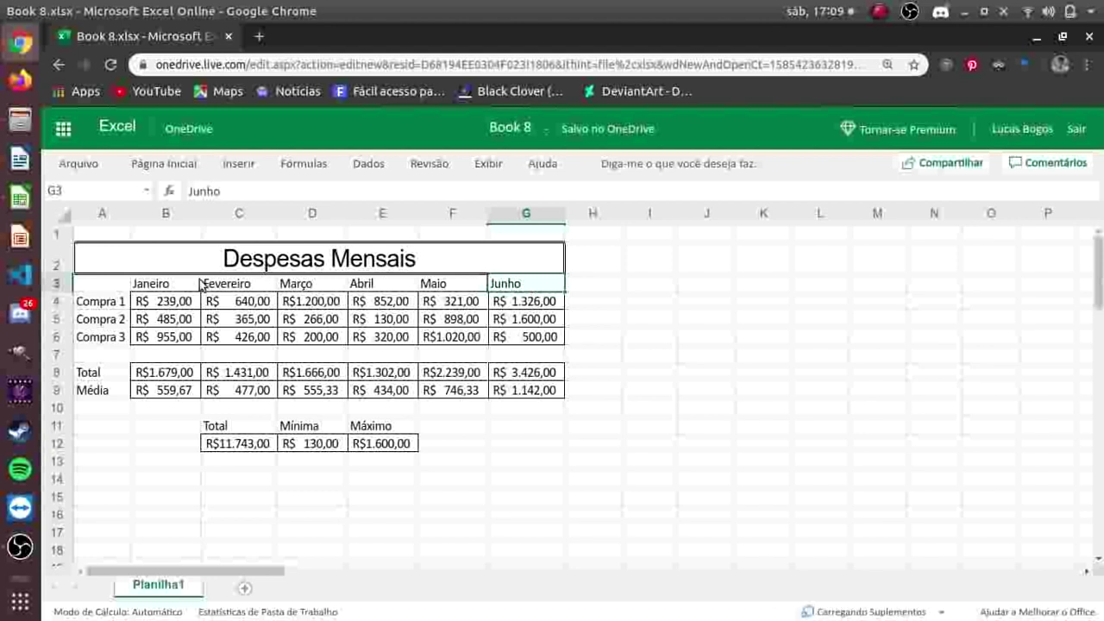
left_click(121, 284, "shift")
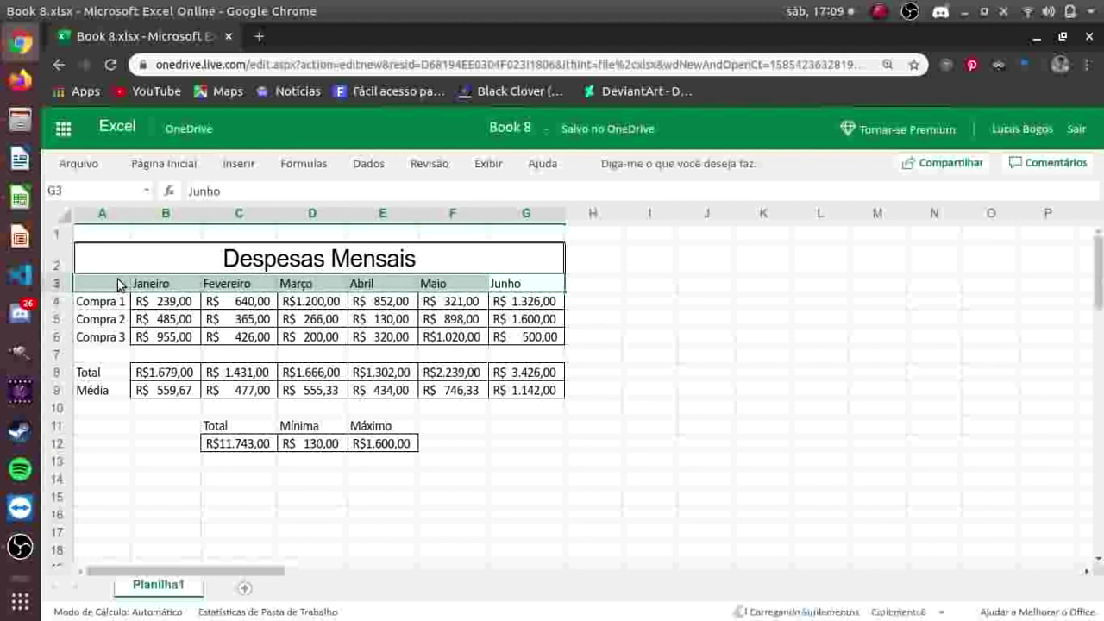
left_click(155, 165)
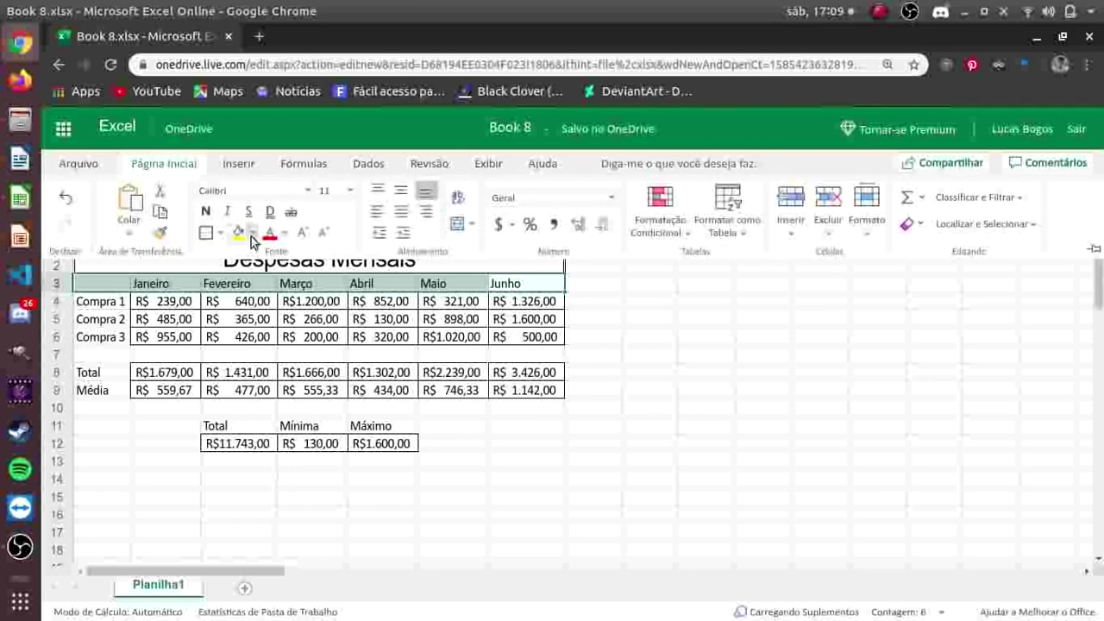
left_click(253, 232)
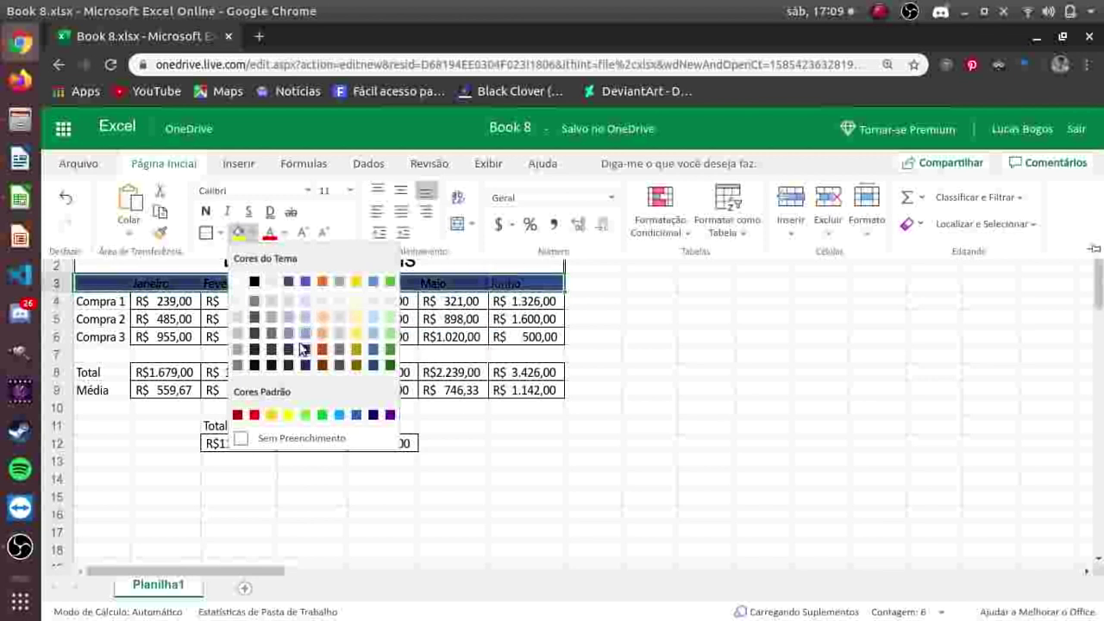
left_click(254, 365)
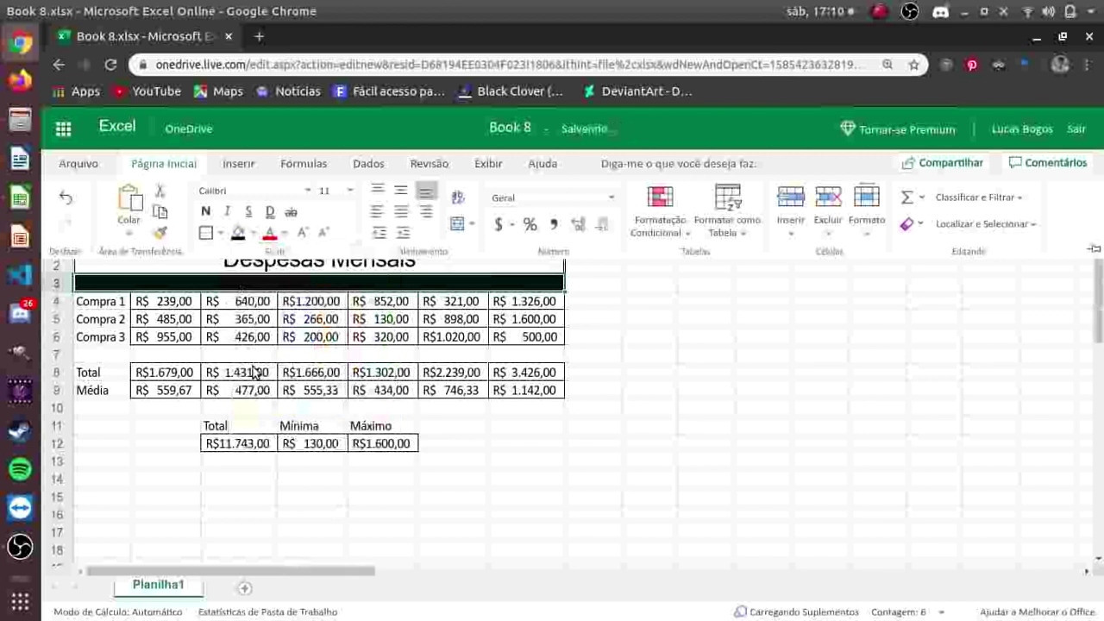
left_click(284, 233)
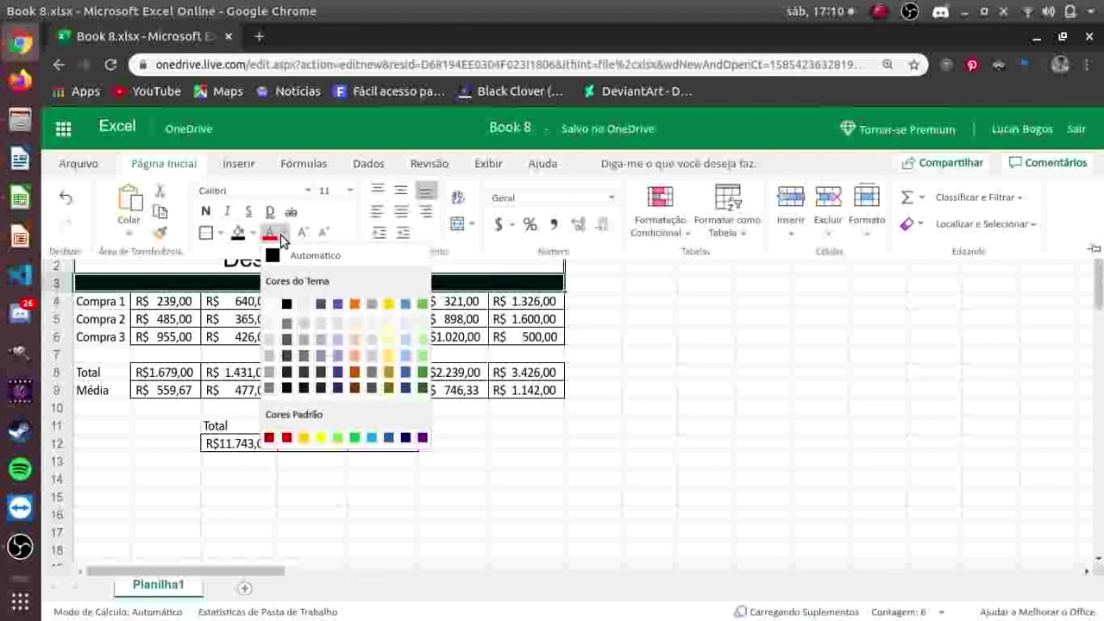
left_click(273, 308)
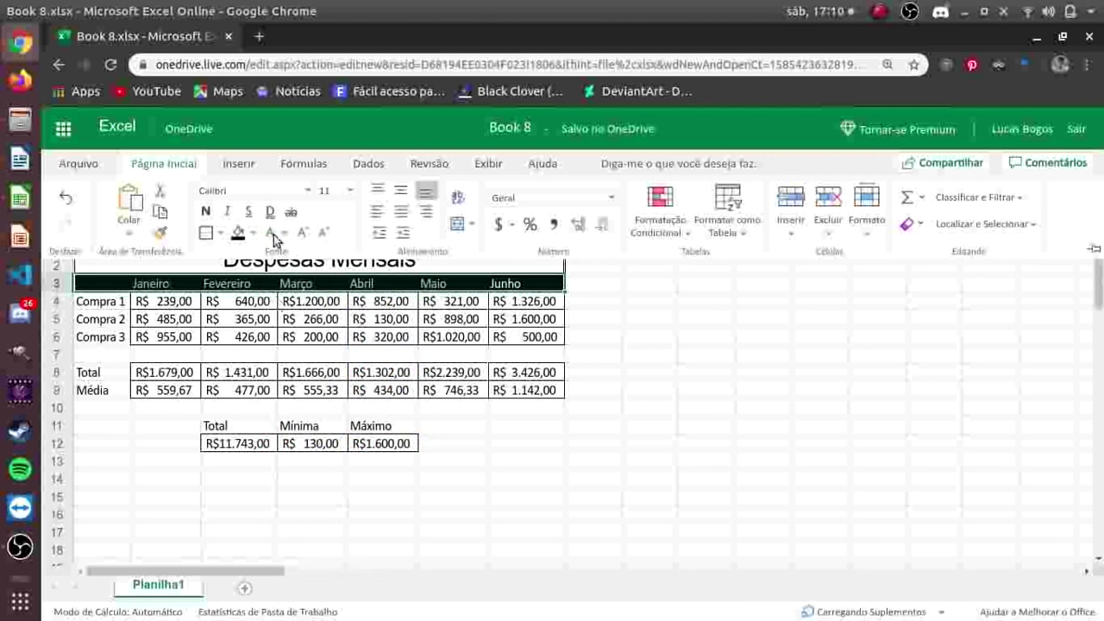
Step: Make the Total and Média labels in A8:A9 black with white text
left_click(105, 302)
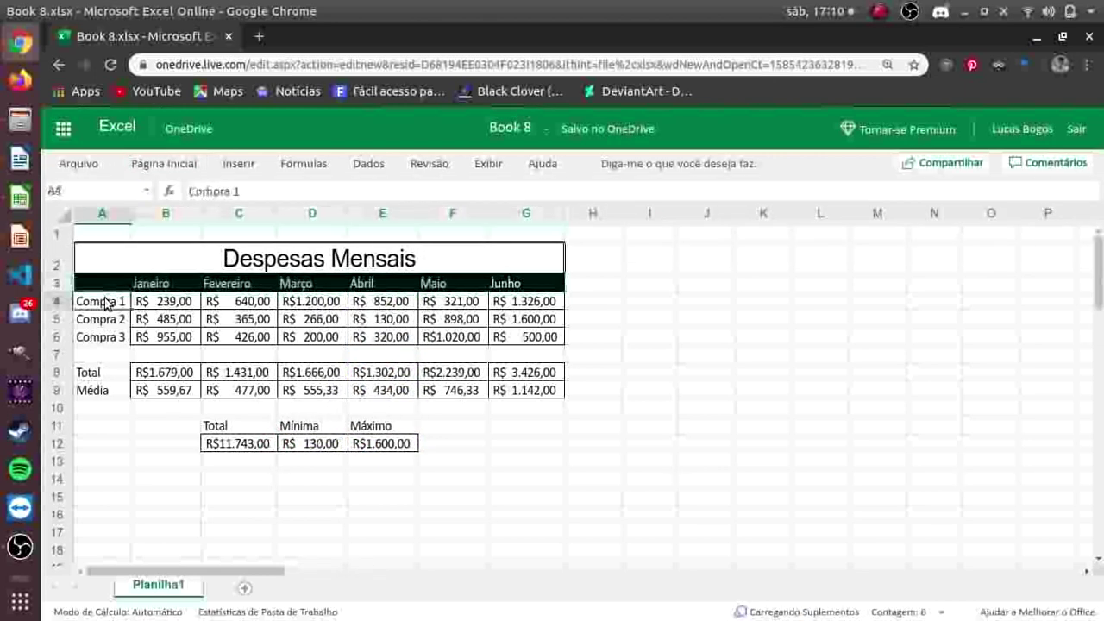
left_click(89, 370)
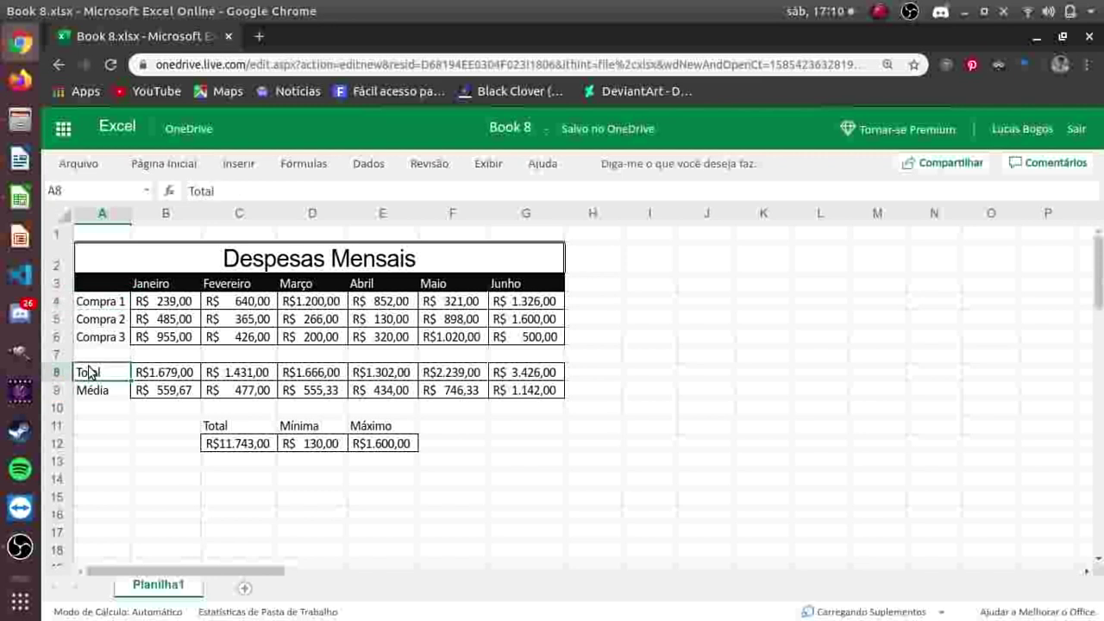
left_click_drag(90, 385, 90, 392)
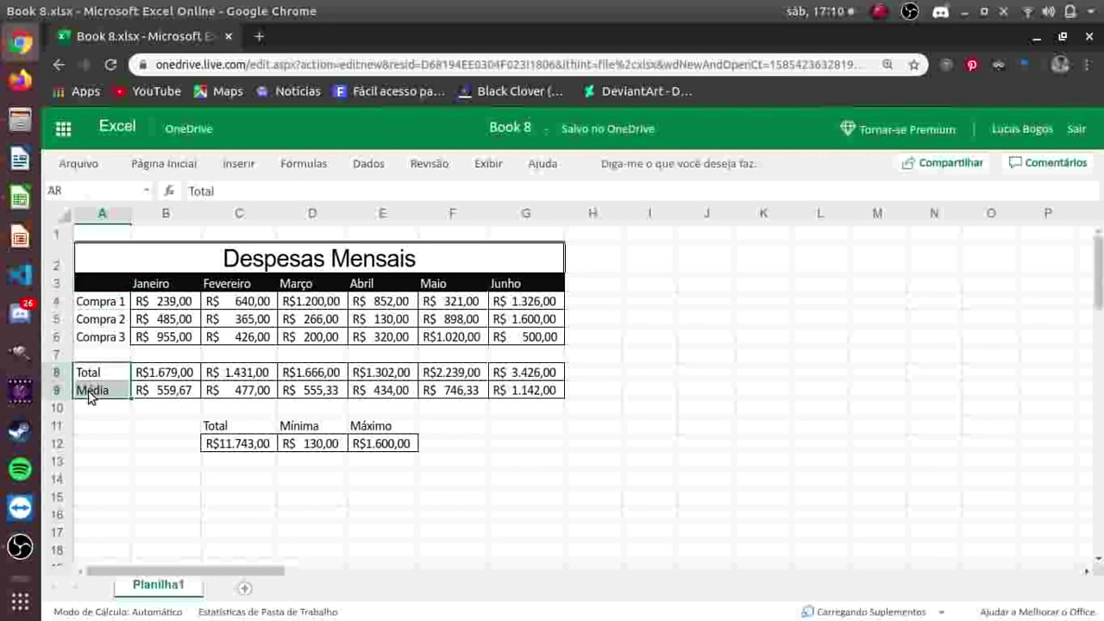
left_click(184, 172)
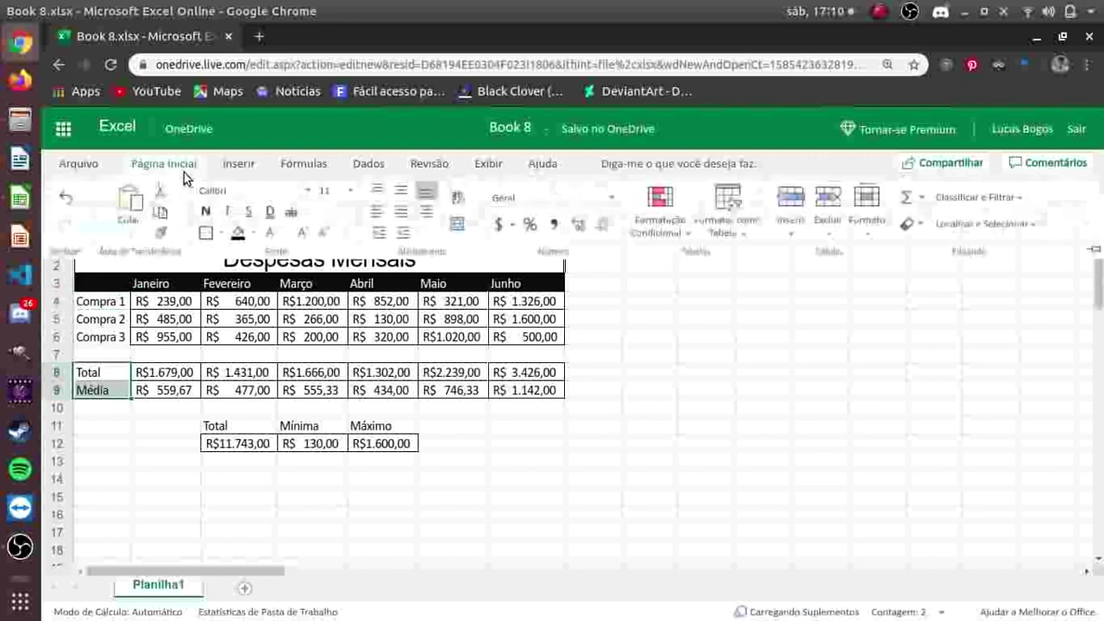
left_click(239, 233)
left_click(270, 232)
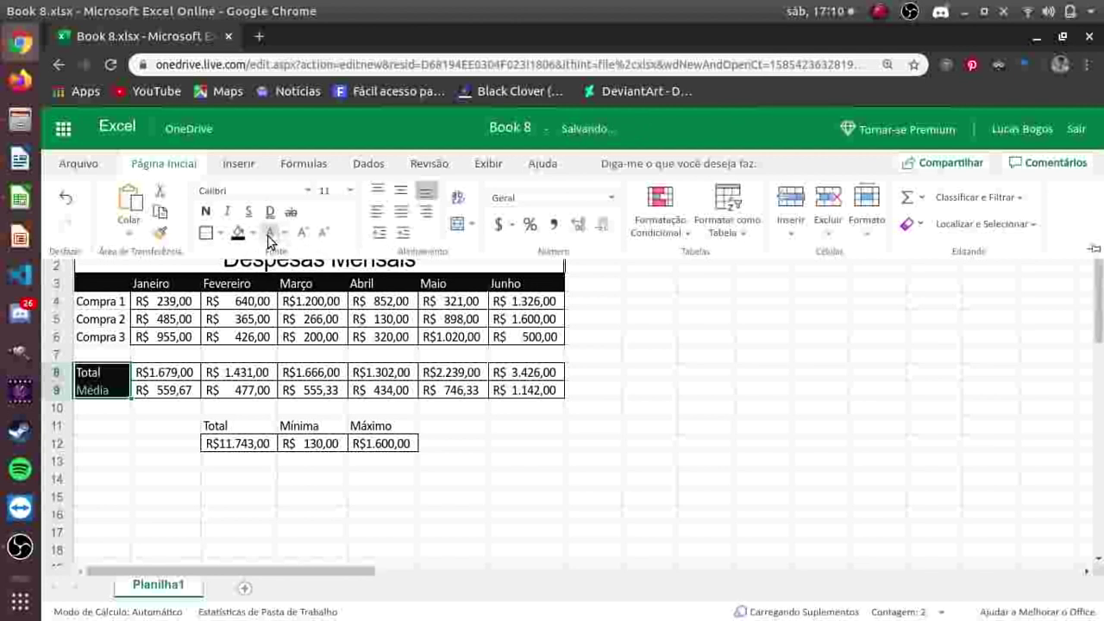
Step: Make the Compra 1–3 labels black with white text
left_click(117, 304)
left_click(115, 301)
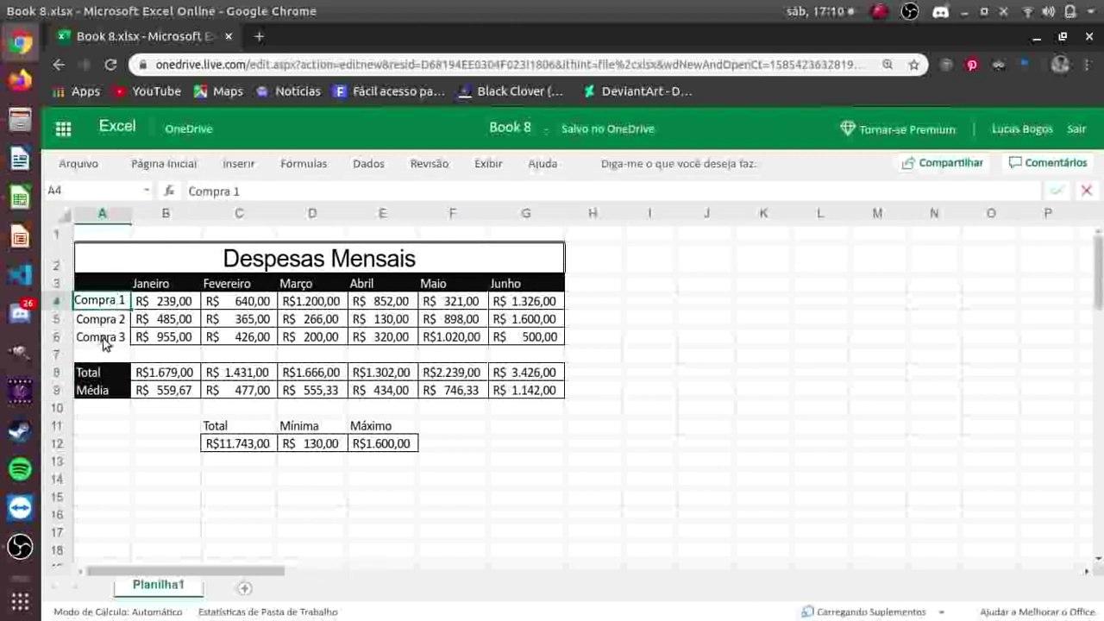
mouse_move(104, 337)
left_mouse_down()
mouse_move(118, 287)
mouse_move(112, 300)
left_mouse_up()
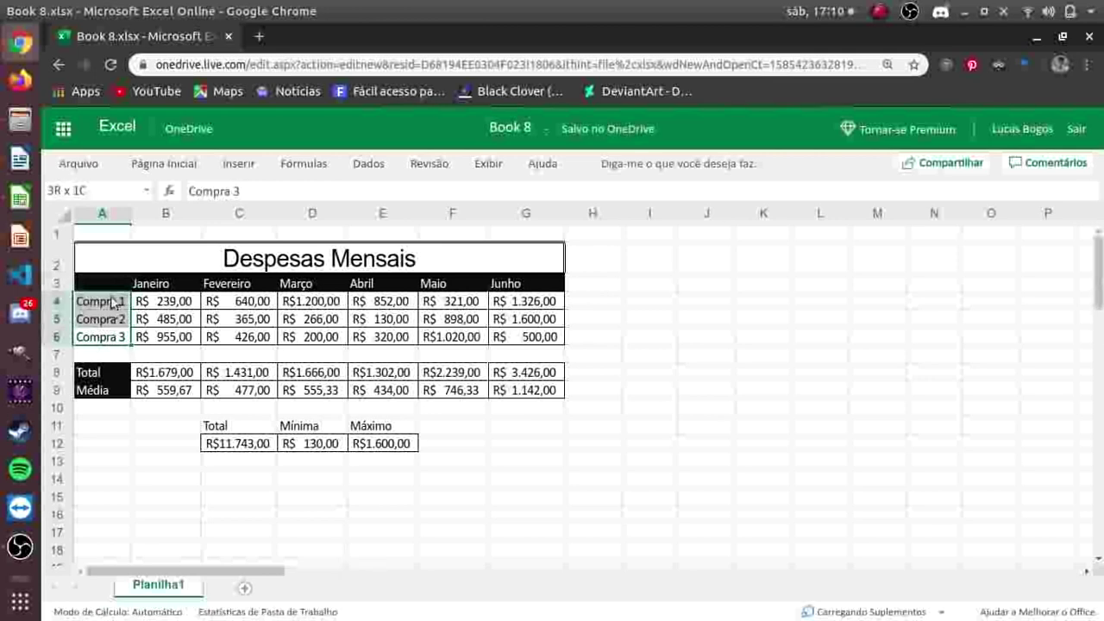
left_click(191, 171)
left_click(237, 233)
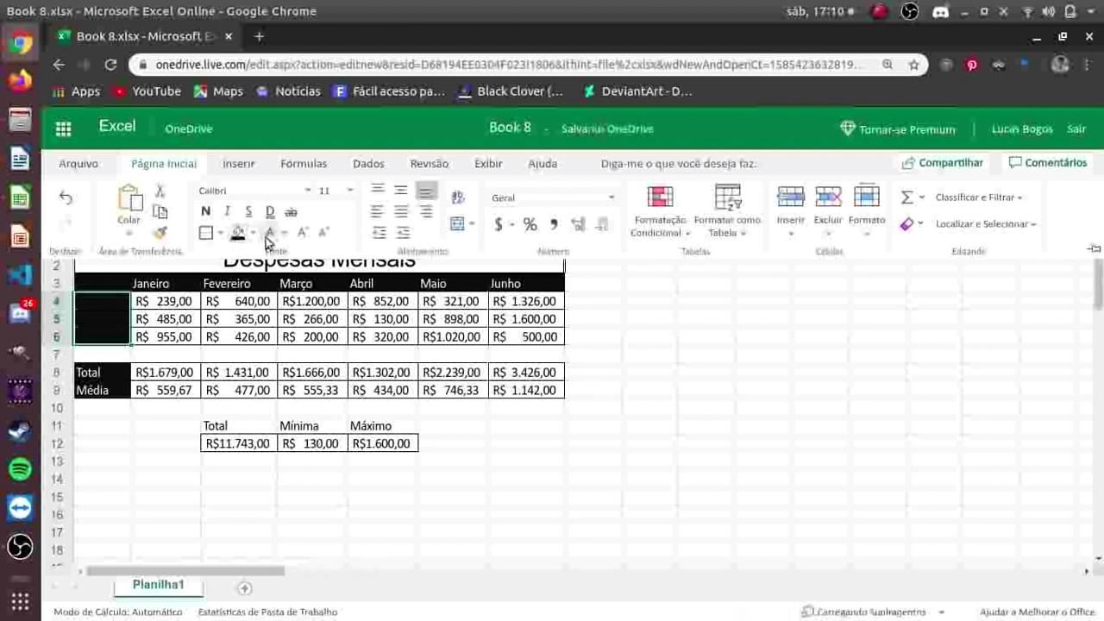
left_click(269, 237)
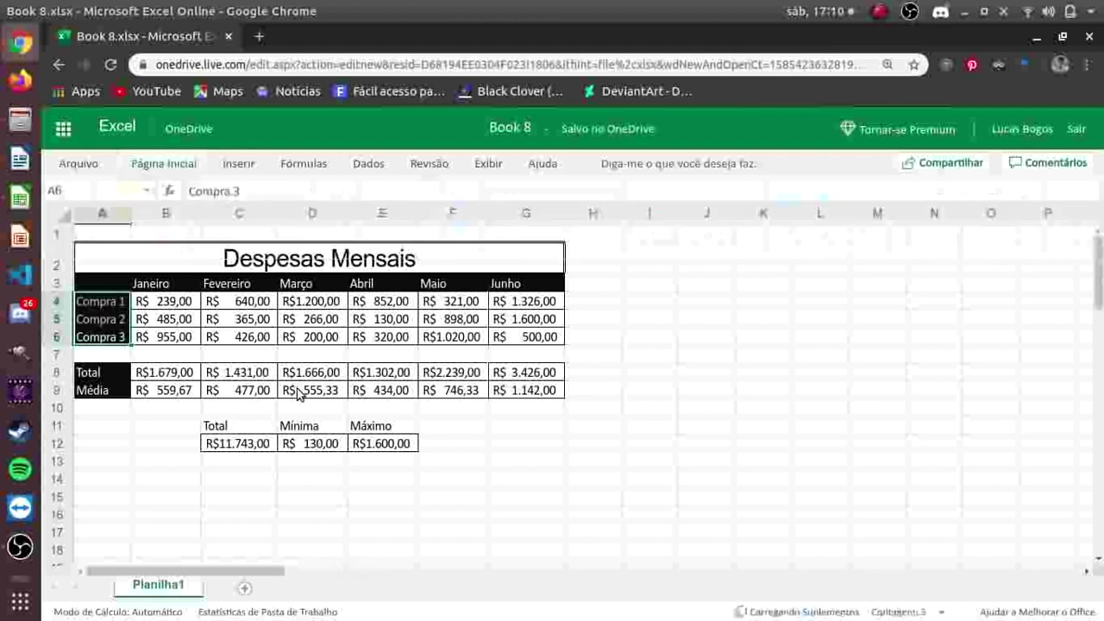
Step: Fill the merged title cell A2 near-black and make its Despesas Mensais text white
left_click(426, 372)
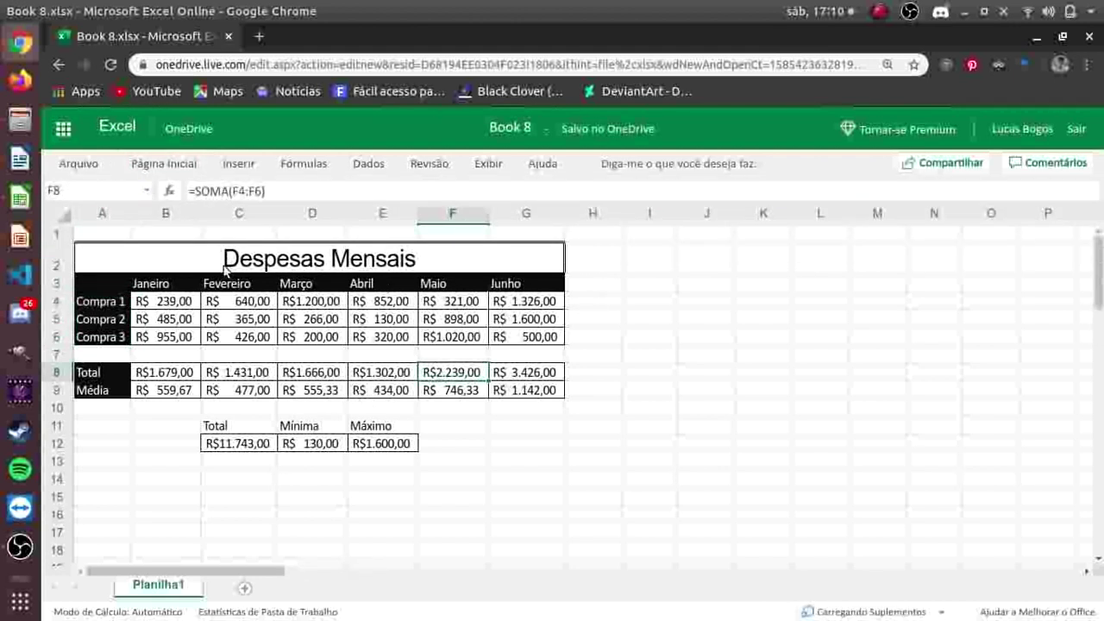
left_click(129, 263)
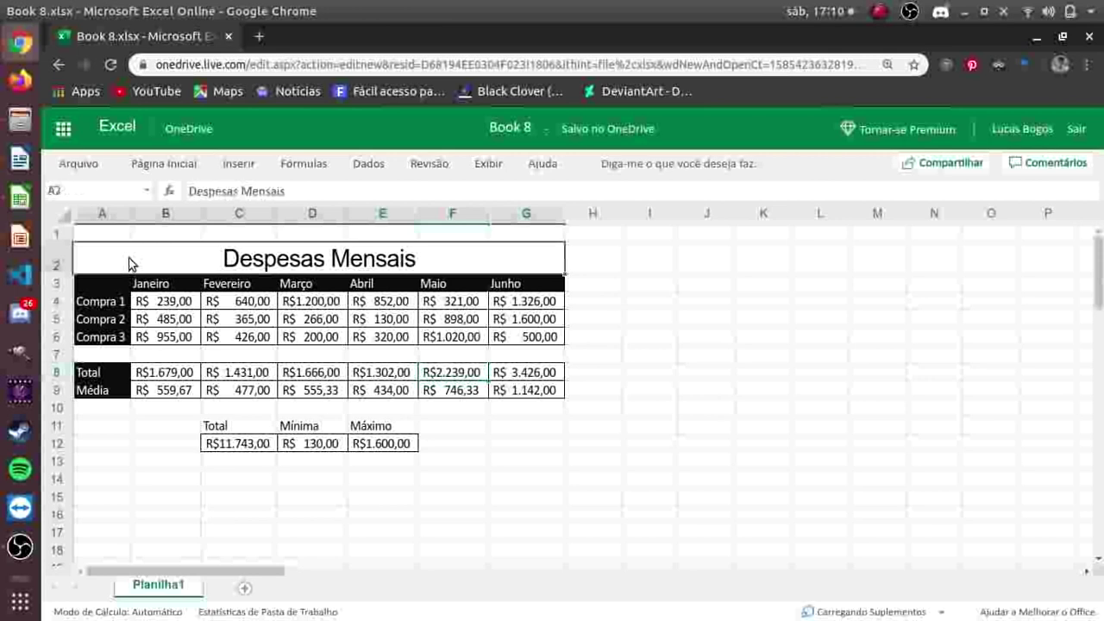
left_click(156, 163)
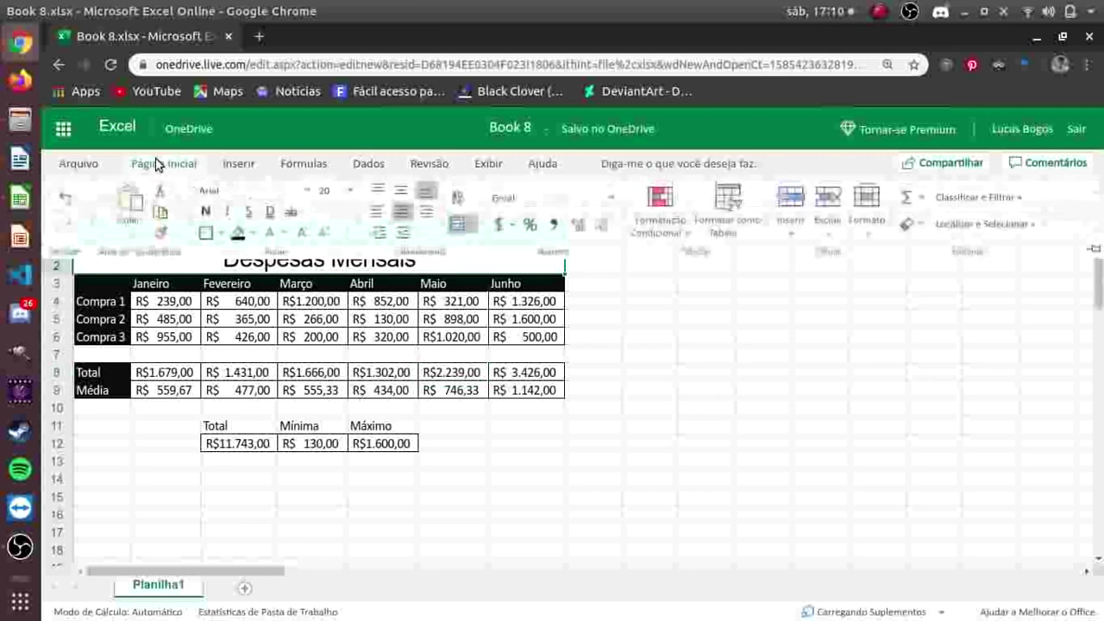
left_click(253, 235)
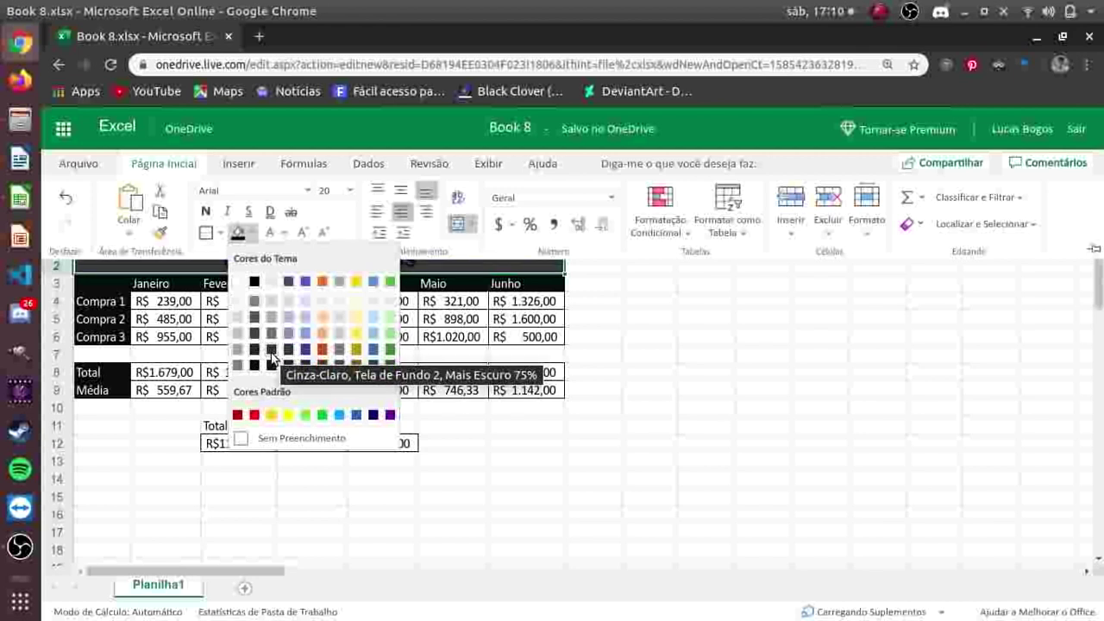
left_click(271, 351)
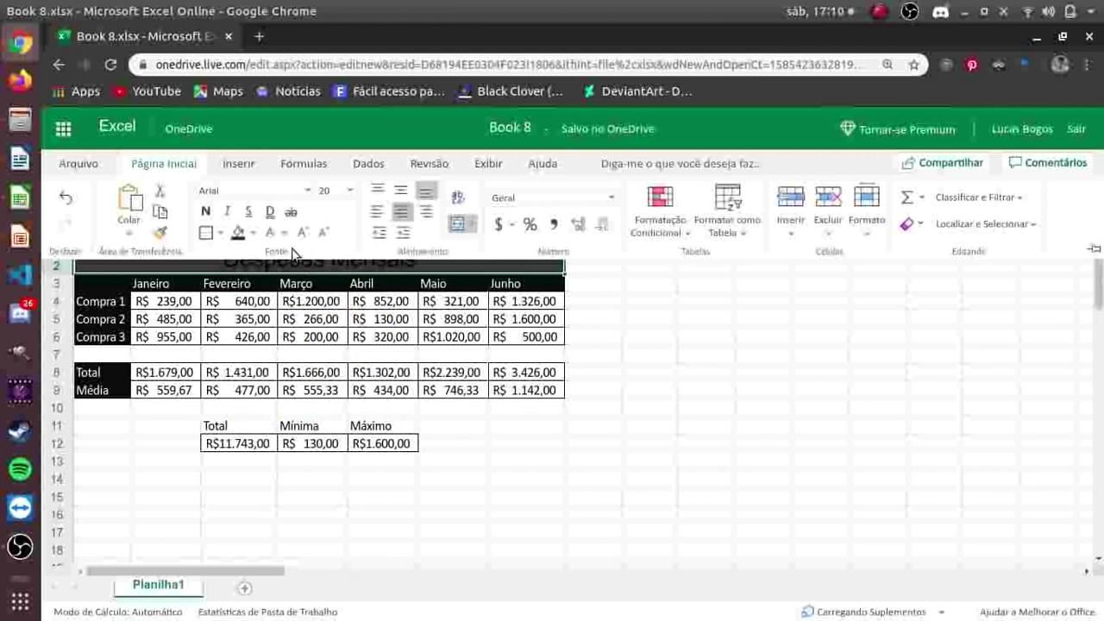
left_click(247, 238)
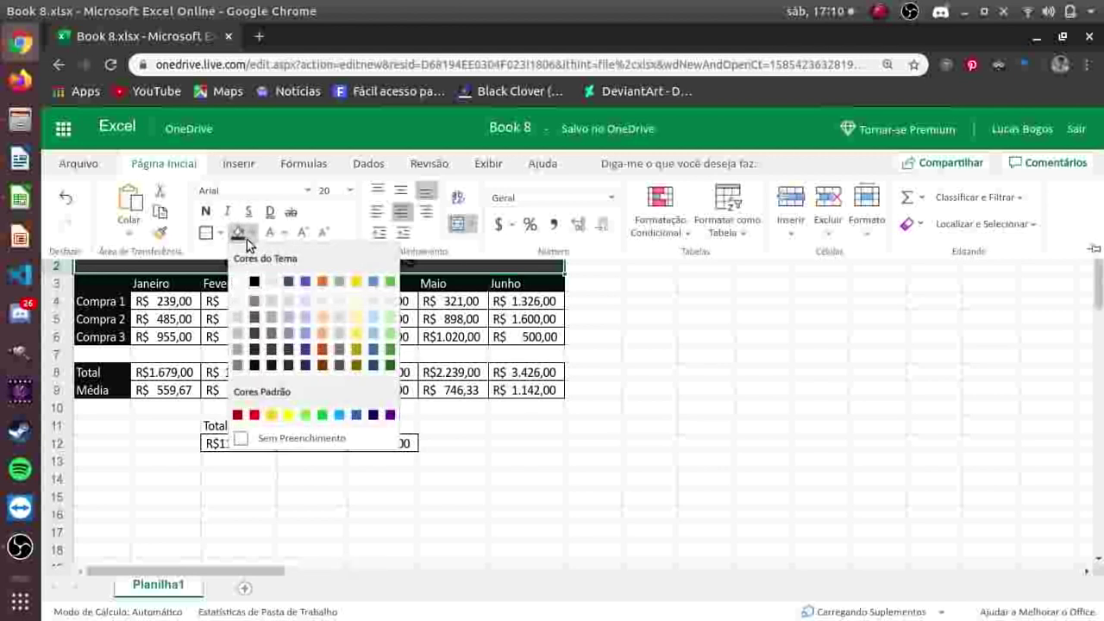
left_click(270, 366)
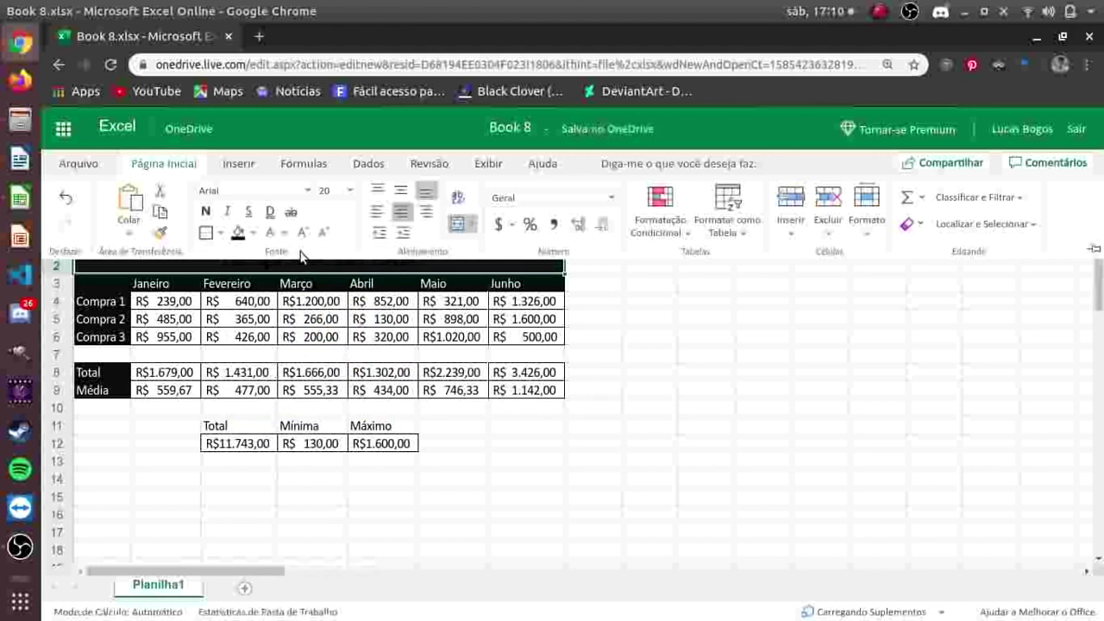
left_click(267, 235)
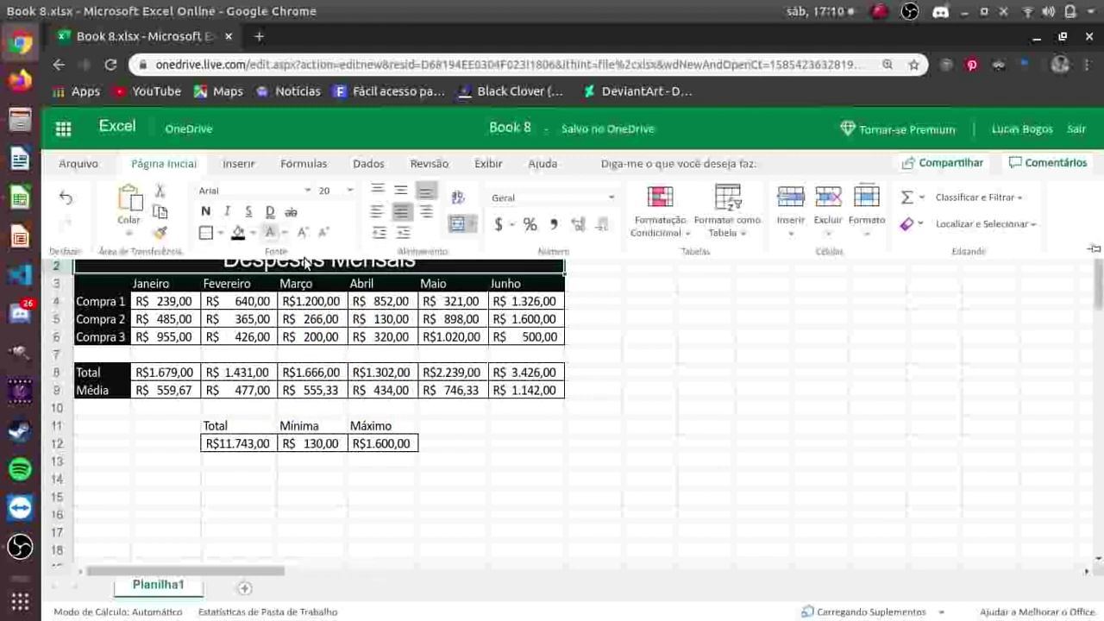
left_click(627, 334)
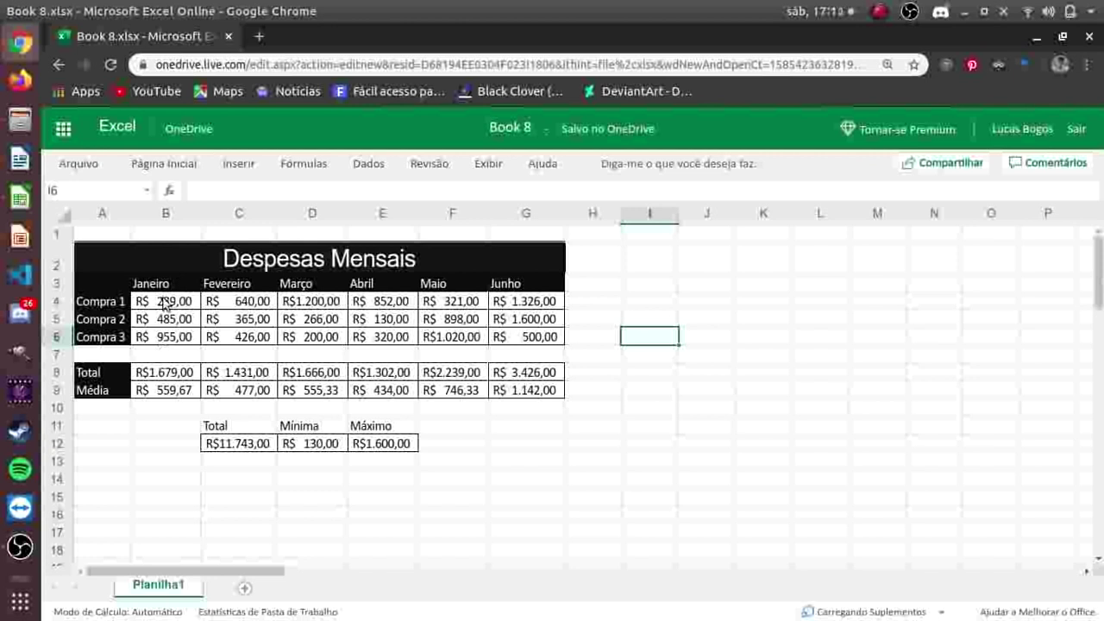
Step: Give the Compra 1–3 values B4:G6 a grey fill
left_click(167, 299)
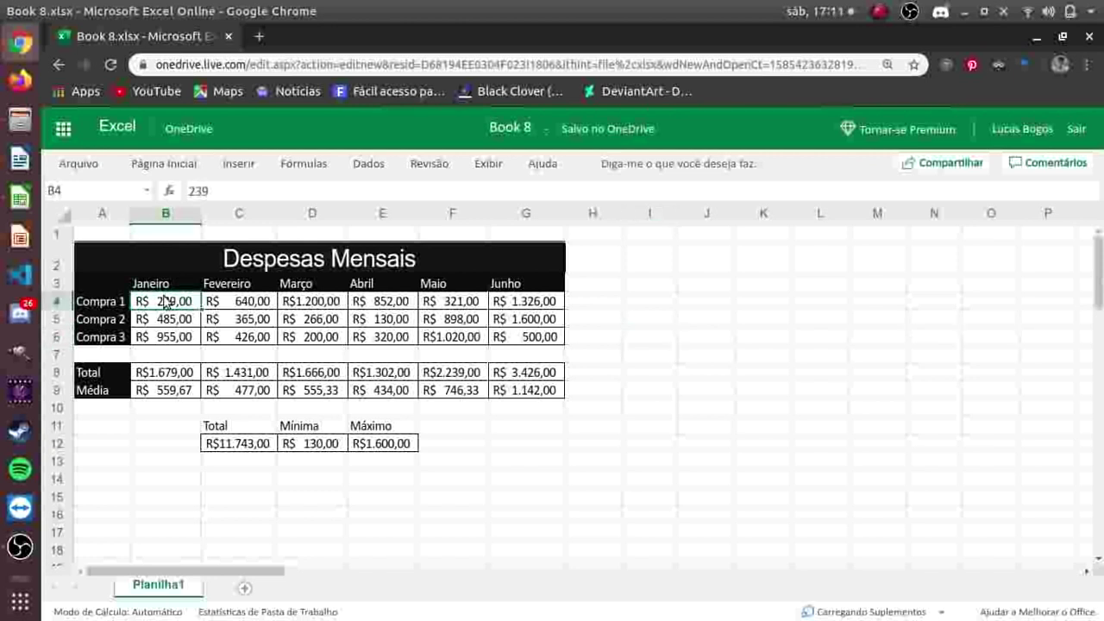
mouse_move(167, 302)
left_mouse_down()
mouse_move(552, 312)
mouse_move(530, 332)
left_mouse_up()
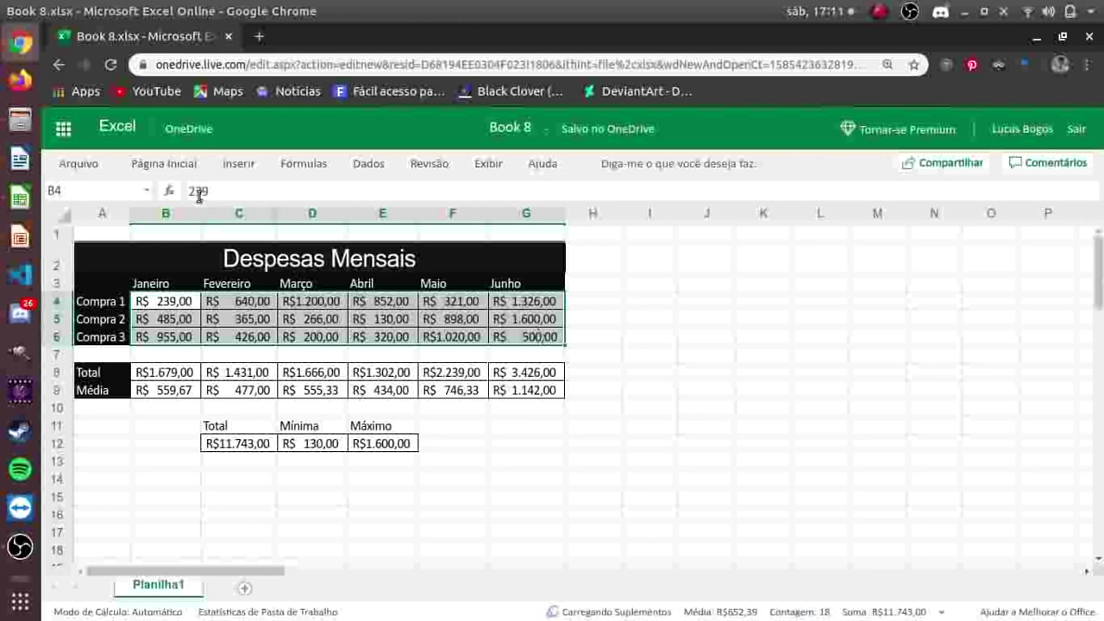
left_click(157, 167)
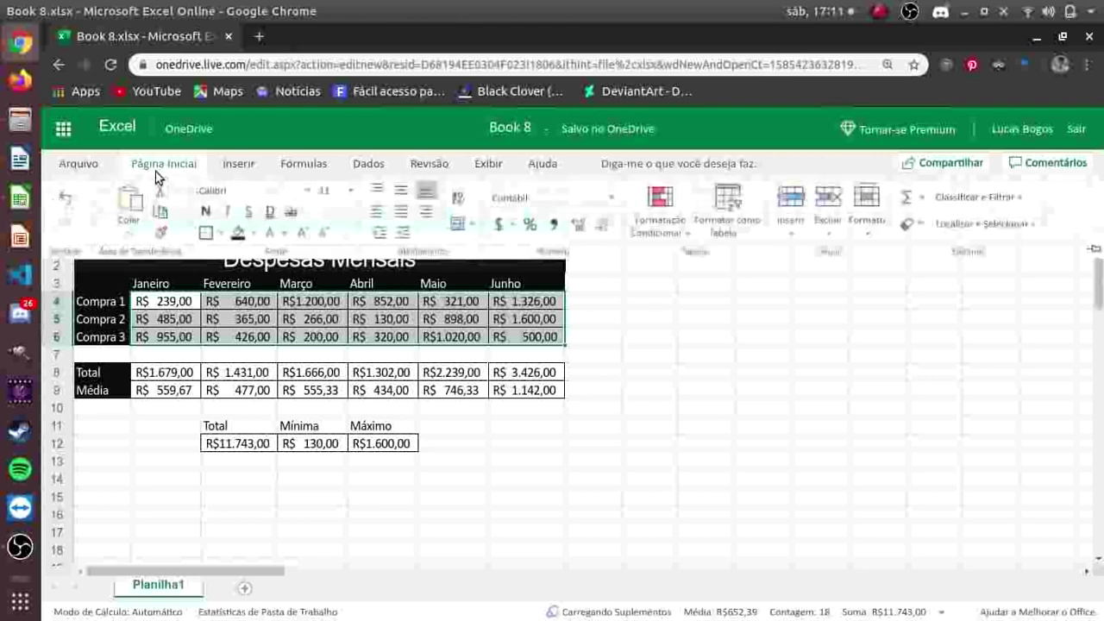
left_click(249, 236)
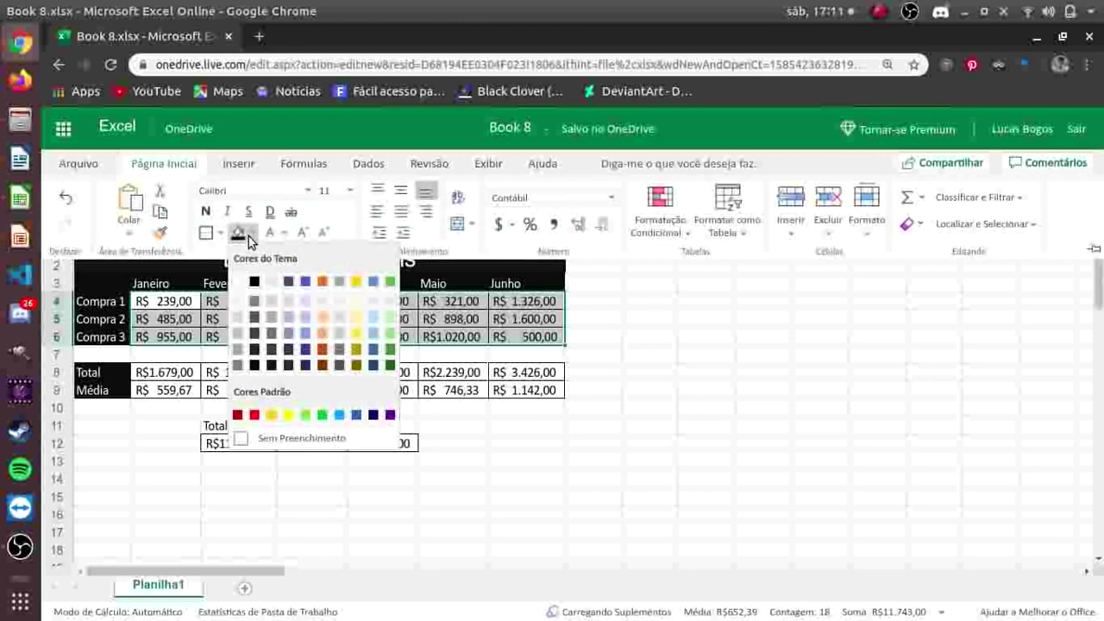
left_click(275, 300)
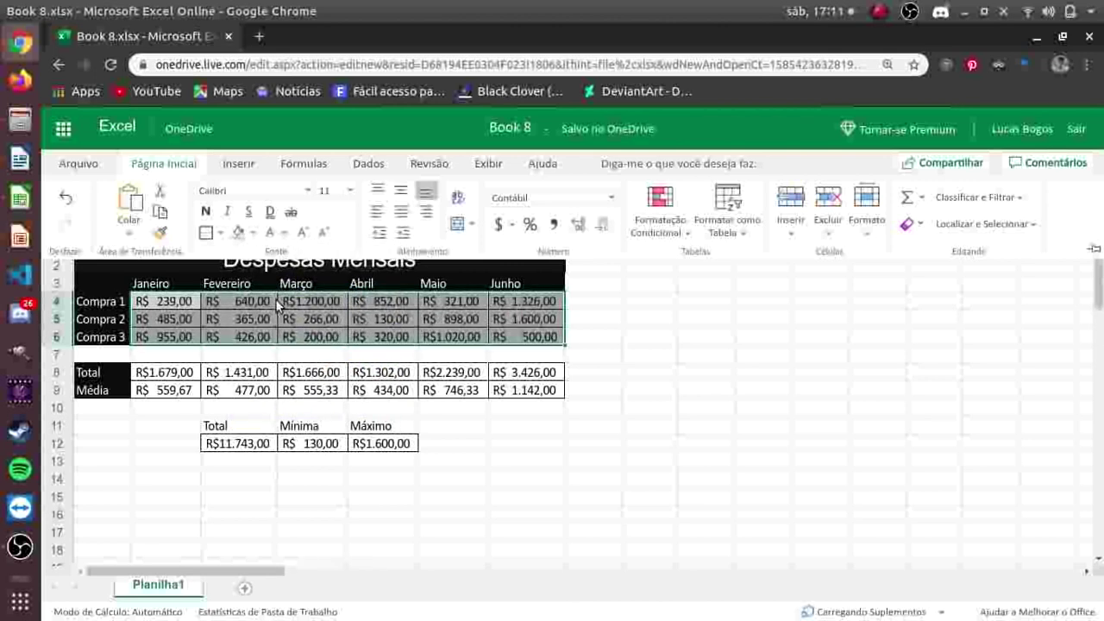
Step: Give the Total and Média values B8:G9 a darker grey fill
left_click(300, 395)
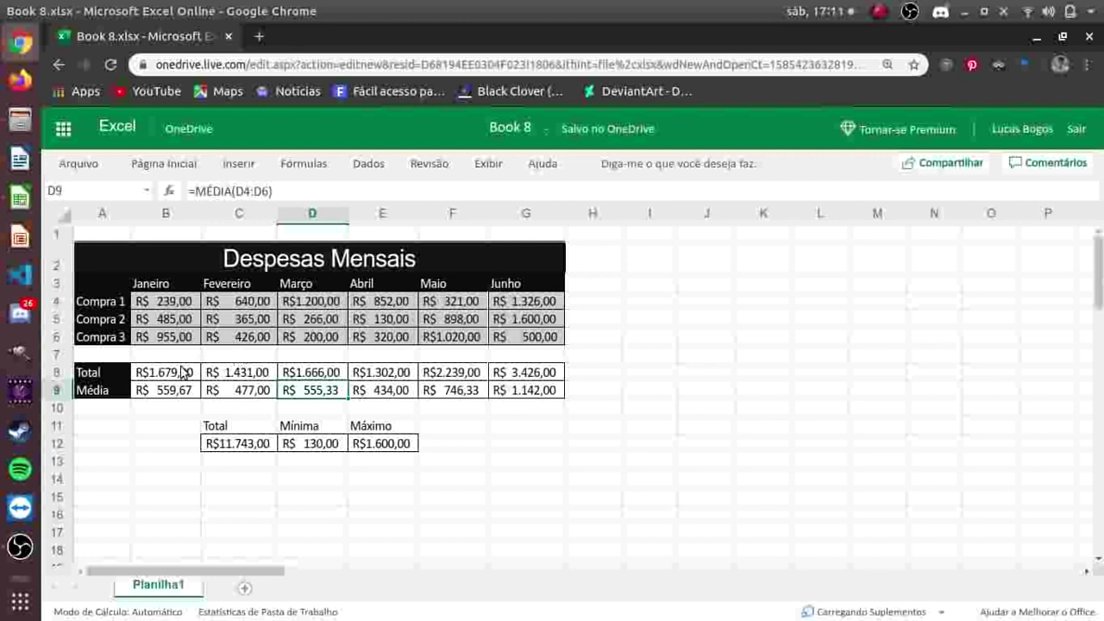
left_click_drag(182, 372, 509, 388)
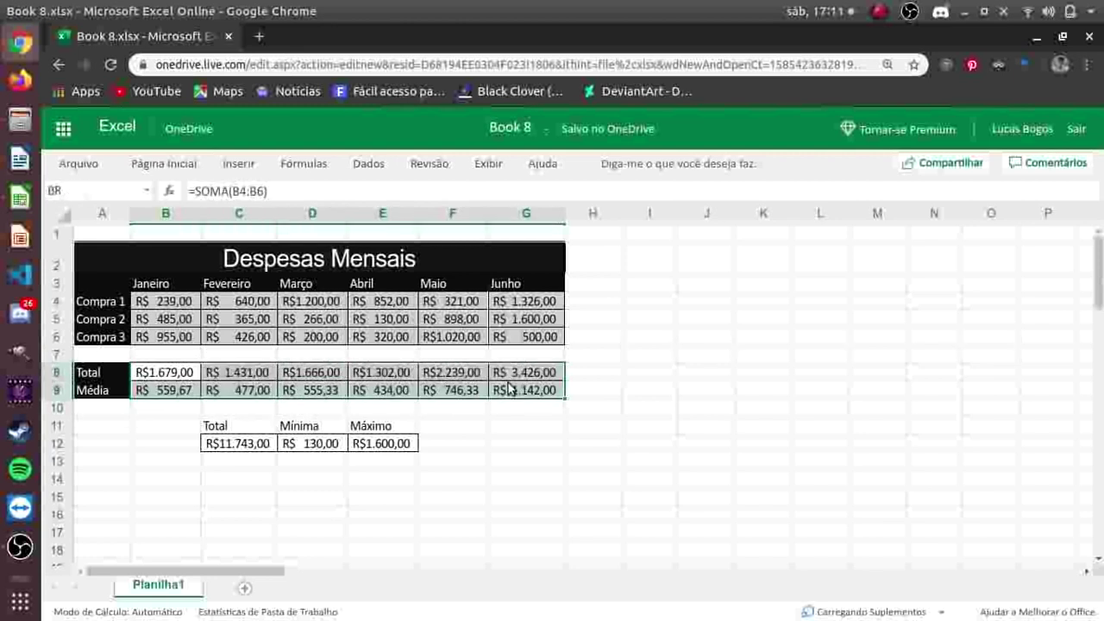
left_click(180, 170)
left_click(238, 232)
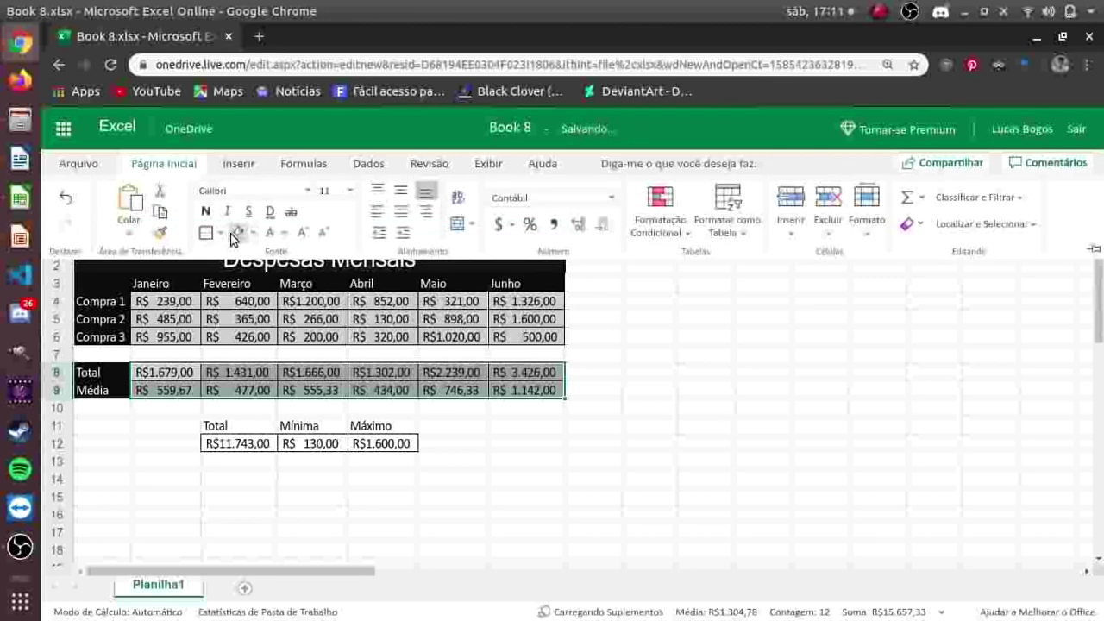
left_click(457, 441)
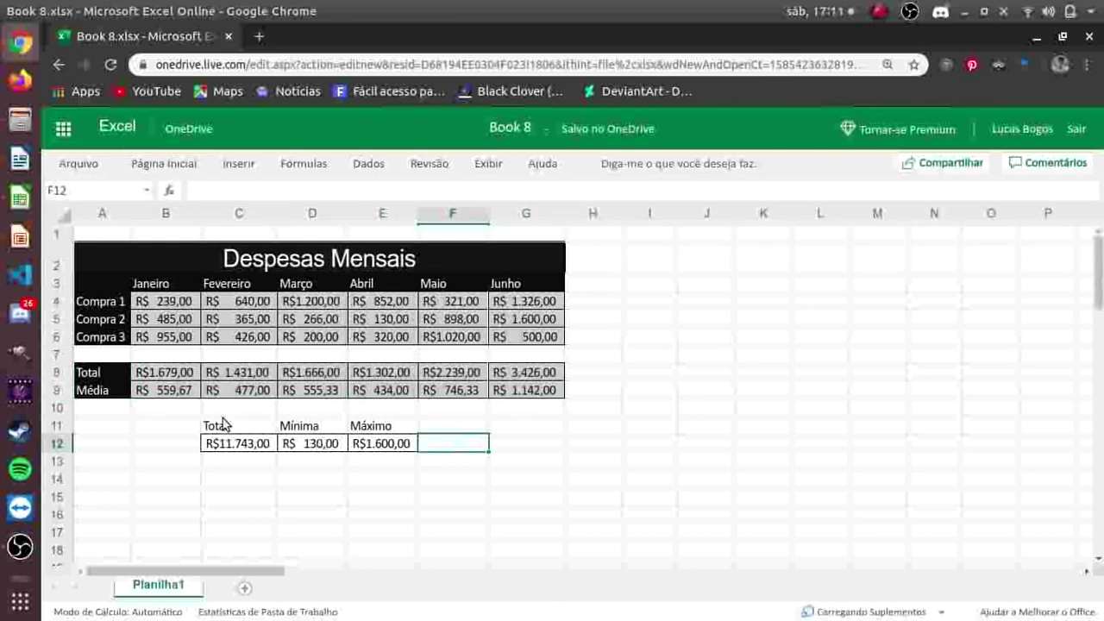
Step: Paint the month header style onto row 11 with Format Painter, then undo it
left_click(166, 284)
left_click_drag(166, 284, 512, 287)
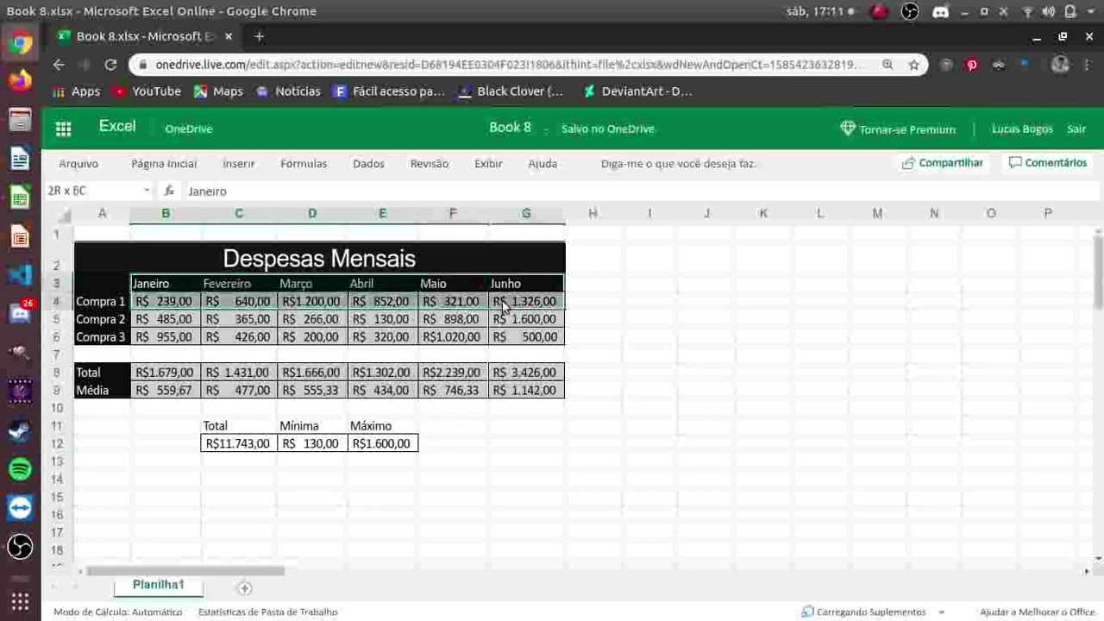
left_click(157, 160)
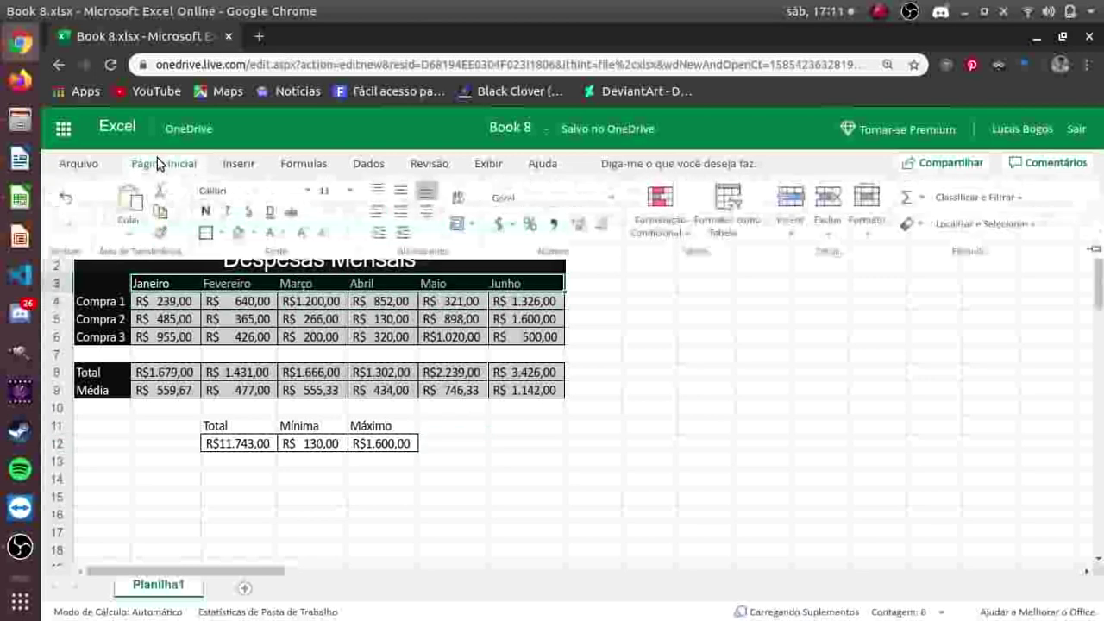
left_click(163, 234)
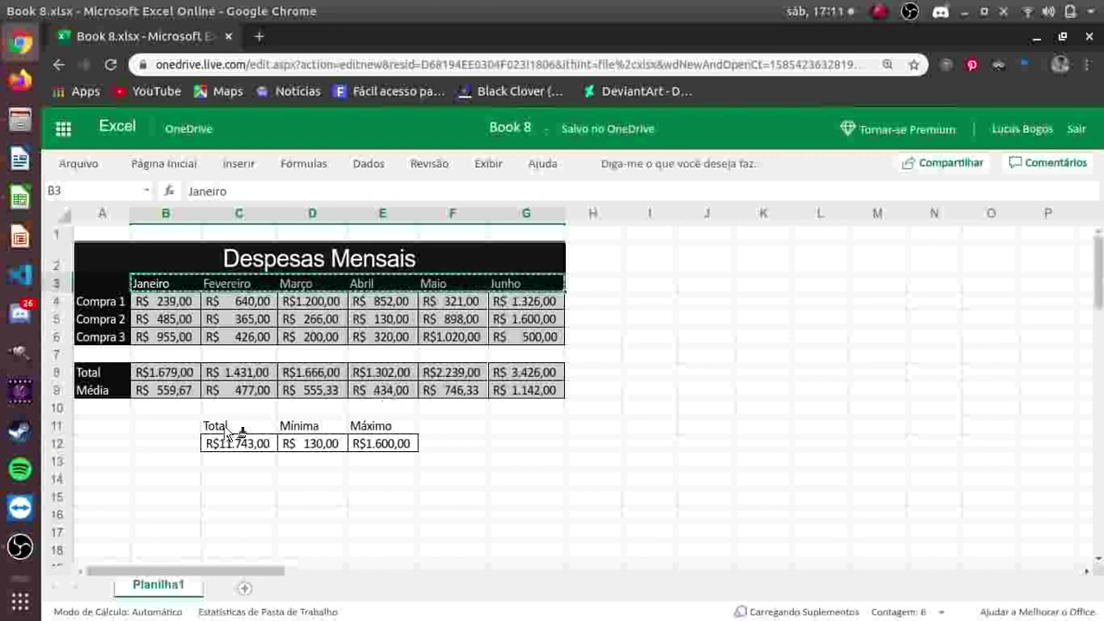
left_click_drag(237, 431, 375, 421)
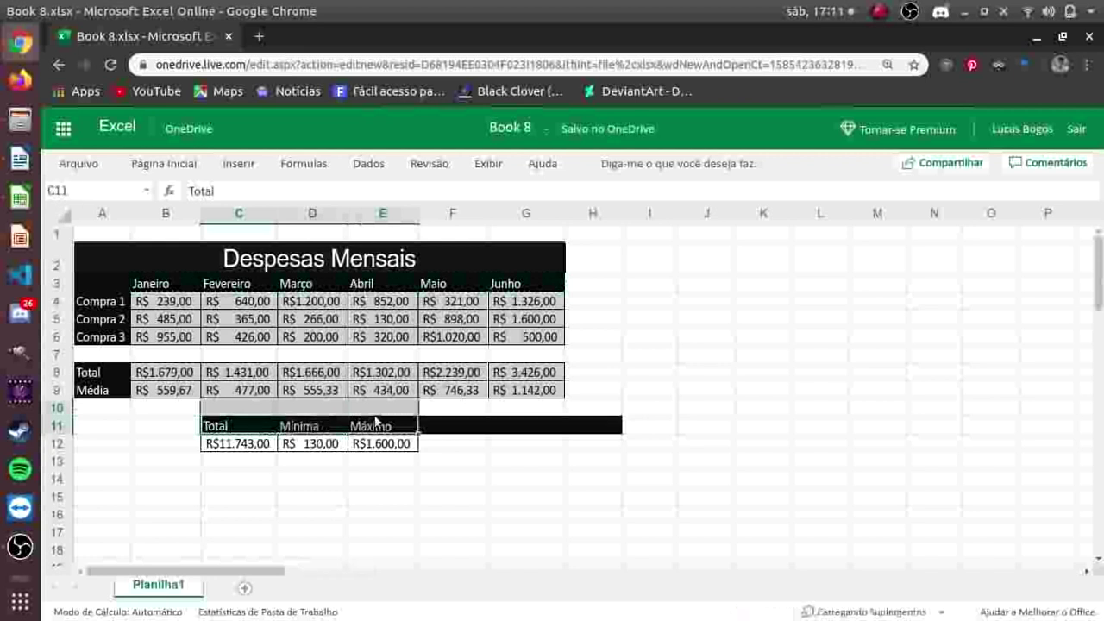
left_click_drag(444, 431, 584, 426)
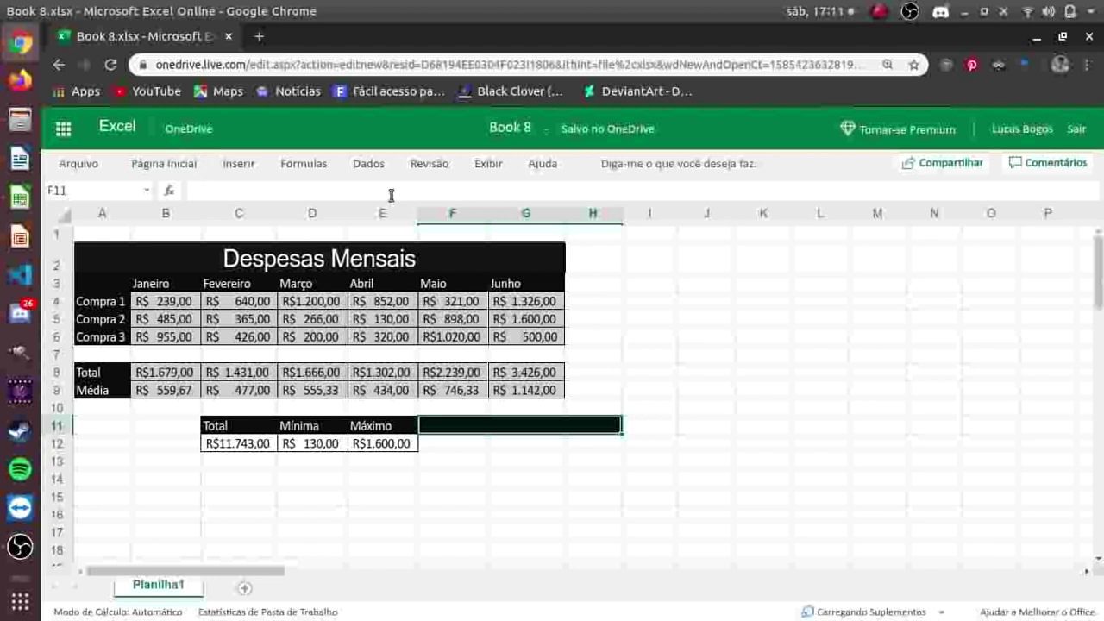
key("ctrl+z")
key("ctrl+z")
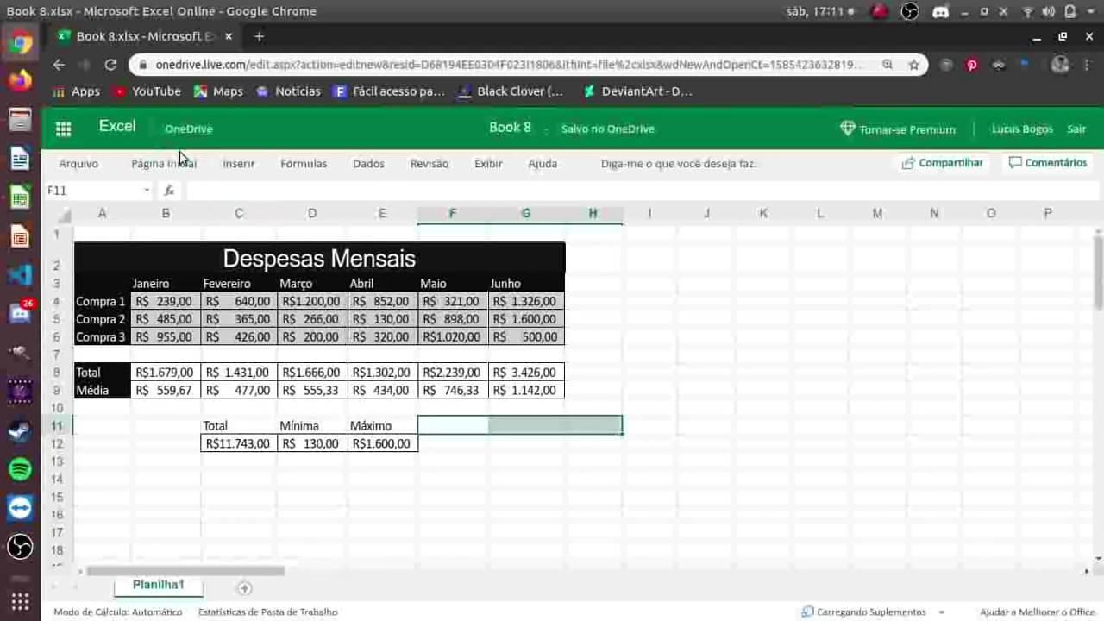
Step: Copy the B3:E3 black header style onto the Total, Mínima and Máximo headers C11:E11
left_click(231, 433)
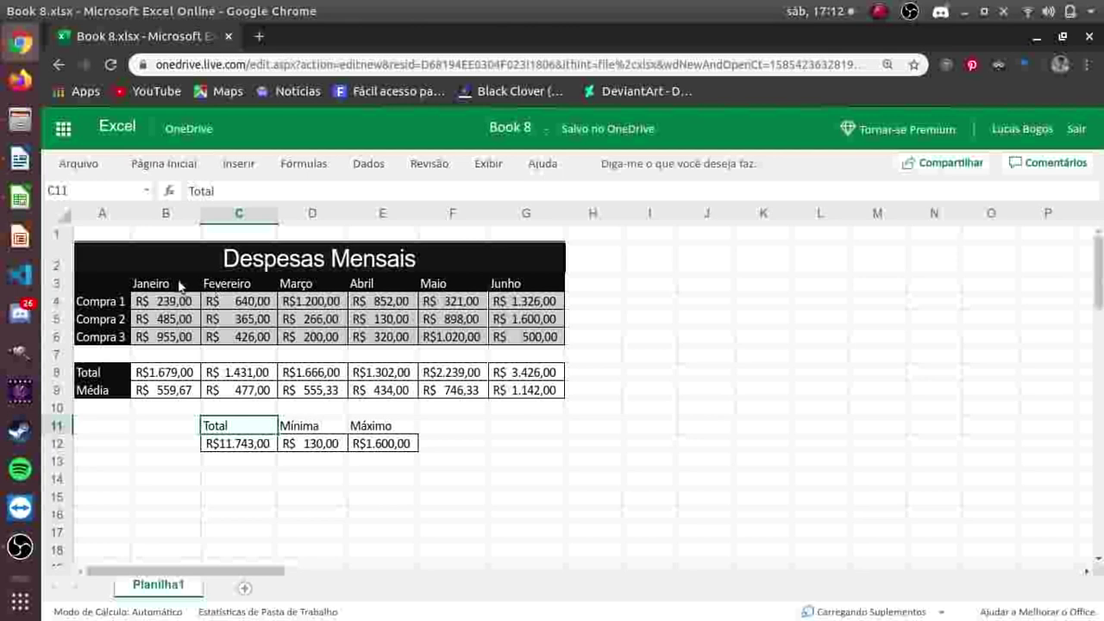
left_click_drag(180, 286, 377, 284)
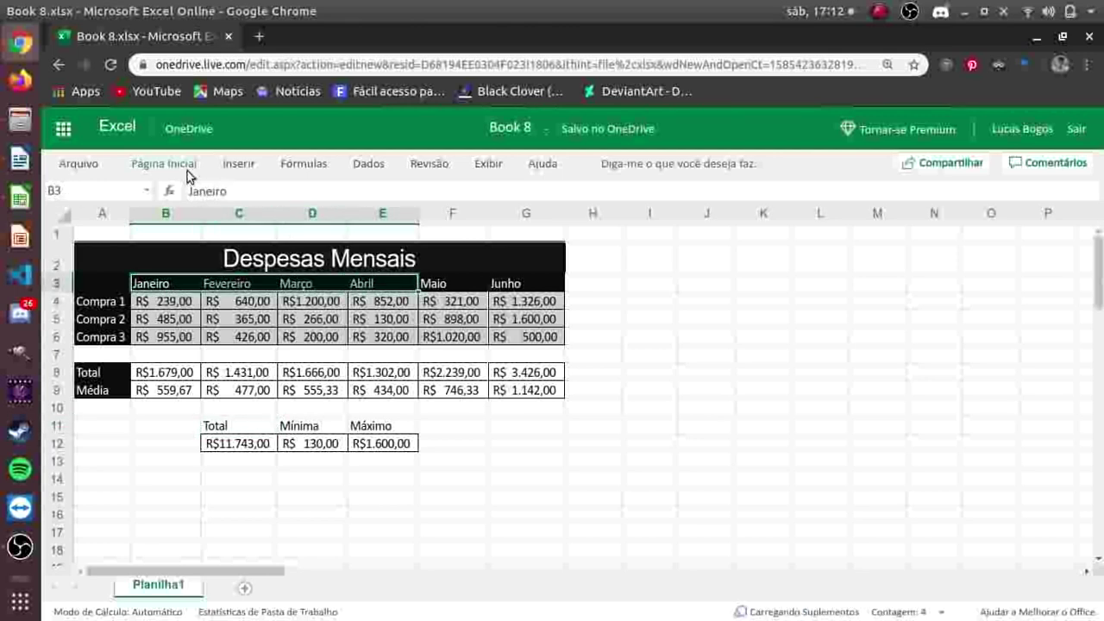
left_click(164, 164)
left_click(161, 227)
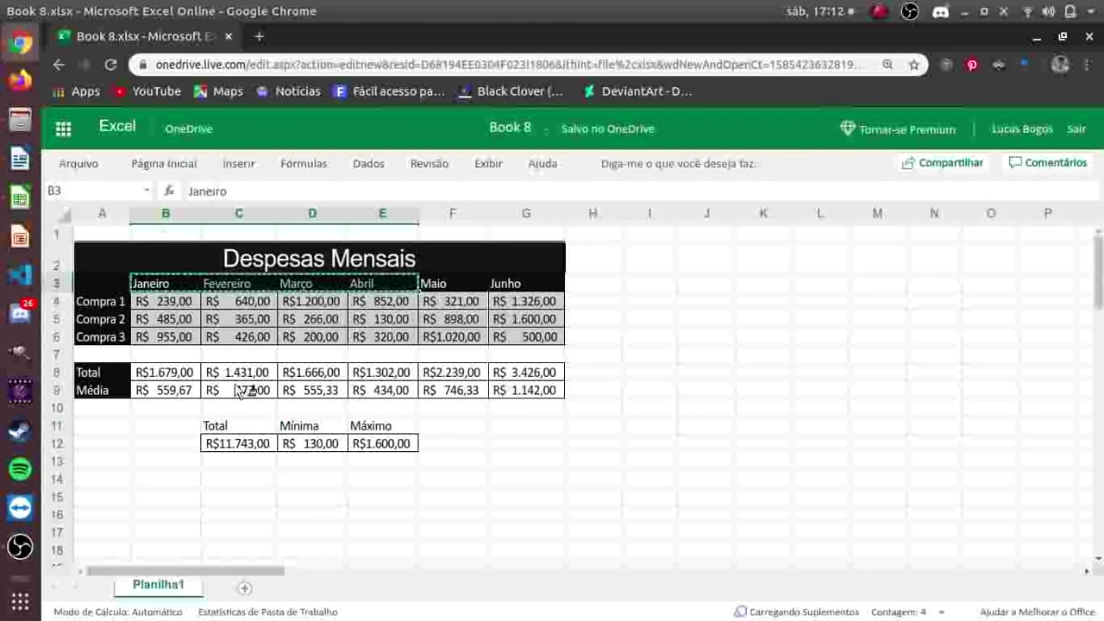
left_click(241, 426)
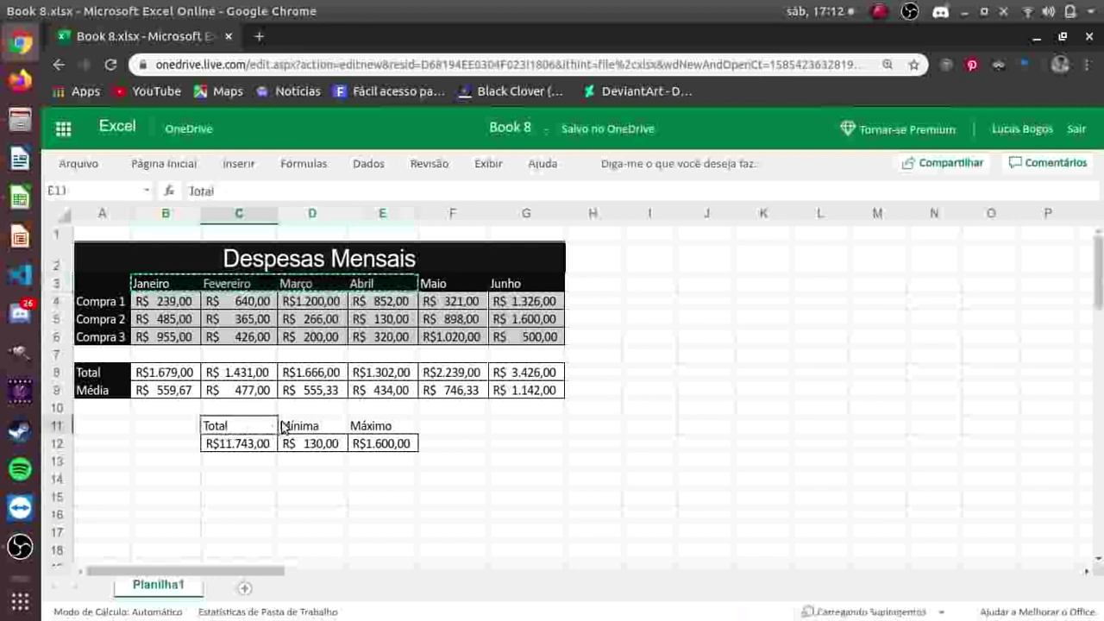
left_click_drag(282, 426, 362, 426)
left_click(508, 426)
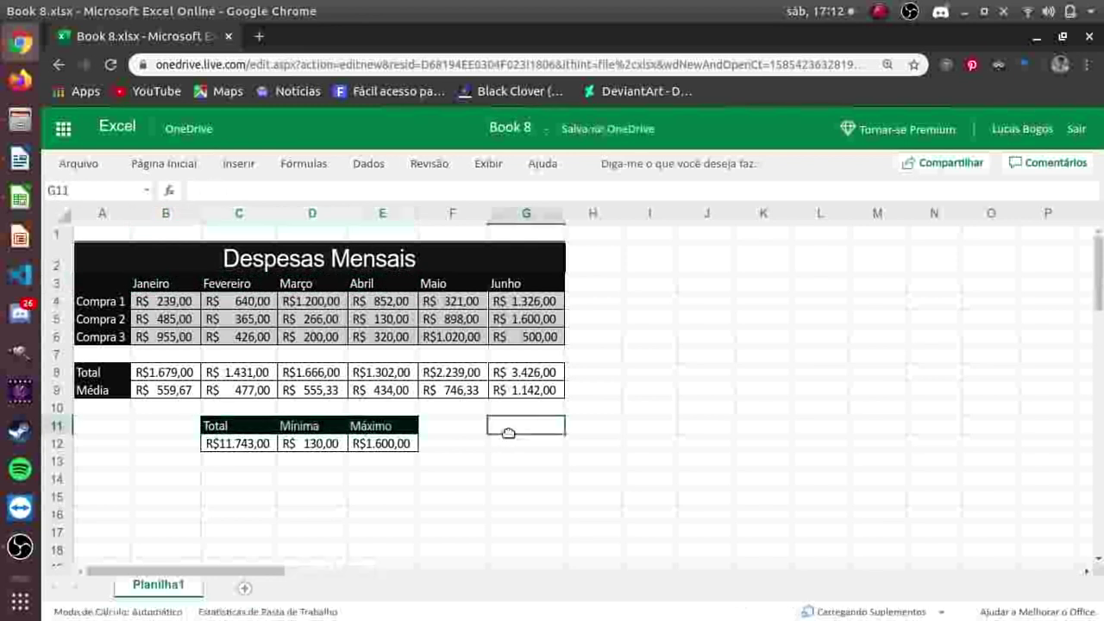
Step: Copy B4's grey value style onto B8:G9, then select the table A3:G12
left_click(164, 376)
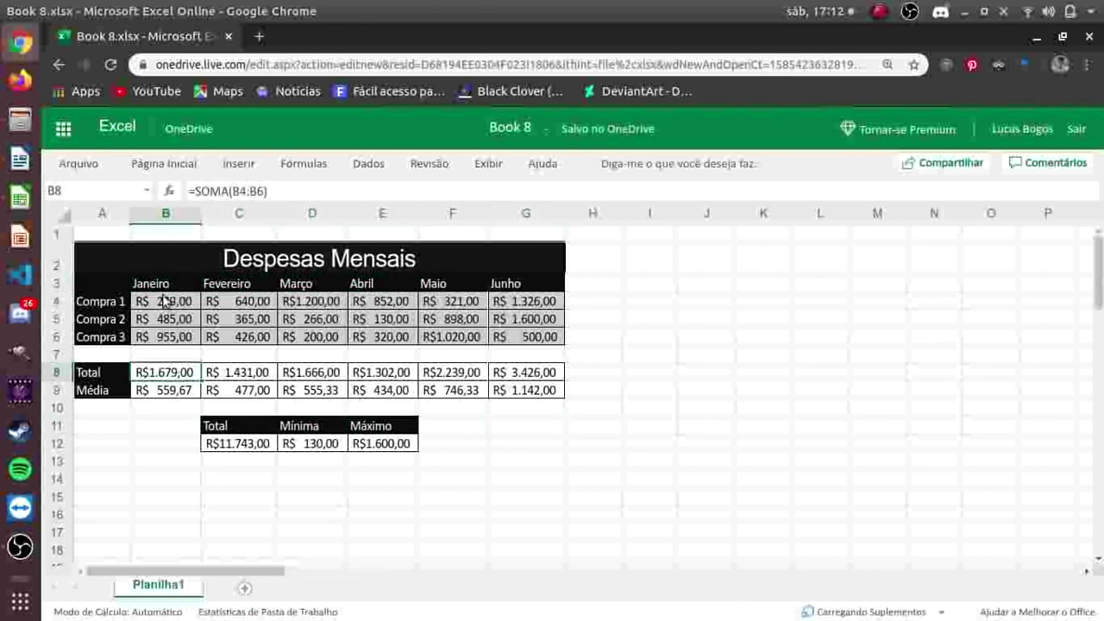
left_click(162, 297)
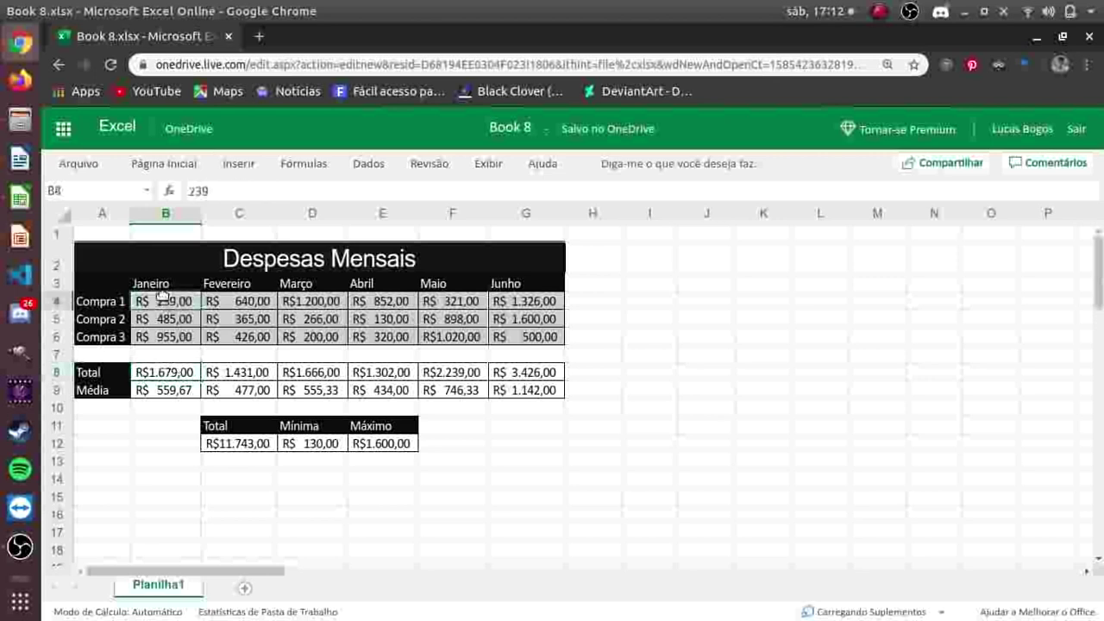
left_click(162, 166)
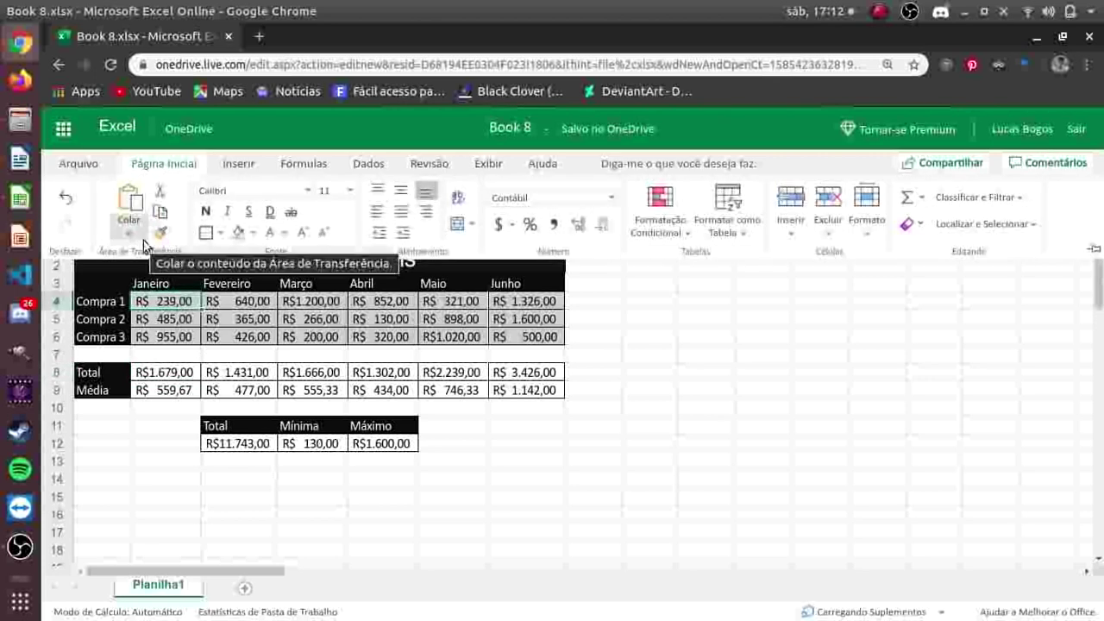
left_click(160, 233)
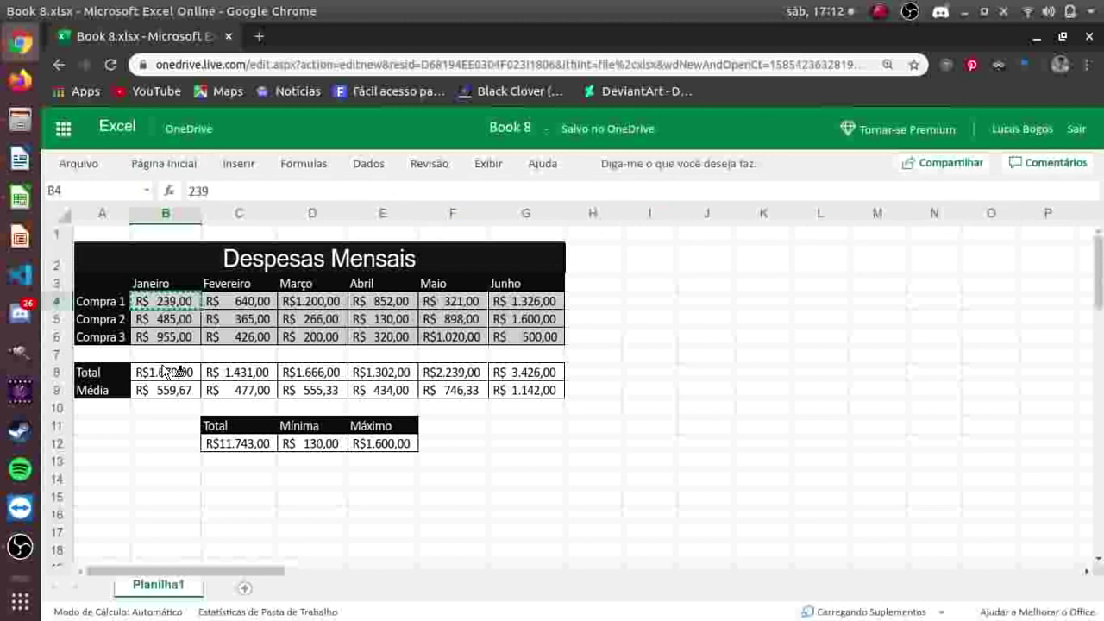
left_click_drag(164, 371, 527, 389)
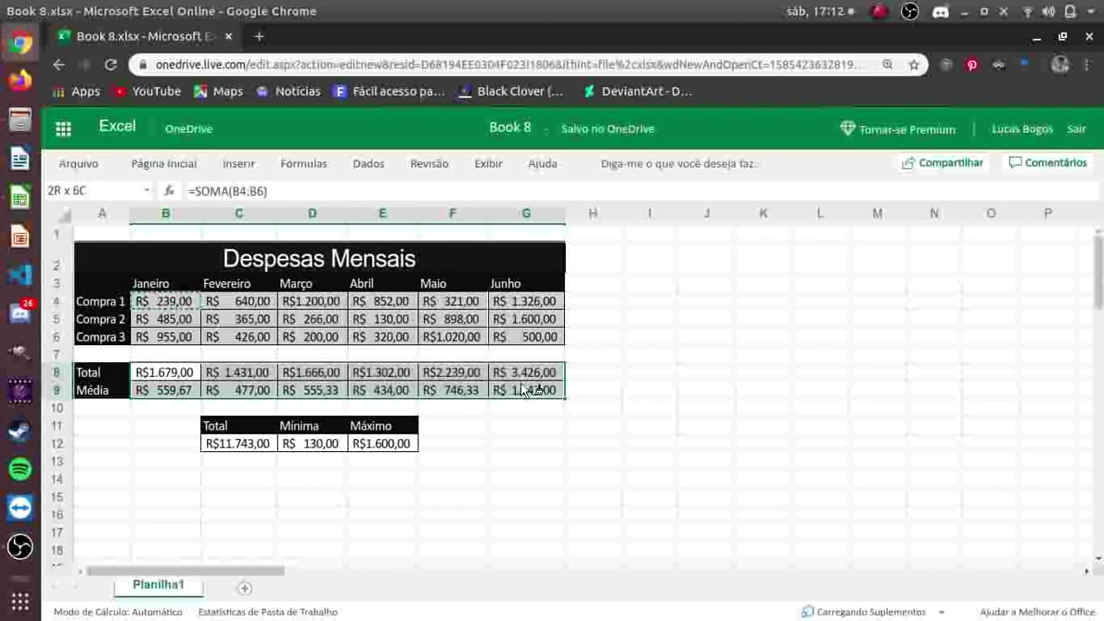
left_click(509, 459)
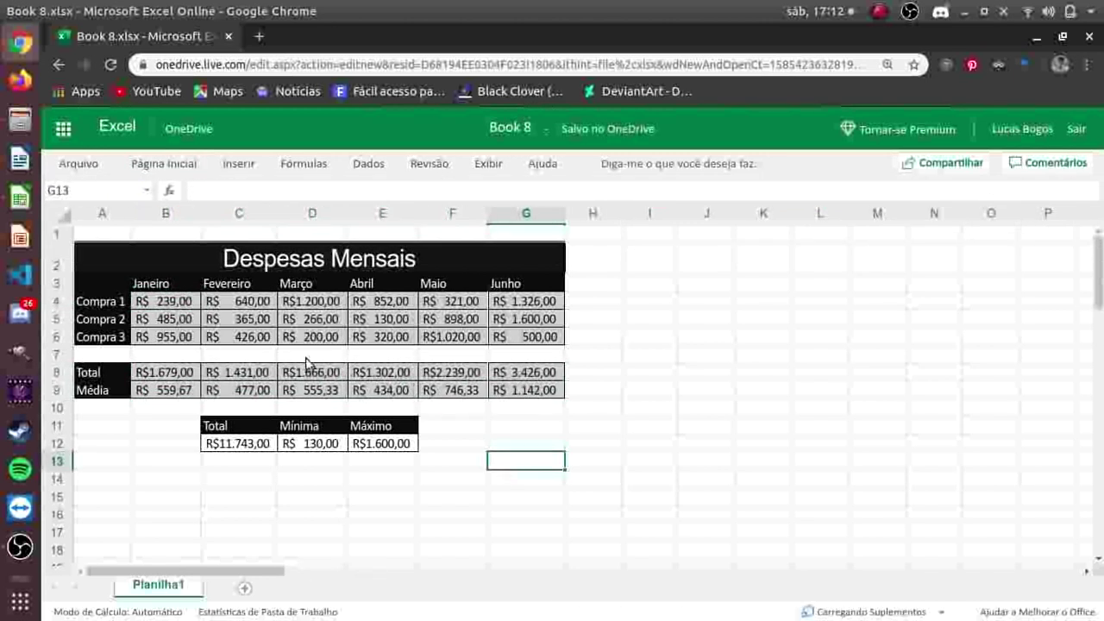
left_click(87, 275)
mouse_move(87, 276)
left_mouse_down()
mouse_move(114, 297)
mouse_move(97, 288)
mouse_move(555, 445)
left_mouse_up()
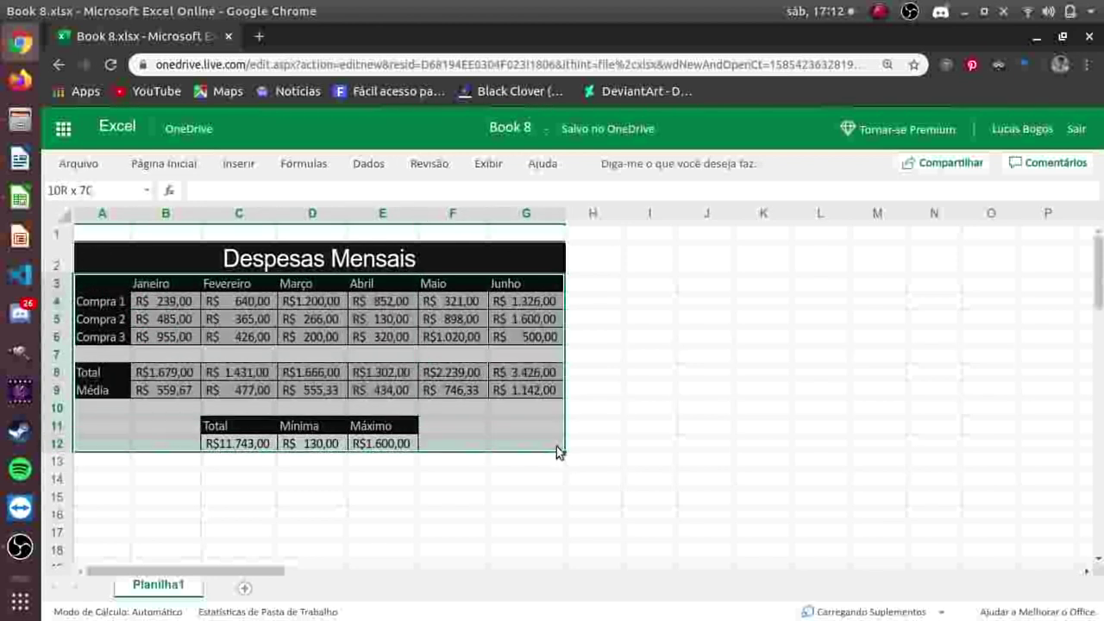
Step: Switch the selected table's font to Arial, keeping size 11
left_click(169, 167)
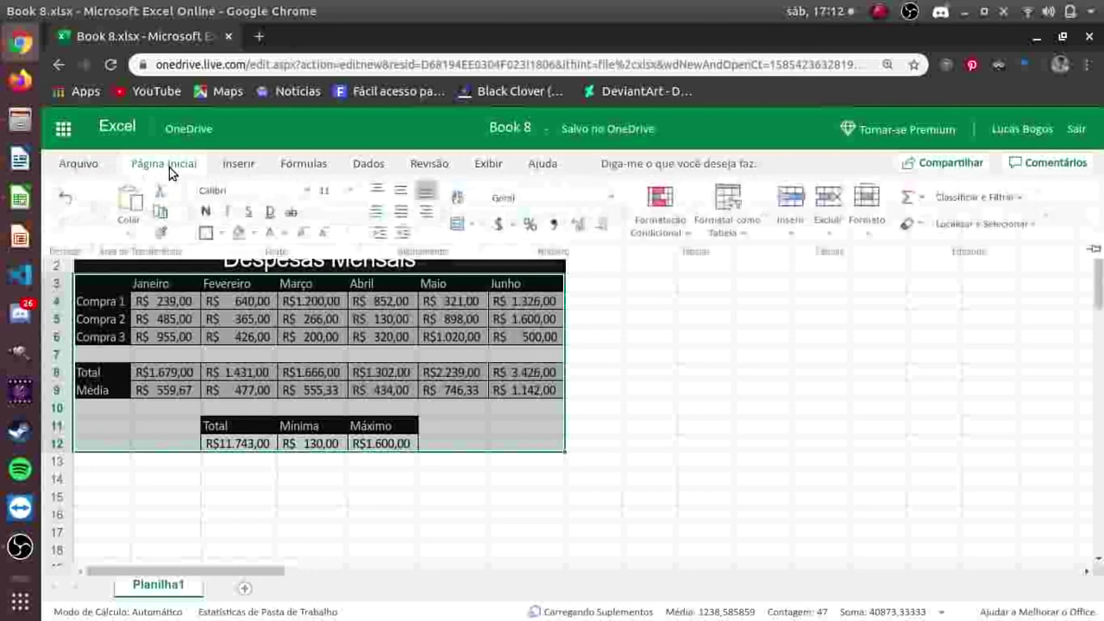
left_click(308, 190)
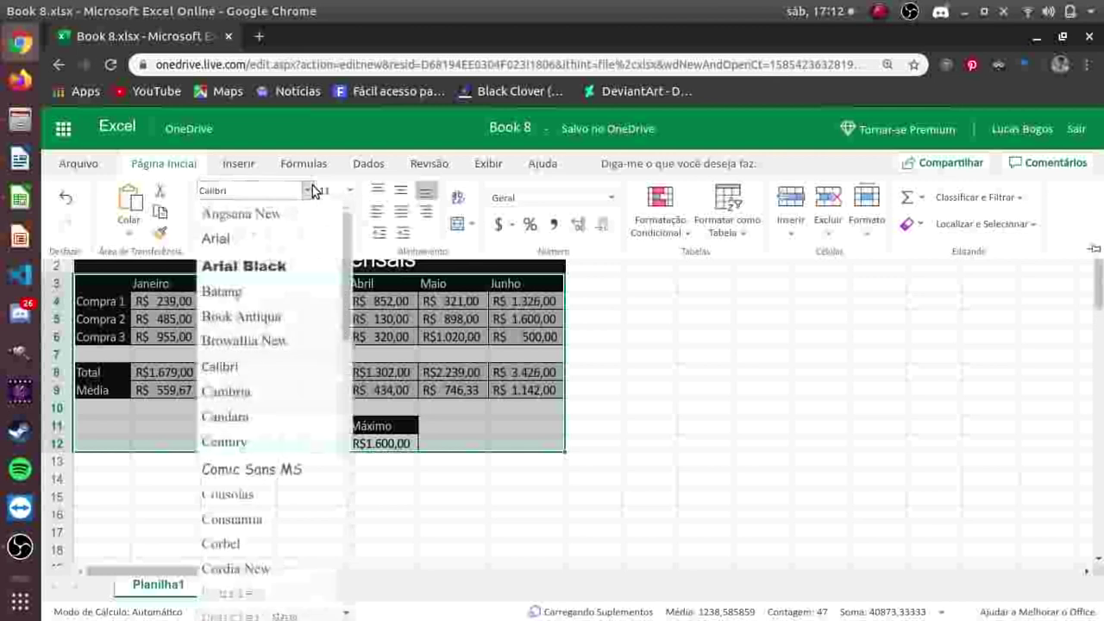
left_click(248, 239)
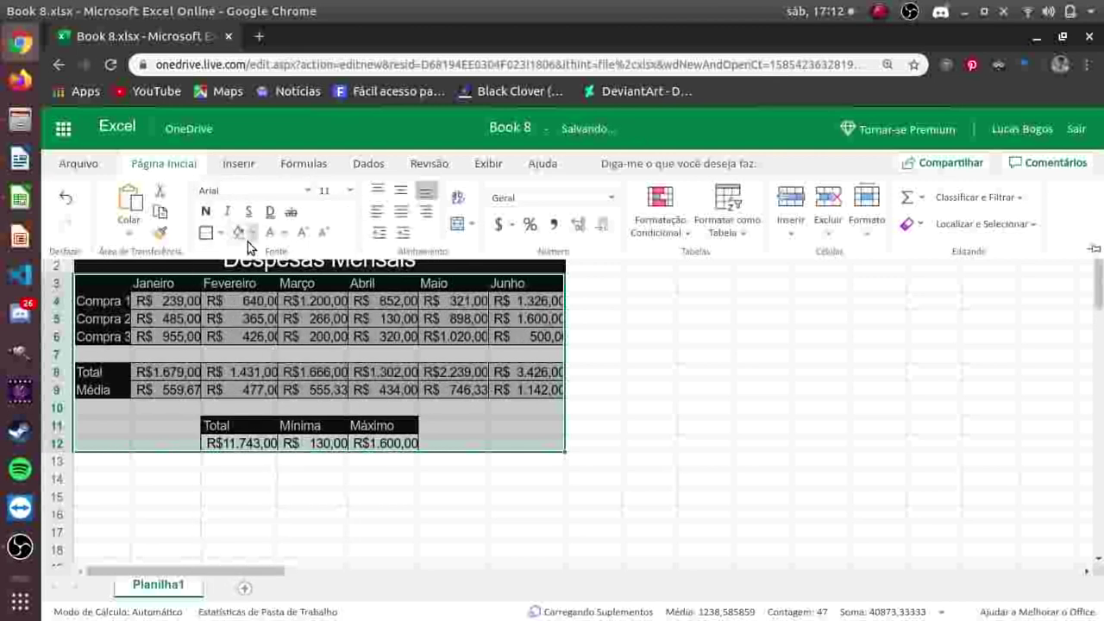
left_click(349, 189)
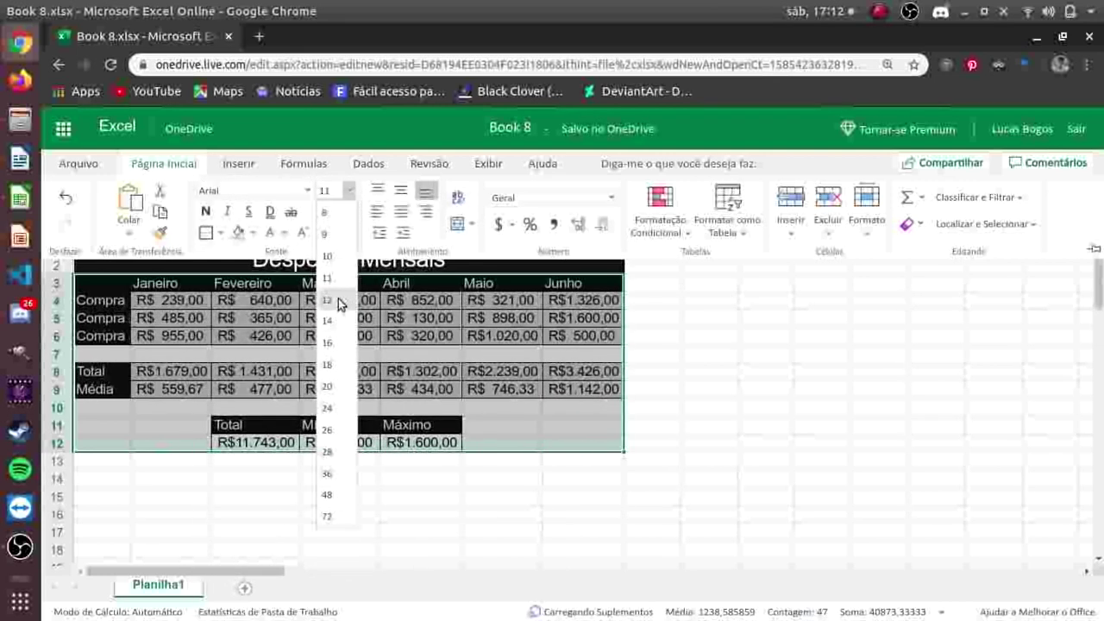
key("Escape")
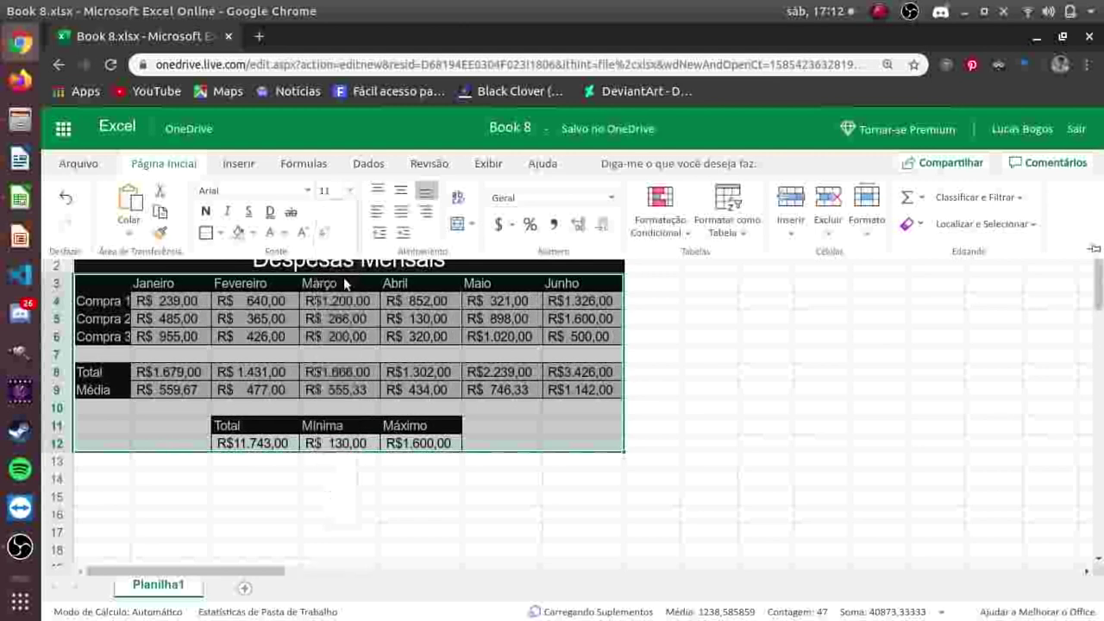
left_click(185, 483)
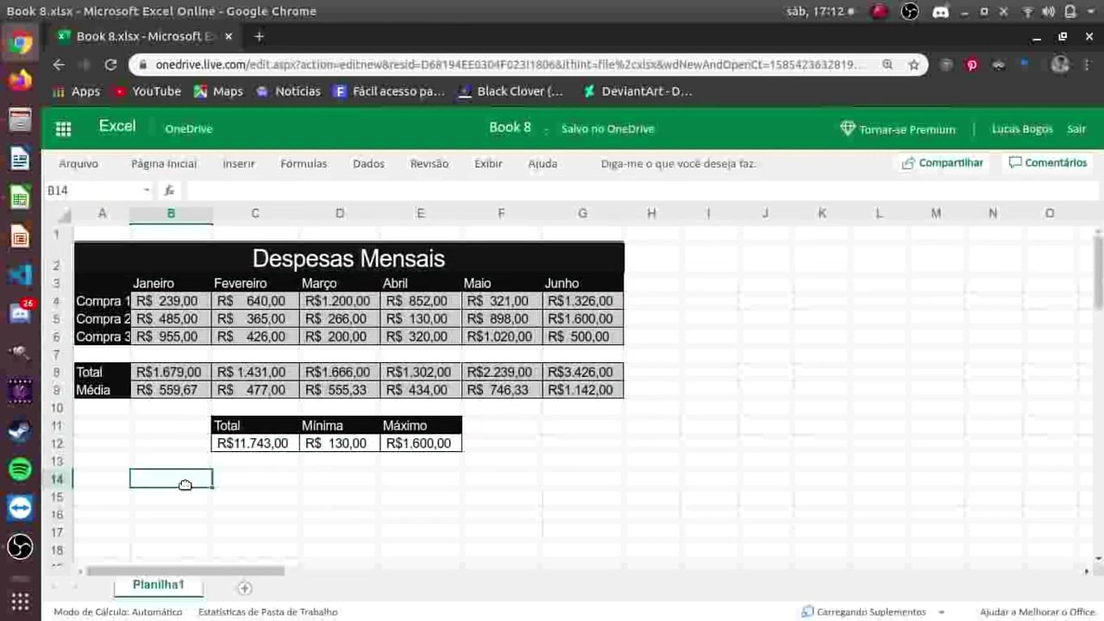
Step: Widen column A slightly, add a taller blank row 1, and enlarge the title row
left_click(126, 214)
left_click_drag(126, 214, 135, 213)
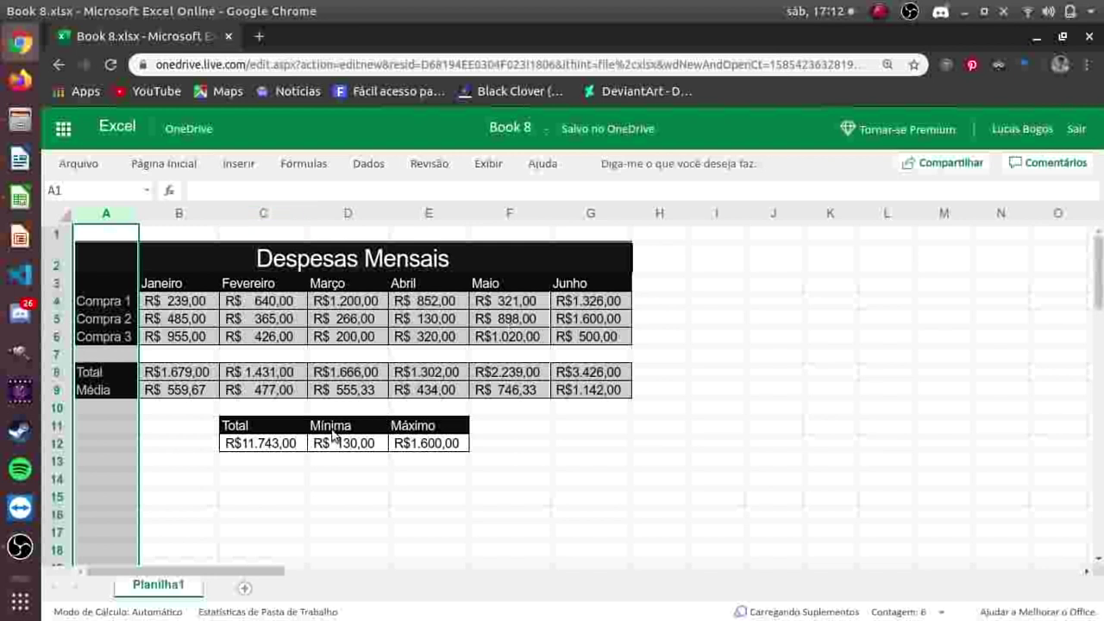
left_click(569, 266)
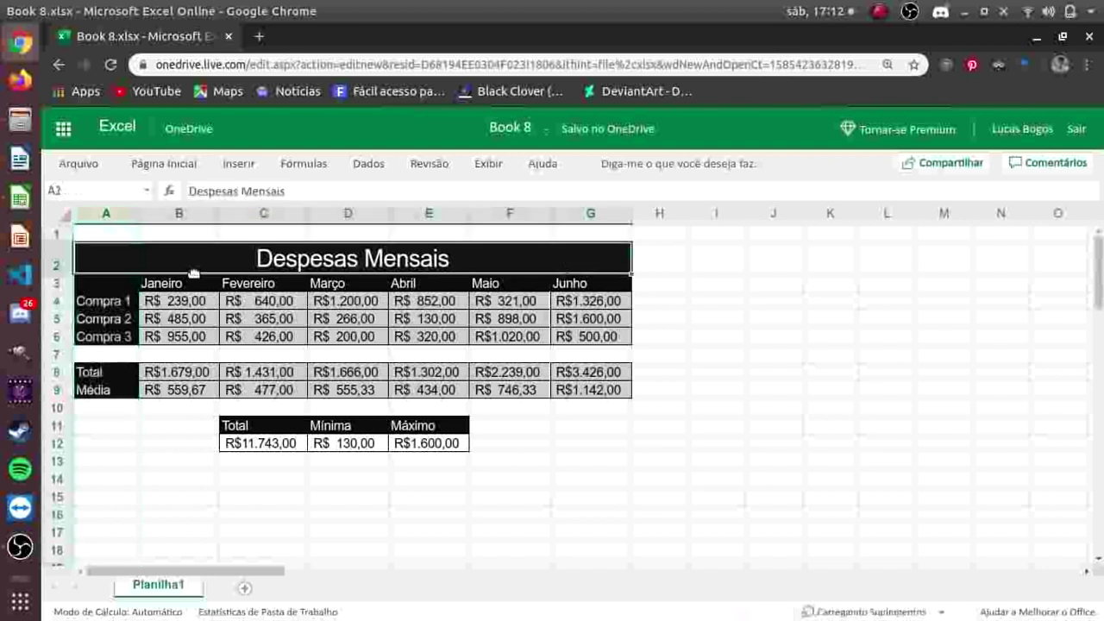
left_click_drag(65, 242, 67, 227)
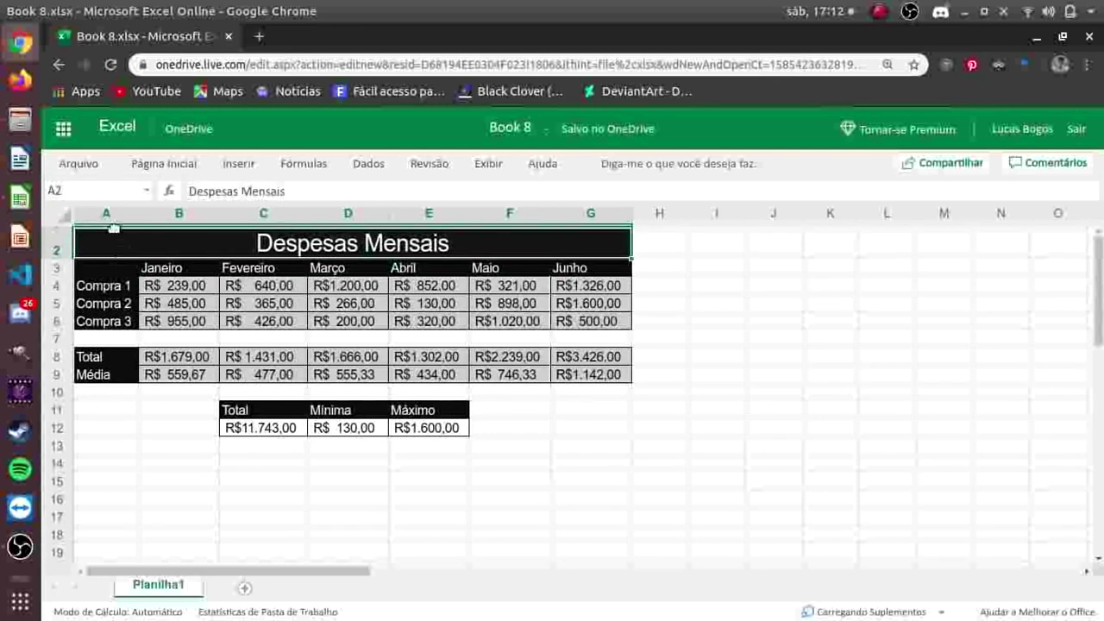
left_click_drag(66, 229, 57, 308)
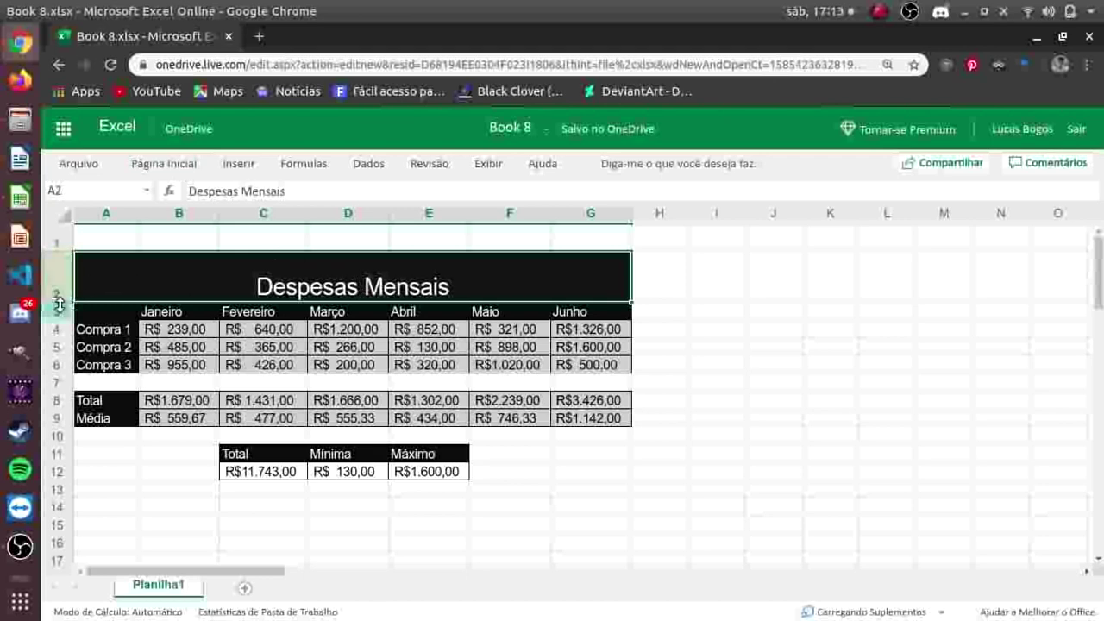
left_click_drag(56, 296, 55, 324)
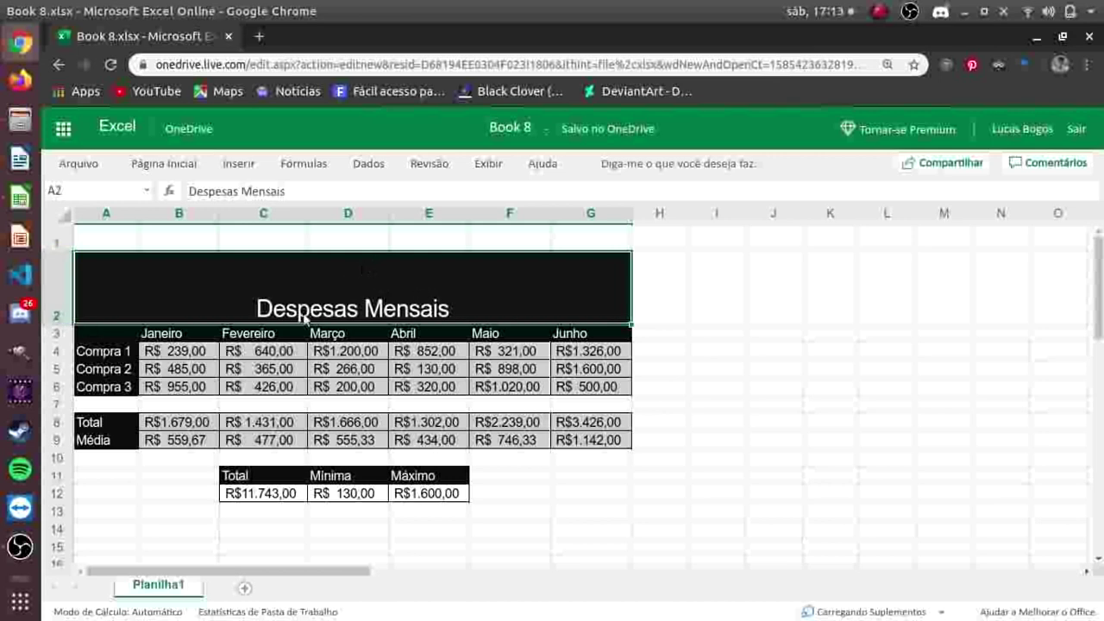
Step: Apply Alinhar no Meio to the Despesas Mensais title and raise its font size to 36
left_click(193, 168)
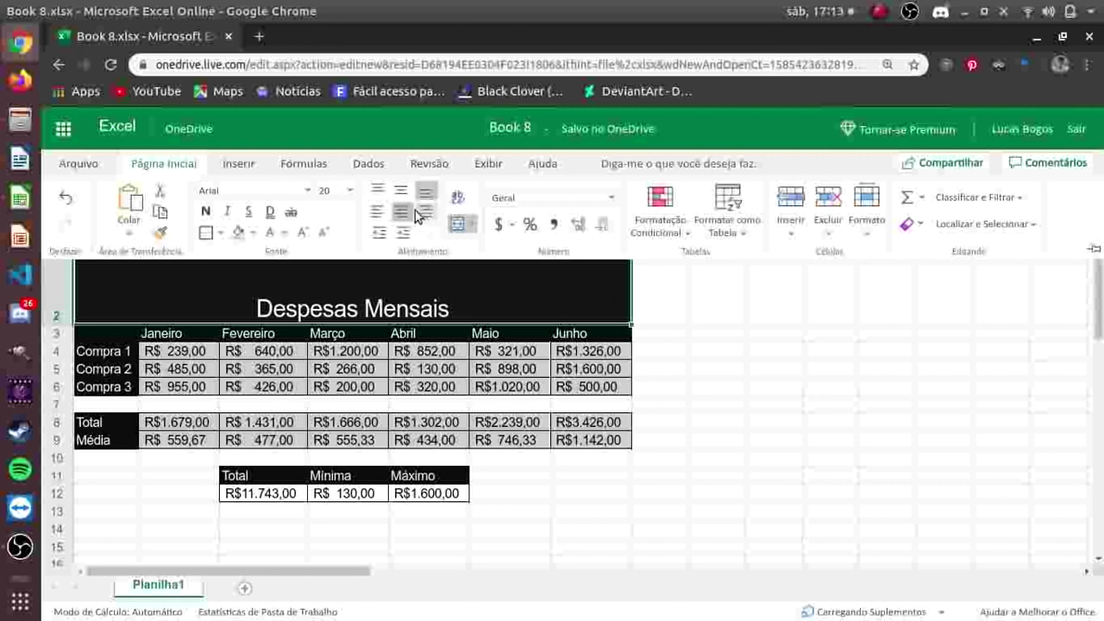
left_click(401, 189)
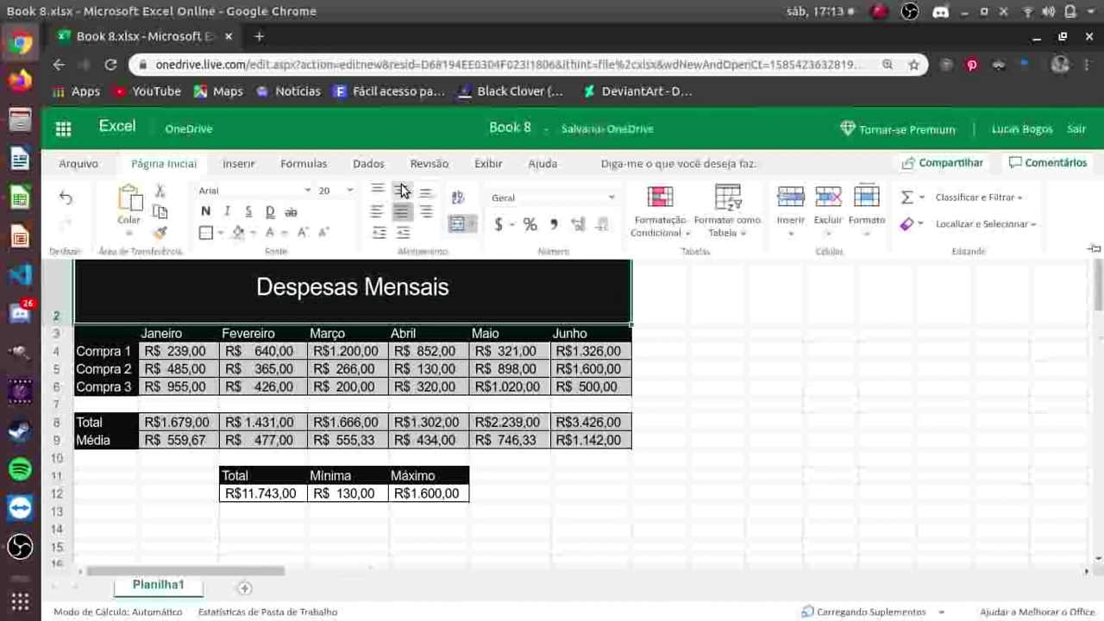
left_click(713, 374)
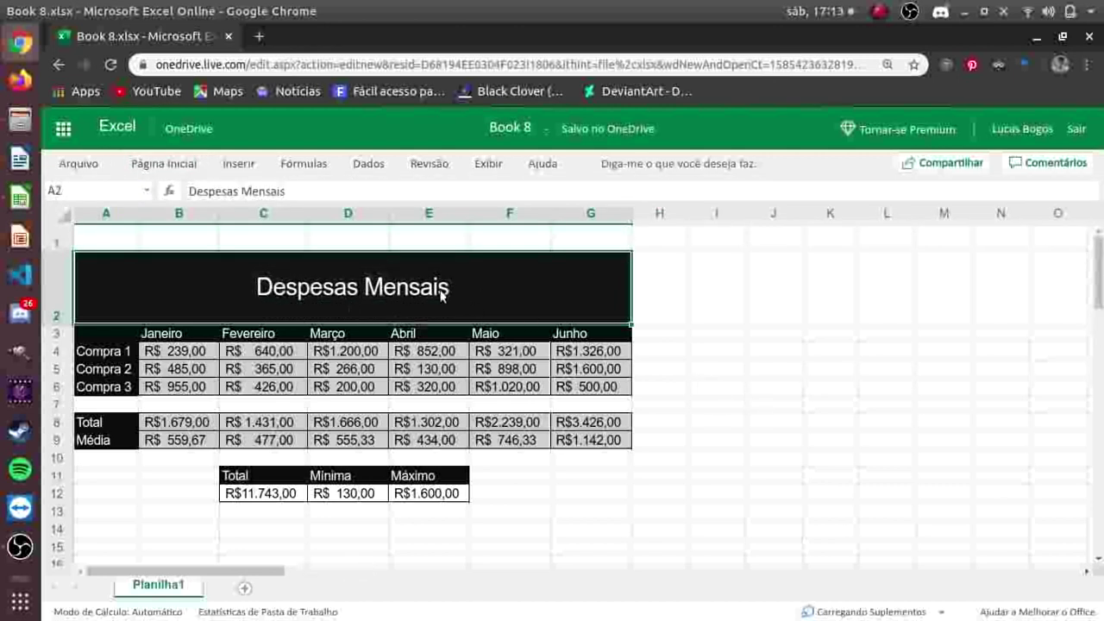
left_click(185, 165)
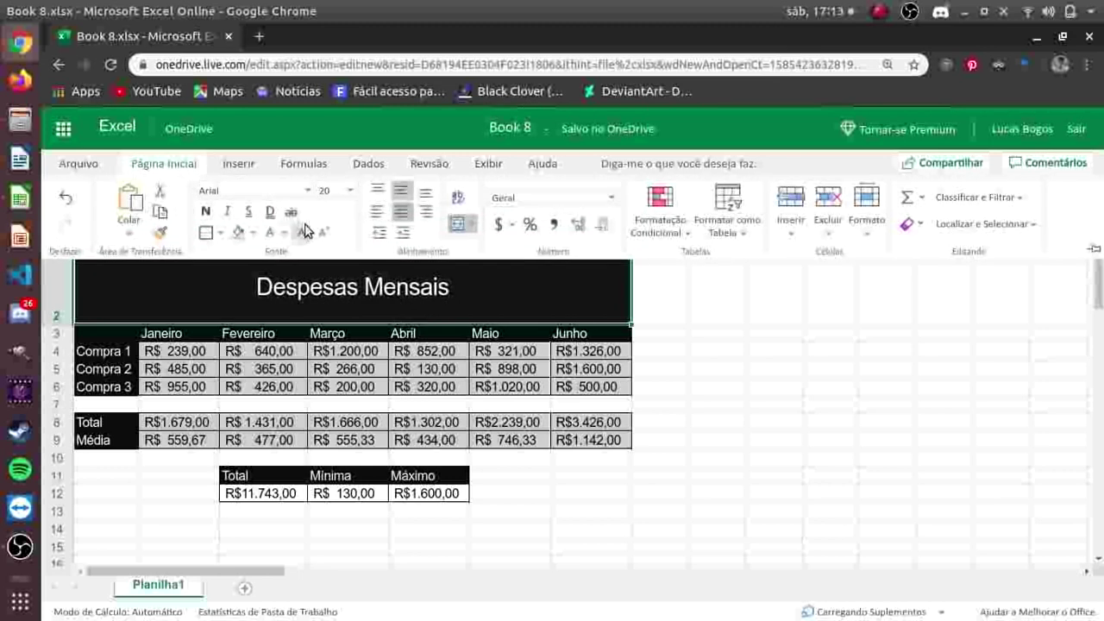
double_click(304, 232)
left_click(304, 232)
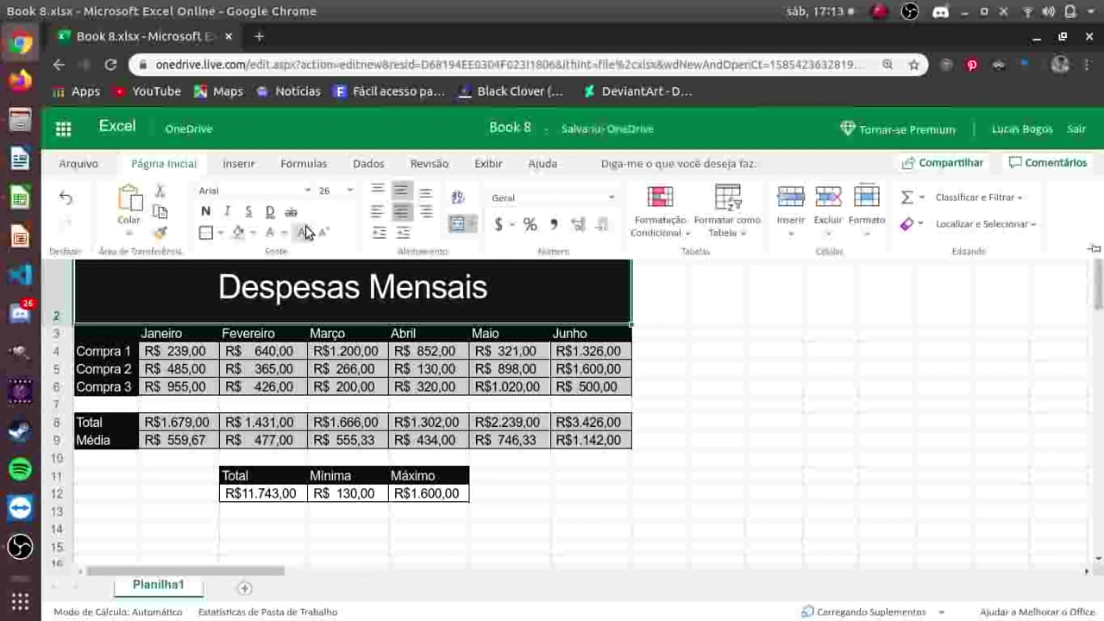
left_click(304, 232)
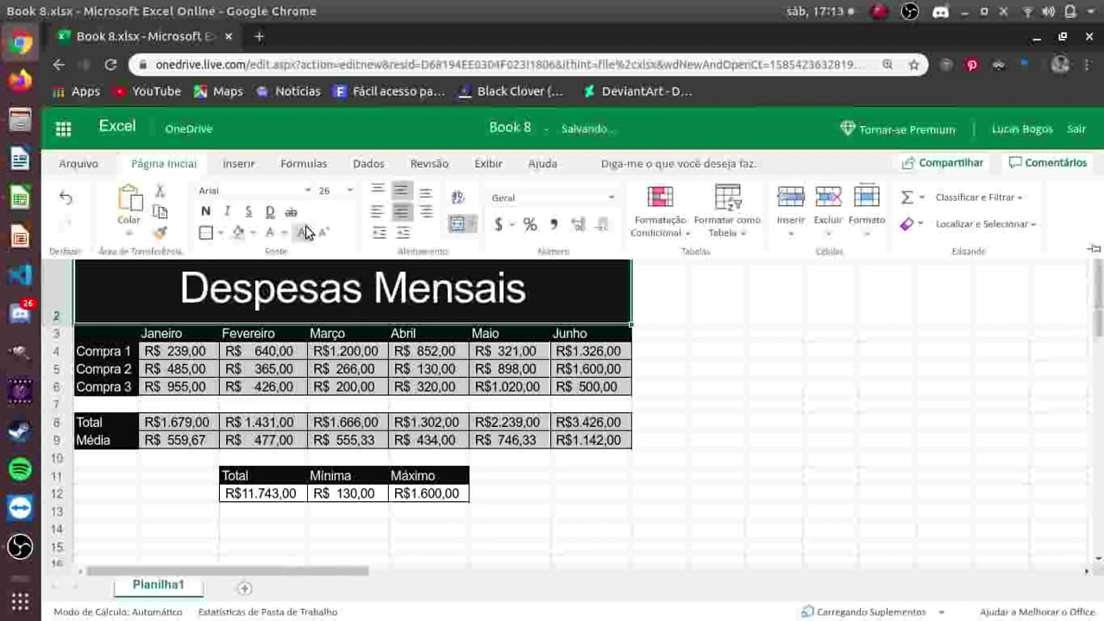
left_click(715, 355)
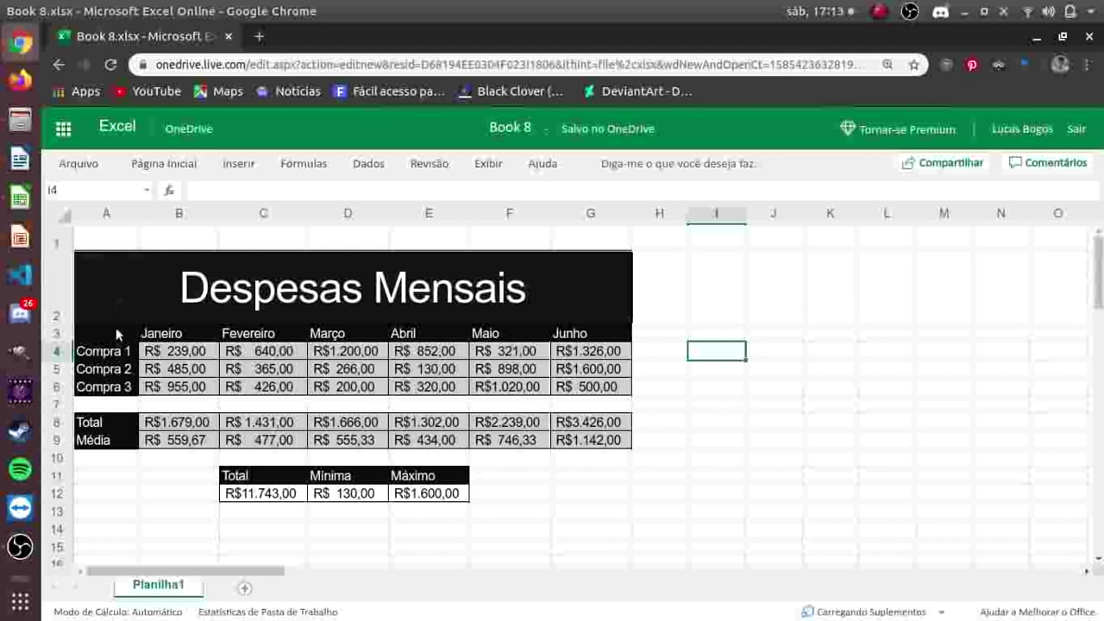
Step: Insert a 2D clustered column chart from A3:G6 and drag it beside the table
mouse_move(86, 331)
left_mouse_down()
mouse_move(449, 401)
mouse_move(583, 388)
left_mouse_up()
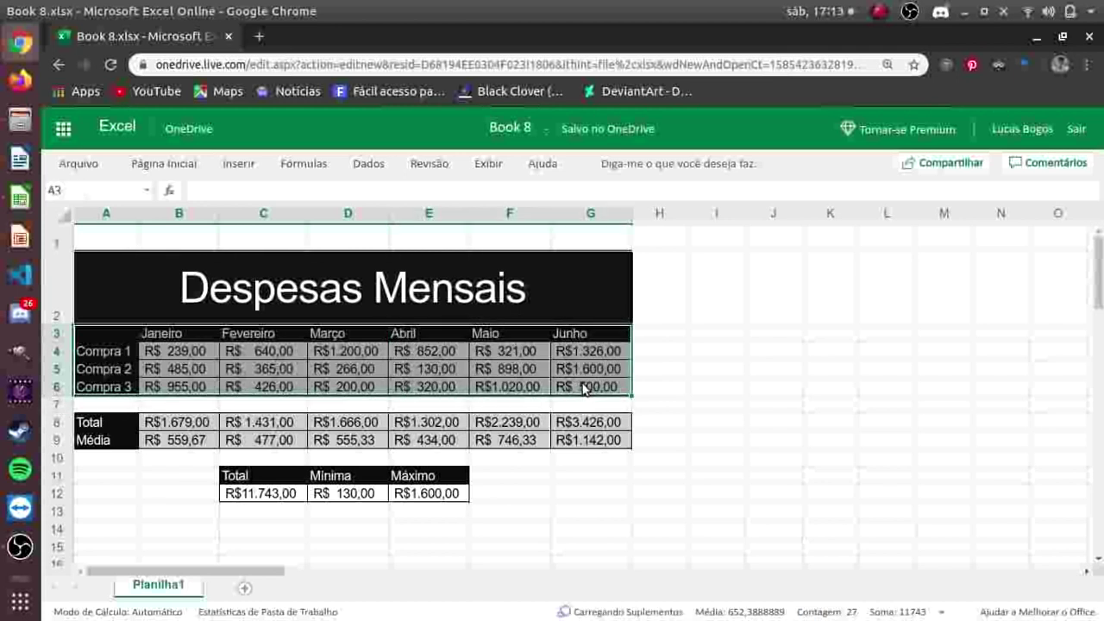
left_click(239, 164)
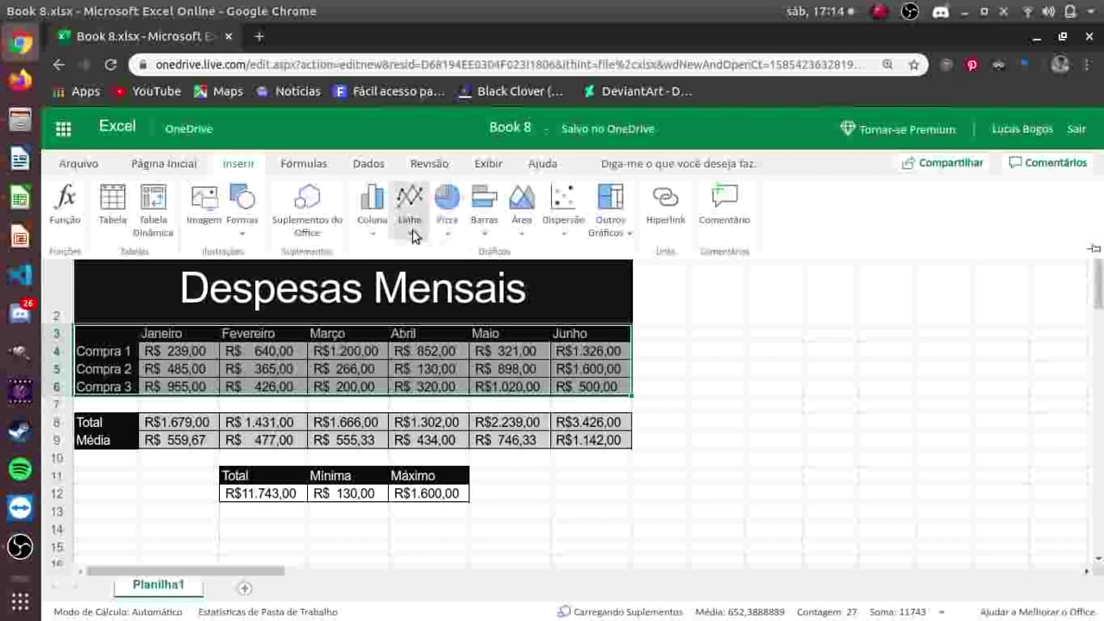
left_click(375, 230)
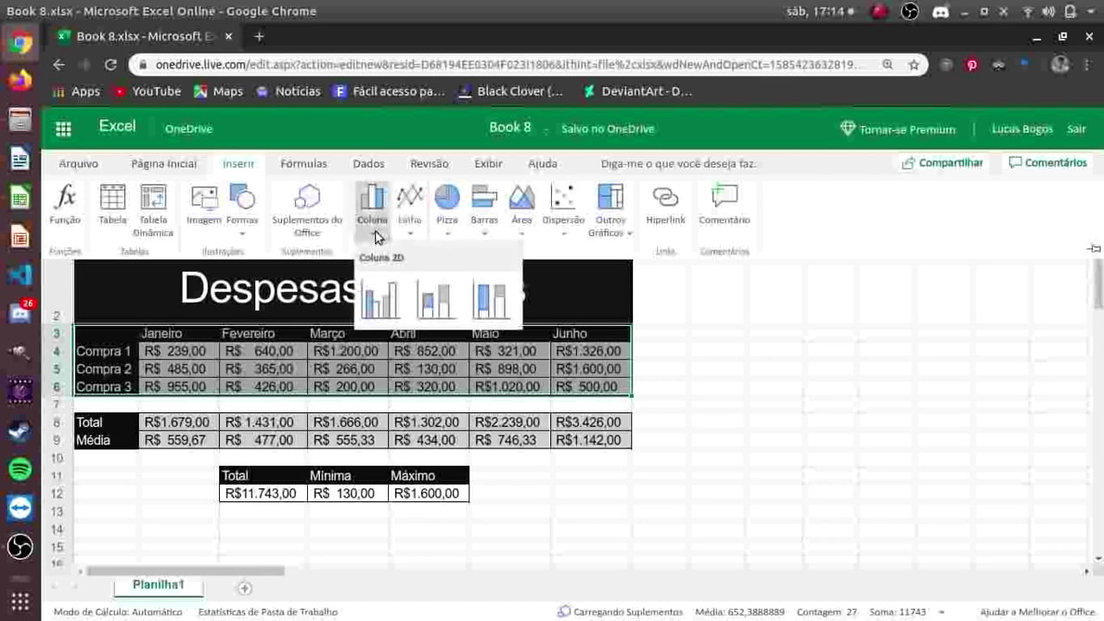
left_click(389, 310)
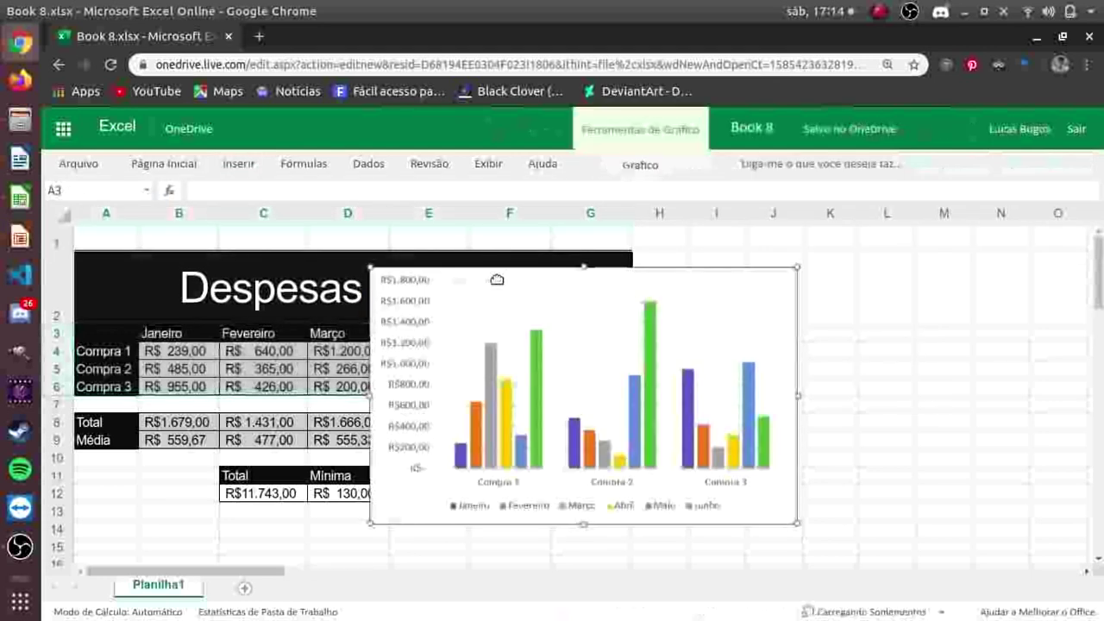
mouse_move(564, 298)
left_mouse_down()
mouse_move(756, 306)
mouse_move(834, 283)
left_mouse_up()
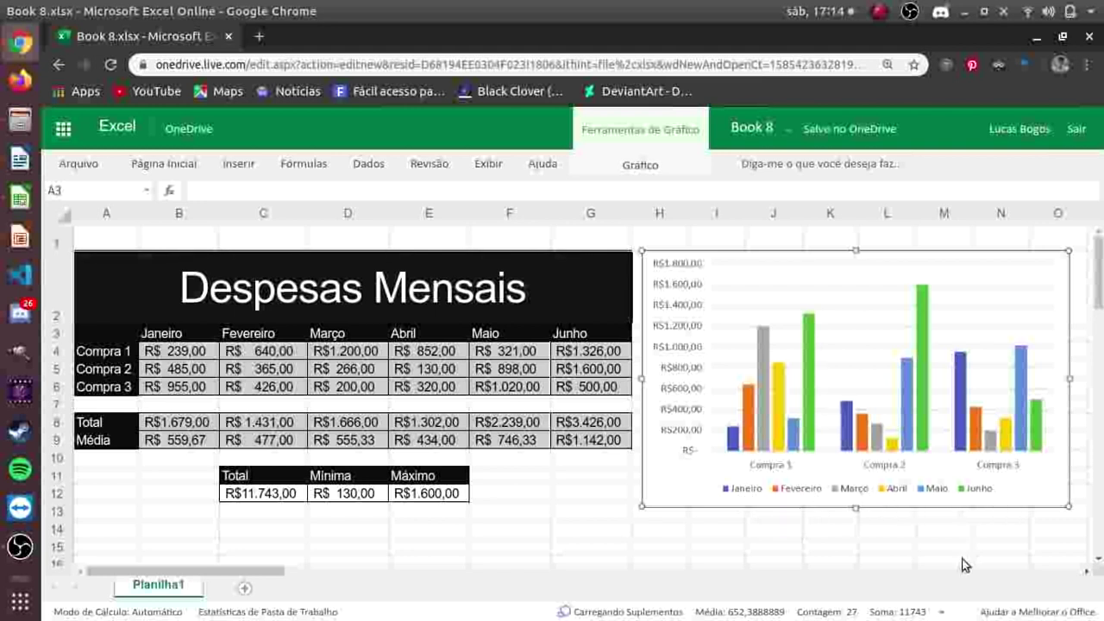
left_click(656, 166)
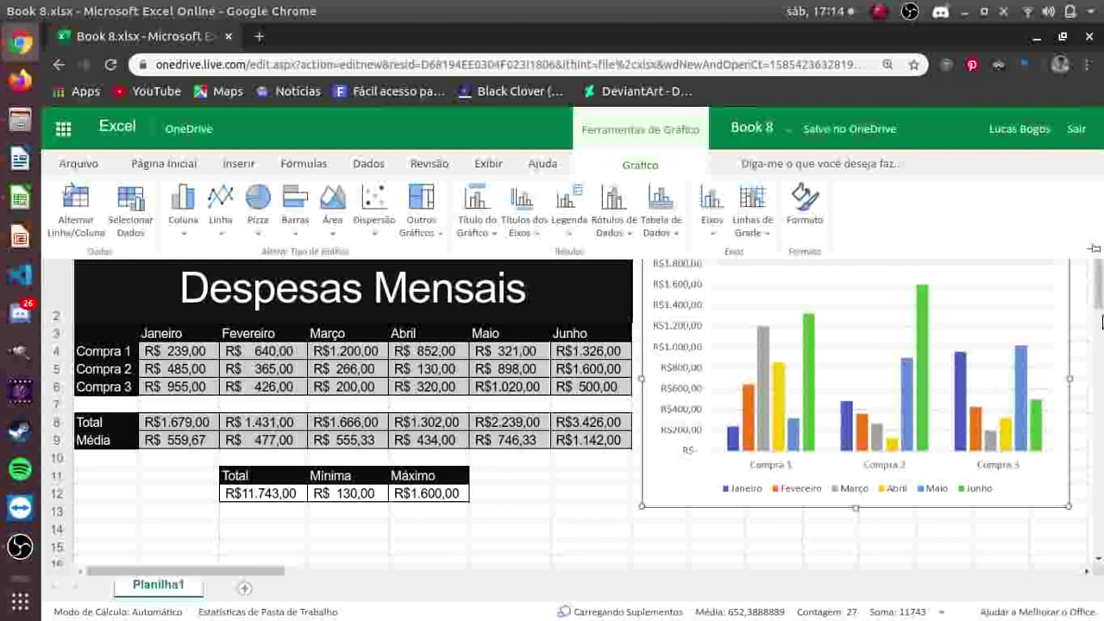
Step: Open the chart formatting pane and Janeiro series fill options, then close it unchanged
left_click(1100, 291)
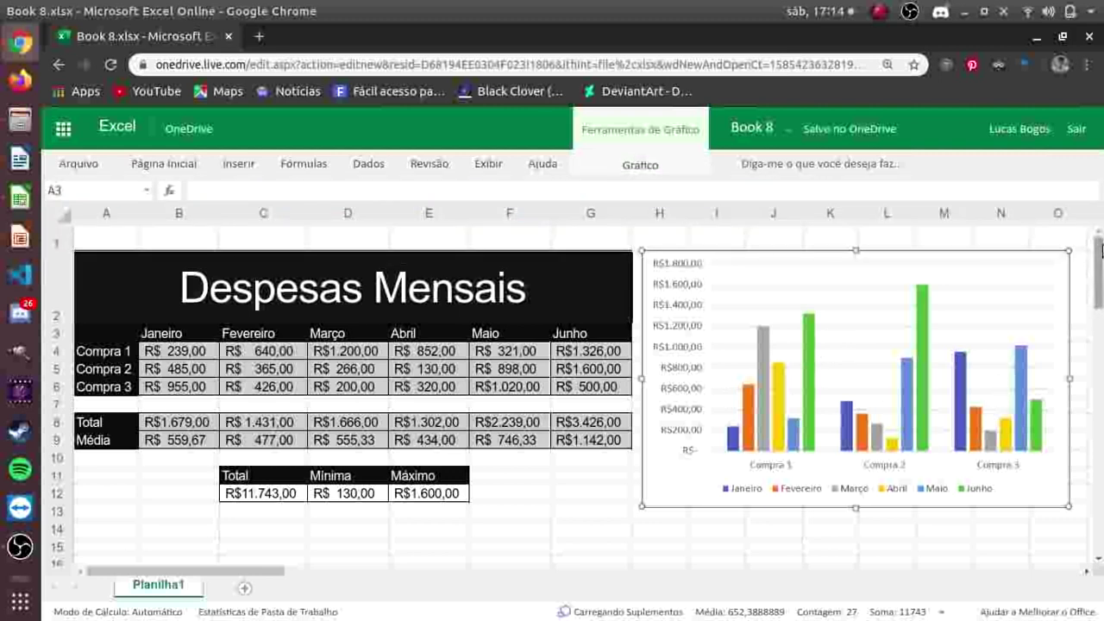
left_click(646, 173)
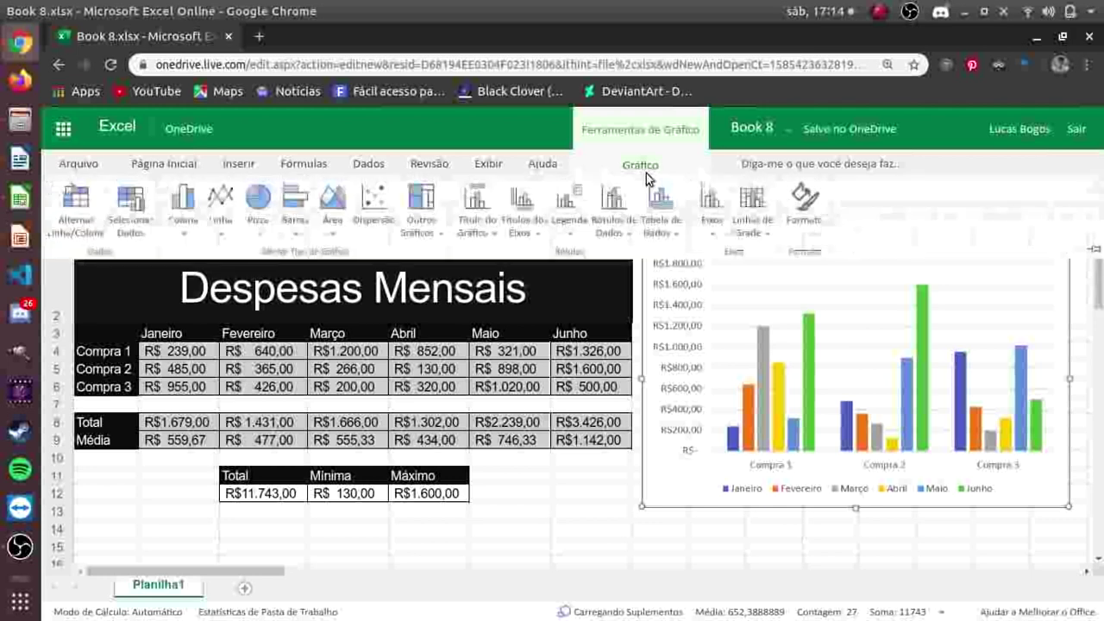
left_click(809, 222)
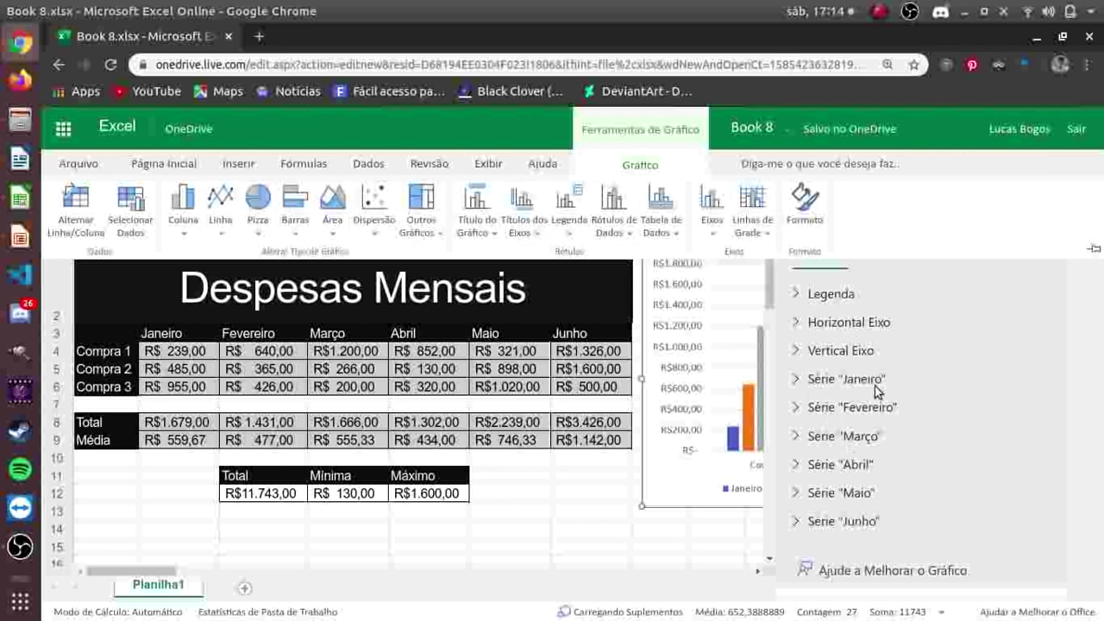
left_click(823, 380)
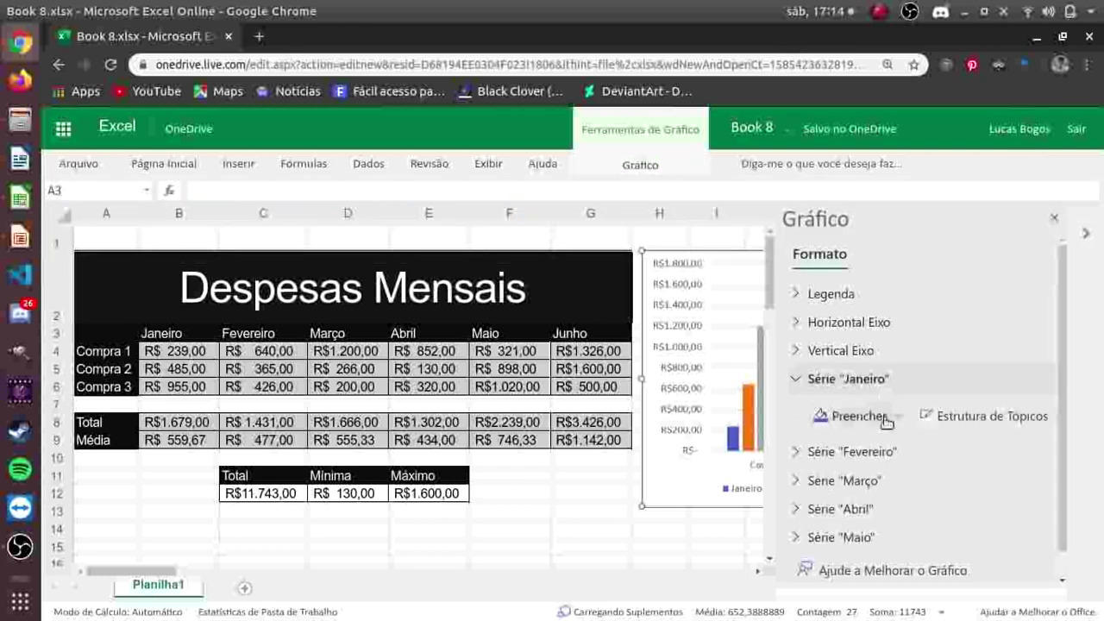
left_click(896, 418)
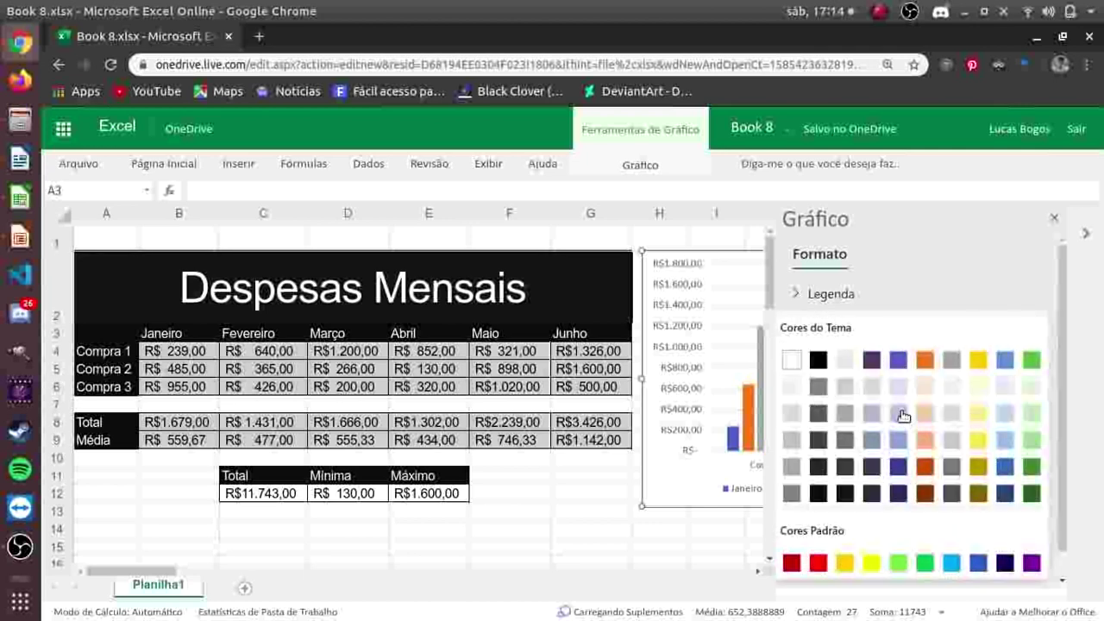
left_click(924, 281)
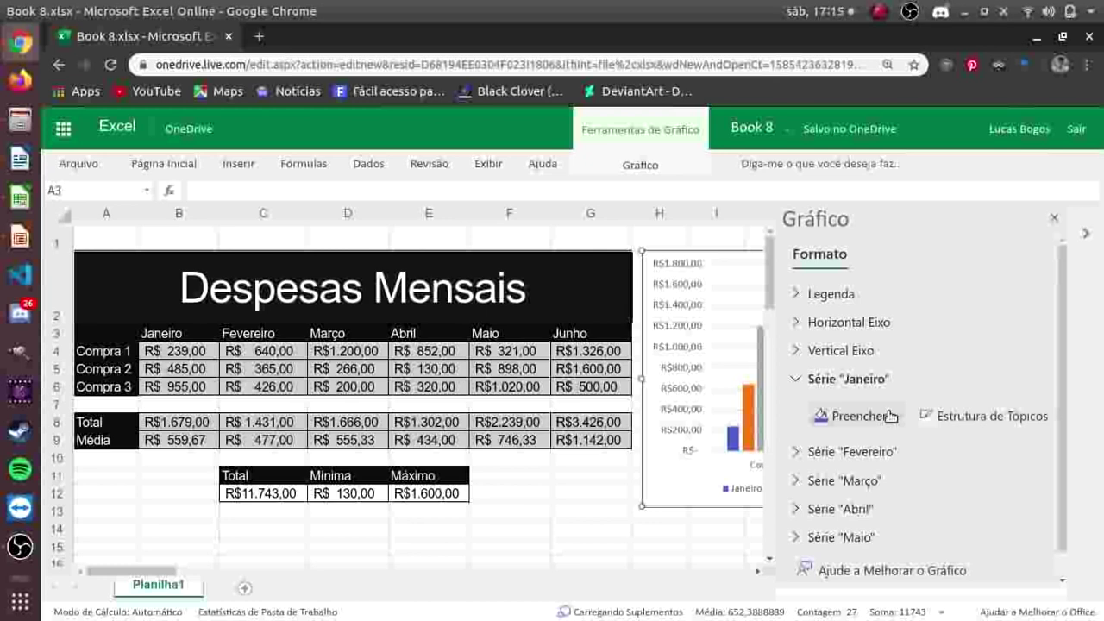
left_click(1052, 217)
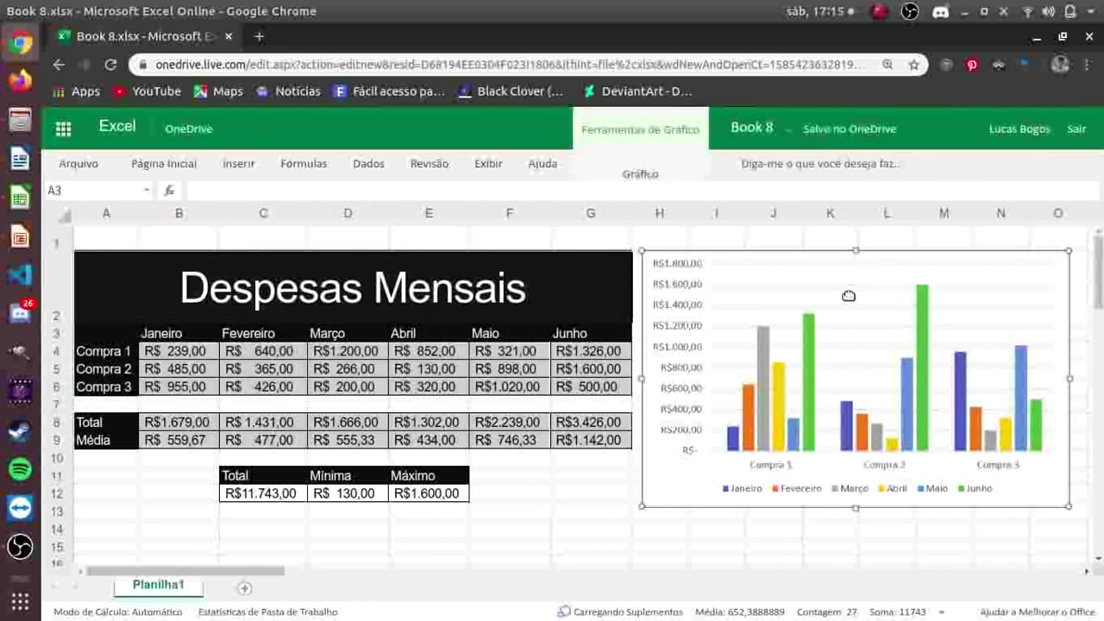
right_click(894, 341)
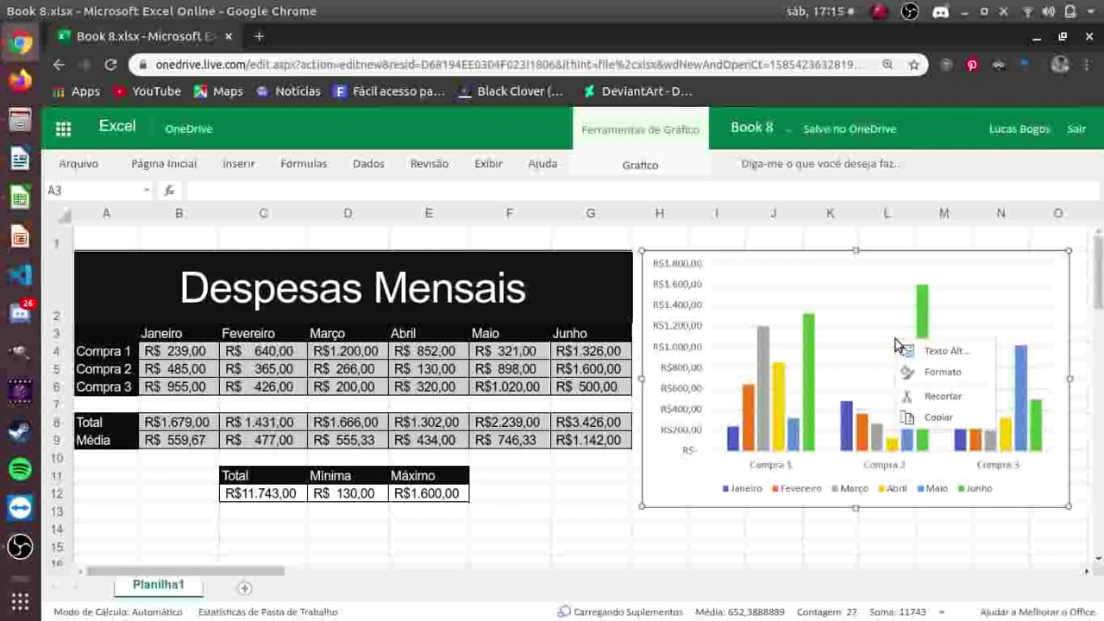
left_click(947, 373)
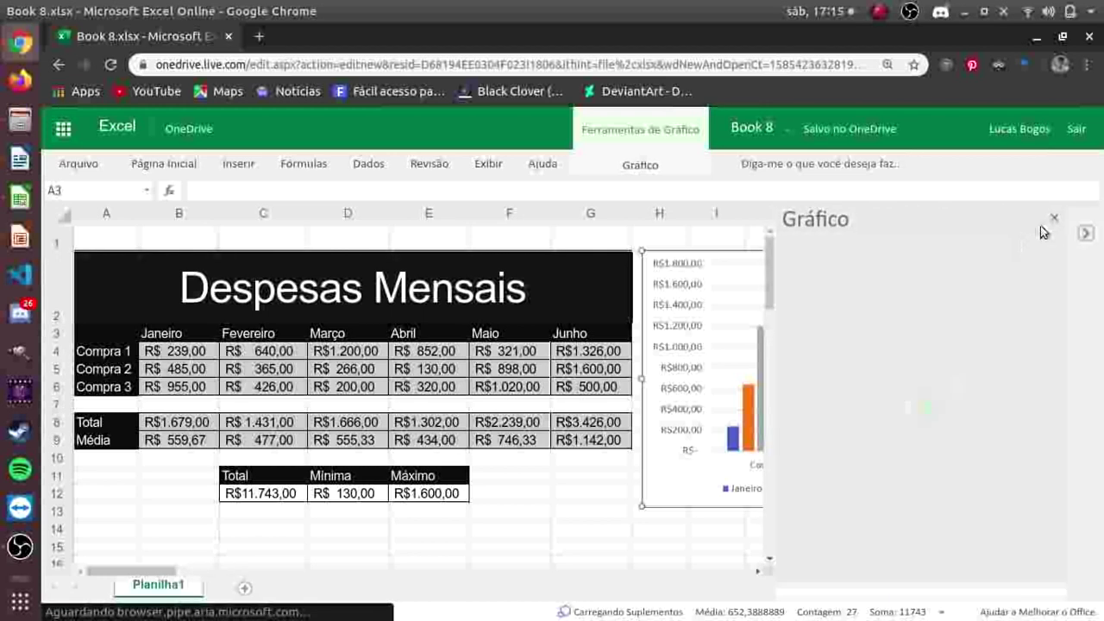
left_click(1054, 217)
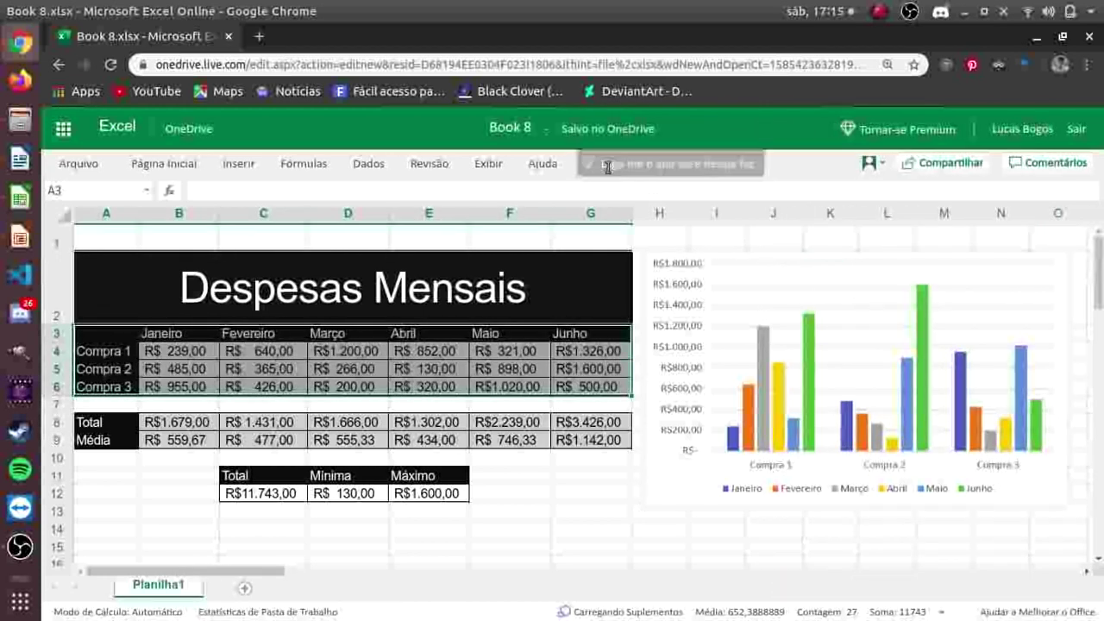
left_click(714, 313)
Step: Replace the chart's horizontal gridlines with major vertical gridlines
left_click(643, 164)
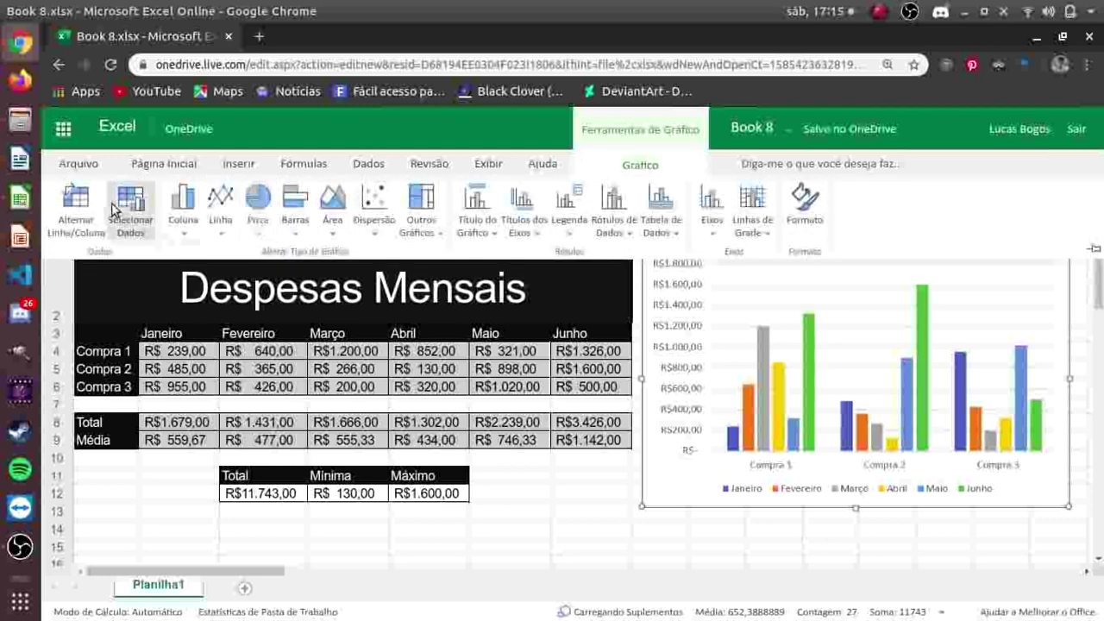
left_click(750, 206)
mouse_move(836, 254)
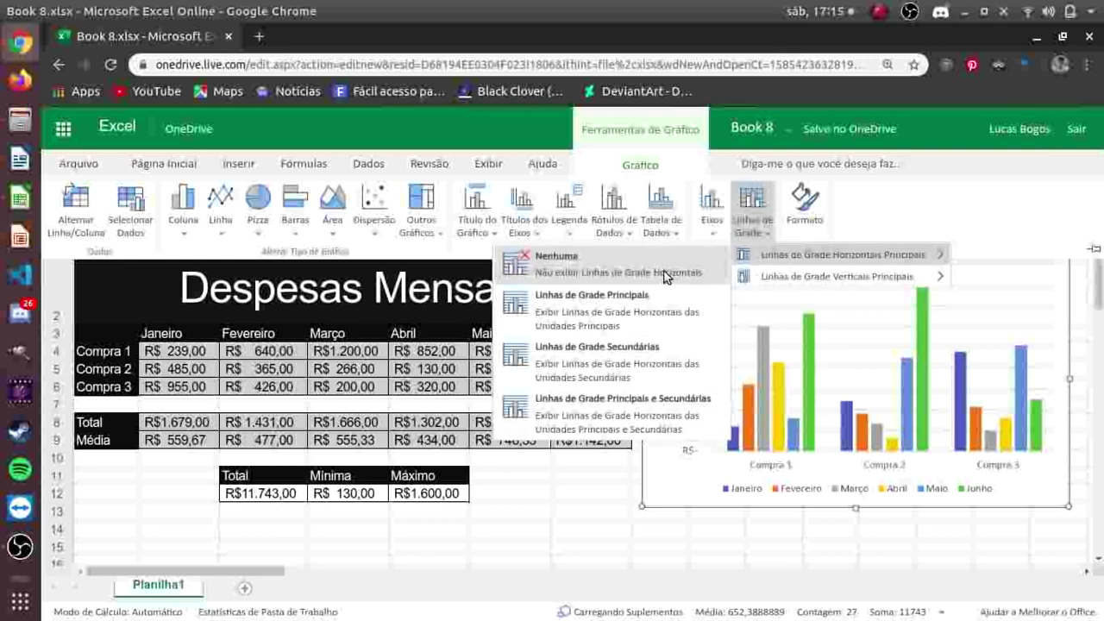
left_click(666, 274)
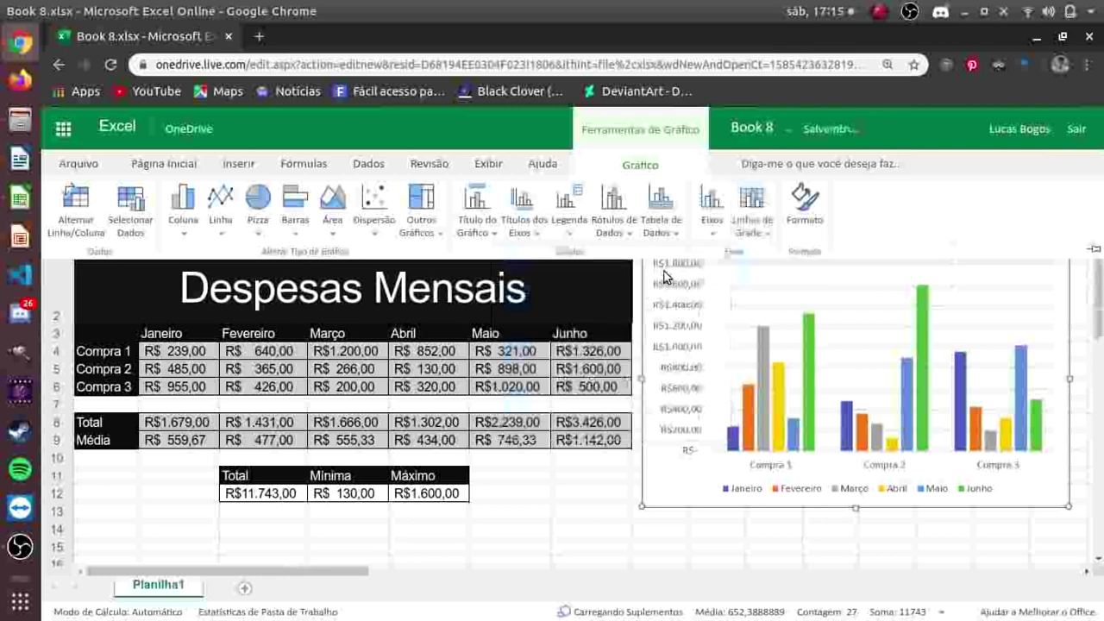
left_click(752, 219)
mouse_move(836, 276)
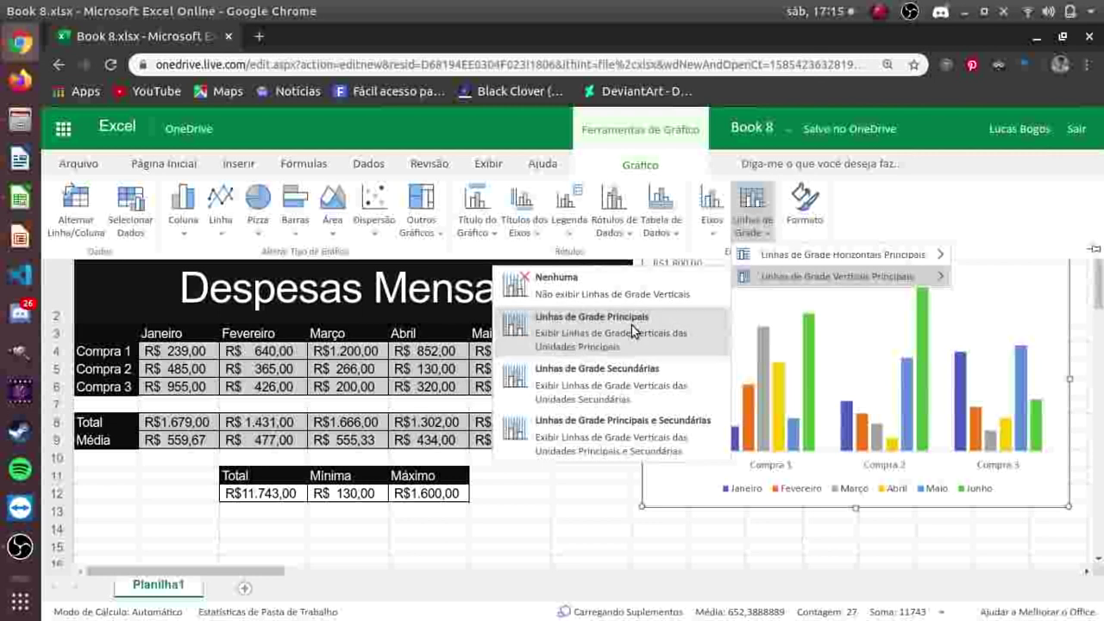
left_click(632, 325)
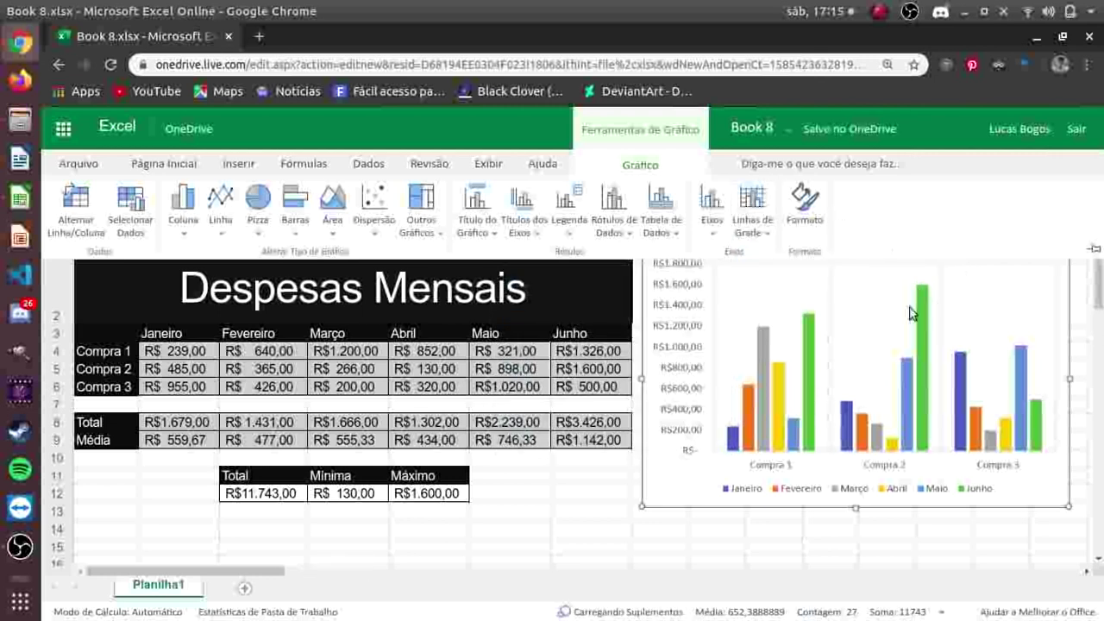
Step: Fill the Janeiro series bars dark navy in the Formato pane and close it
left_click(803, 203)
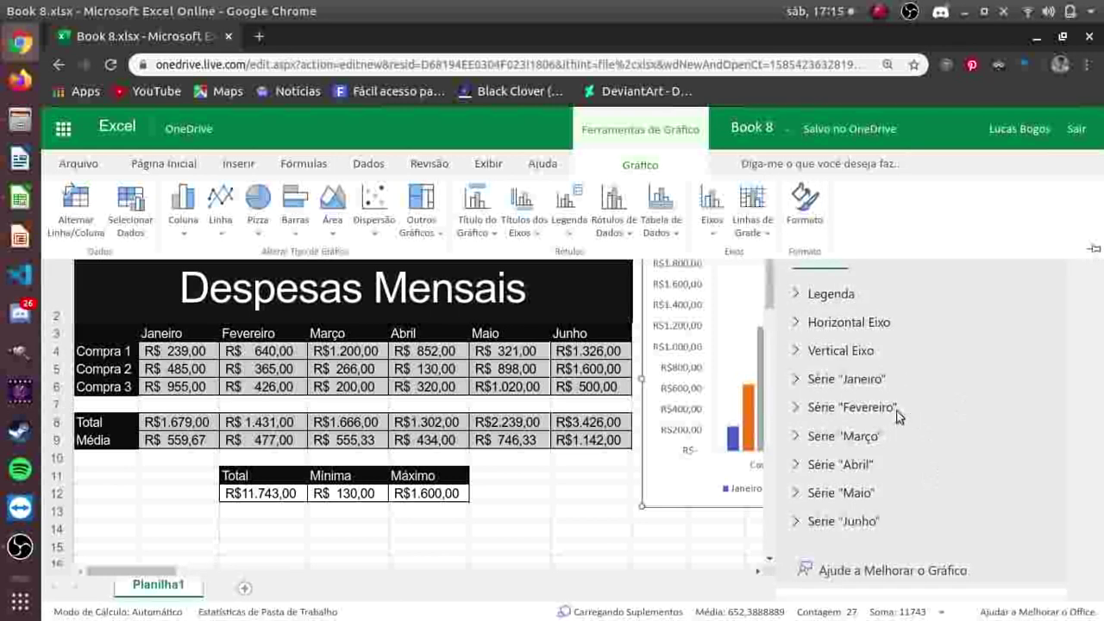
left_click(854, 381)
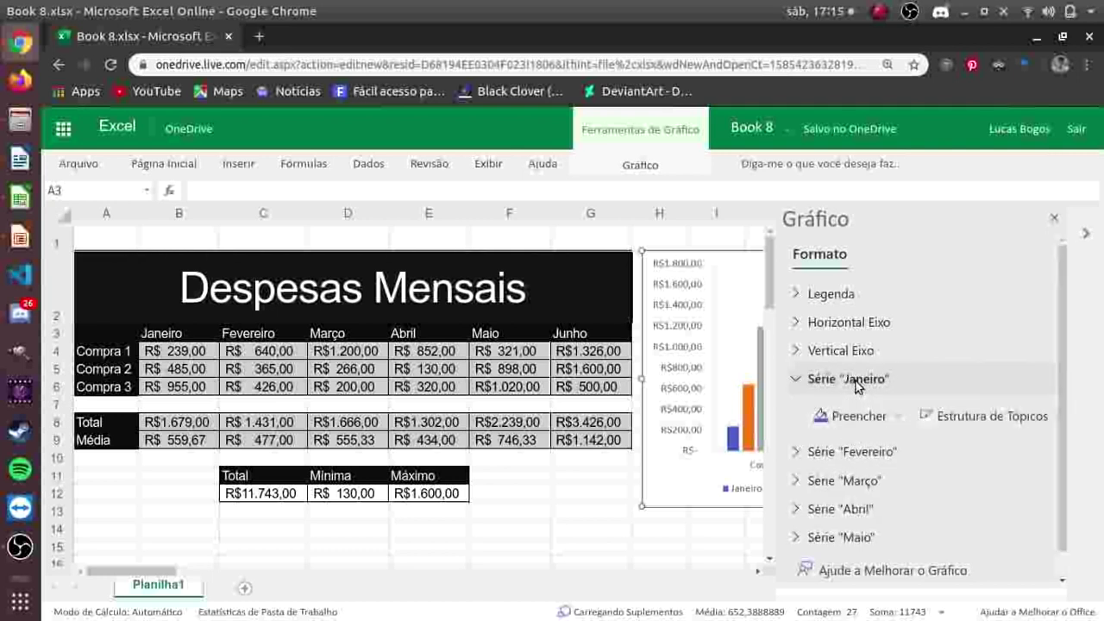
left_click(877, 421)
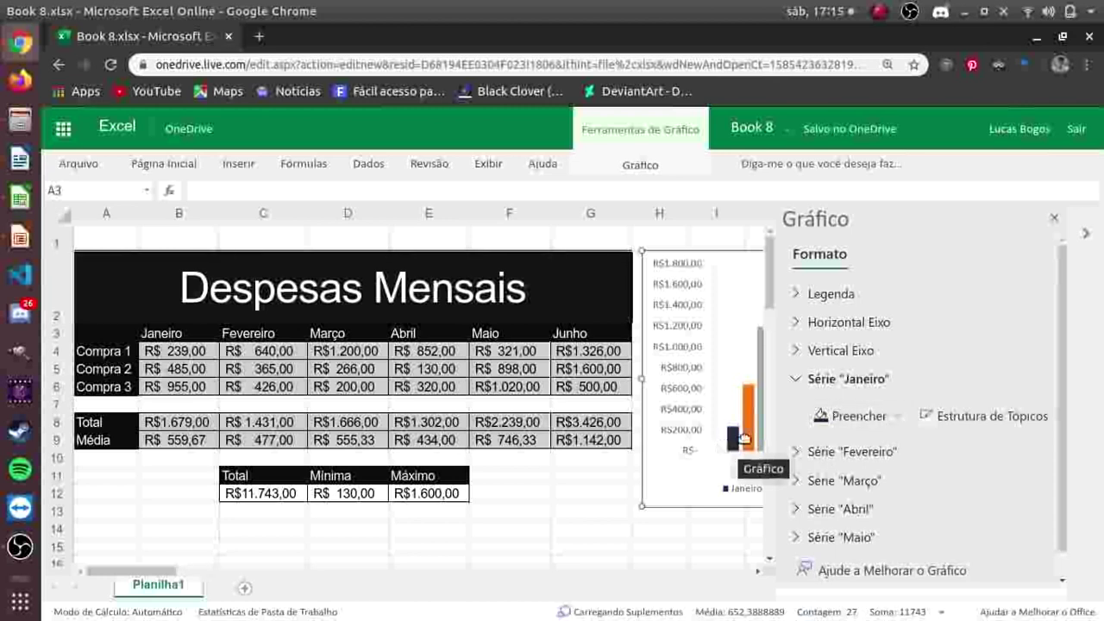
left_click(902, 416)
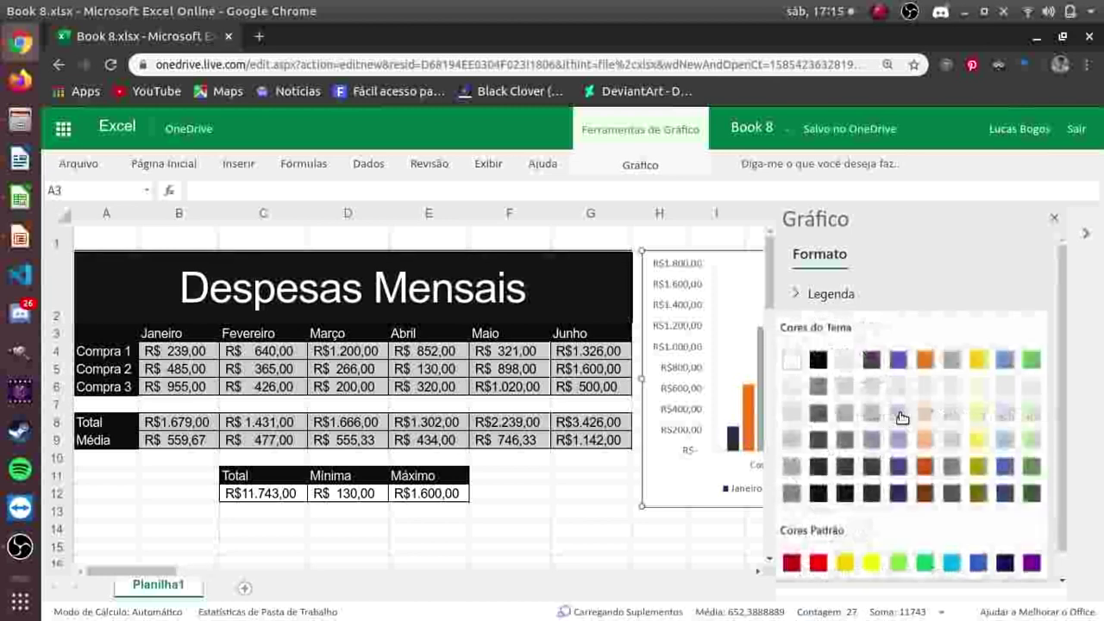
left_click(951, 293)
left_click(951, 293)
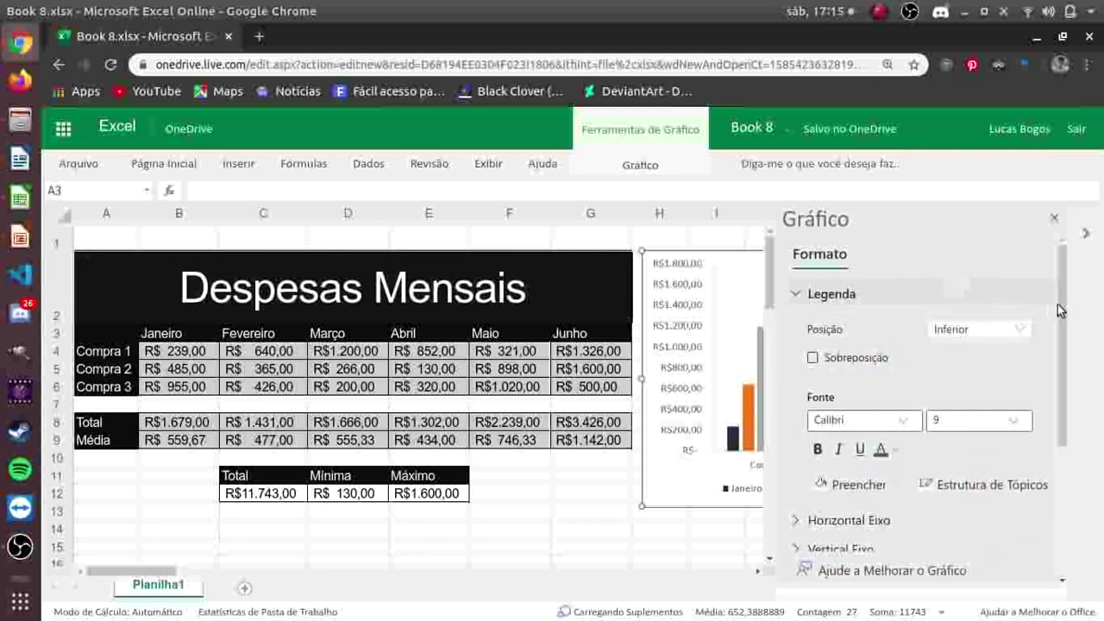
left_click(1053, 217)
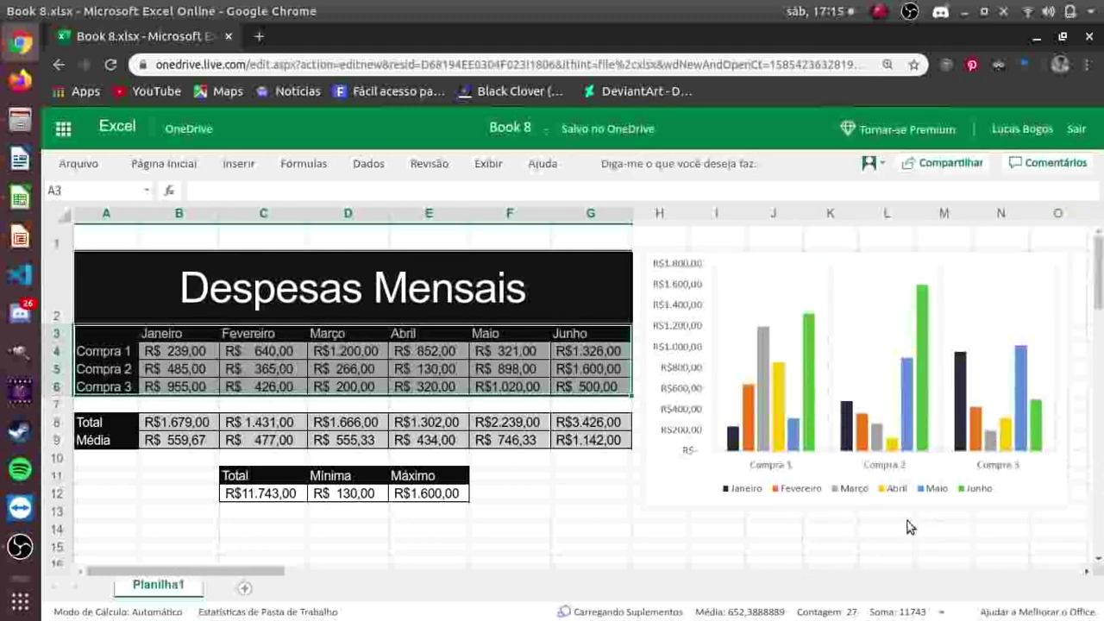
left_click(782, 533)
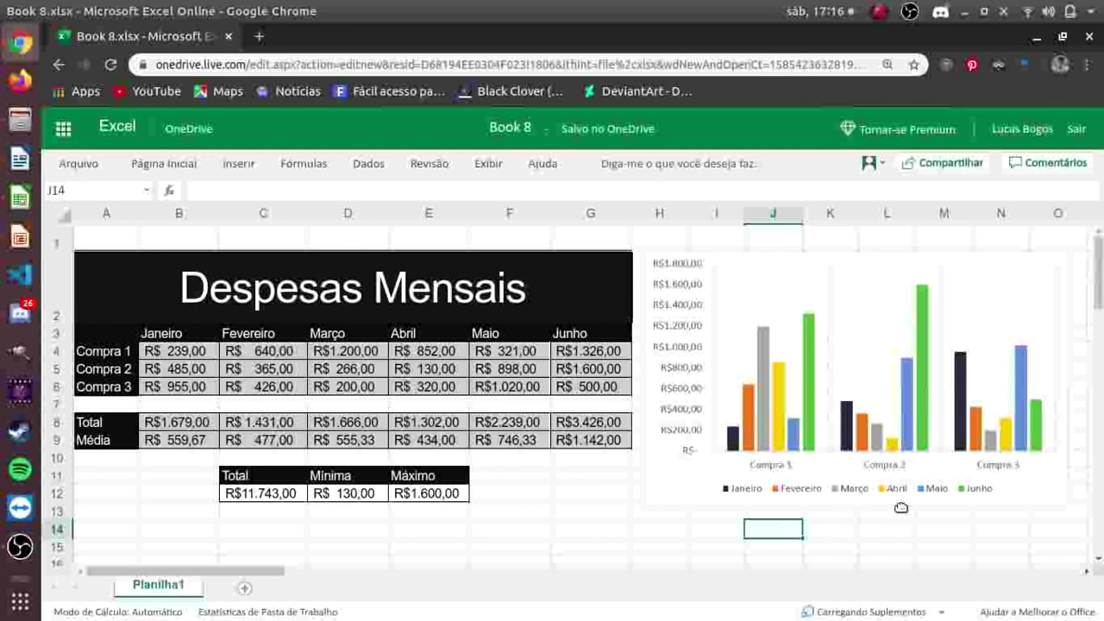
left_click(160, 339)
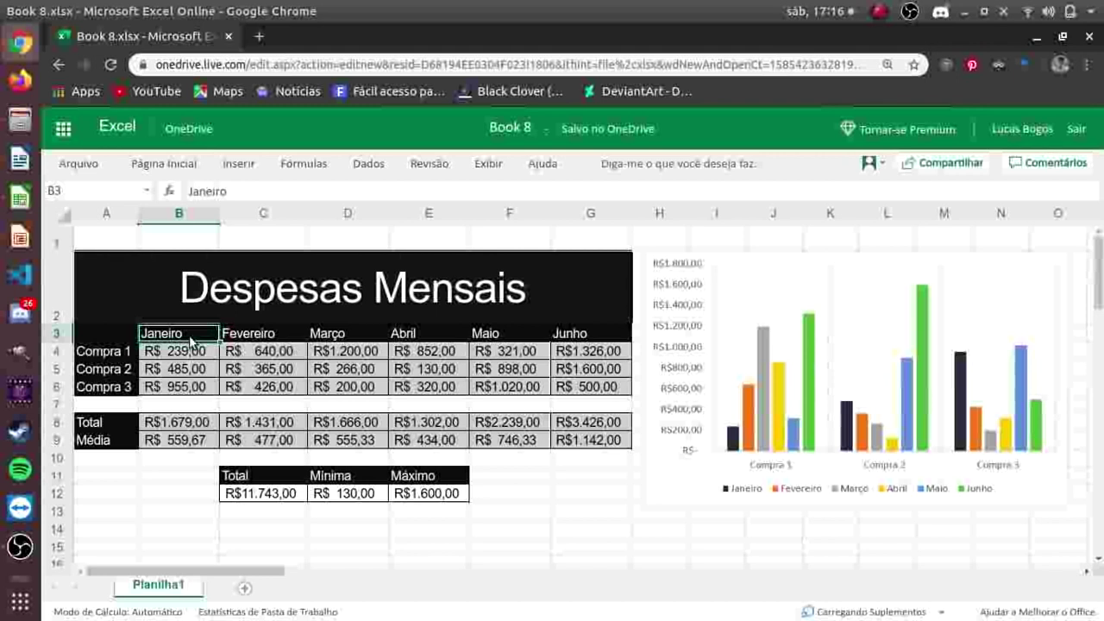
Step: Turn on filters for B3:G3, trial-filter Janeiro to R$239,00, then show all values again
left_click_drag(190, 341, 583, 345)
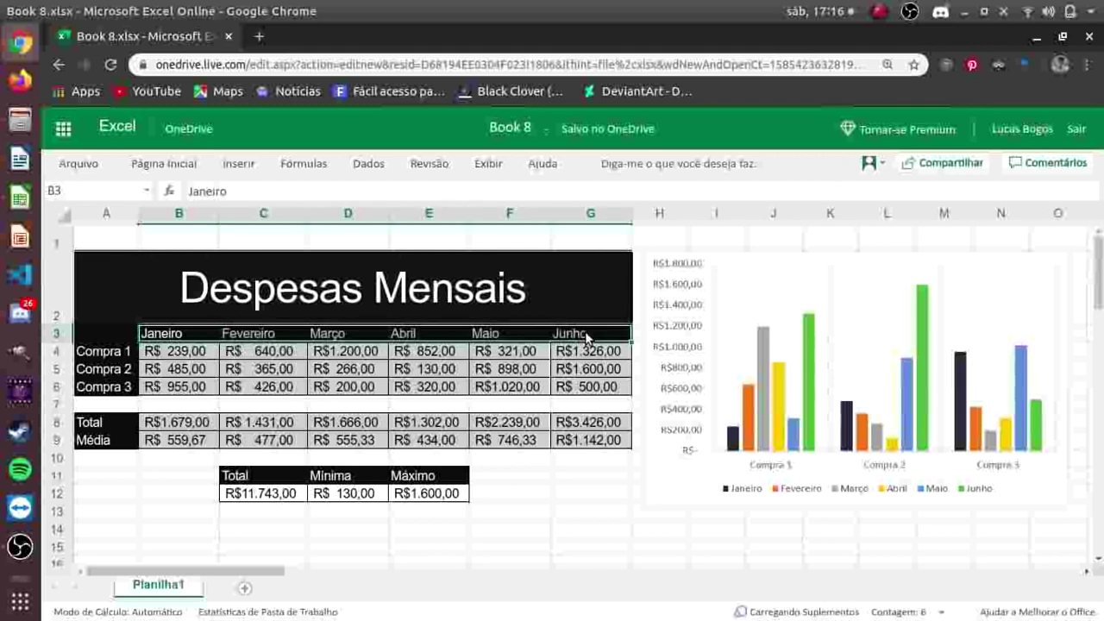
left_click(368, 163)
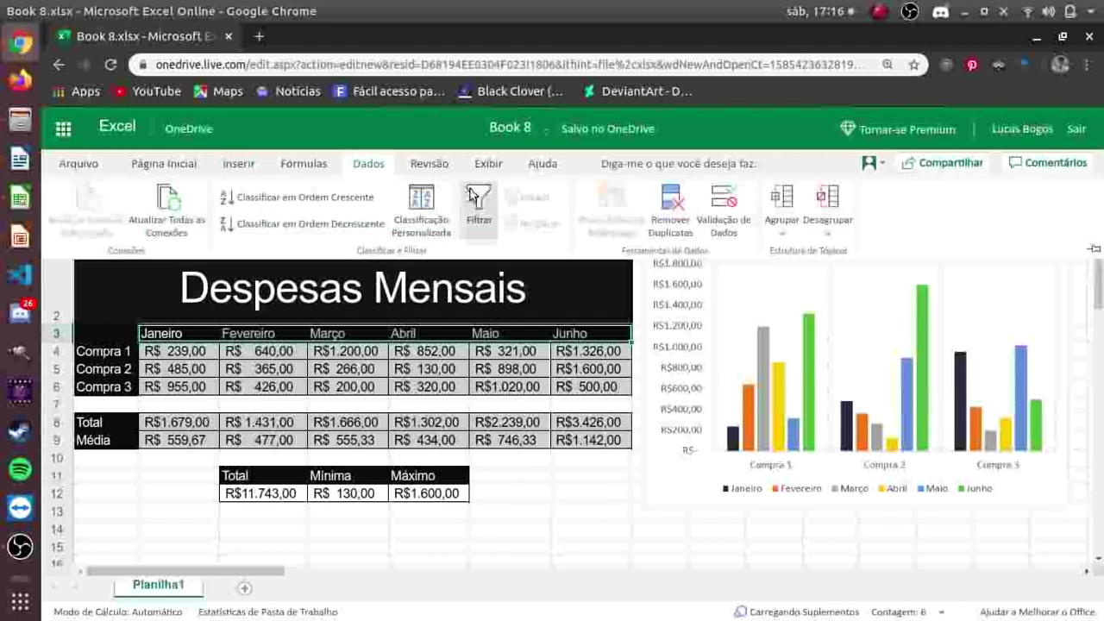
left_click(472, 193)
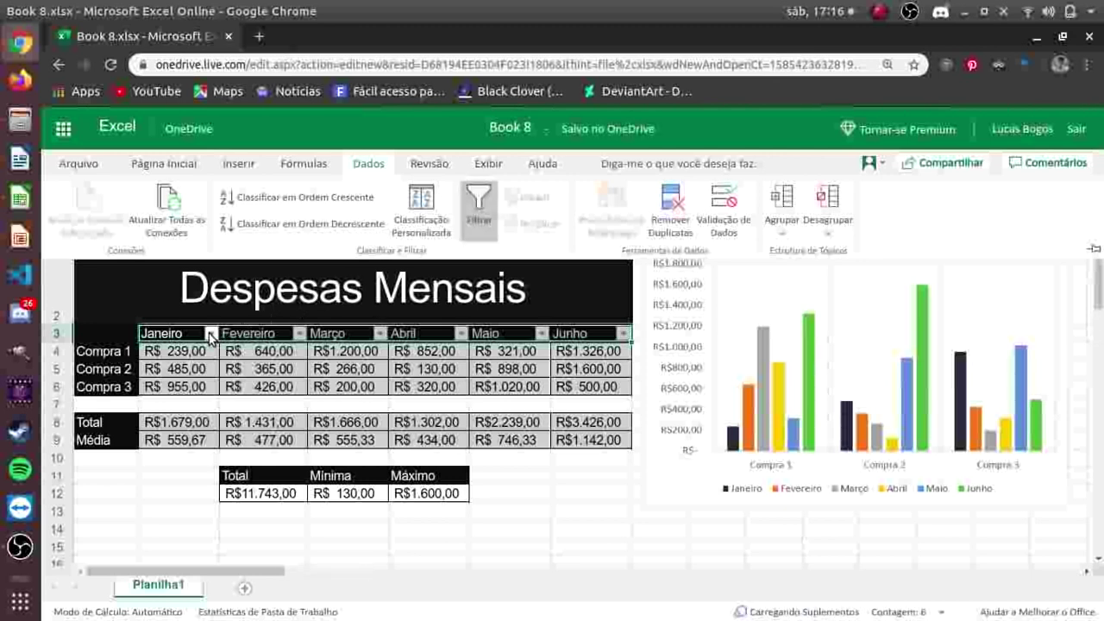
left_click(210, 334)
mouse_move(273, 467)
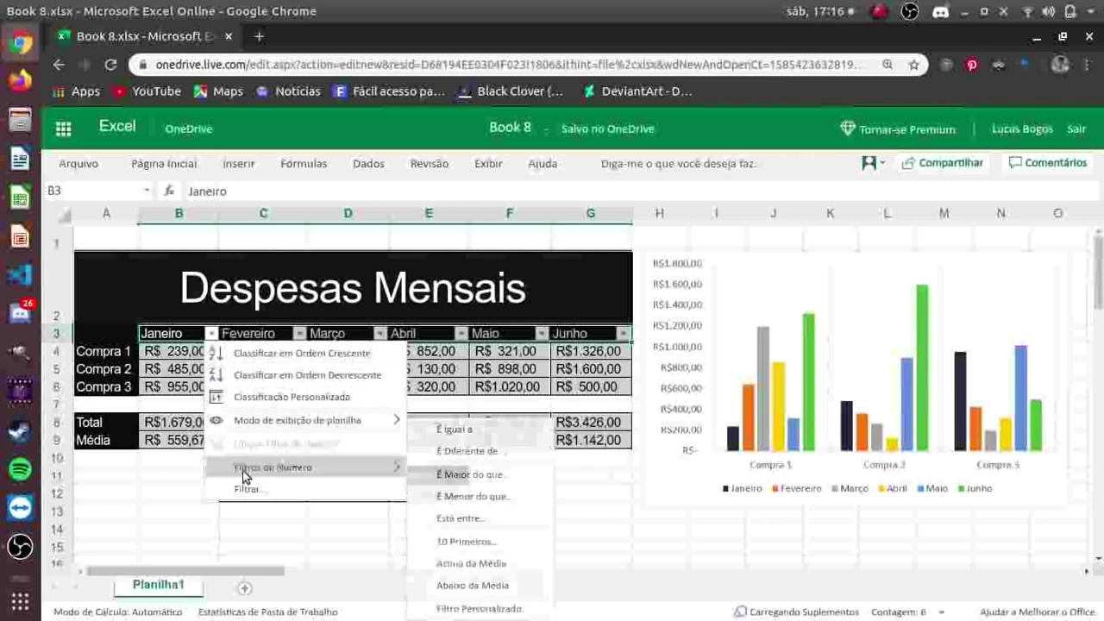
left_click(271, 490)
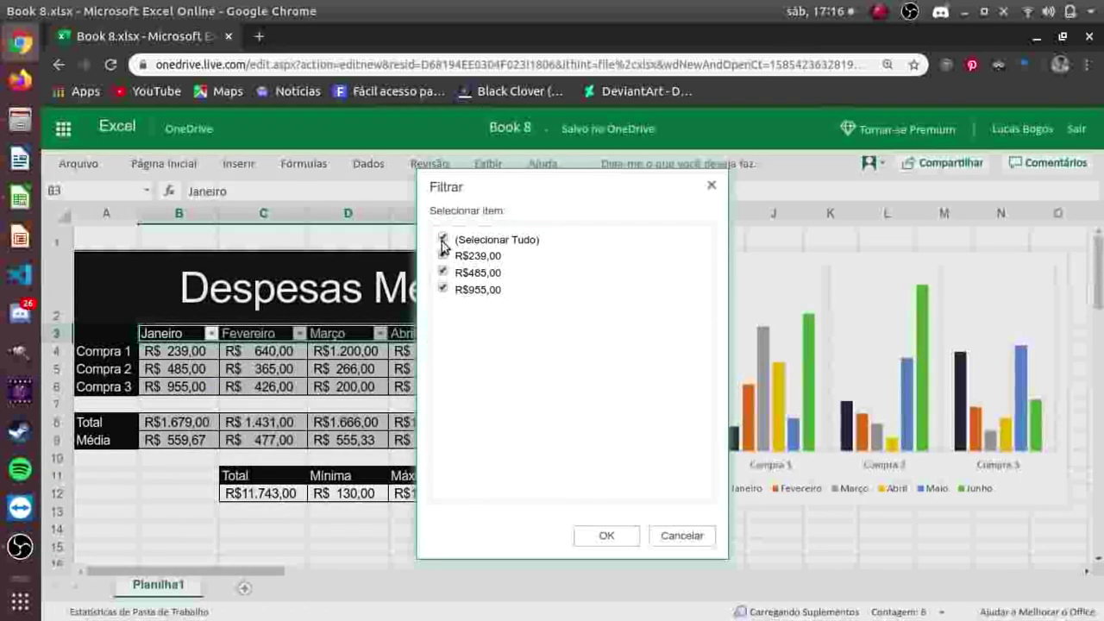
left_click(442, 239)
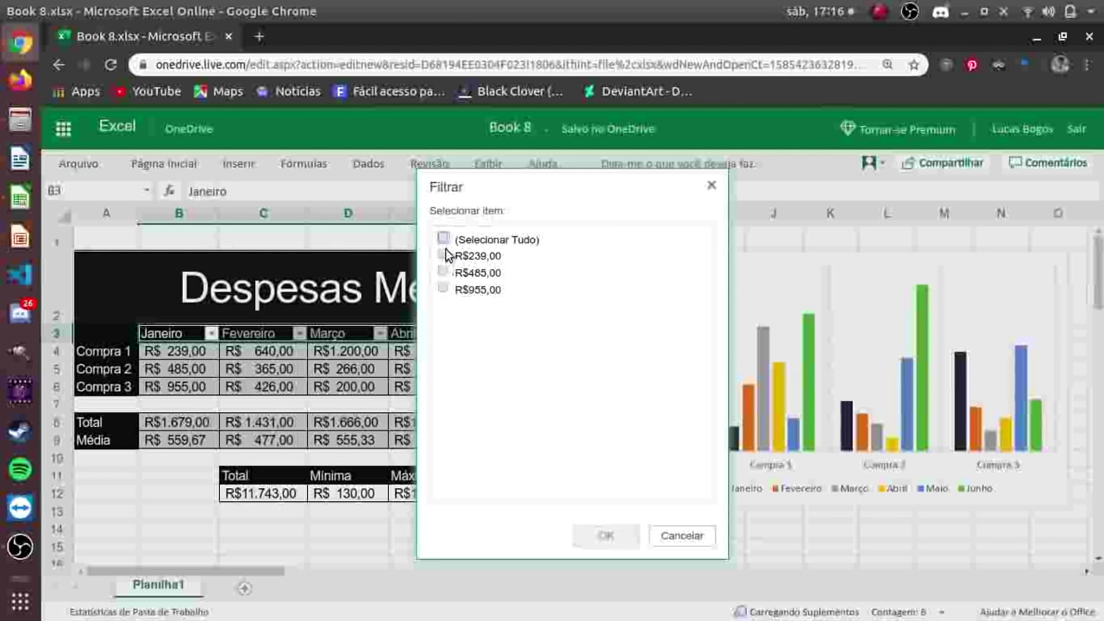
left_click(443, 255)
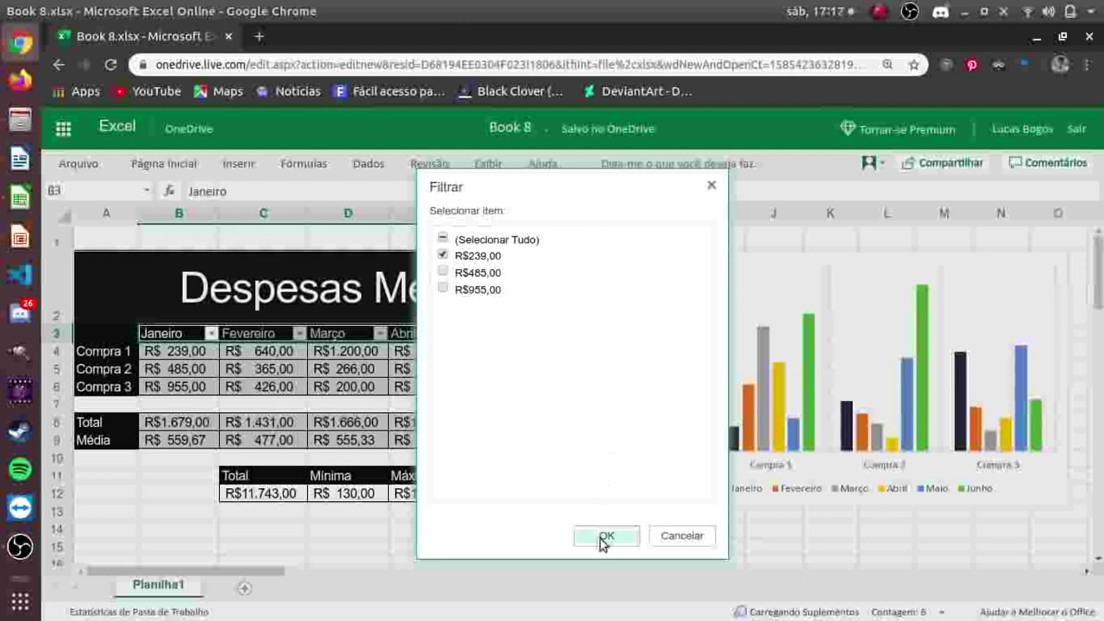
left_click(606, 535)
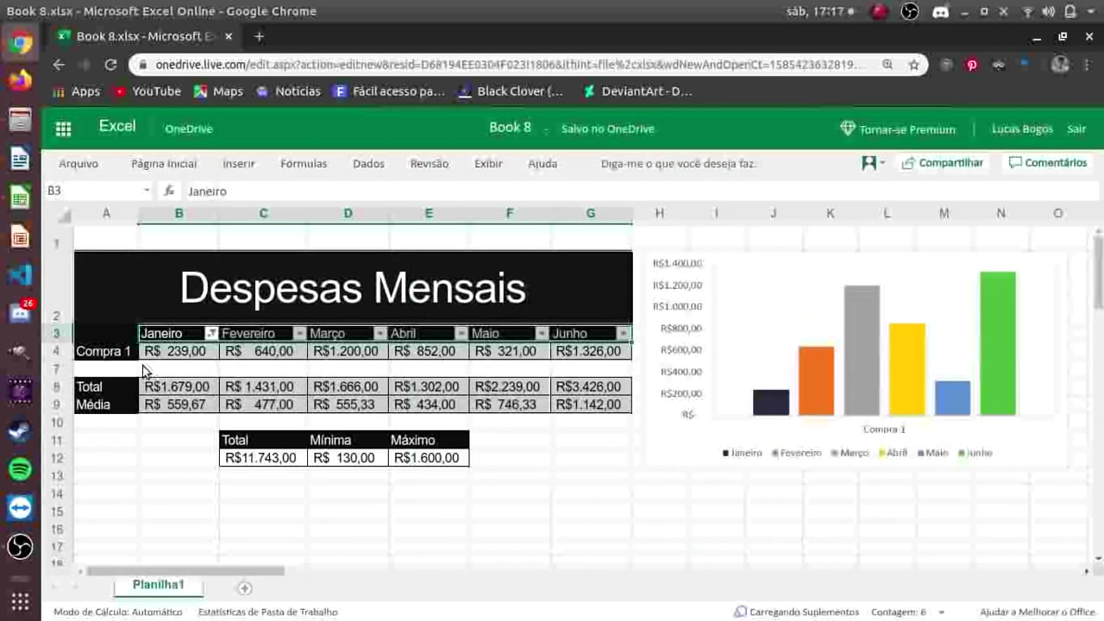
left_click(210, 334)
left_click(262, 488)
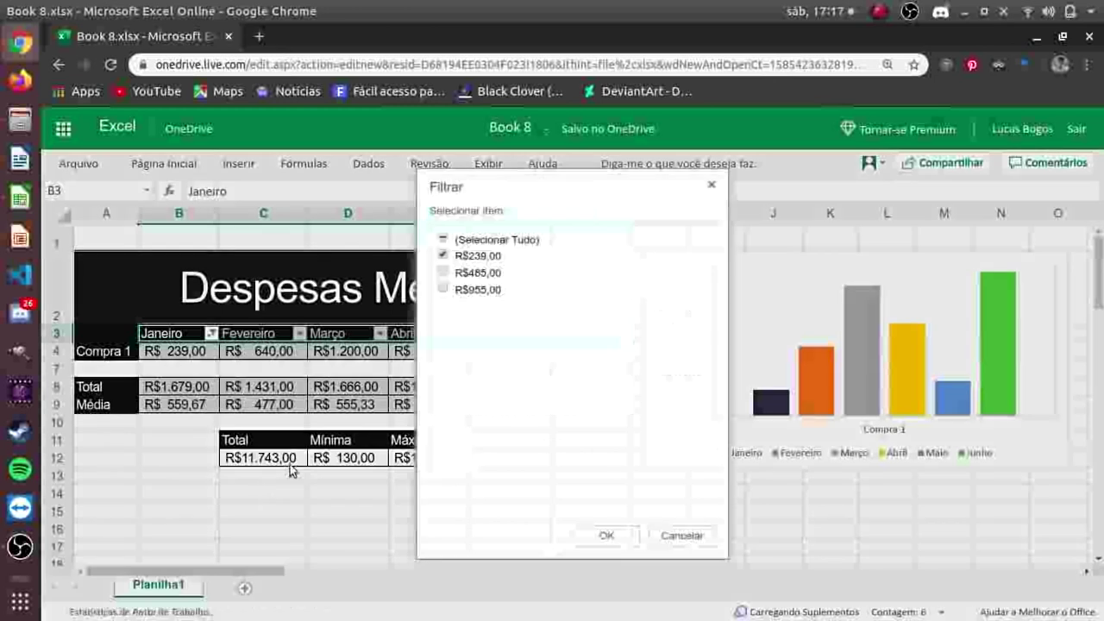
left_click(443, 238)
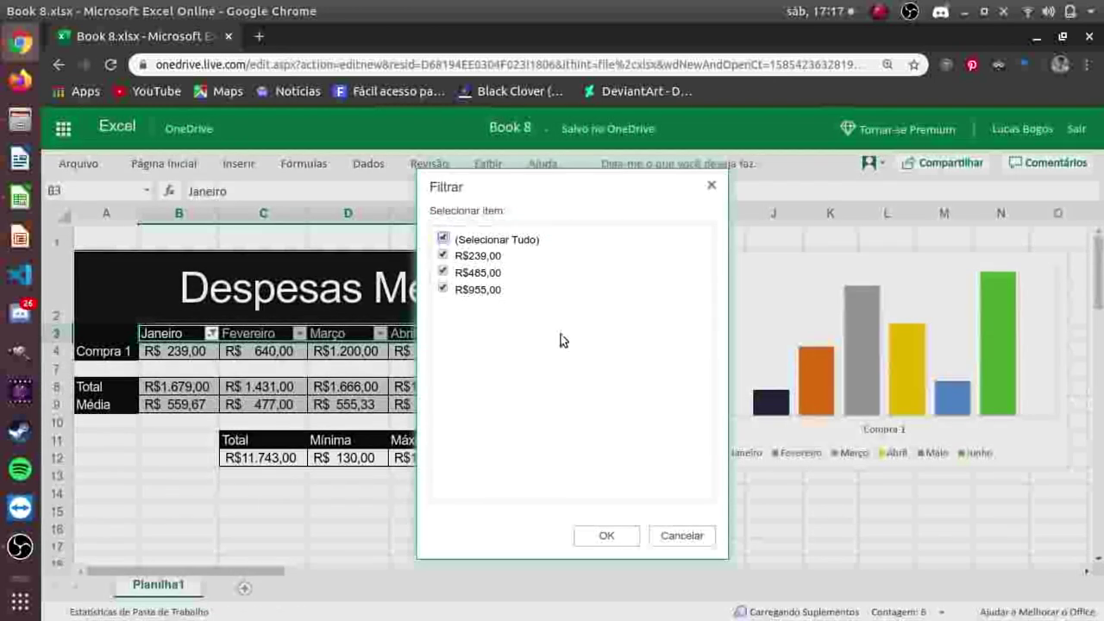
left_click(605, 537)
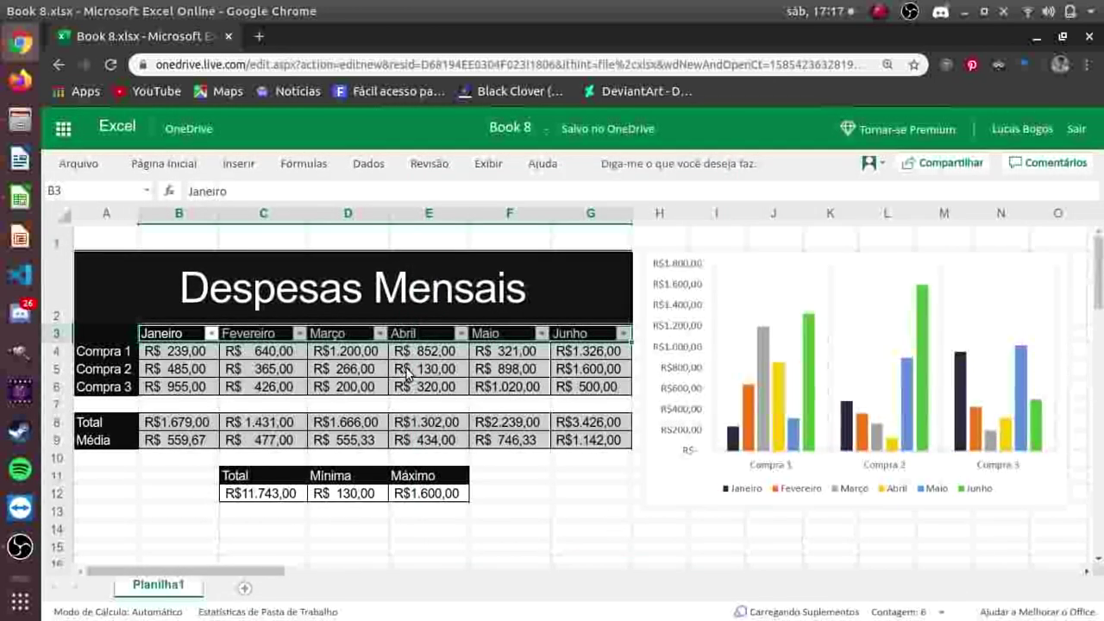
Step: Filter Janeiro to R$239,00 once more, then restore Selecionar Tudo so all Compra rows show
left_click(211, 335)
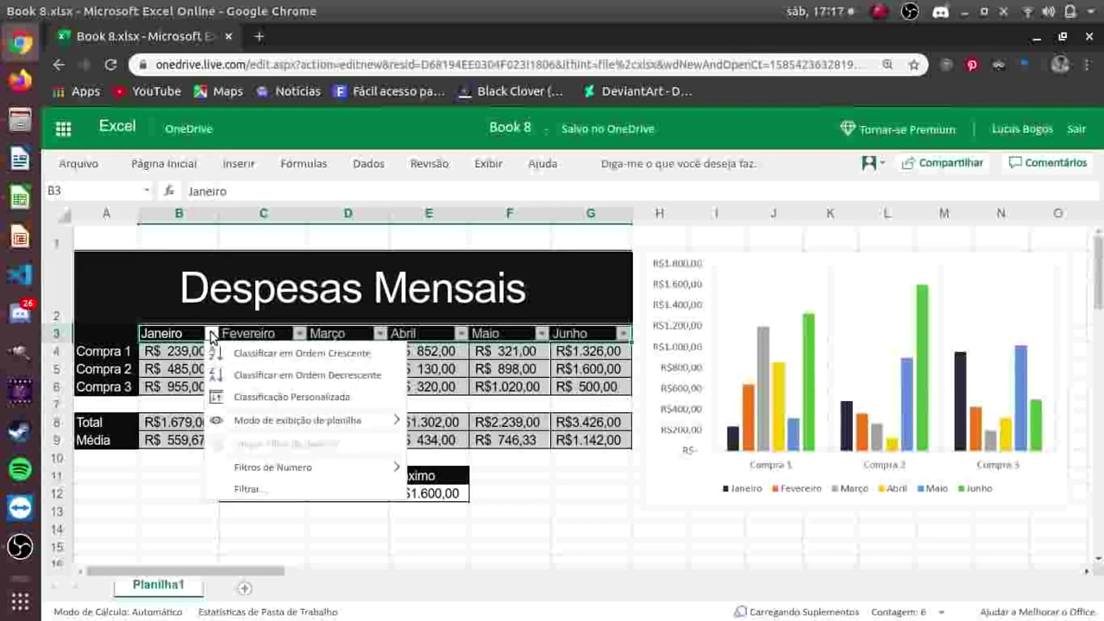
left_click(250, 488)
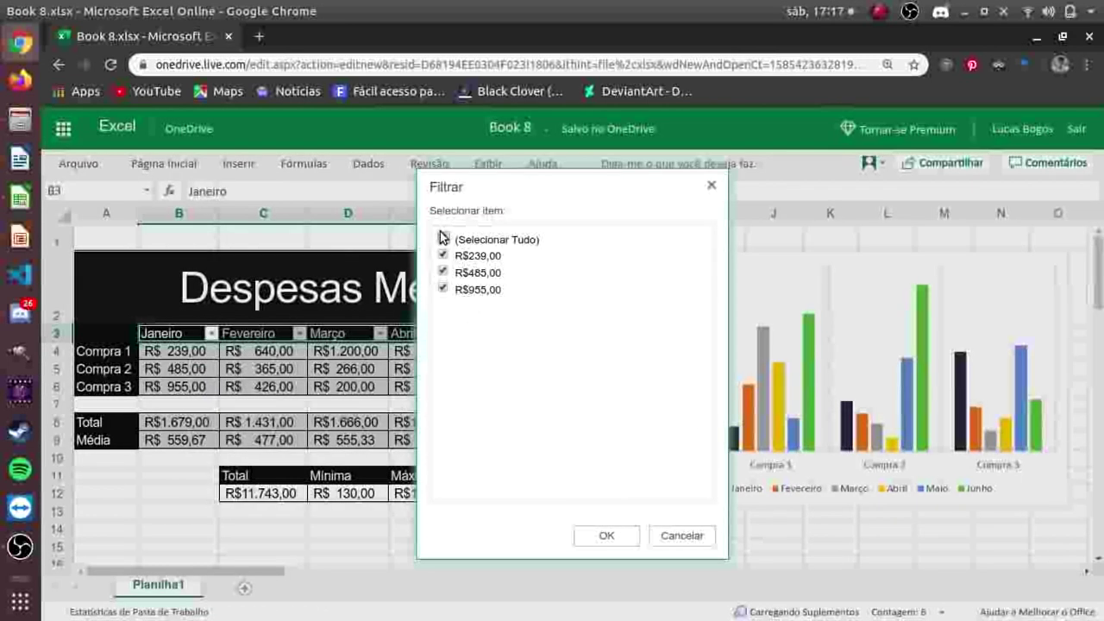
left_click(441, 238)
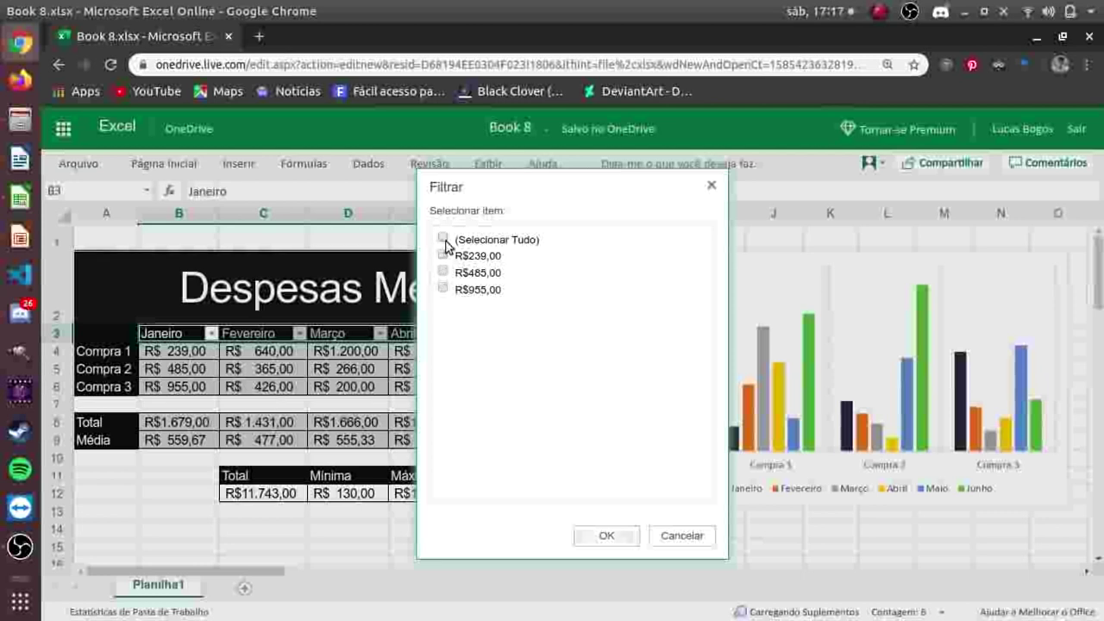
left_click(443, 255)
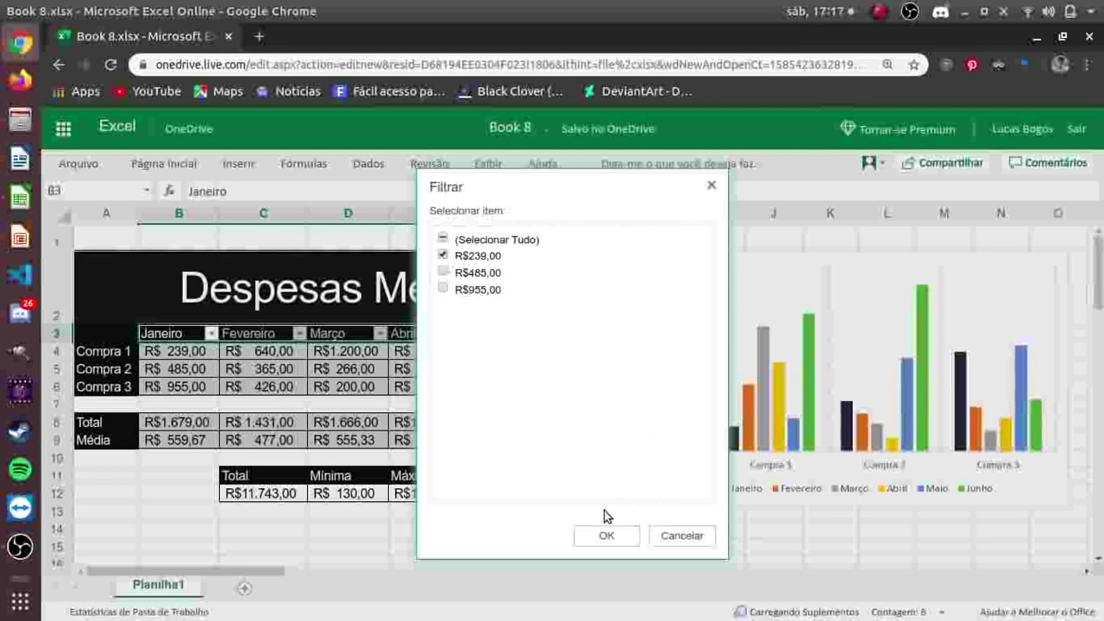
left_click(586, 536)
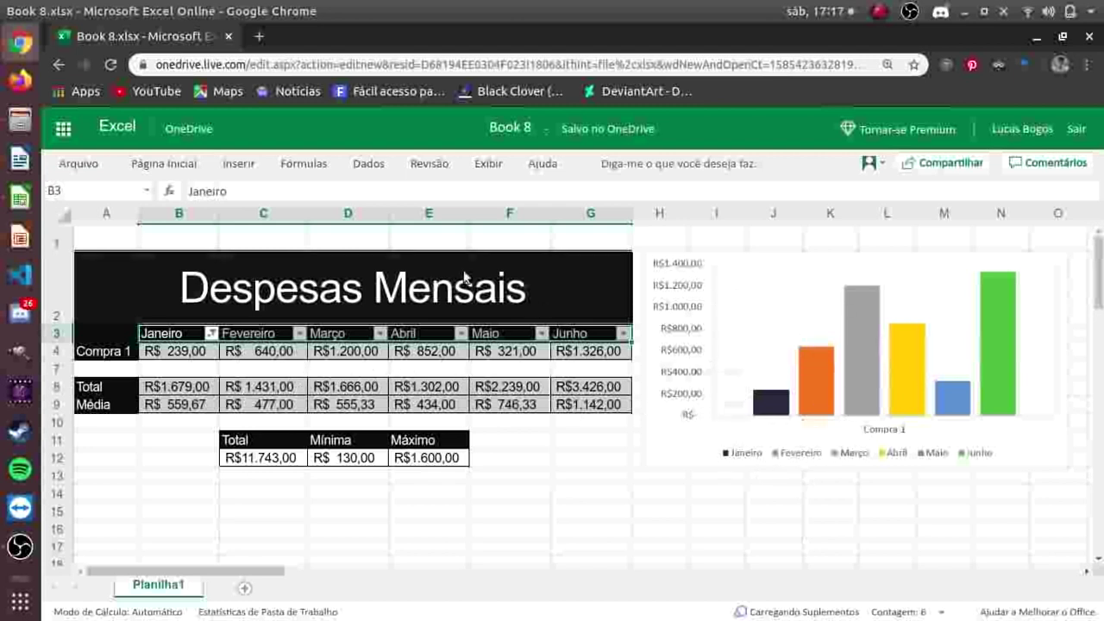
left_click(212, 332)
mouse_move(266, 466)
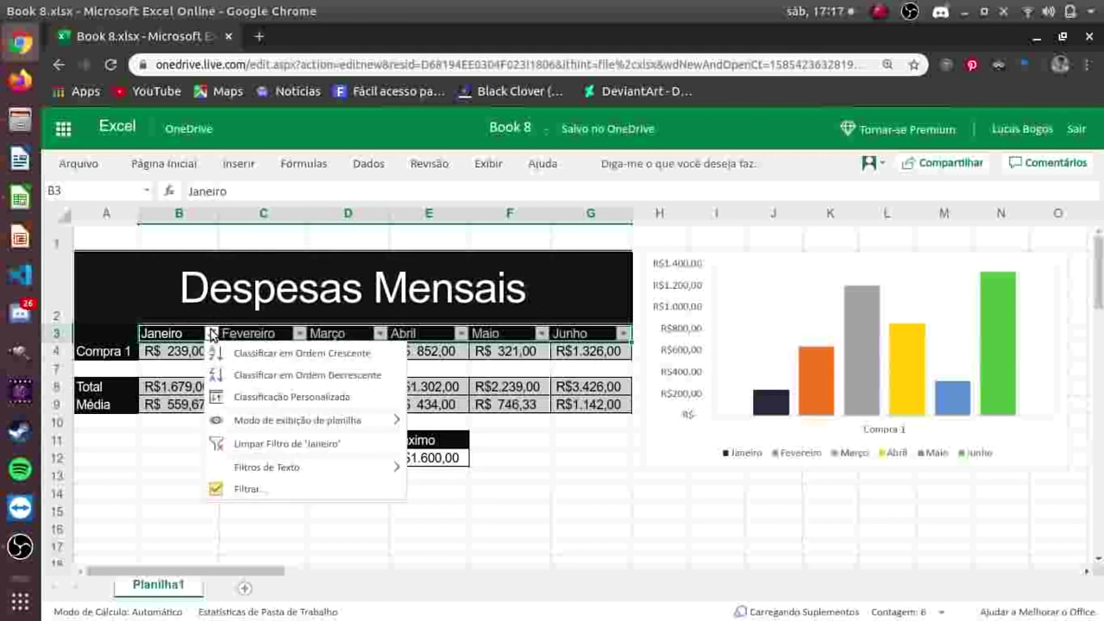
left_click(273, 492)
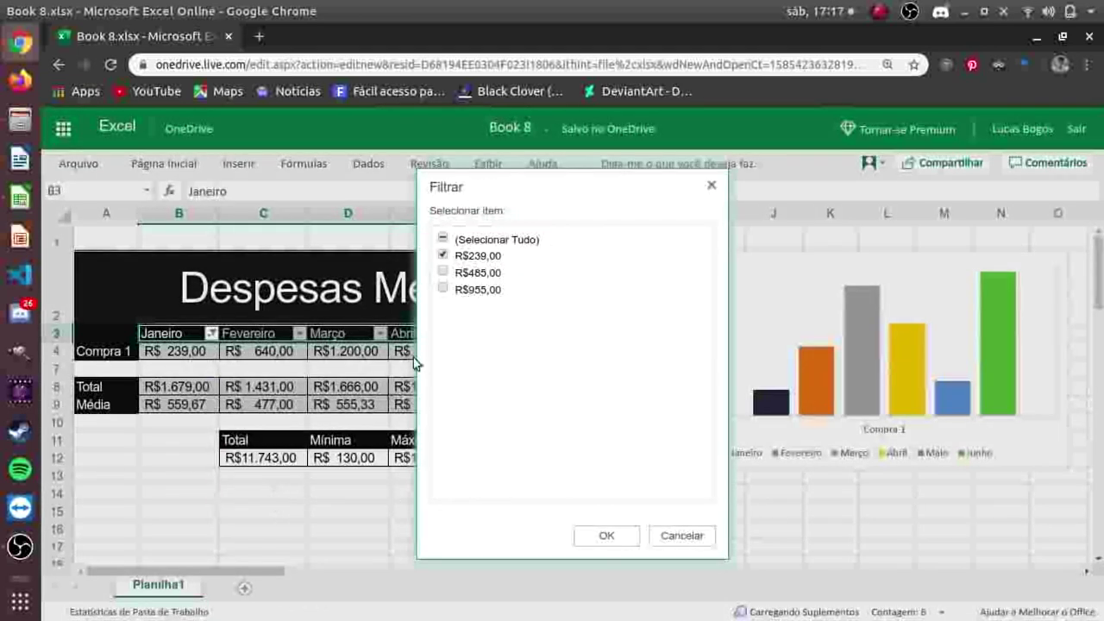
left_click(443, 238)
left_click(622, 533)
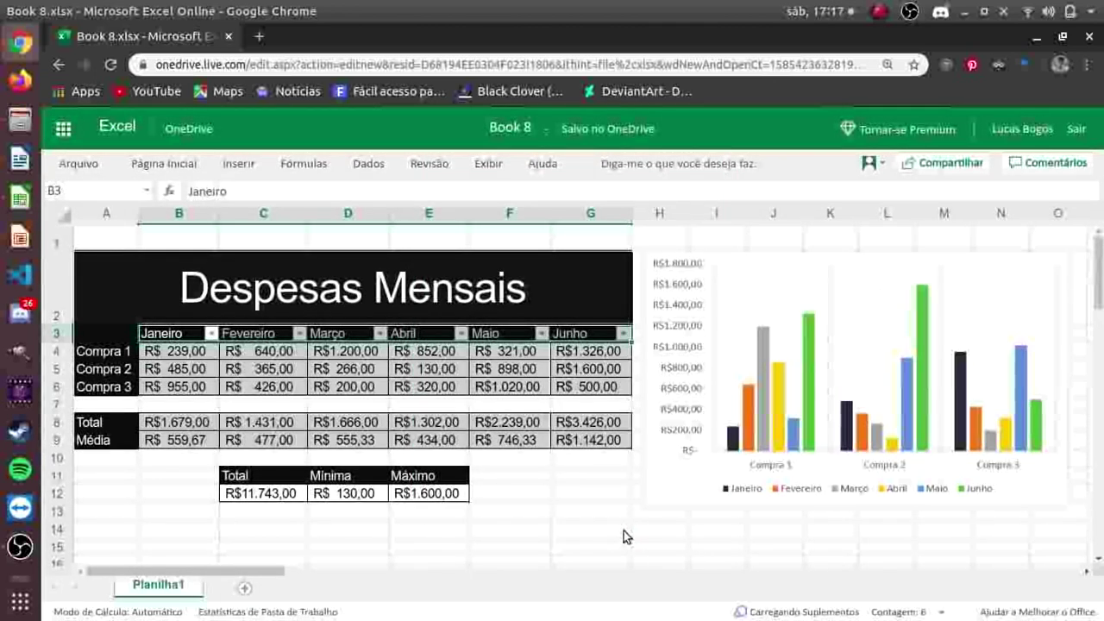
left_click(624, 530)
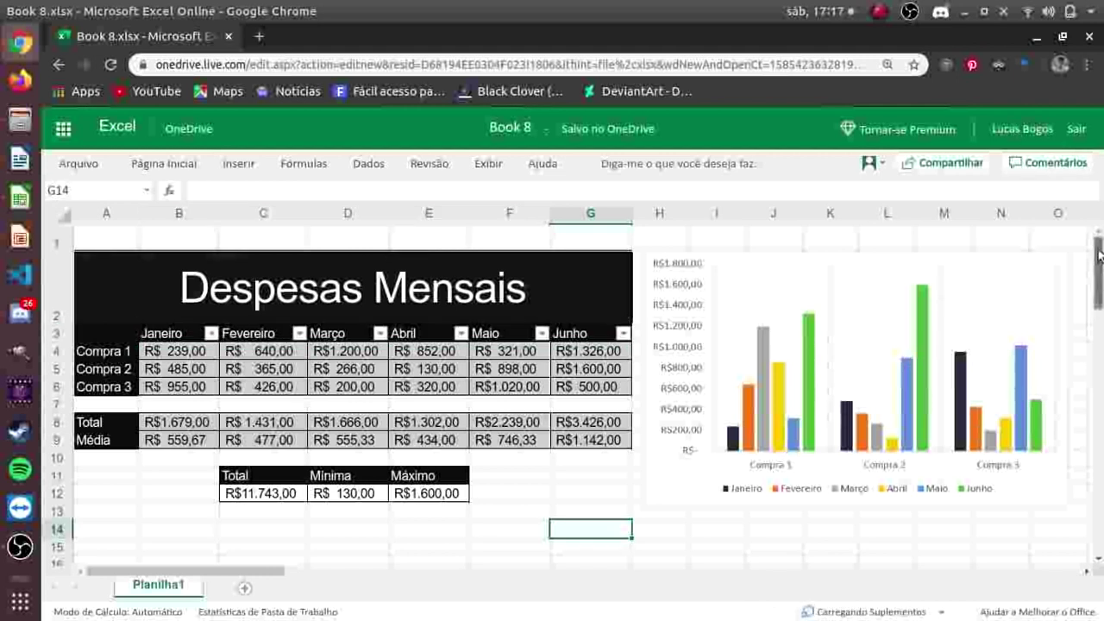
Step: Sort the purchase rows ascending by Janeiro from the header's filter arrow
left_click(197, 352)
left_click_drag(198, 353, 509, 369)
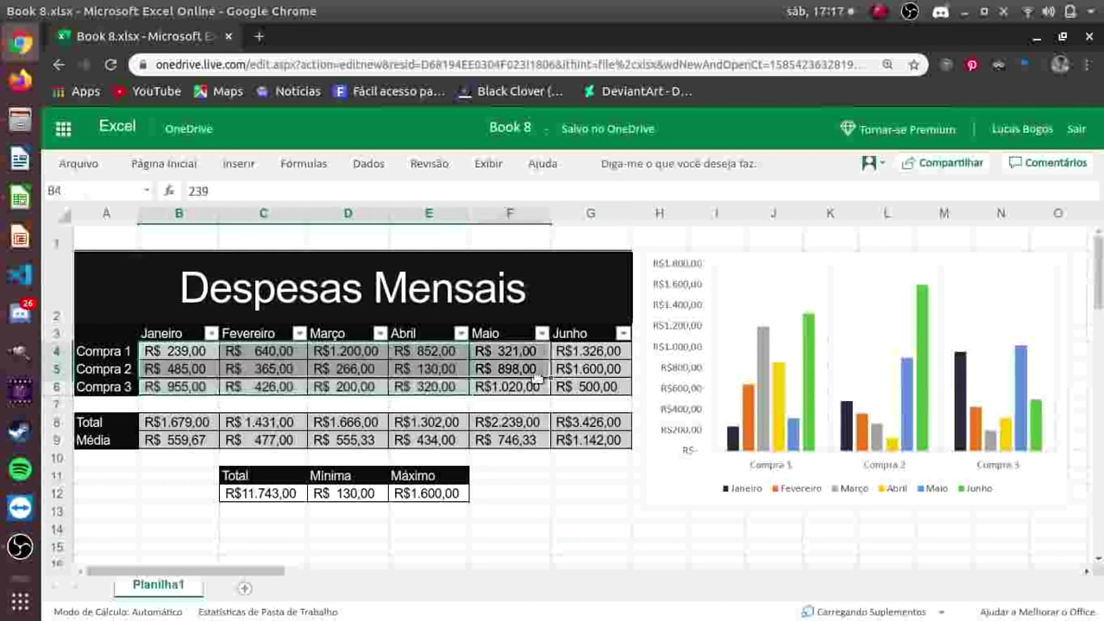
left_click(211, 334)
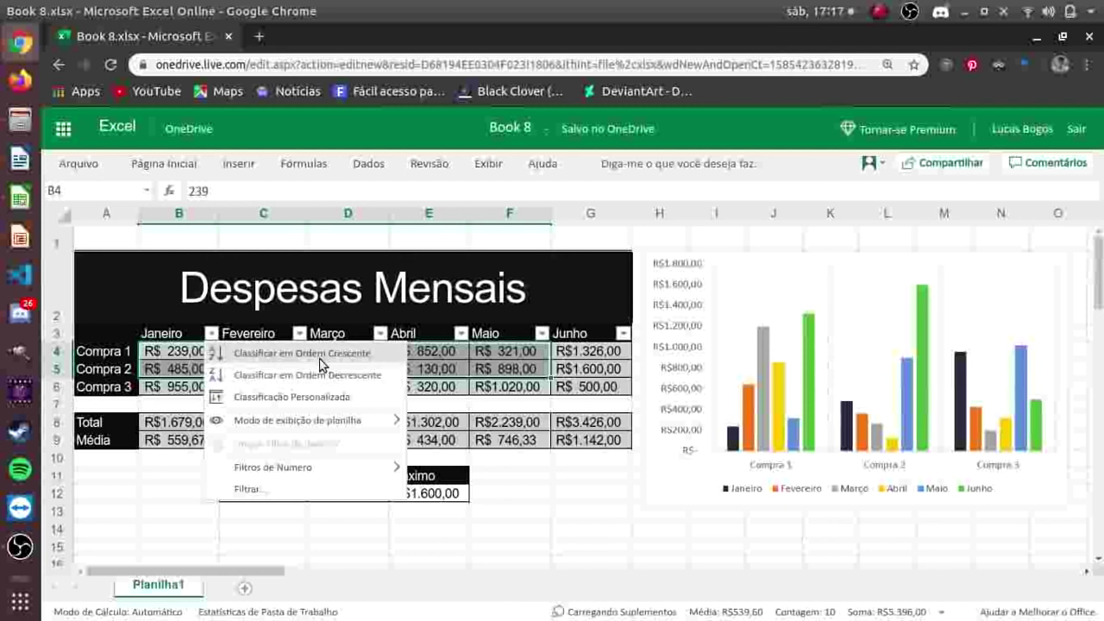
left_click(259, 352)
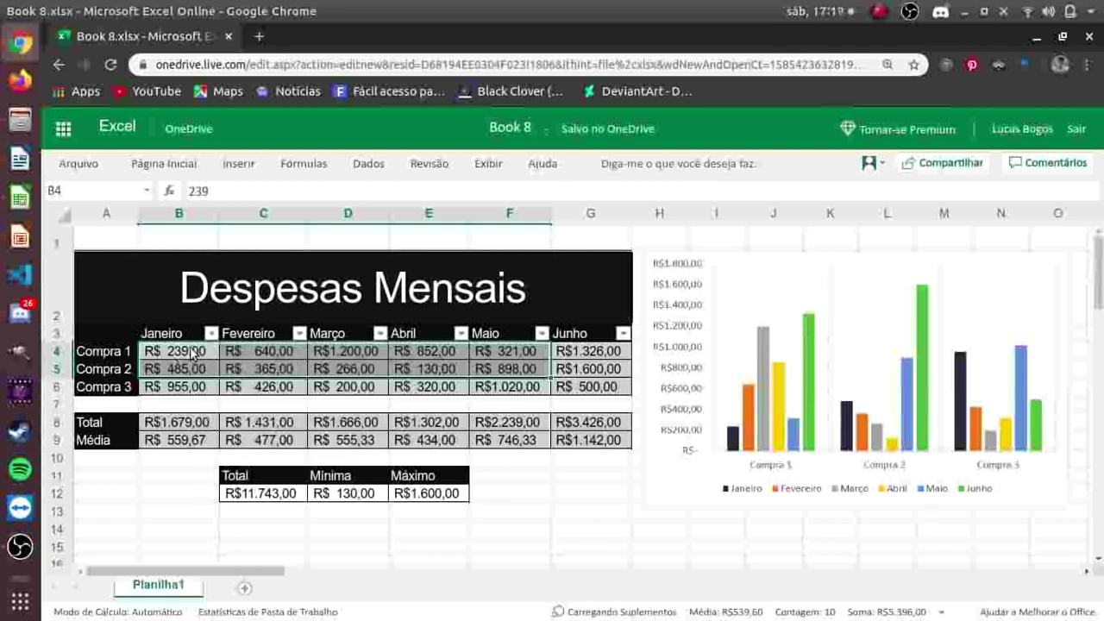
left_click(191, 353)
left_click(198, 339)
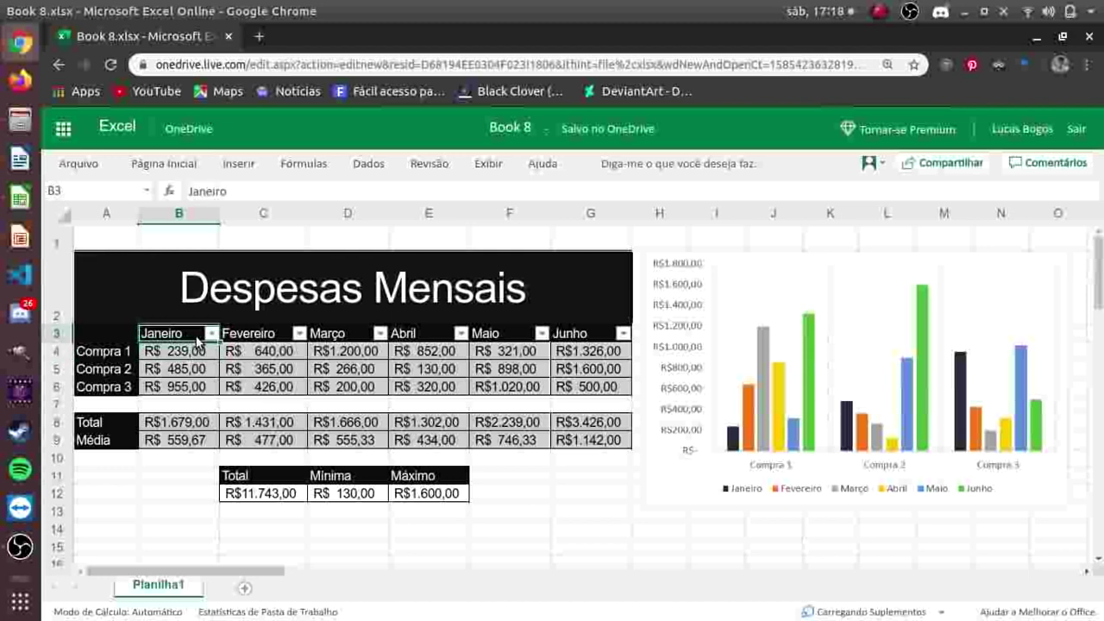
left_click(225, 338)
left_click(213, 334)
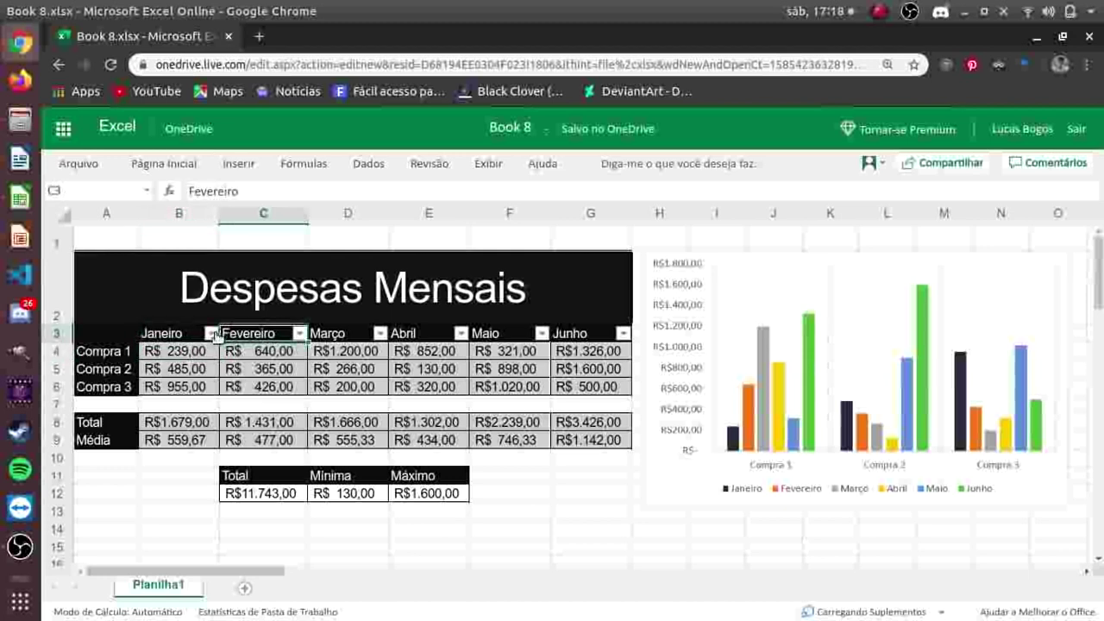
left_click(257, 355)
Step: Re-sort the rows by Fevereiro, ending in descending order (640, 426, 365)
left_click(297, 335)
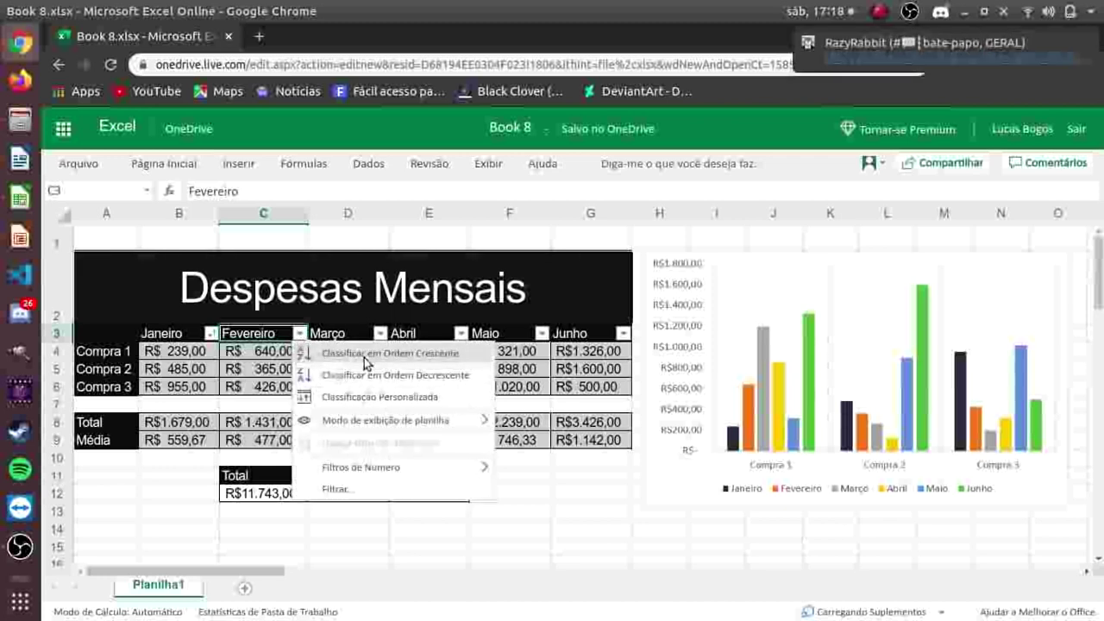
left_click(359, 354)
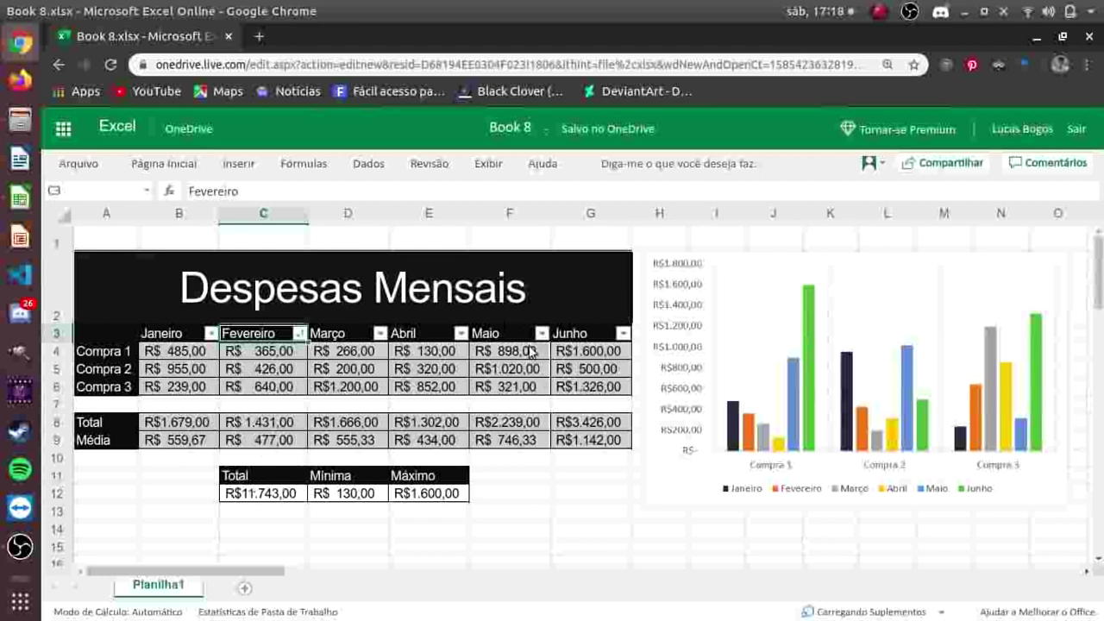
left_click(191, 394)
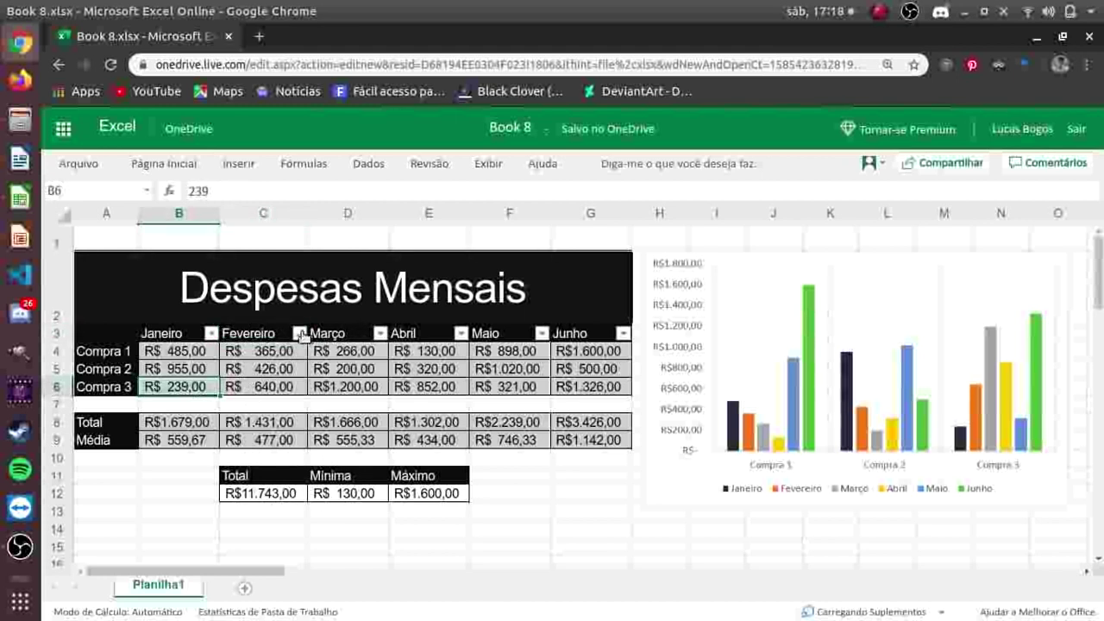
left_click(299, 334)
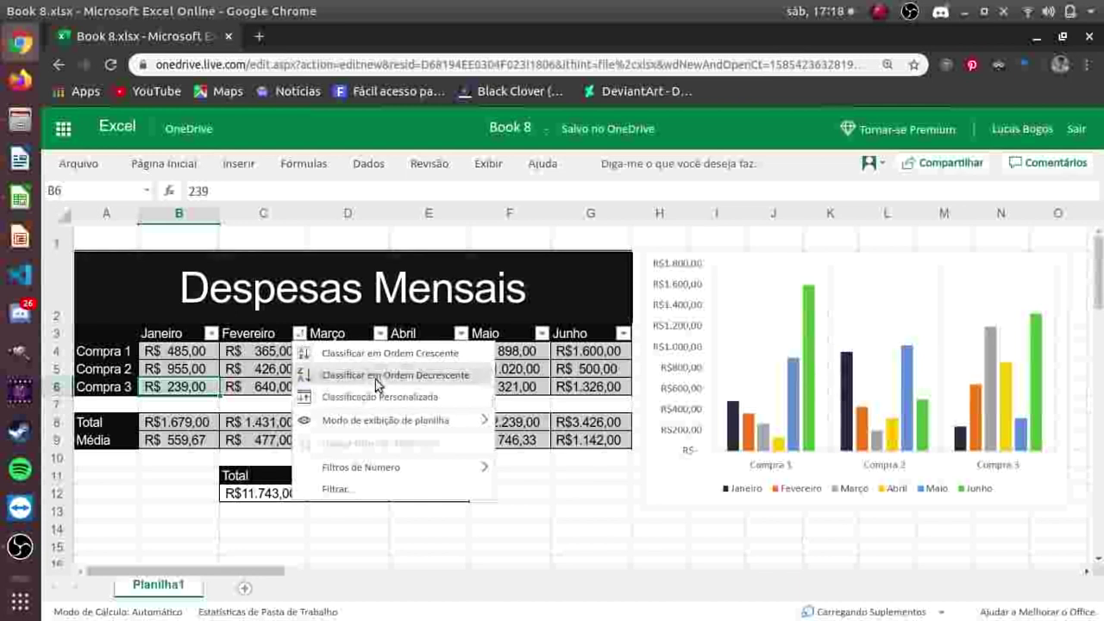
left_click(377, 376)
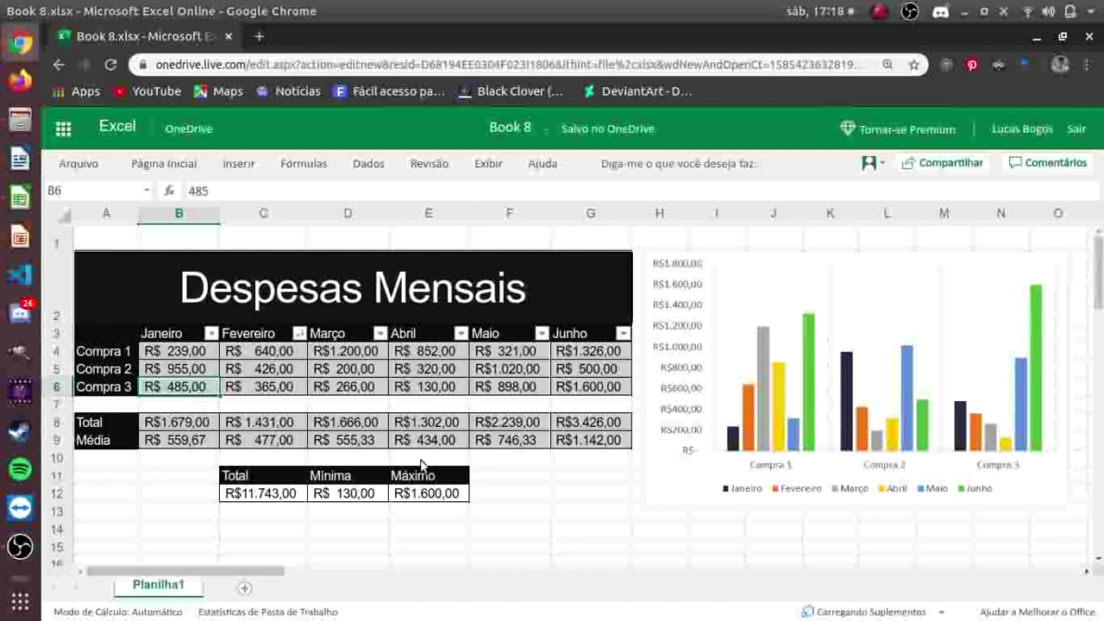
left_click(299, 333)
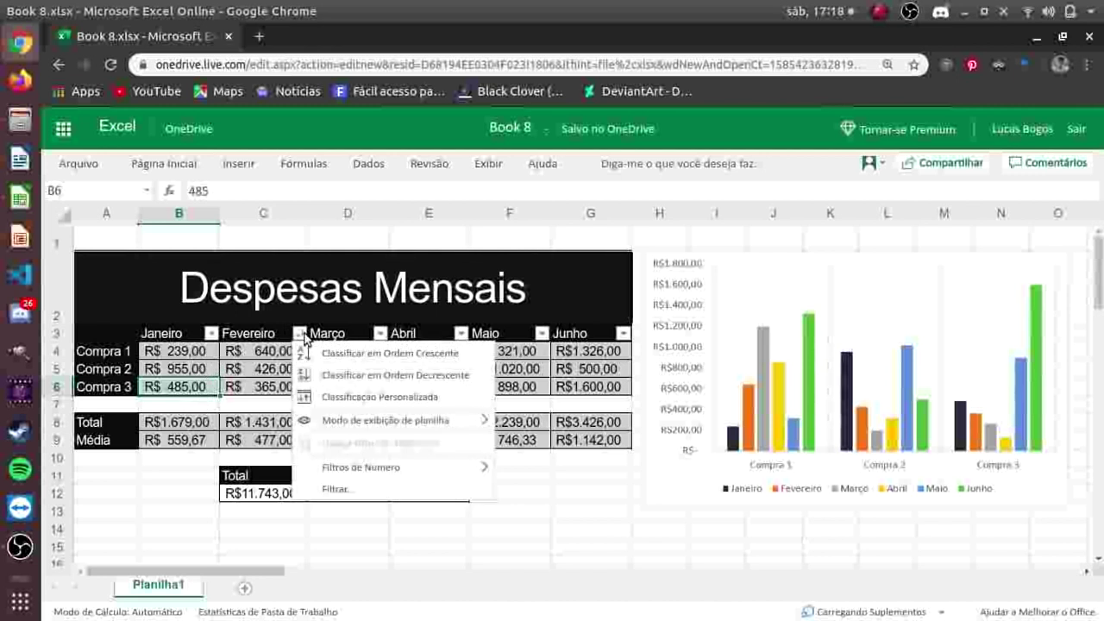
left_click(302, 335)
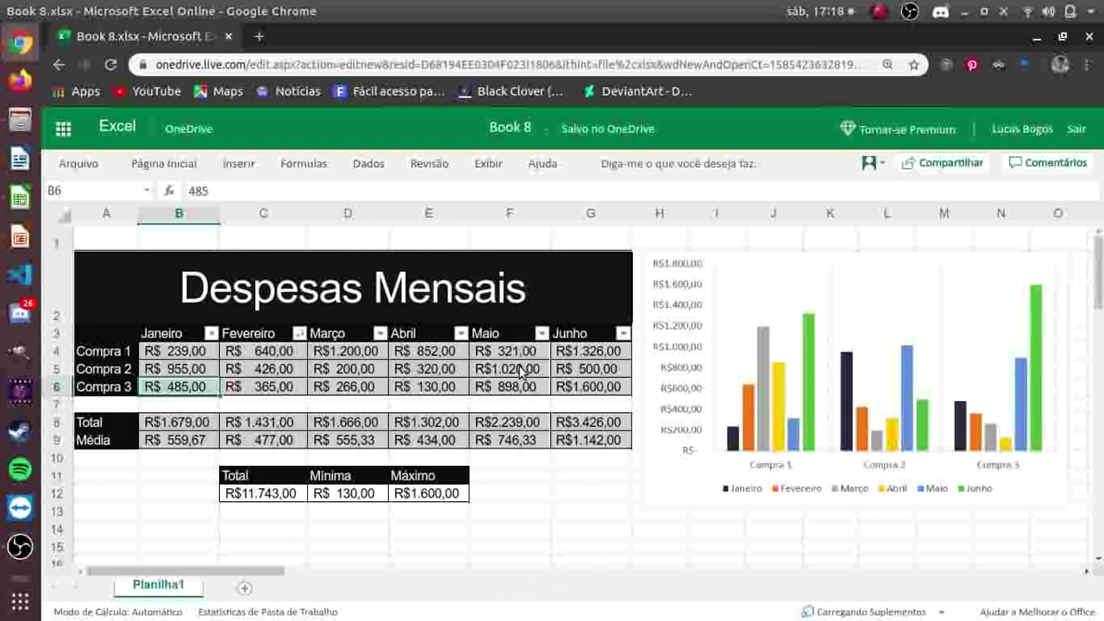
Step: Open Configurações de Impressão from Arquivo > Imprimir
left_click(59, 138)
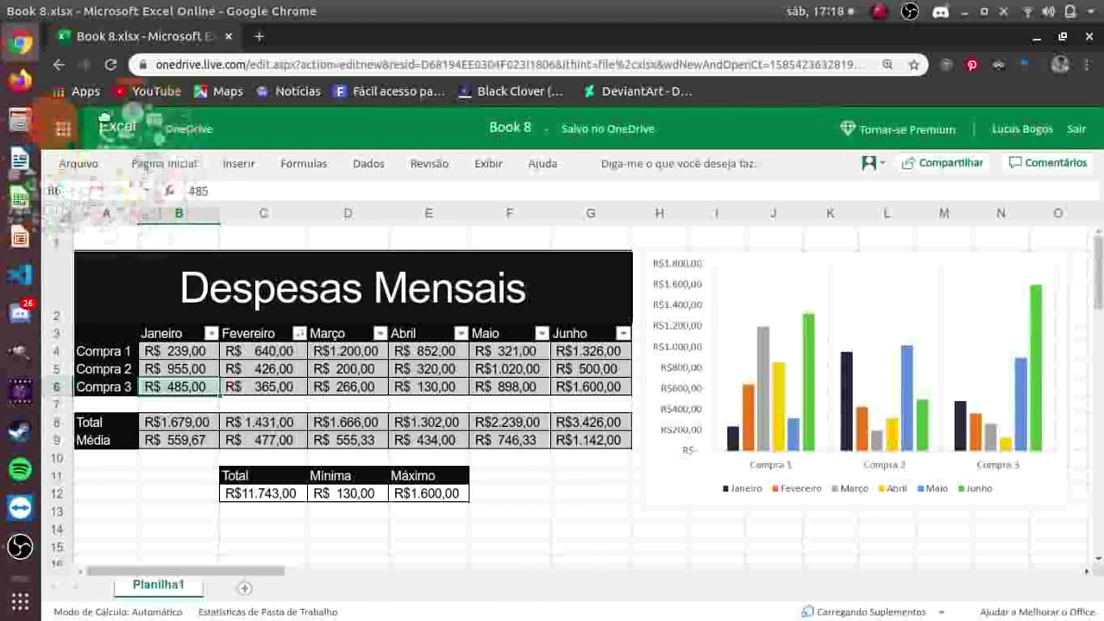
left_click(64, 165)
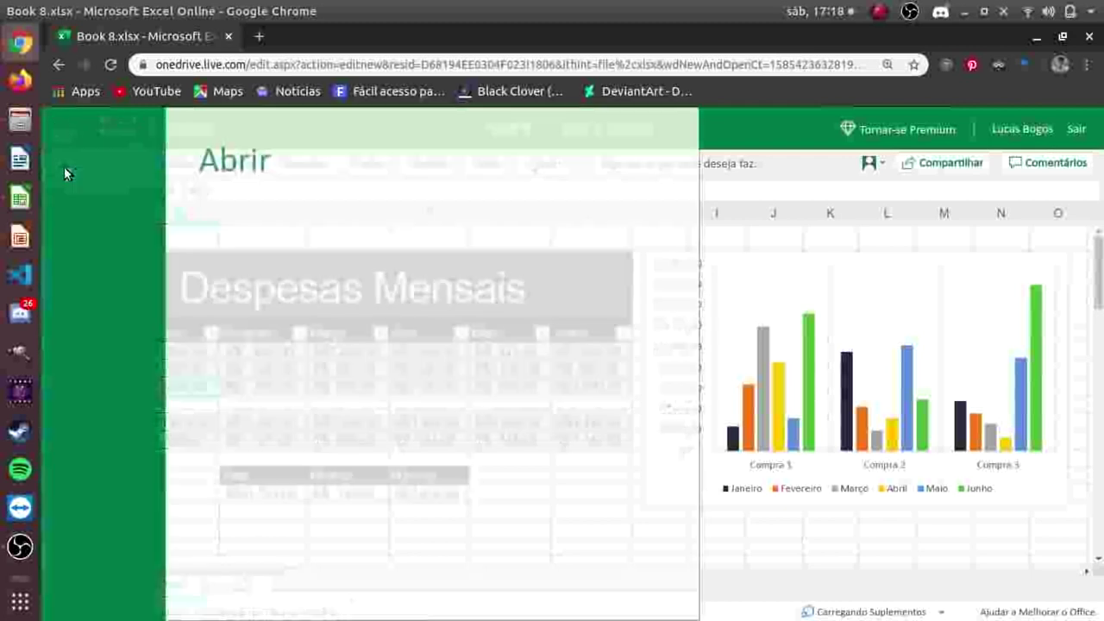
left_click(94, 353)
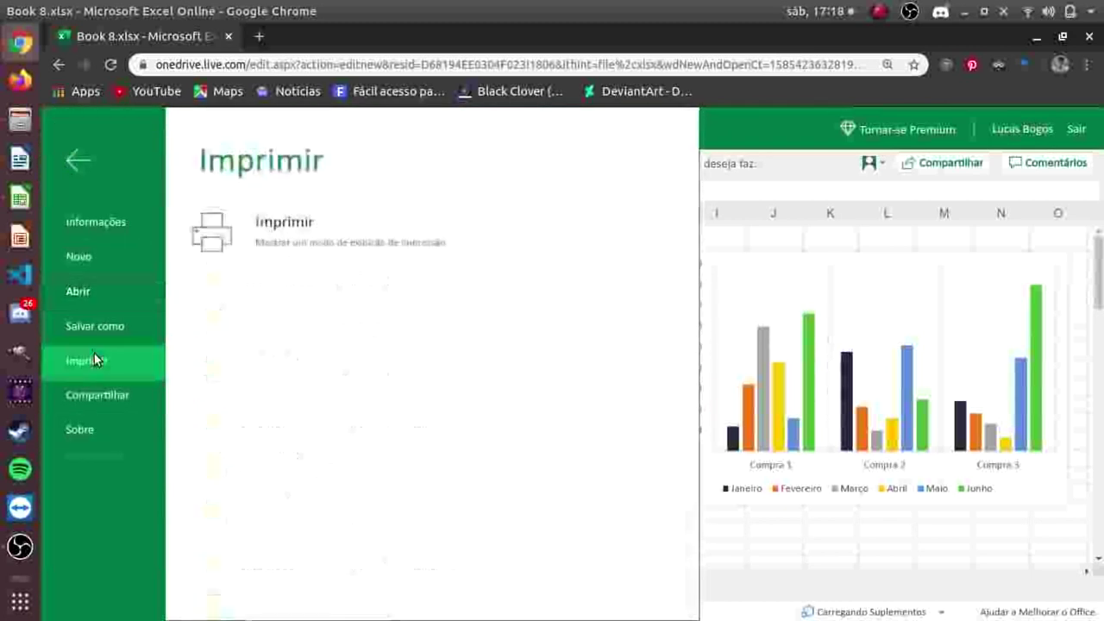
left_click(83, 162)
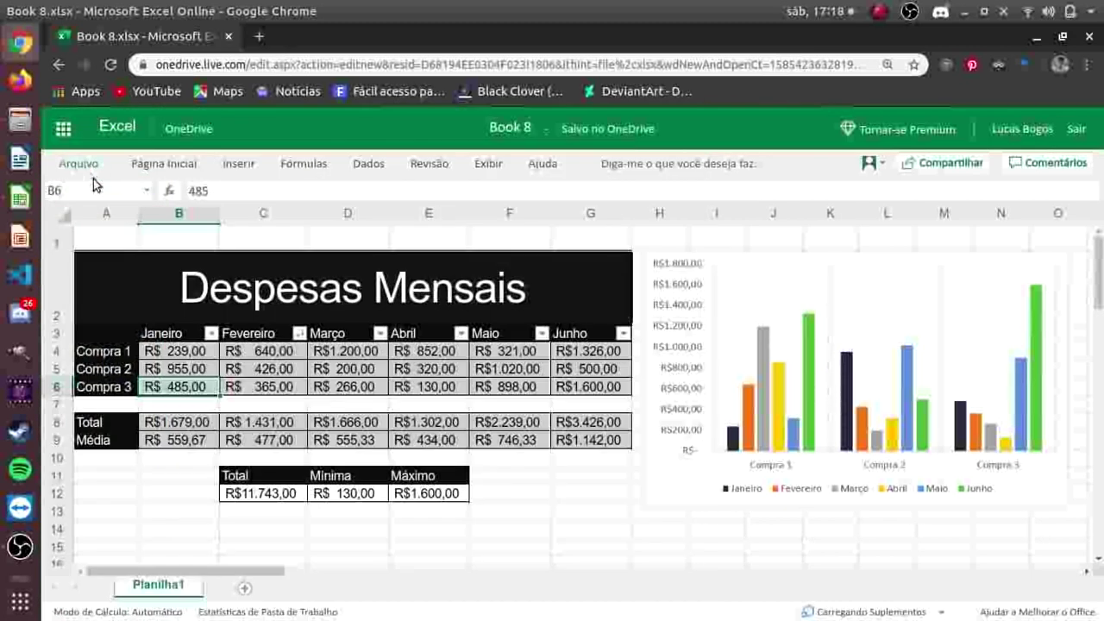
left_click(93, 161)
left_click(102, 365)
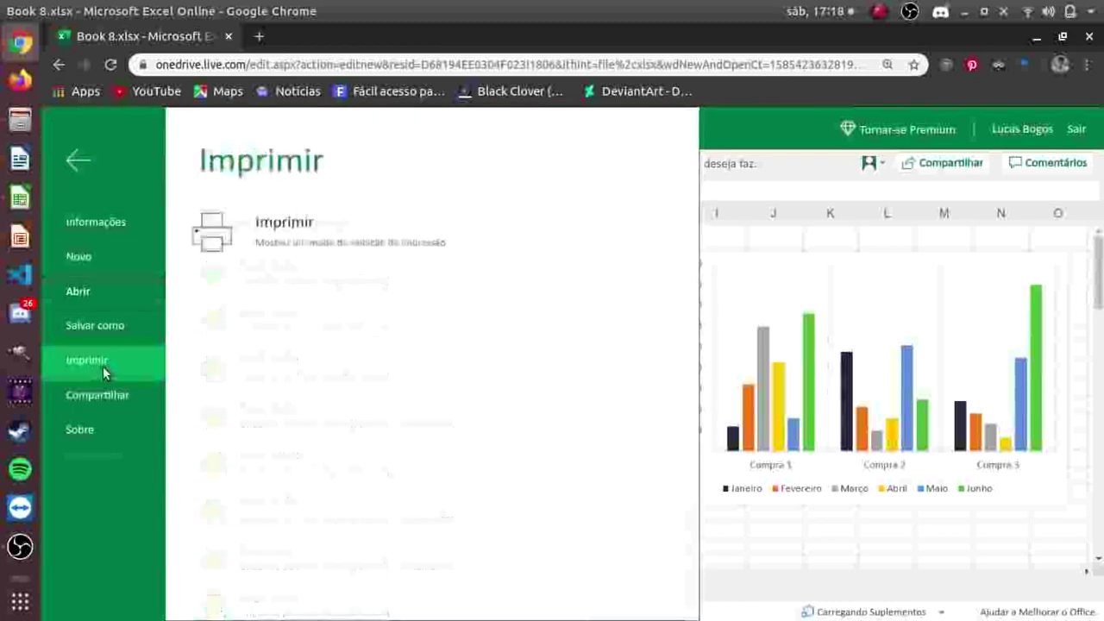
left_click(315, 236)
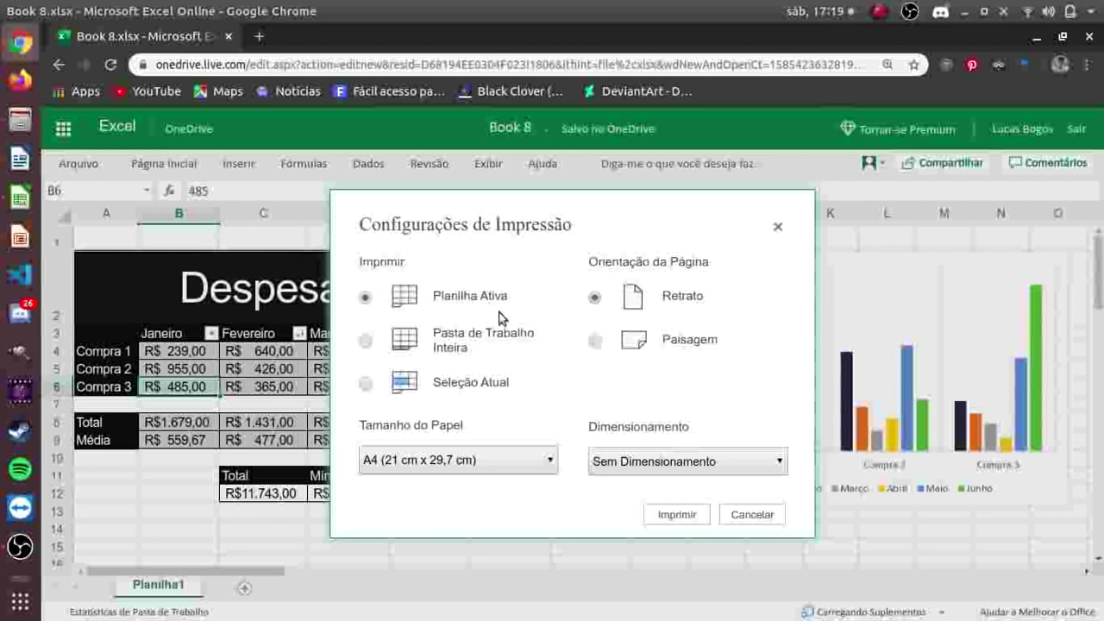
Step: Print Pasta de Trabalho Inteira in Paisagem, scaled with Ajustar Planilha em Uma Página
left_click_drag(460, 349, 492, 354)
left_click(514, 357)
left_click(595, 341)
left_click(630, 464)
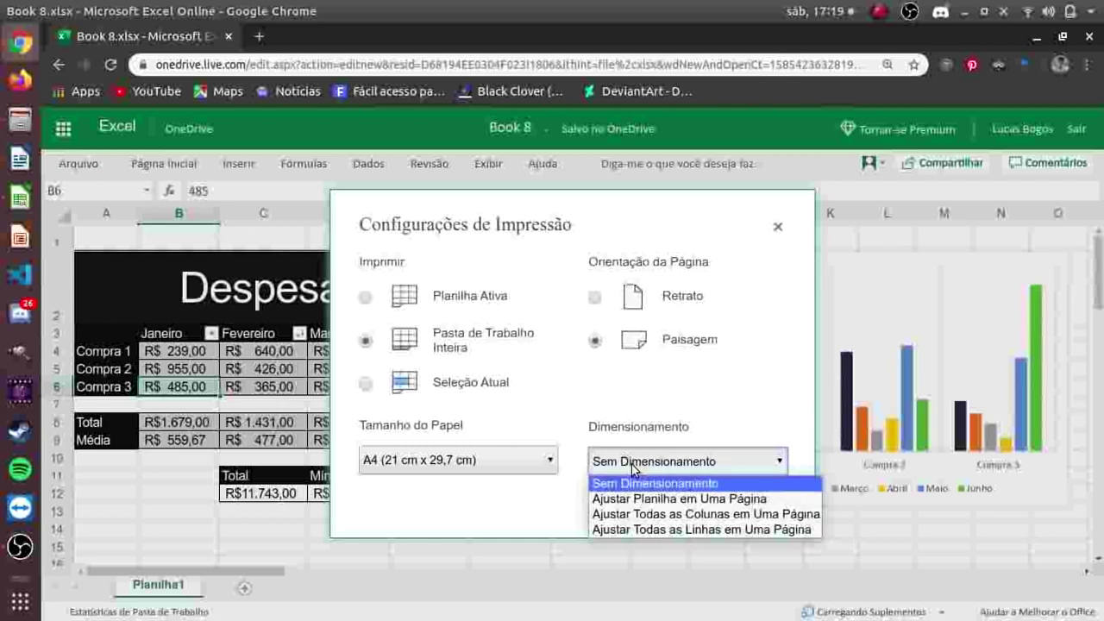
left_click(651, 505)
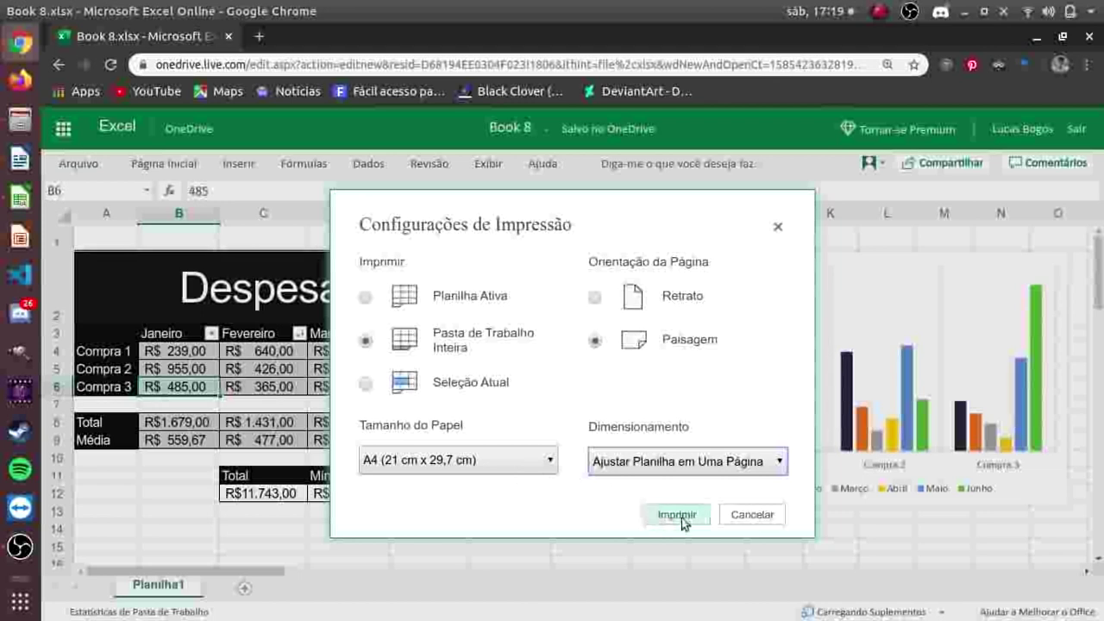
left_click(680, 517)
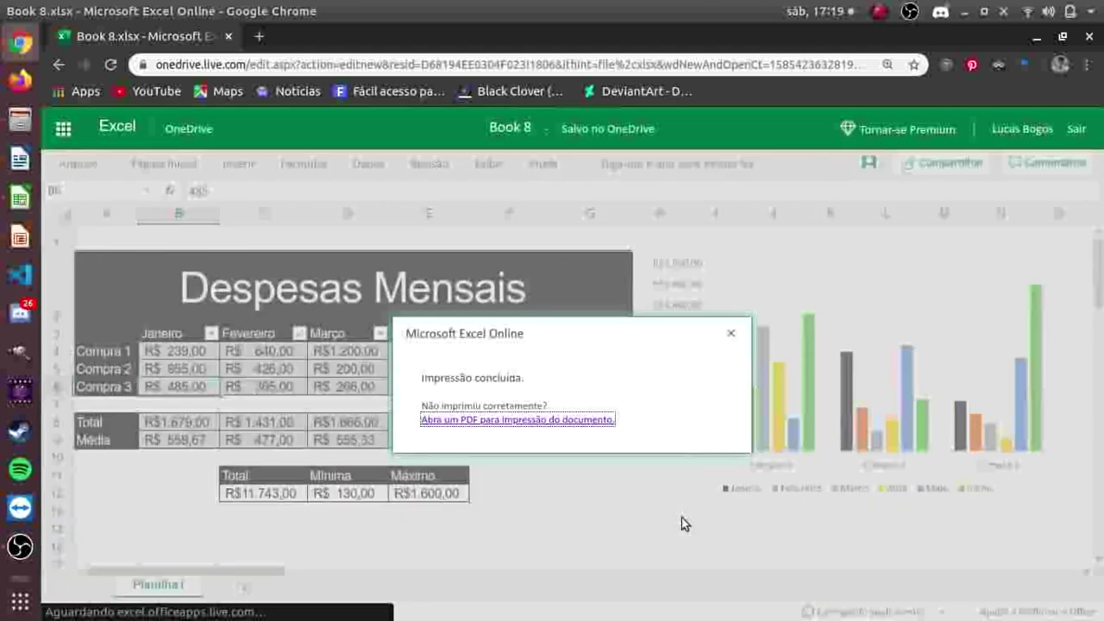
Step: Open the printable PDF via the 'Abra um PDF para impressão do documento' link
left_click(585, 421)
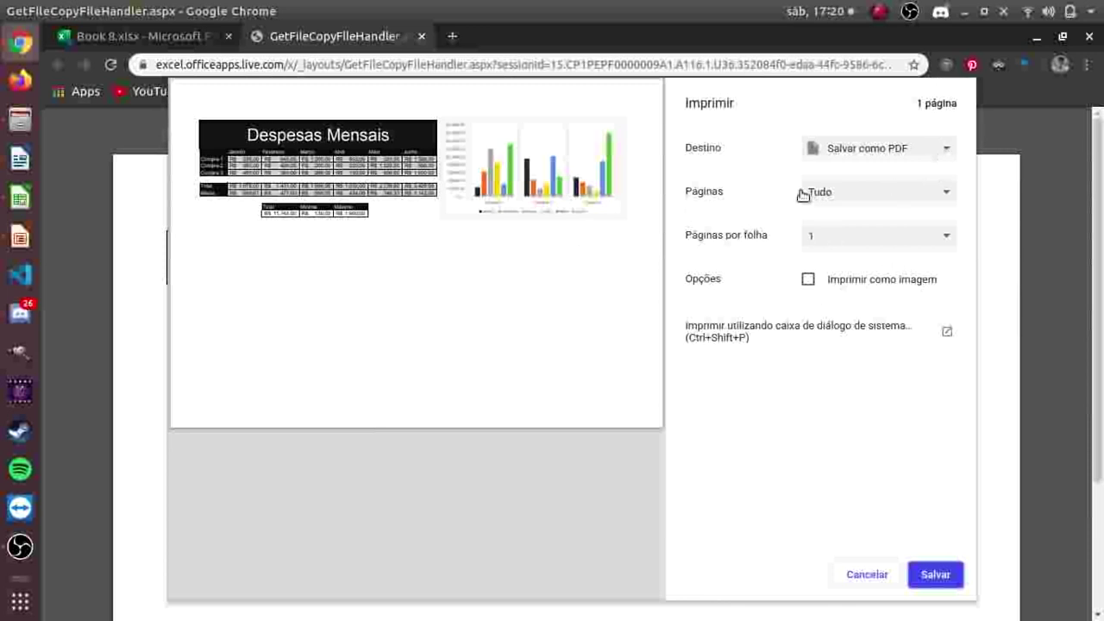
Step: Limit the PDF to a custom page range of just page 1
left_click(854, 201)
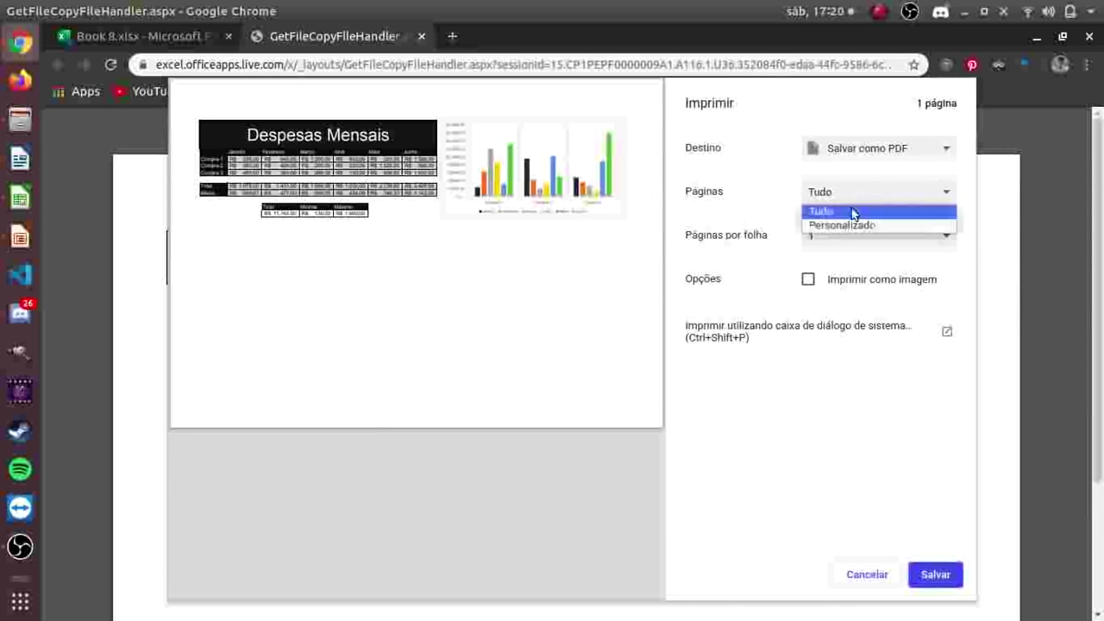
left_click(845, 225)
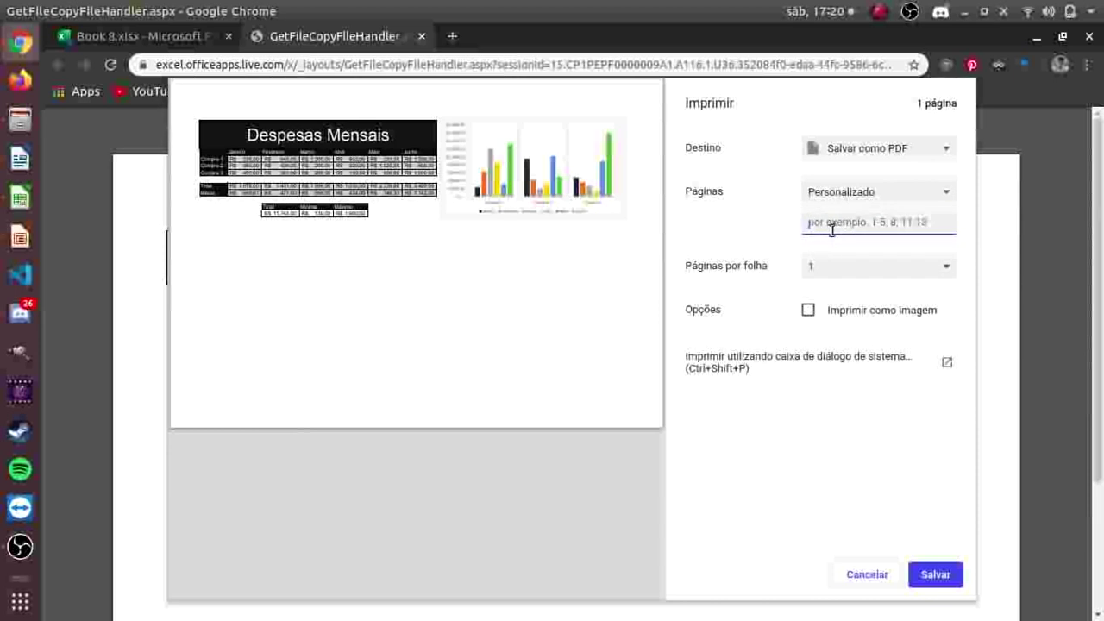
type("1,2,")
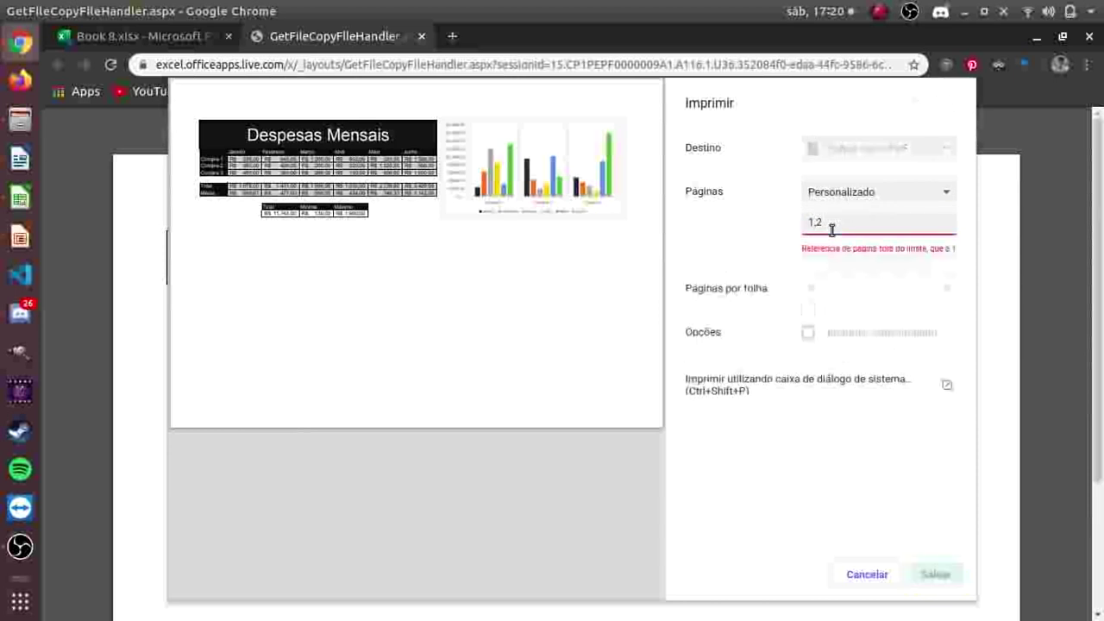
type("3")
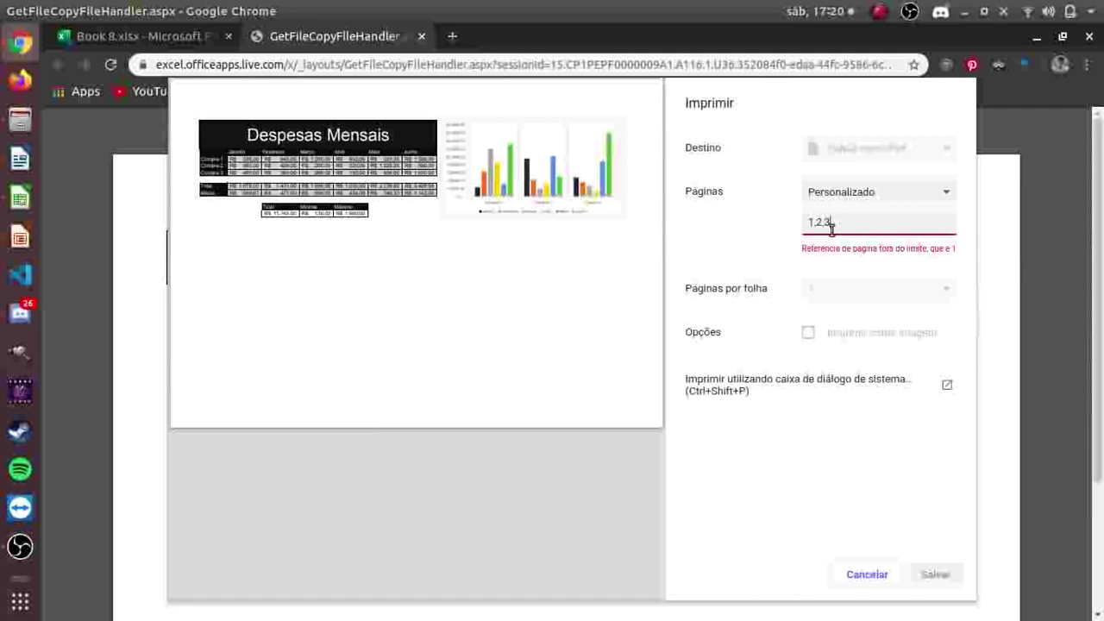
key("BackSpace")
key("BackSpace")
key("BackSpace")
key("BackSpace")
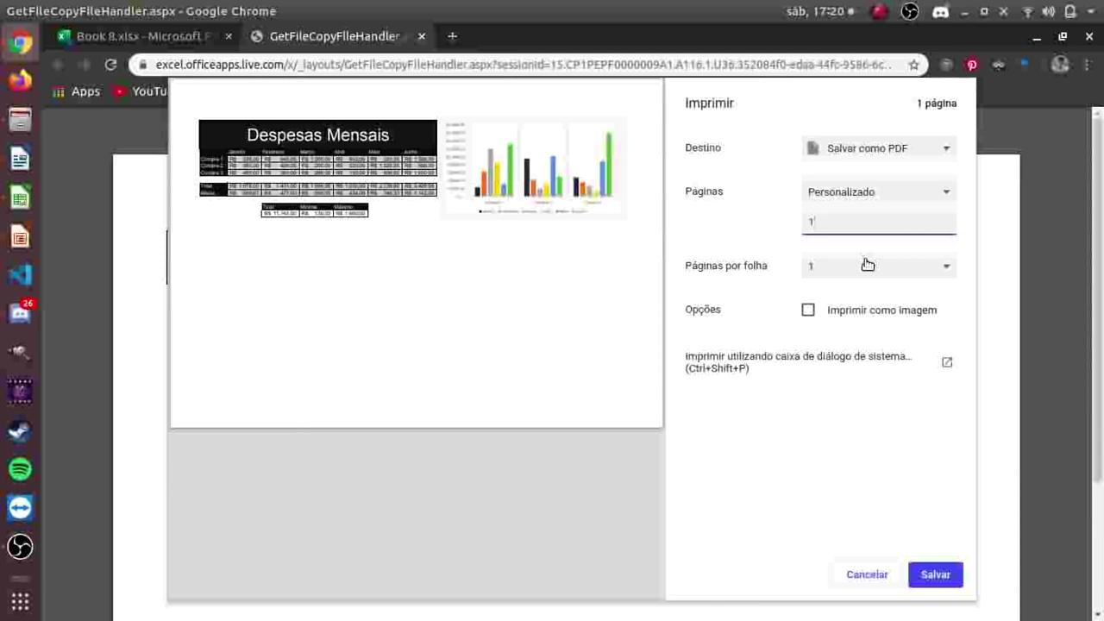
type(",2")
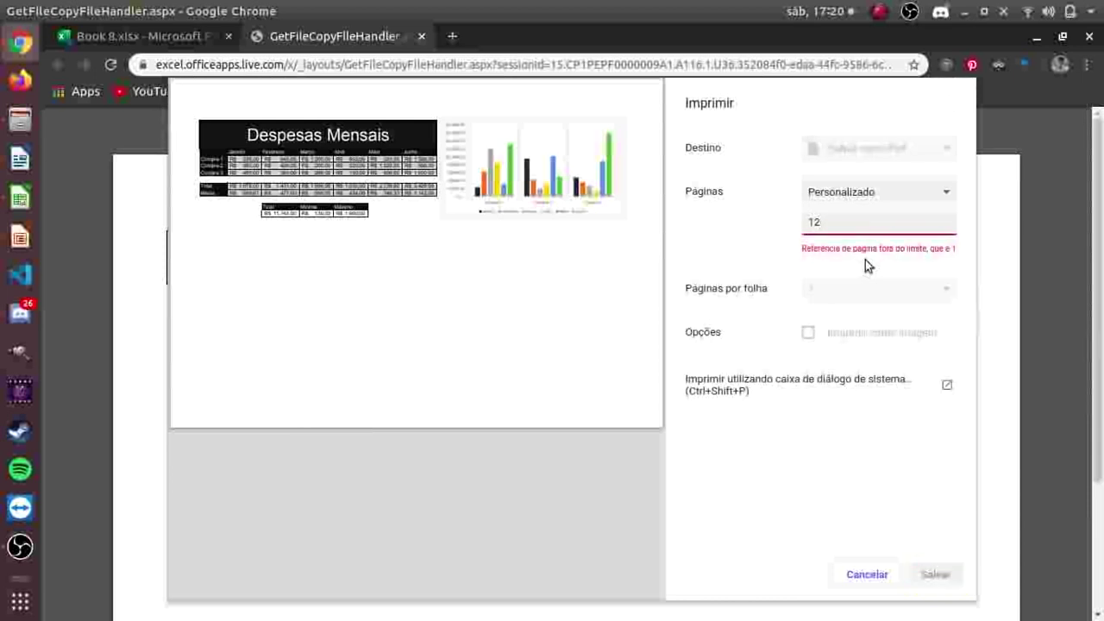
key("BackSpace")
key("BackSpace")
key("BackSpace")
type("2-")
double_click(842, 224)
left_click(841, 223)
double_click(845, 222)
left_click(852, 222)
key("BackSpace")
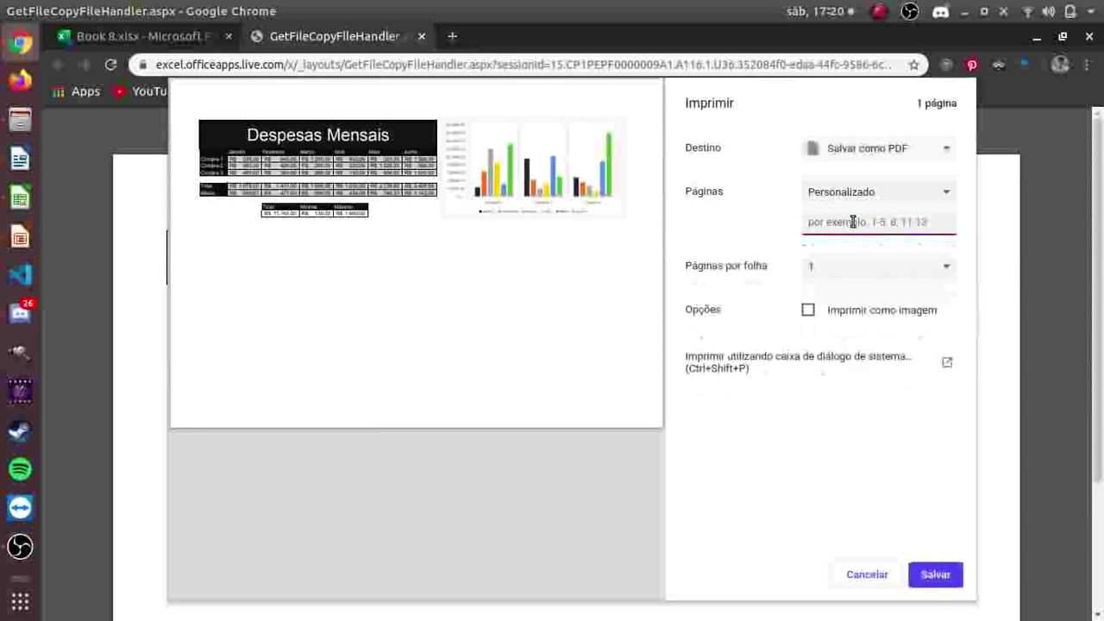
type("1")
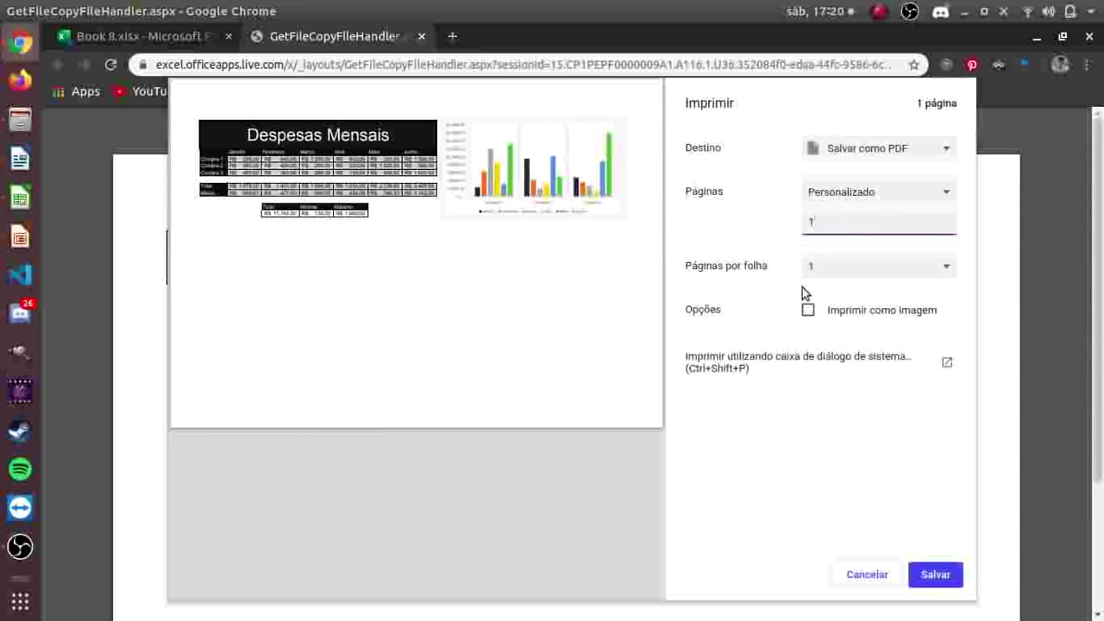
Step: Try 2 pages per sheet, then set Páginas por folha back to 1
left_click(880, 264)
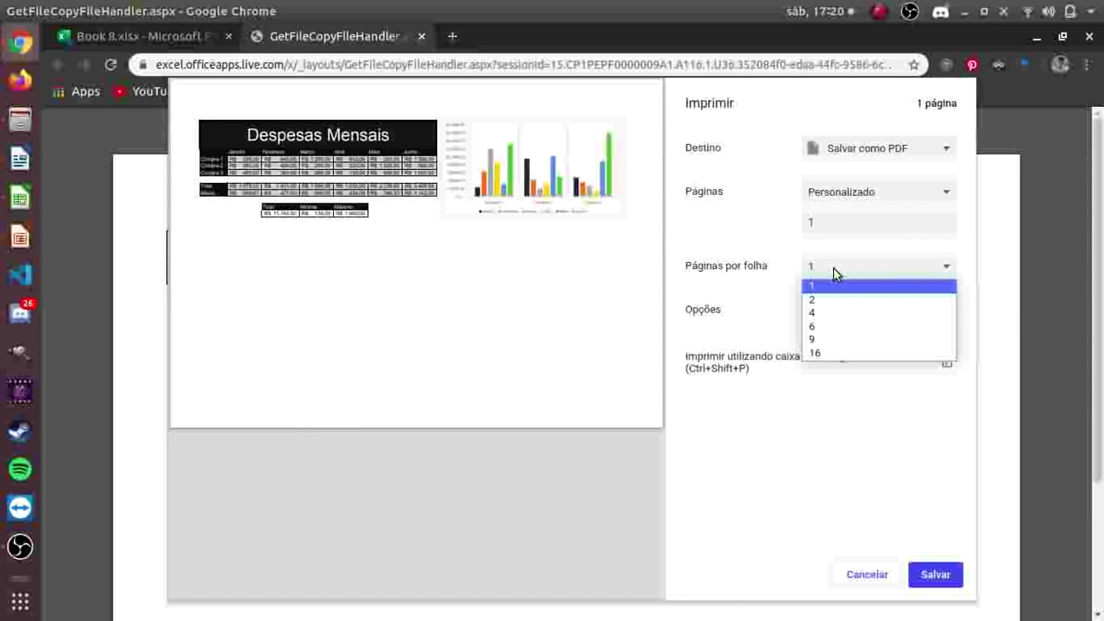
left_click(833, 273)
left_click(833, 273)
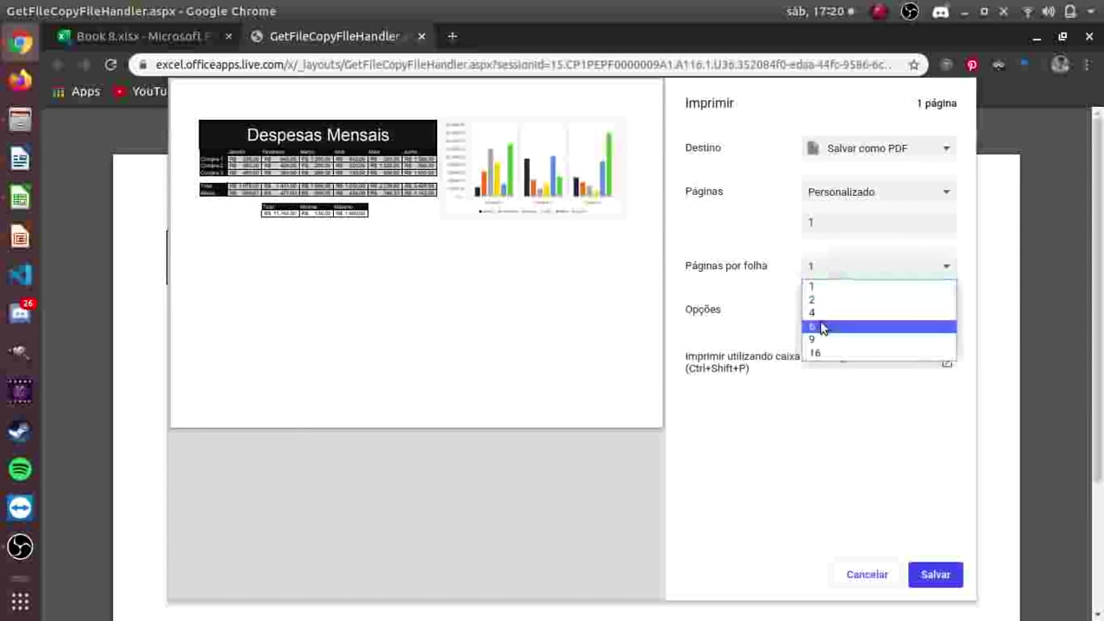
left_click(834, 300)
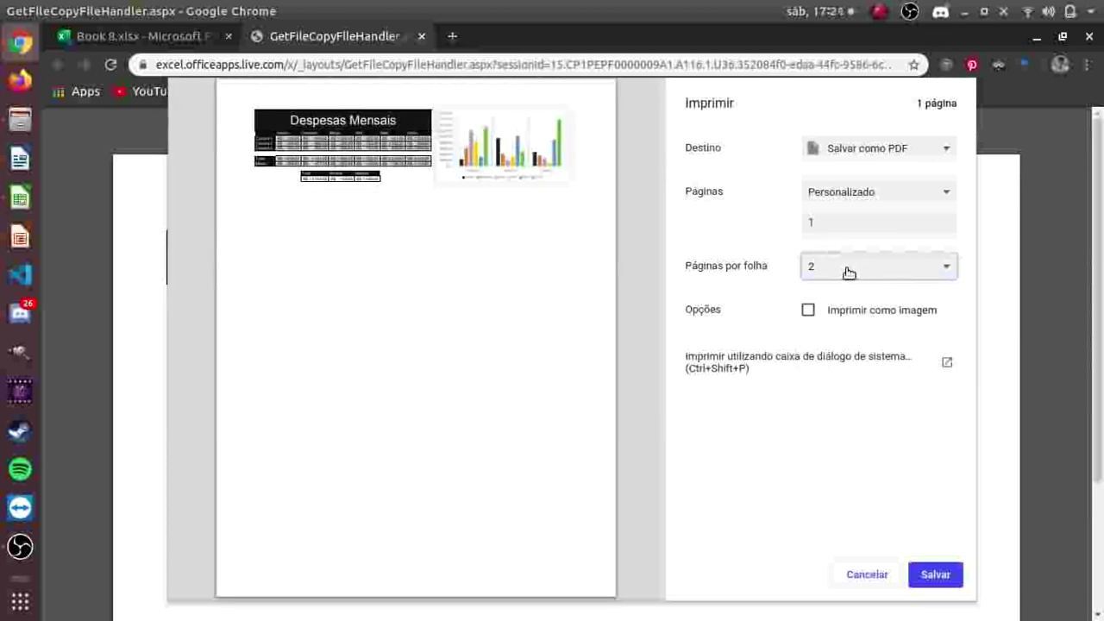
left_click(848, 272)
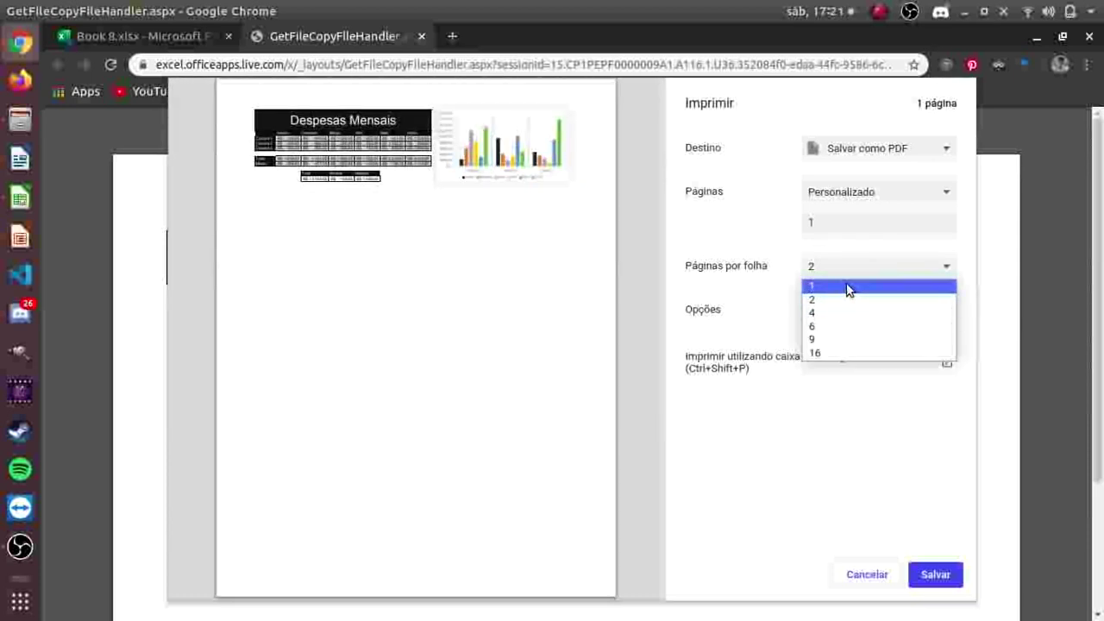
left_click(848, 287)
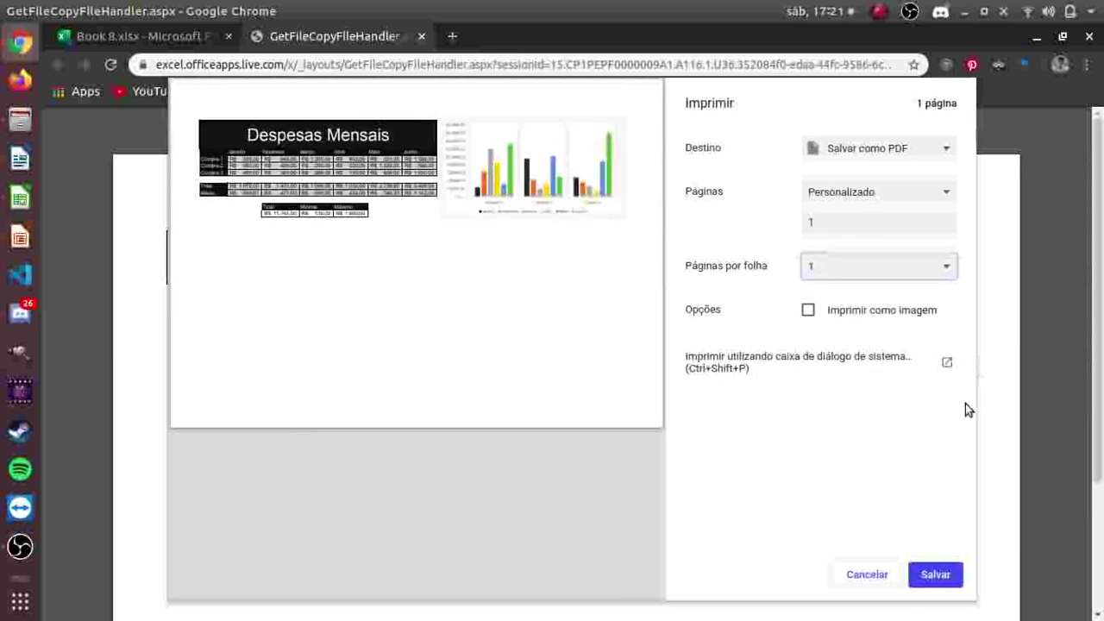
Step: Save the PDF as aula_Excel in the PROBOGOS > Works-office folder
left_click(931, 576)
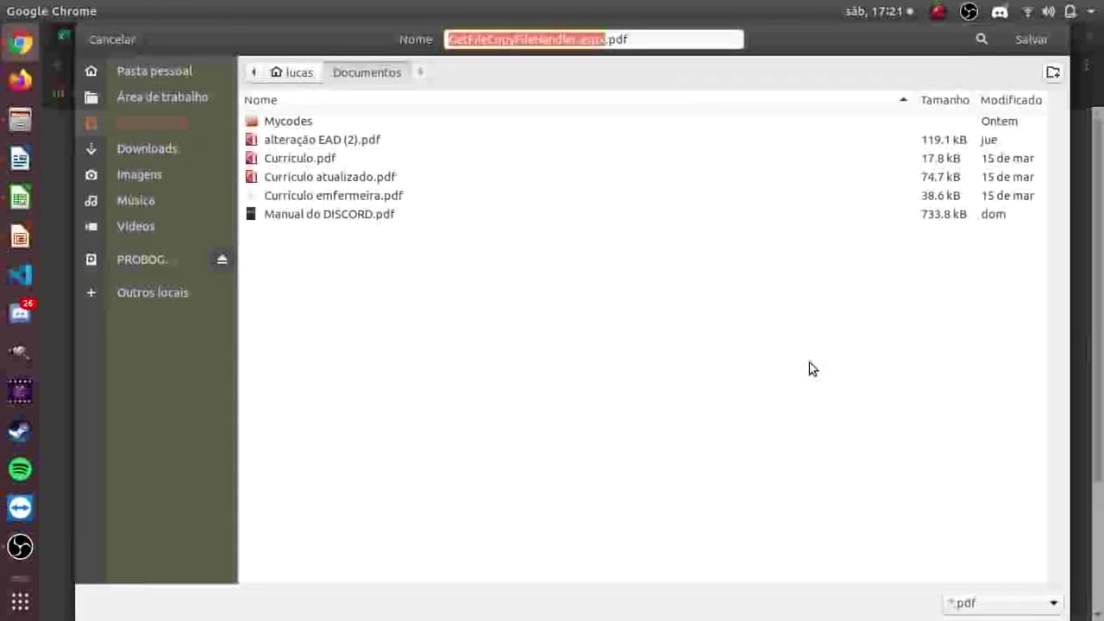
type("p")
key("BackSpace")
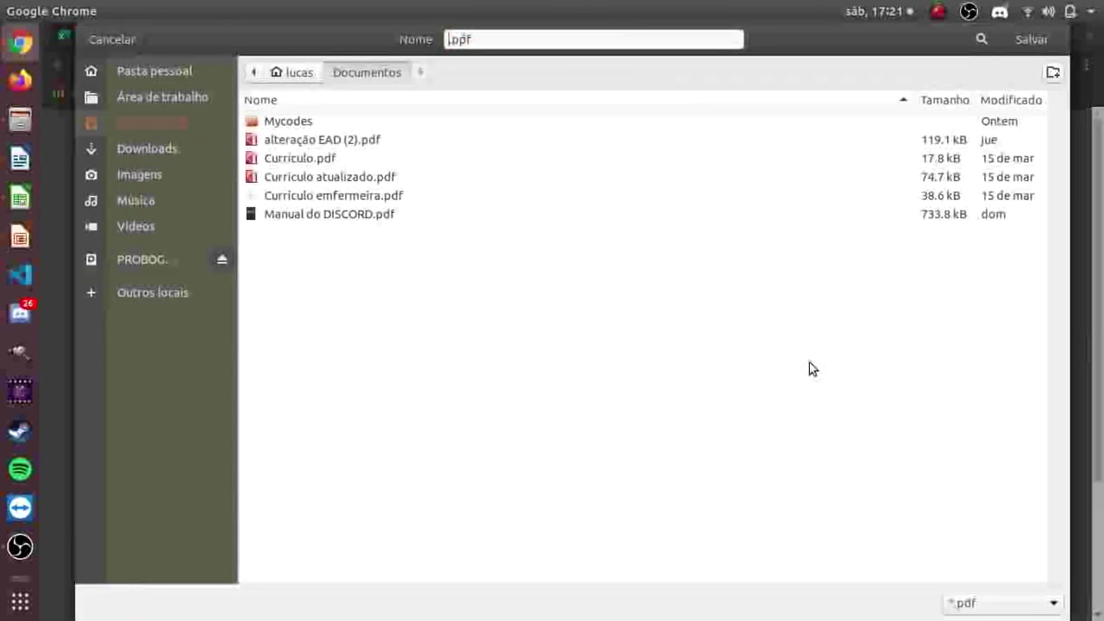
type("aUL")
key("BackSpace")
key("BackSpace")
key("BackSpace")
type("aula")
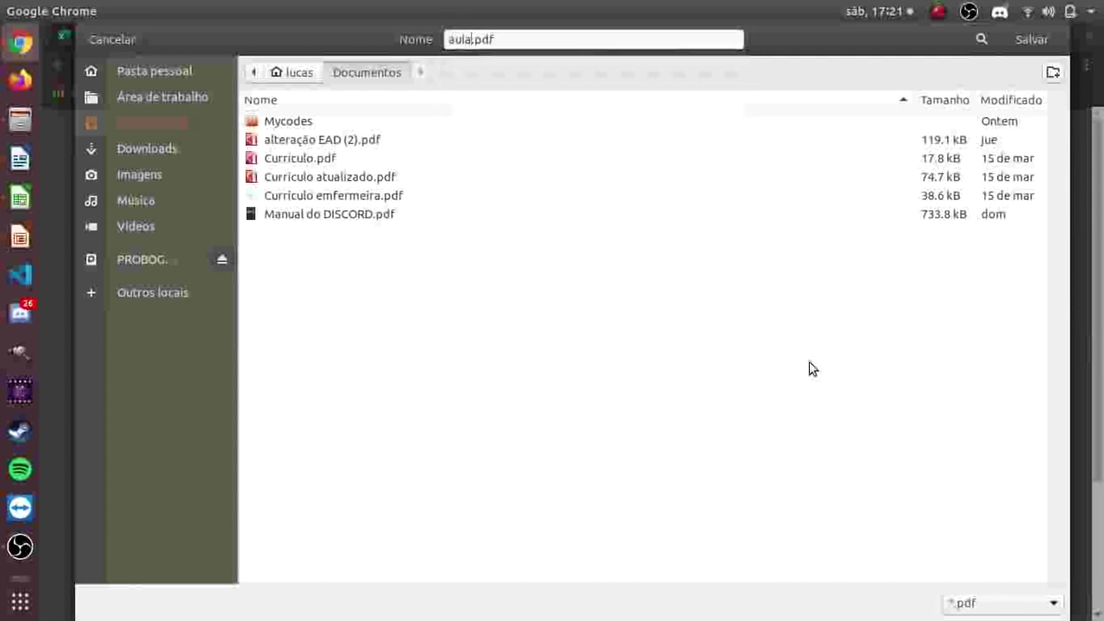
type("_")
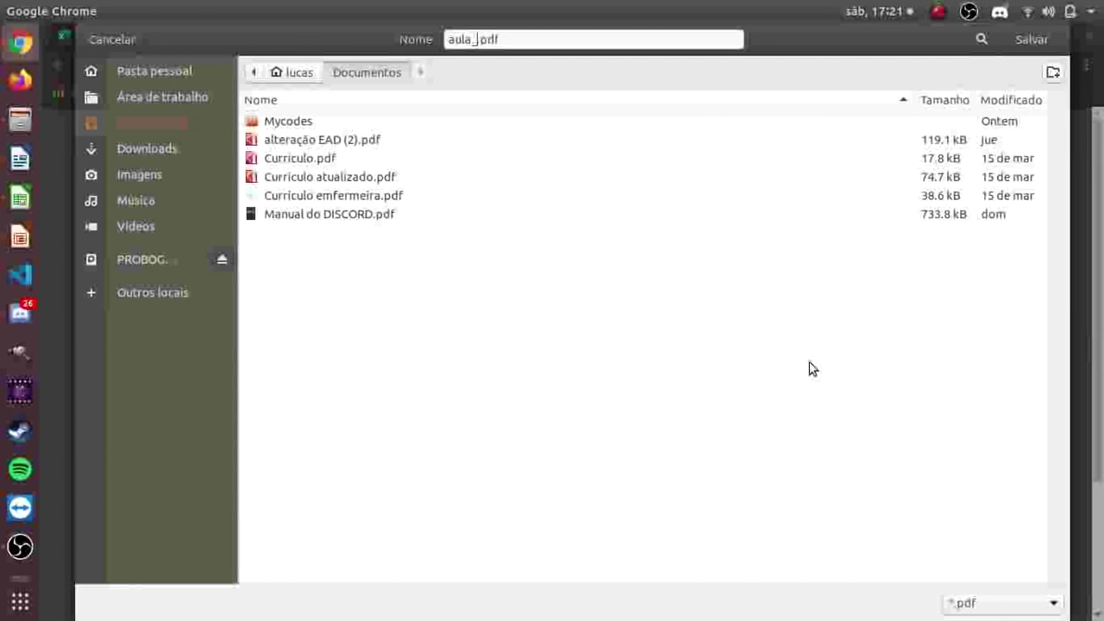
type("Excel")
left_click(171, 261)
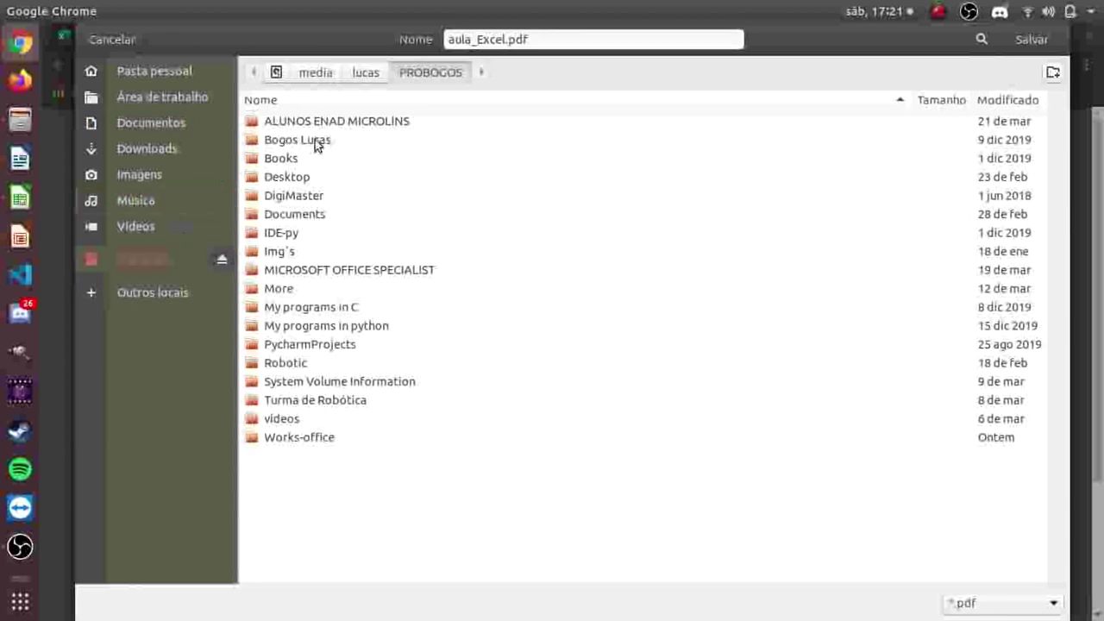
double_click(317, 438)
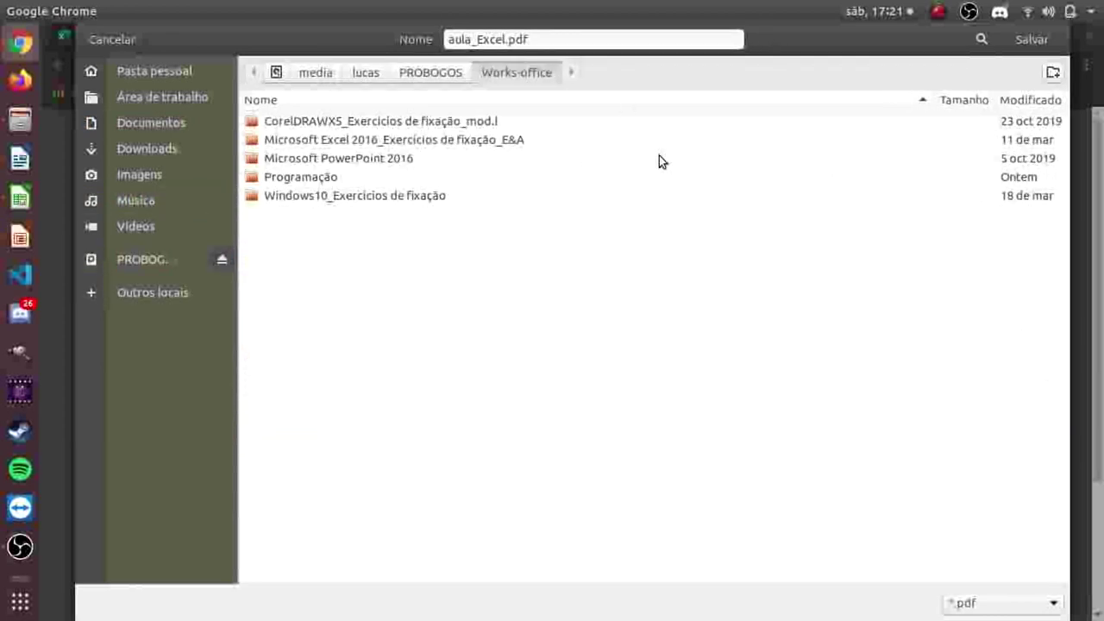
left_click(1032, 39)
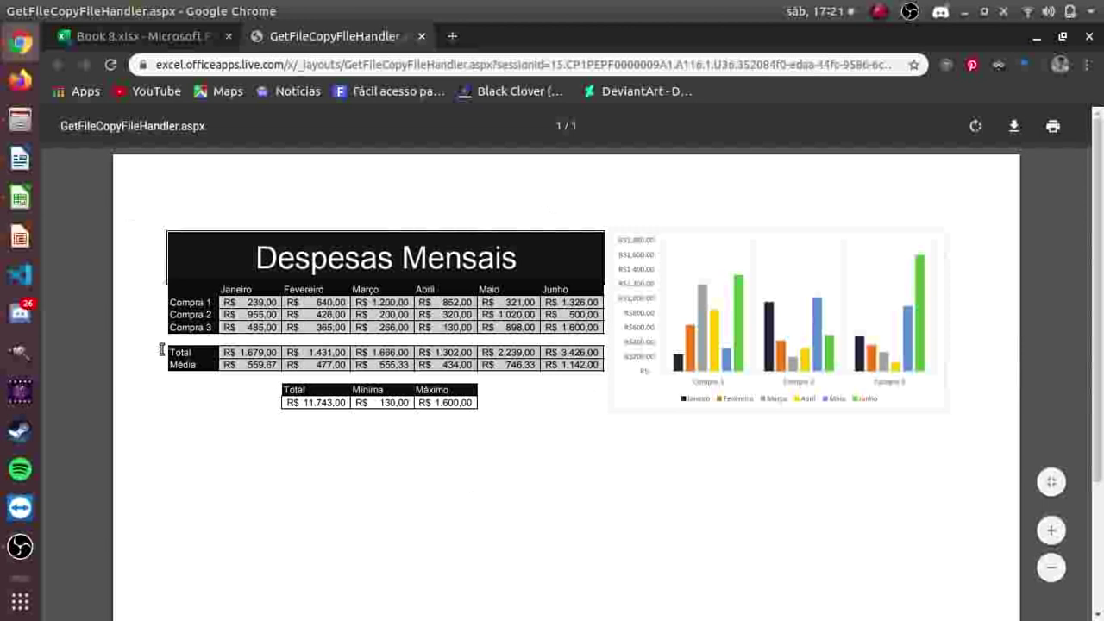
Step: Bring Discord's Microlins EAD conteúdo channel to the front
left_click(21, 314)
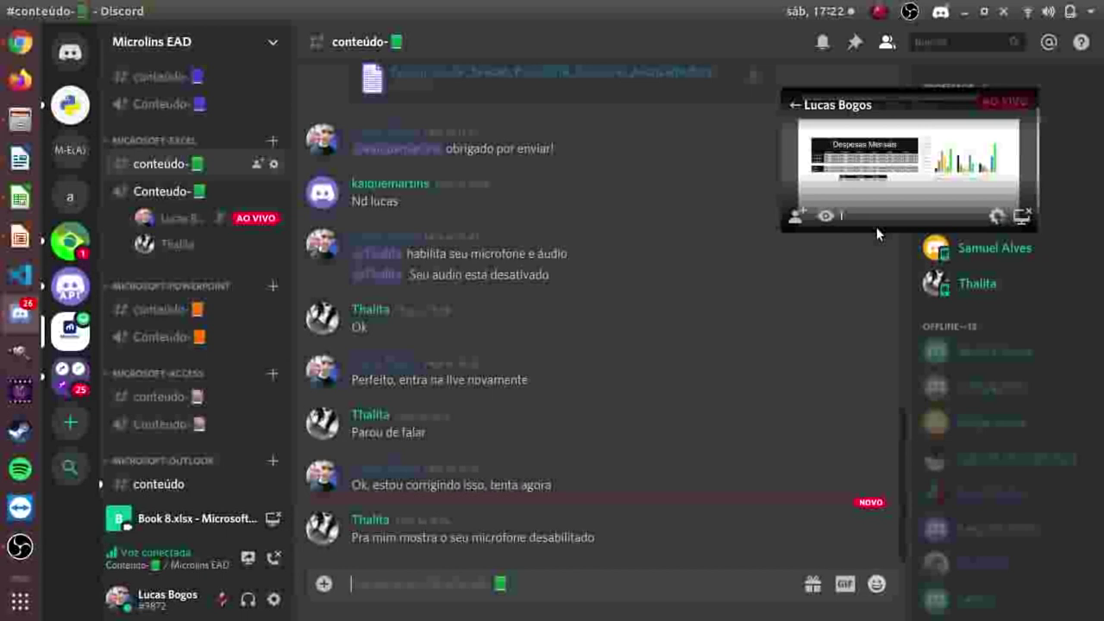
Step: Return to the Chrome window showing the Despesas Mensais PDF
left_click(22, 49)
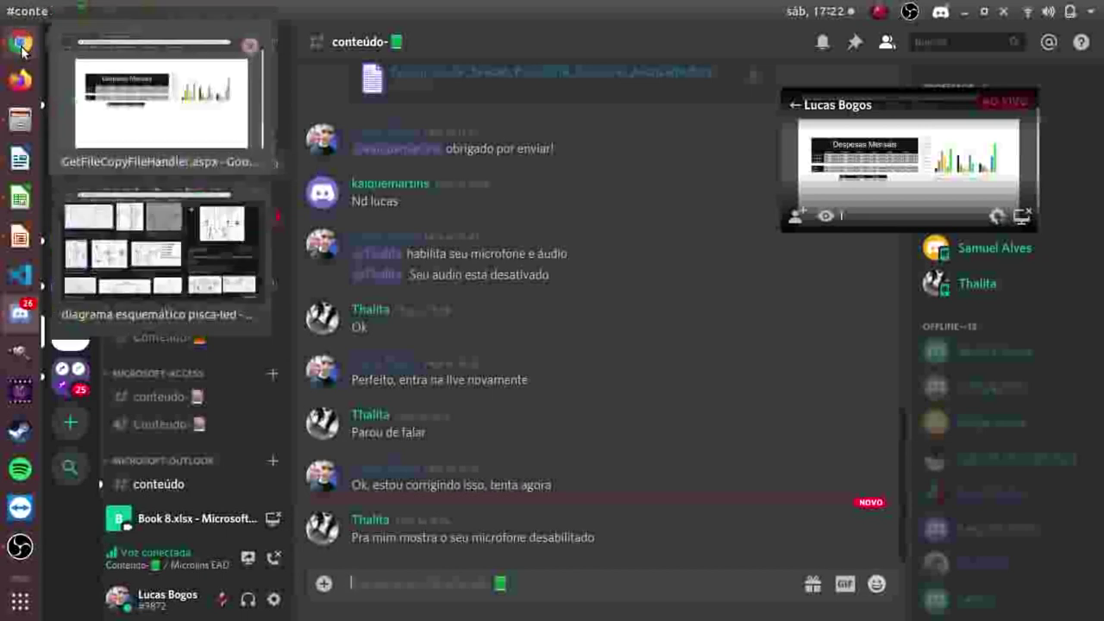
left_click(151, 116)
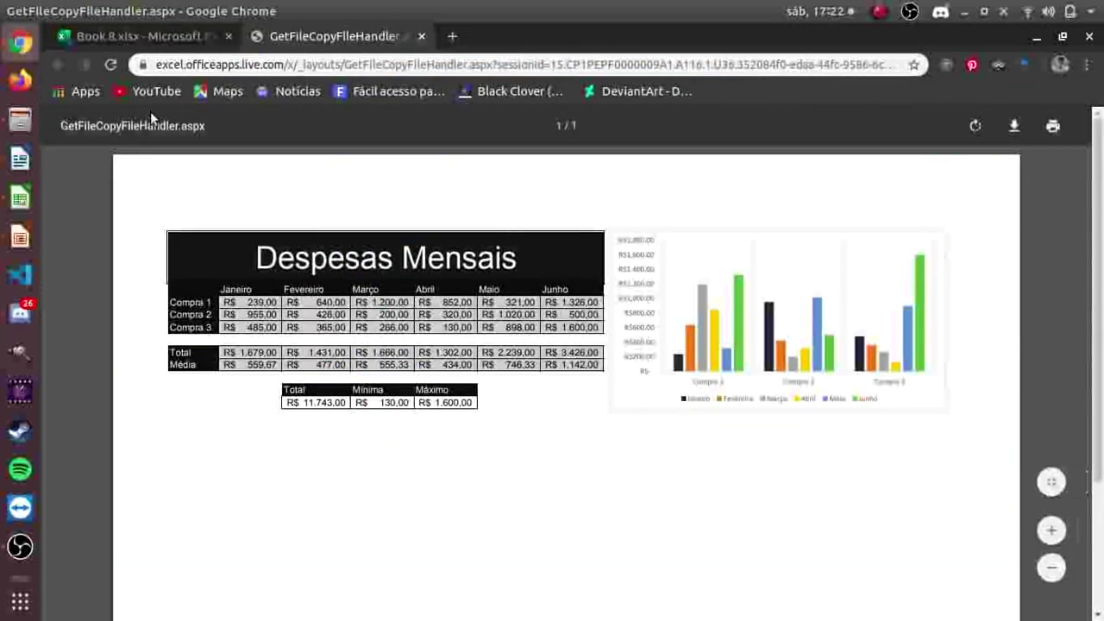
Step: Back in the Book 8 tab, cancel the print preview and close the print-complete message
left_click(193, 44)
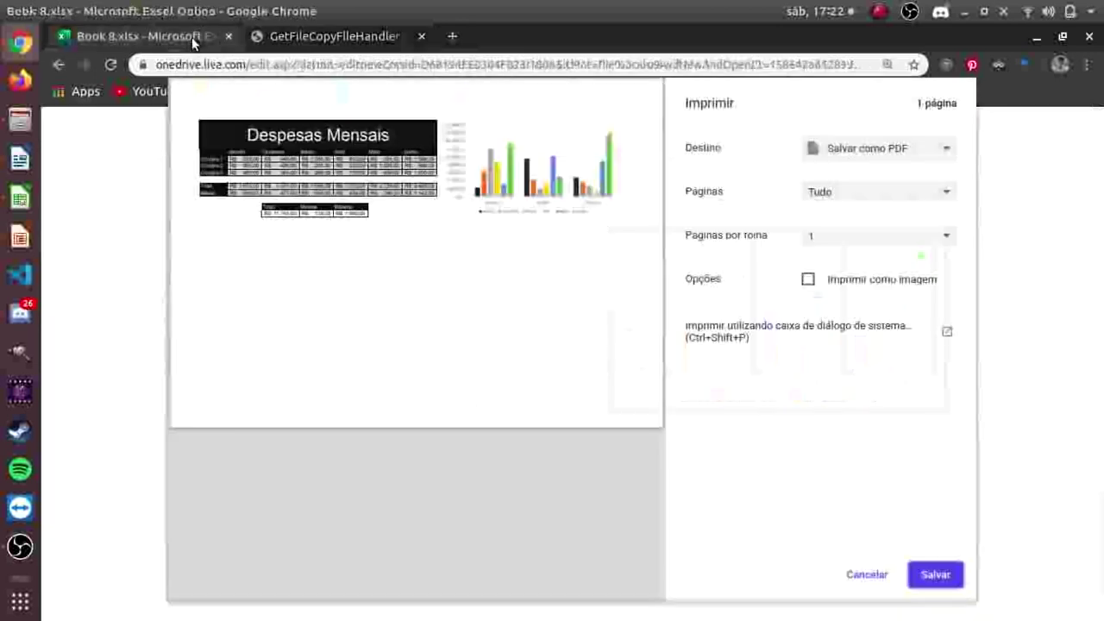
left_click(854, 576)
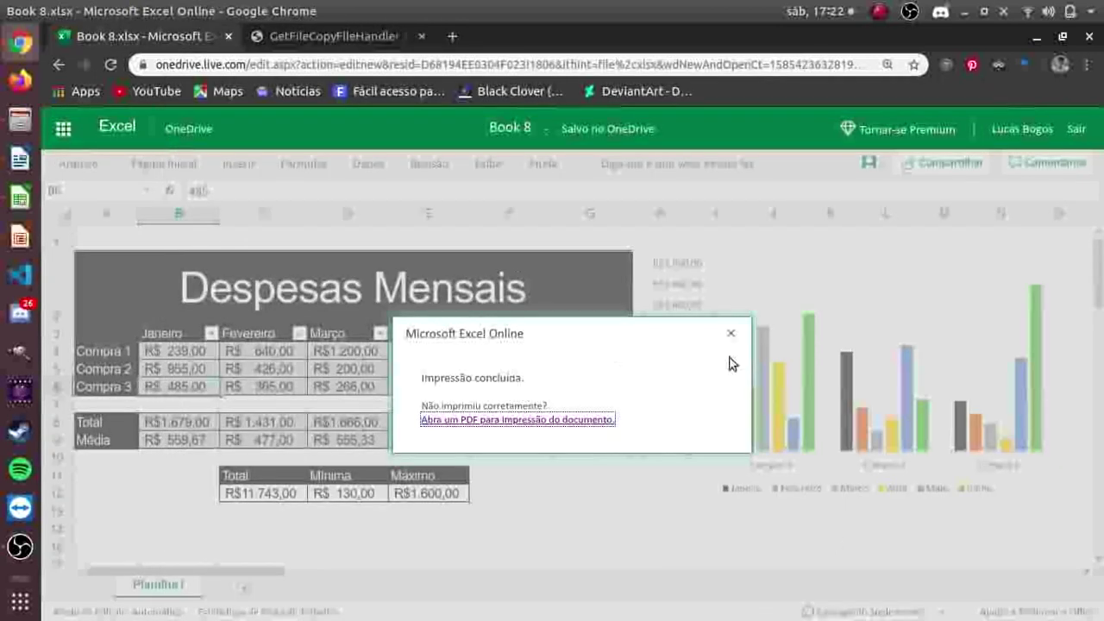
left_click(731, 334)
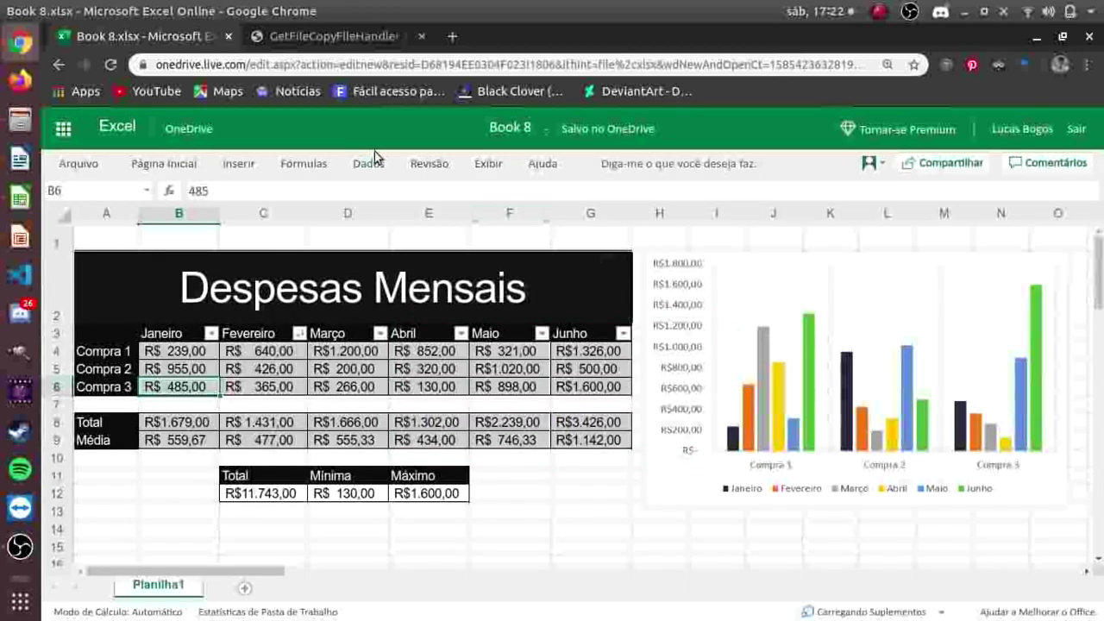
Step: Glance at the Arquivo new-workbook templates, then return to the sheet
left_click(86, 157)
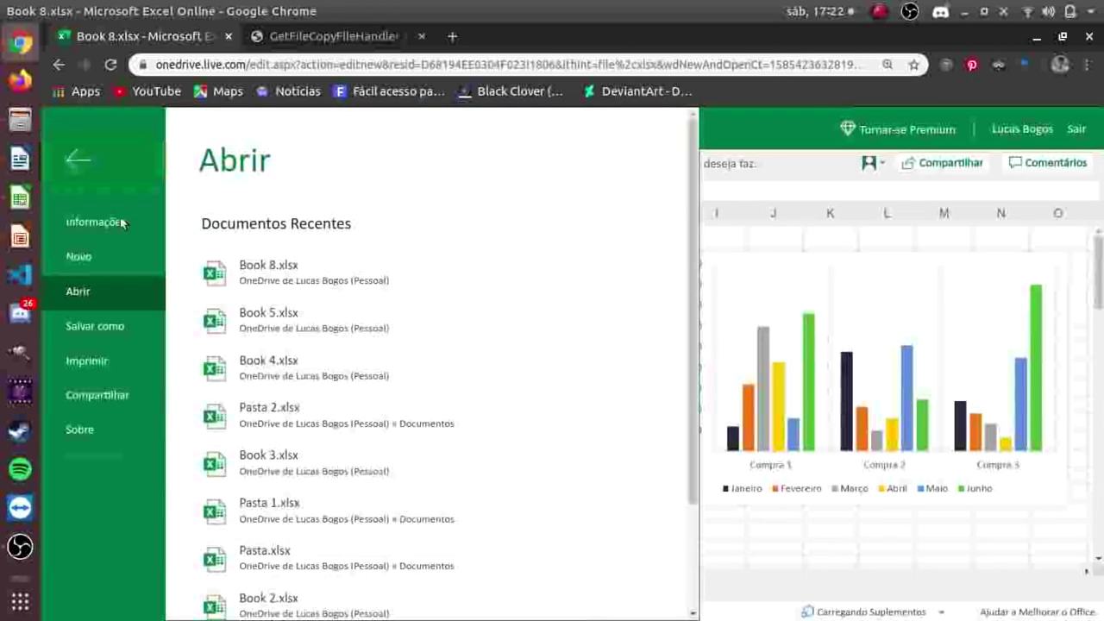
left_click(119, 263)
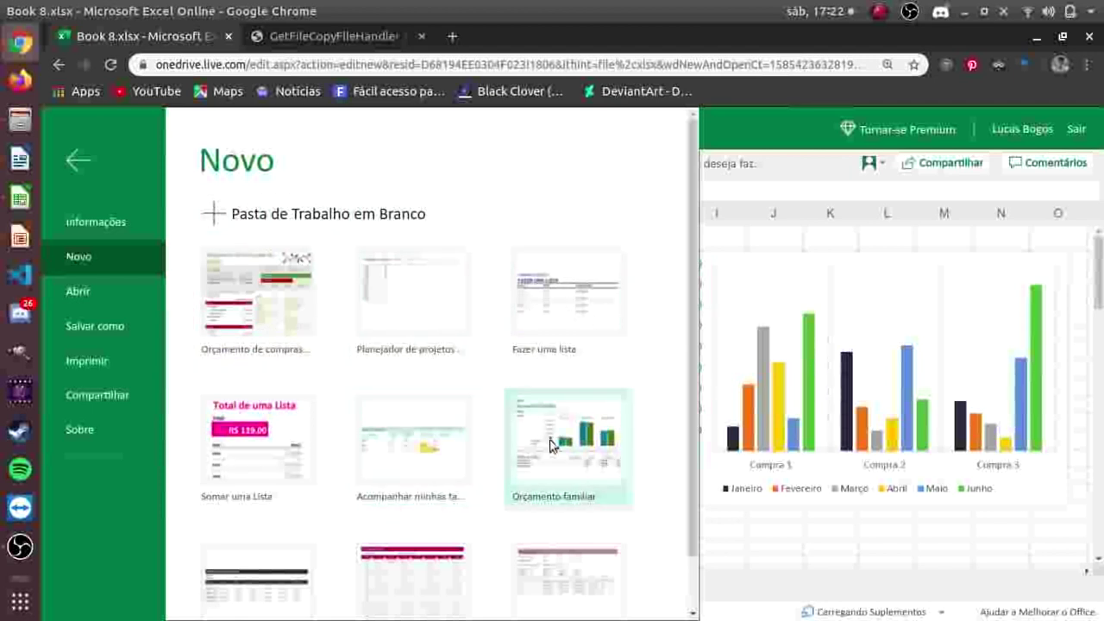
scroll(689, 394, "down", 1)
scroll(700, 448, "up", 1)
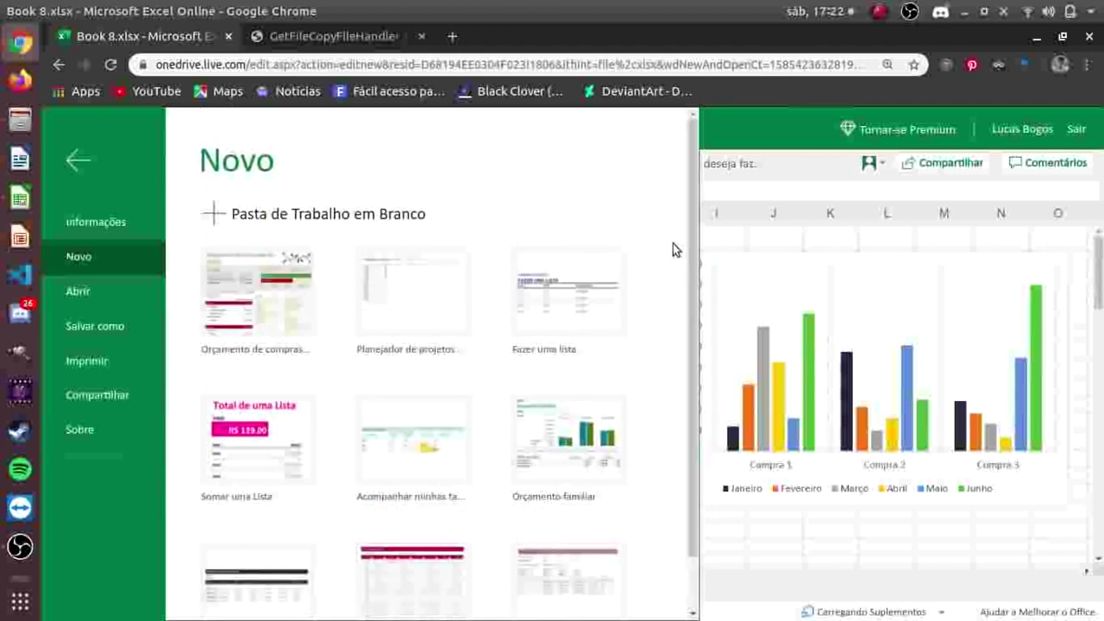
left_click(78, 163)
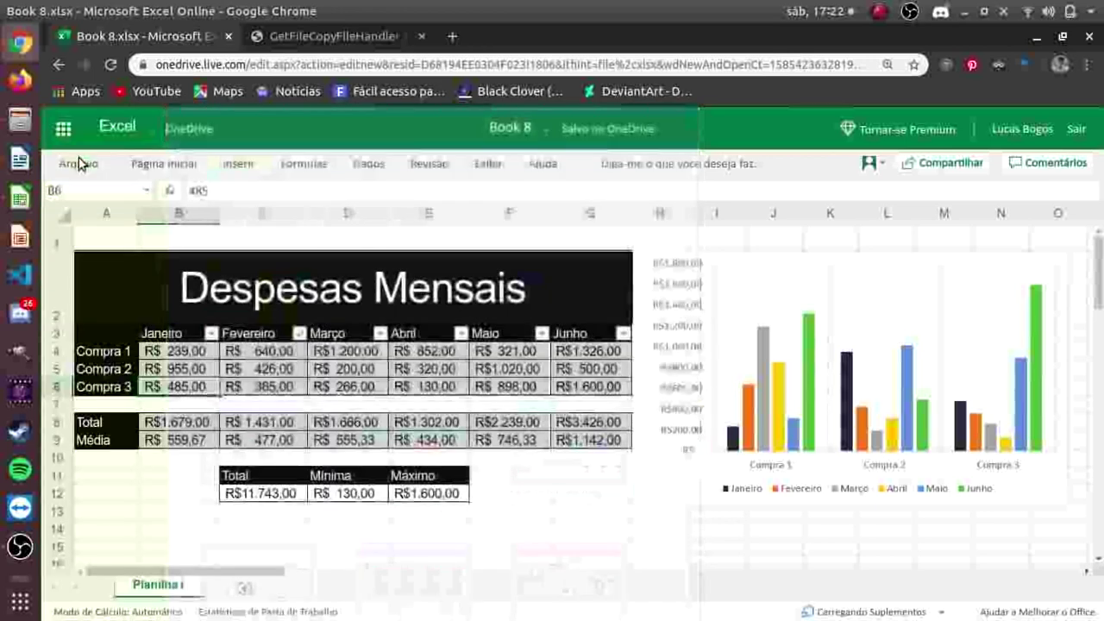
Step: Select A1:K14 covering the table and chart, then clear the selection
left_click(647, 557)
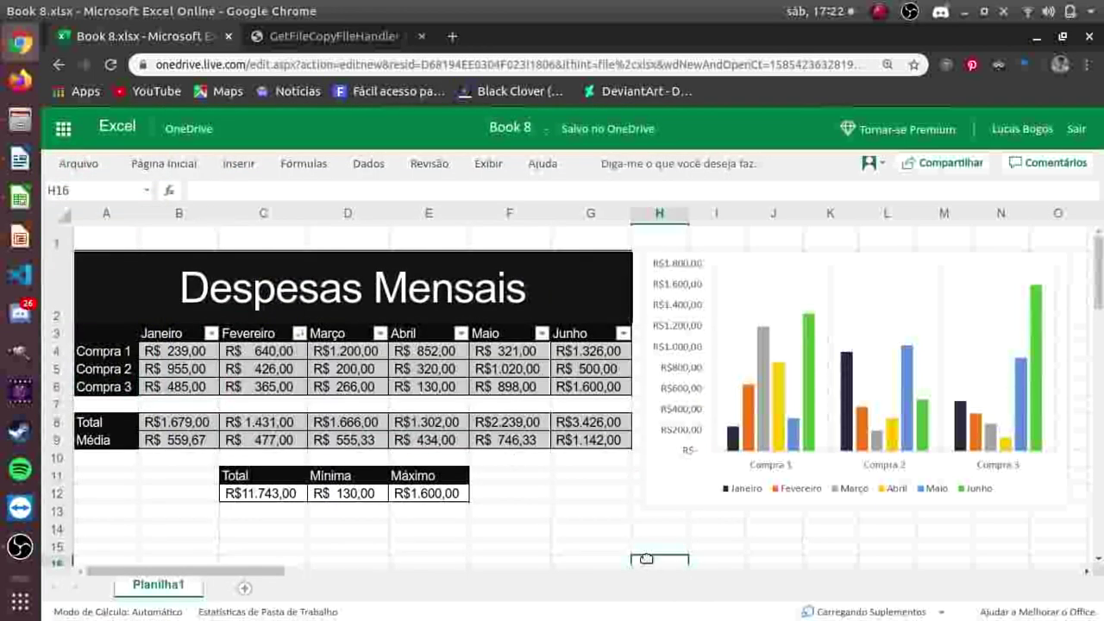
left_click(104, 234)
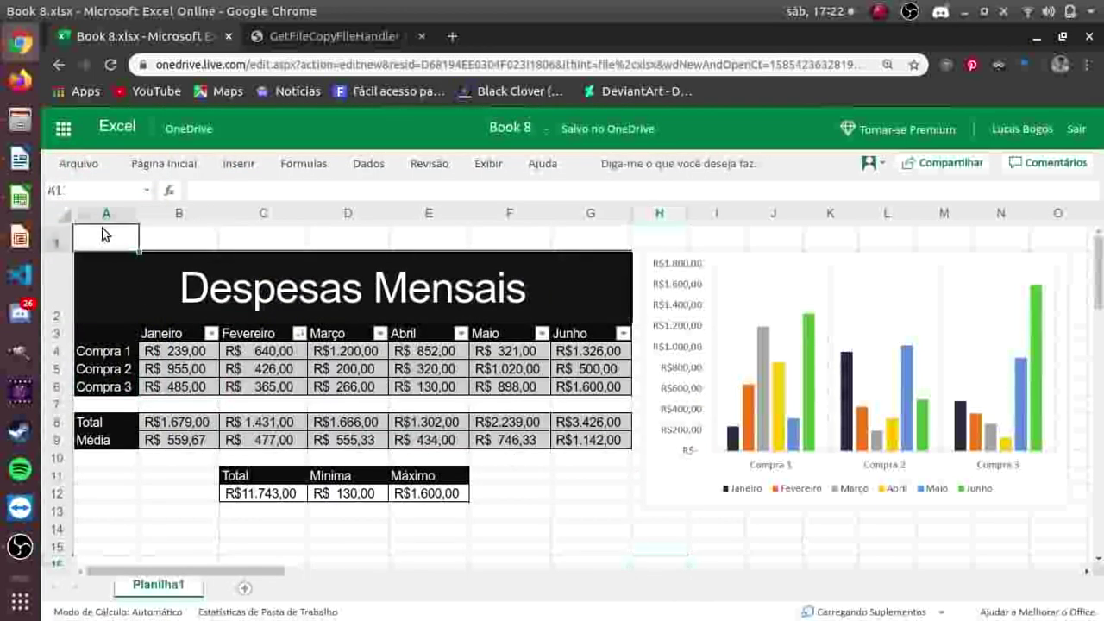
left_click_drag(103, 234, 802, 522)
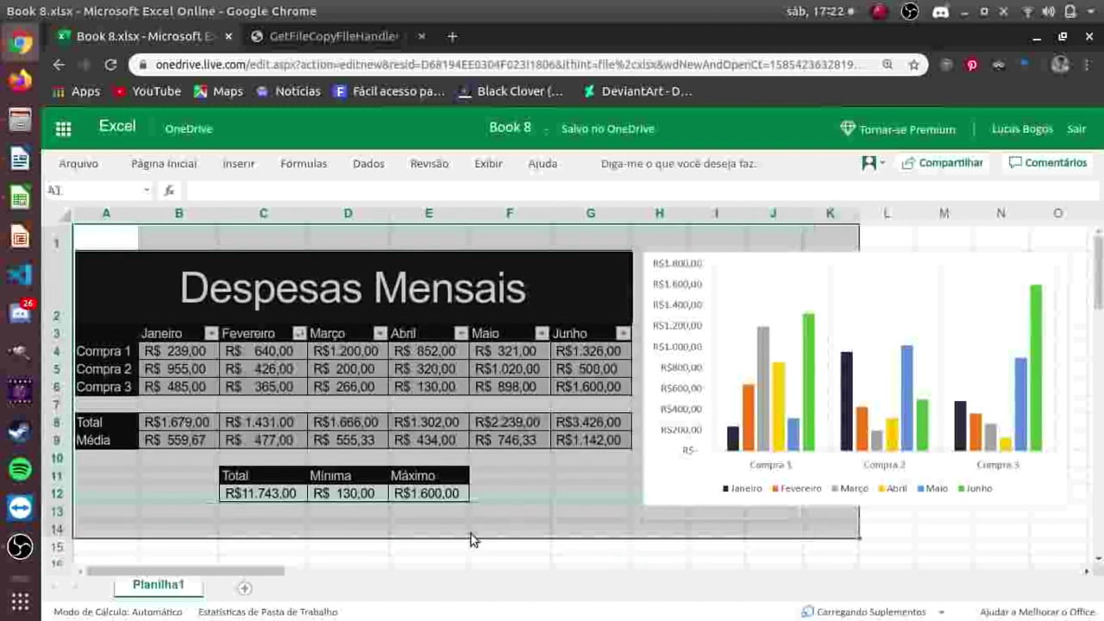
left_click(515, 548)
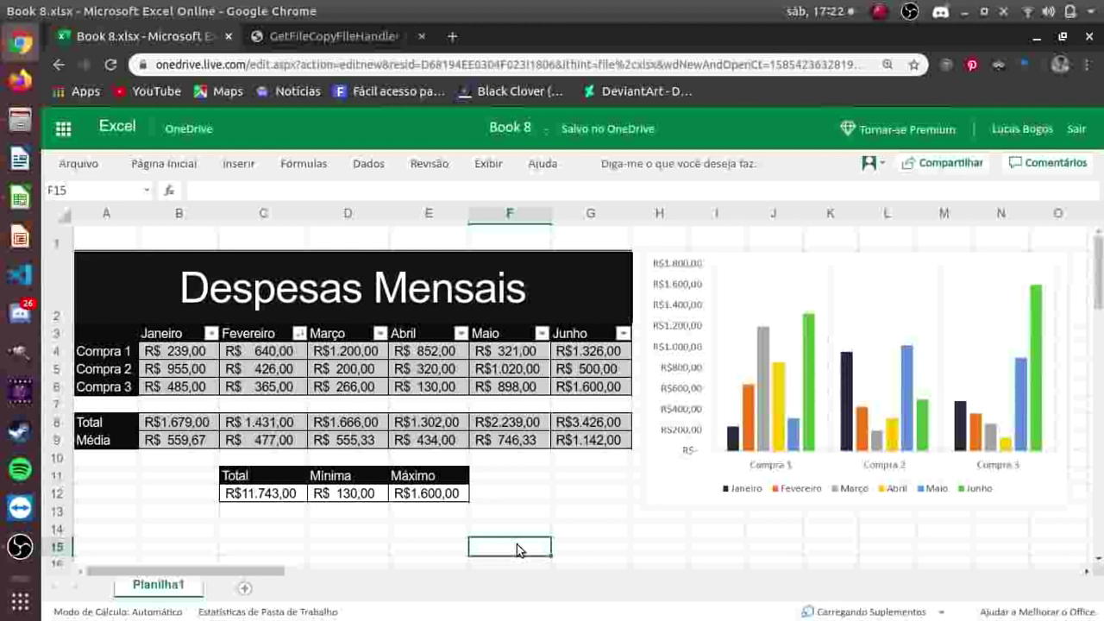
Step: Stop the Discord screen stream of the Book 8 spreadsheet
left_click(30, 314)
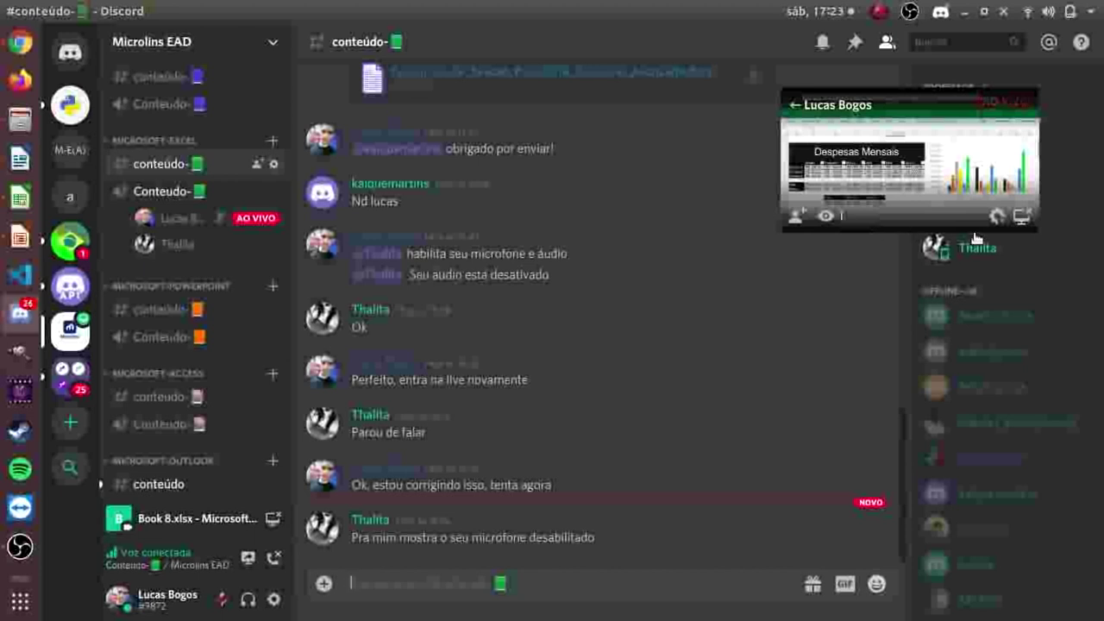
left_click(1018, 219)
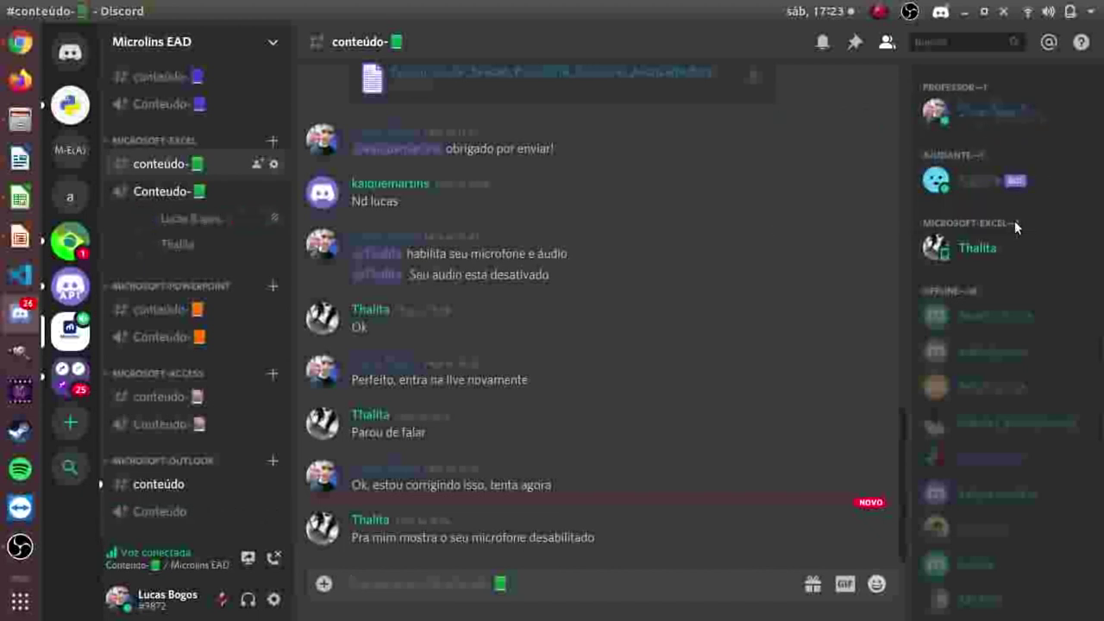